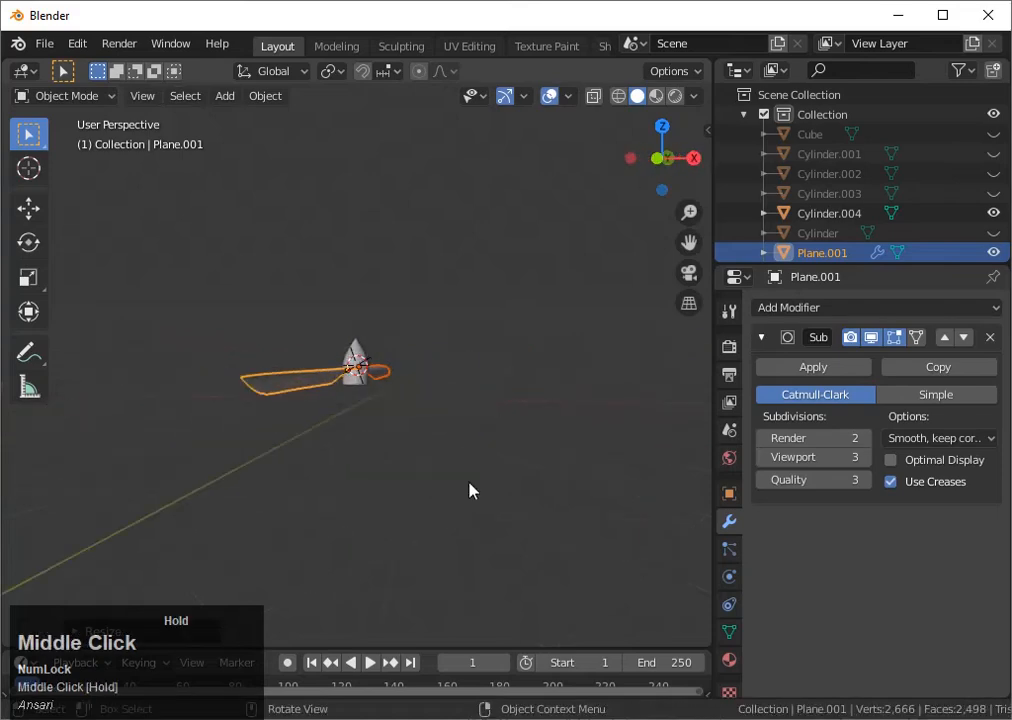
# - Resize the two propeller blades together relative to the hub
pyautogui.press('s')
pyautogui.click(459, 478)
pyautogui.moveTo(459, 478); pyautogui.dragTo(370, 470, button='middle')
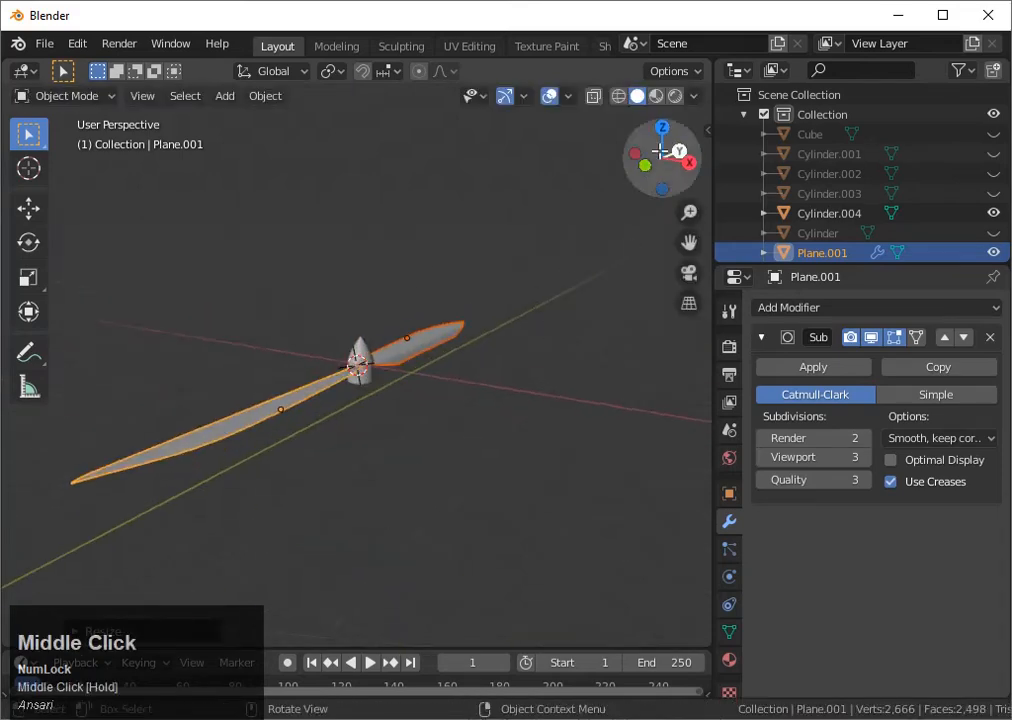
# - Unhide all the hidden drone parts so the body and arms appear together with the propeller
pyautogui.click(662, 133)
pyautogui.scroll(-3, 491, 342)
pyautogui.scroll(5, 453, 466)
pyautogui.click(400, 454)
pyautogui.scroll(-1, 400, 454)
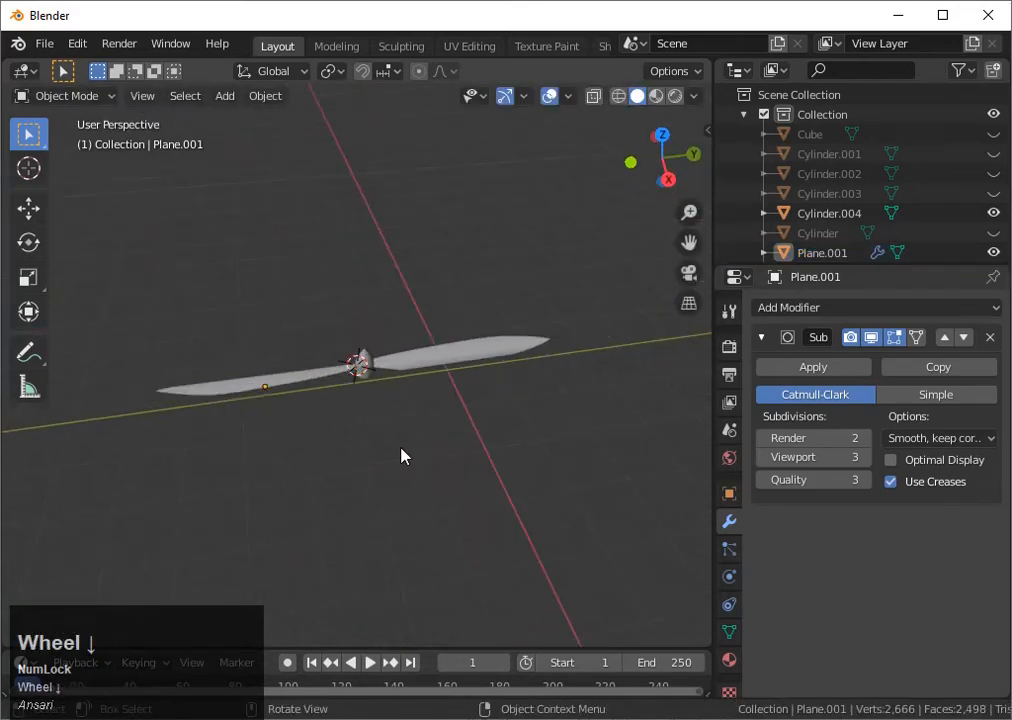
pyautogui.keyDown('shift'); pyautogui.click(309, 382); pyautogui.keyUp('shift')
pyautogui.keyDown('shift'); pyautogui.click(398, 362); pyautogui.keyUp('shift')
pyautogui.keyDown('shift'); pyautogui.click(366, 371); pyautogui.keyUp('shift')
pyautogui.hotkey('alt', 'h')
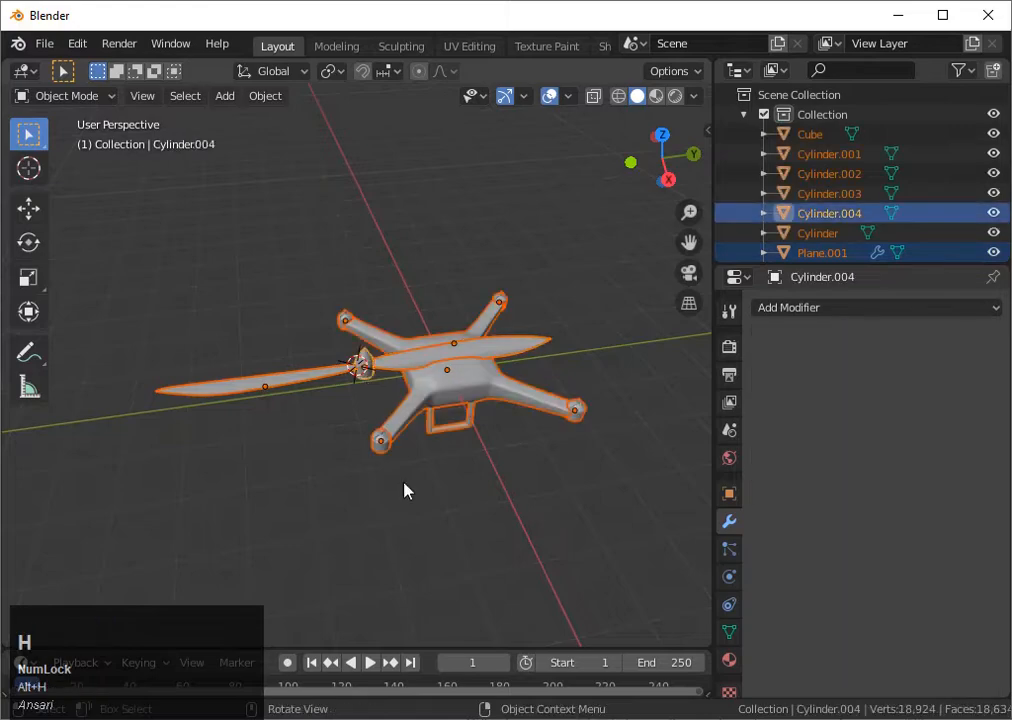
# - Widen the two propeller blades by scaling them up along the global X axis
pyautogui.click(407, 421)
pyautogui.click(392, 359)
pyautogui.keyDown('shift'); pyautogui.click(362, 368); pyautogui.keyUp('shift')
pyautogui.keyDown('shift'); pyautogui.click(327, 376); pyautogui.keyUp('shift')
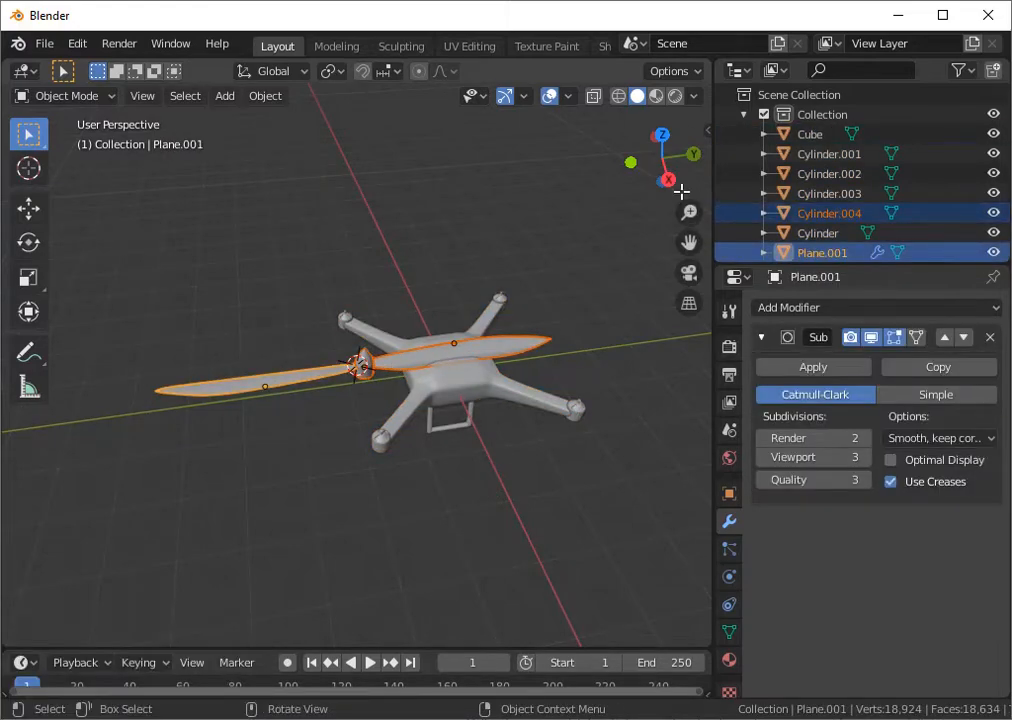
pyautogui.click(662, 134)
pyautogui.press('s')
pyautogui.press('x')
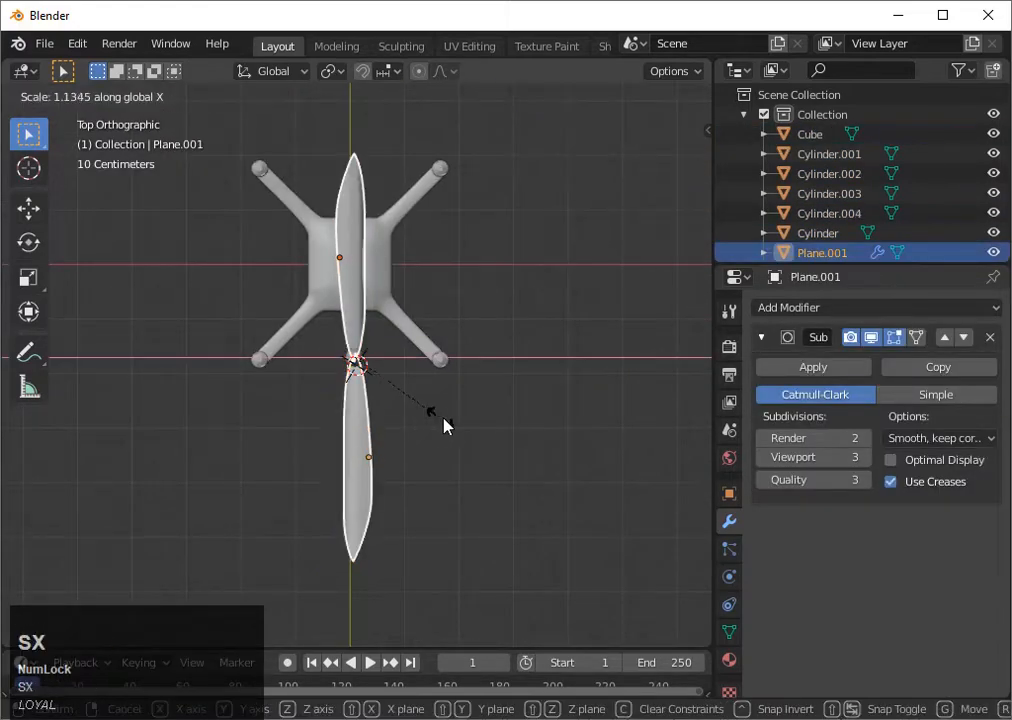
pyautogui.click(454, 445)
# - Scale the two propeller blades up along the global Z axis to give them more height
pyautogui.moveTo(454, 445); pyautogui.dragTo(443, 306, button='middle')
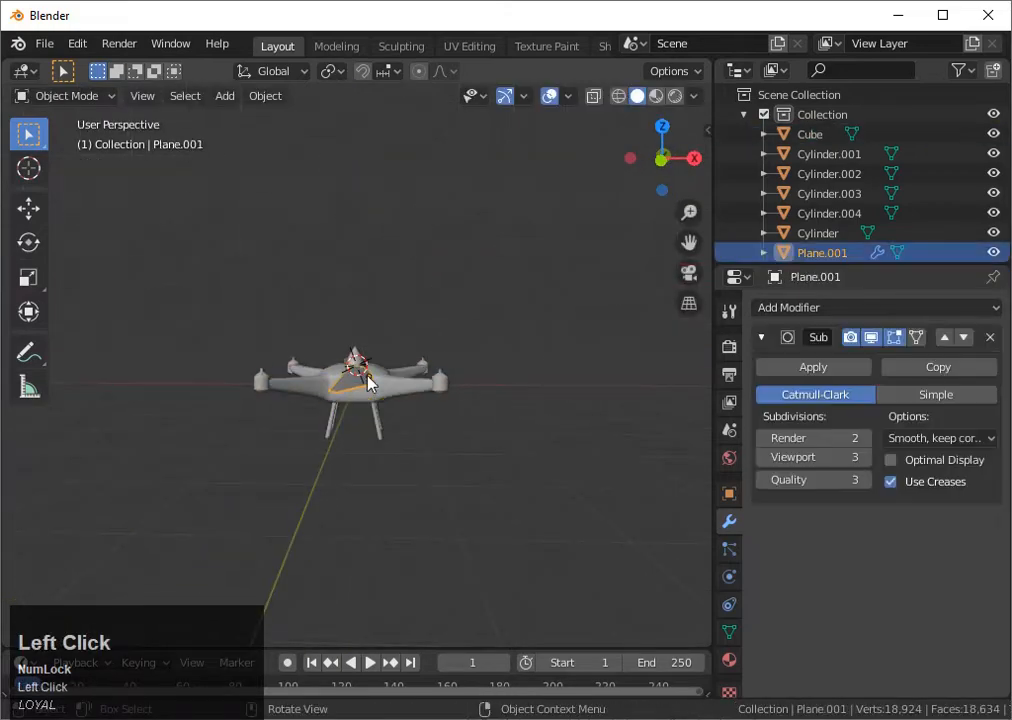
pyautogui.press('s')
pyautogui.press('z')
pyautogui.click(513, 492)
pyautogui.moveTo(513, 492); pyautogui.dragTo(515, 440, button='middle')
pyautogui.press('s')
pyautogui.press('z')
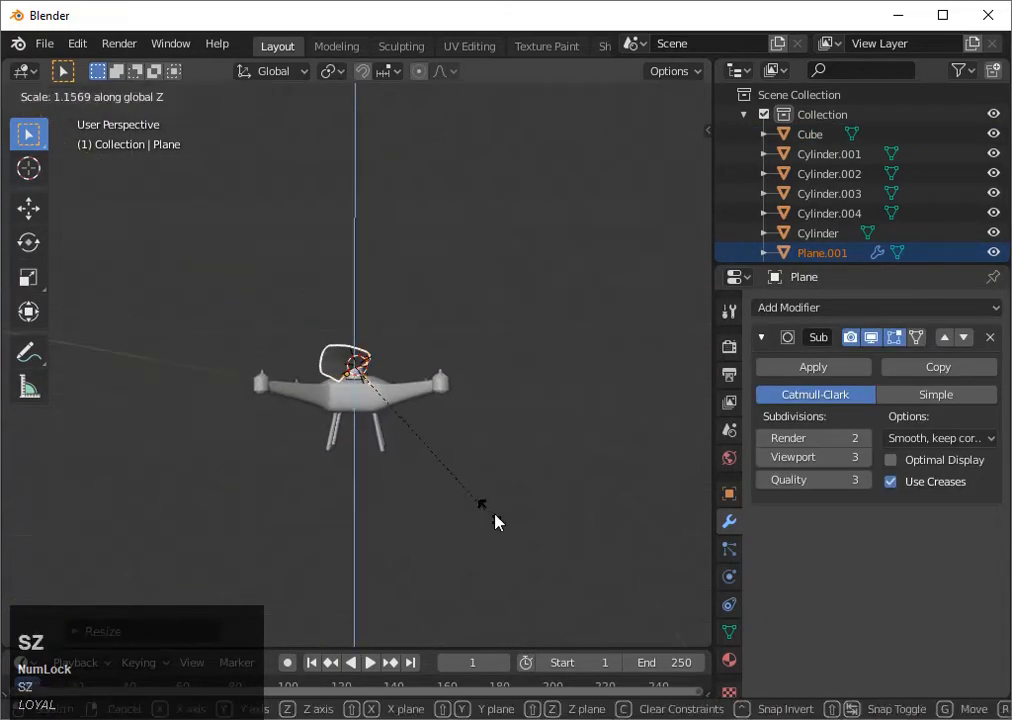
pyautogui.click(495, 515)
# - Select the hub with both blades and scale the whole propeller down to suit the drone
pyautogui.moveTo(495, 515); pyautogui.dragTo(533, 557, button='middle')
pyautogui.click(358, 356)
pyautogui.keyDown('shift'); pyautogui.click(340, 336); pyautogui.keyUp('shift')
pyautogui.keyDown('shift'); pyautogui.click(376, 405); pyautogui.keyUp('shift')
pyautogui.click(660, 133)
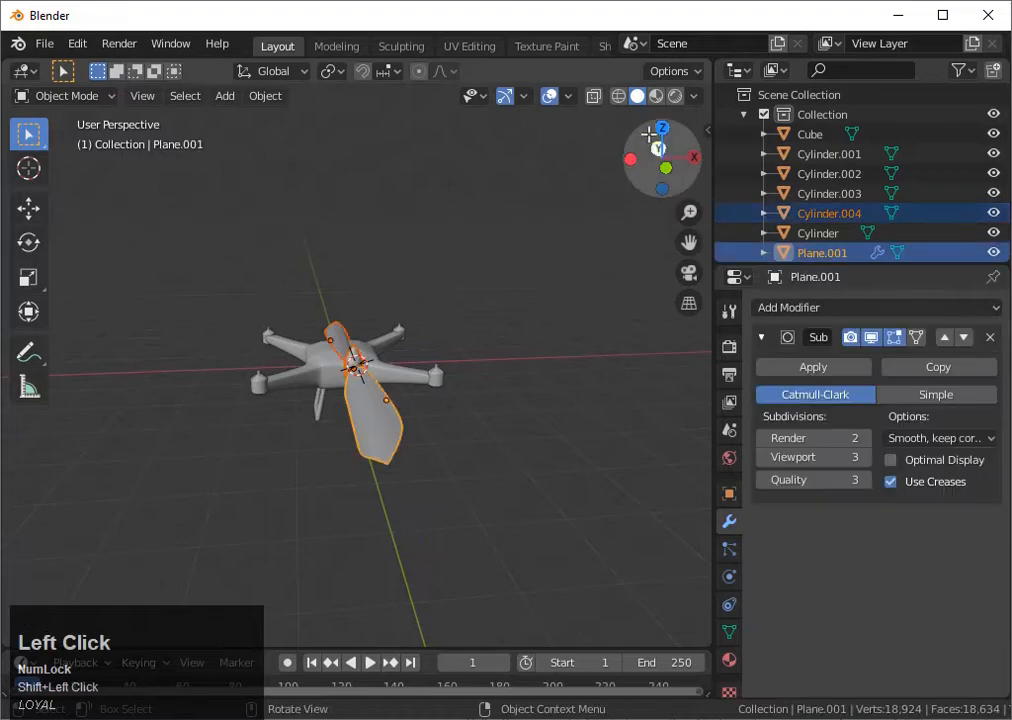
pyautogui.press('s')
pyautogui.click(418, 398)
# - Move the propeller about 1.5 m along X onto the front-right motor and shrink it slightly
pyautogui.press('g')
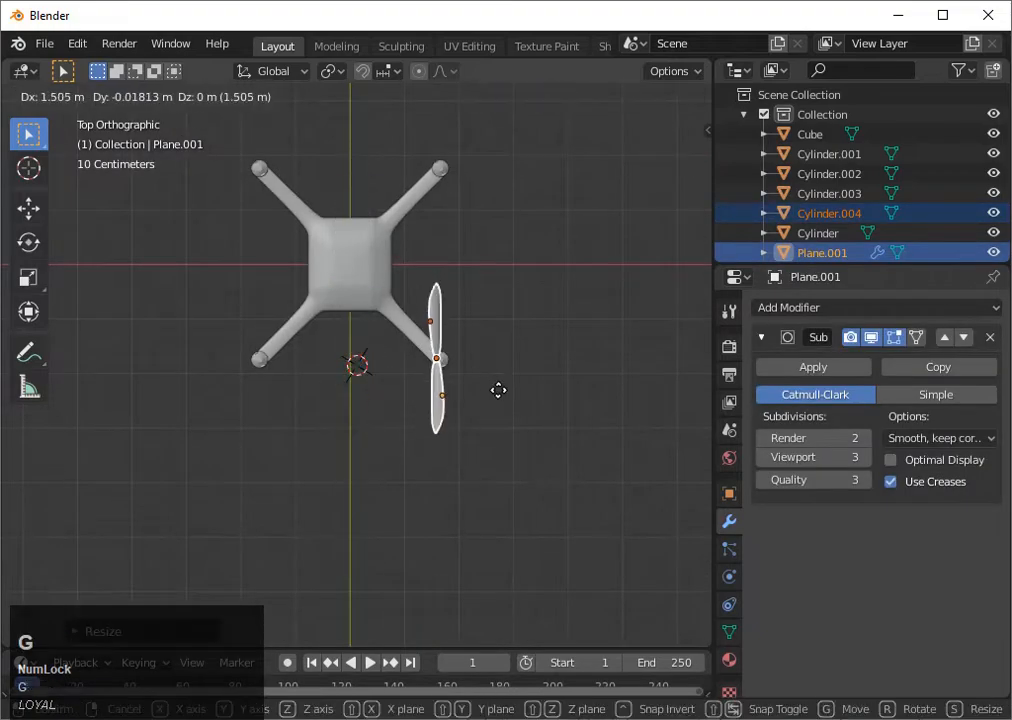
pyautogui.click(497, 391)
pyautogui.moveTo(497, 391); pyautogui.dragTo(482, 494, button='middle')
pyautogui.press('s')
pyautogui.click(463, 476)
# - Scale the propeller's hub cone along Z to about 0.78 and adjust its overall size to the motor shaft
pyautogui.press('`')
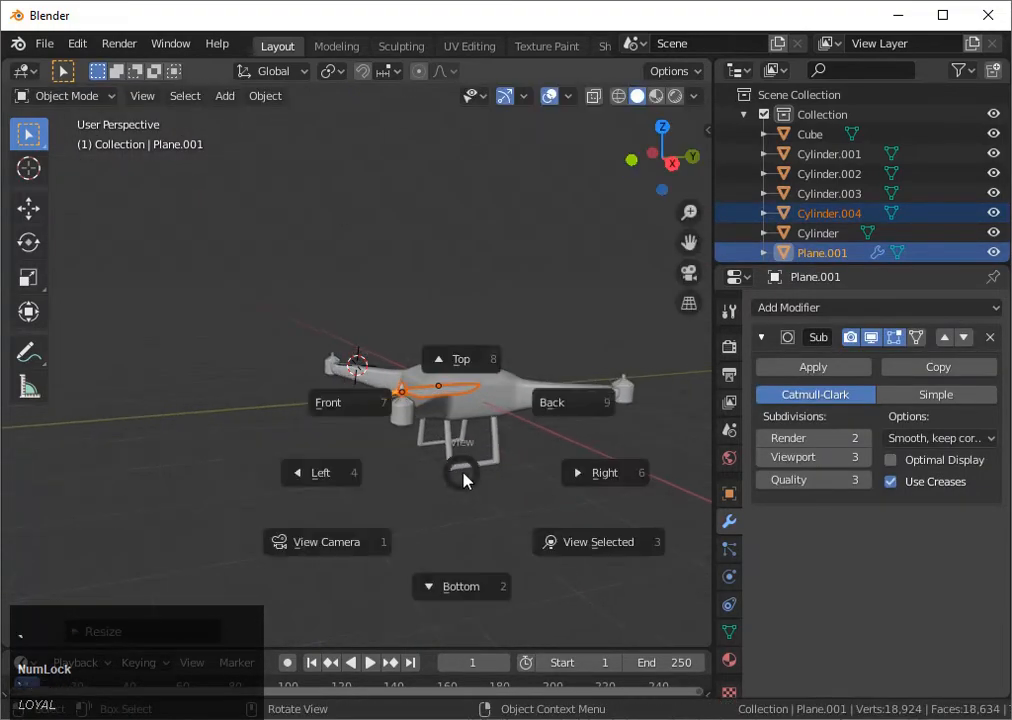
pyautogui.click(596, 542)
pyautogui.moveTo(449, 452); pyautogui.dragTo(447, 433, button='middle')
pyautogui.click(357, 362)
pyautogui.press('s')
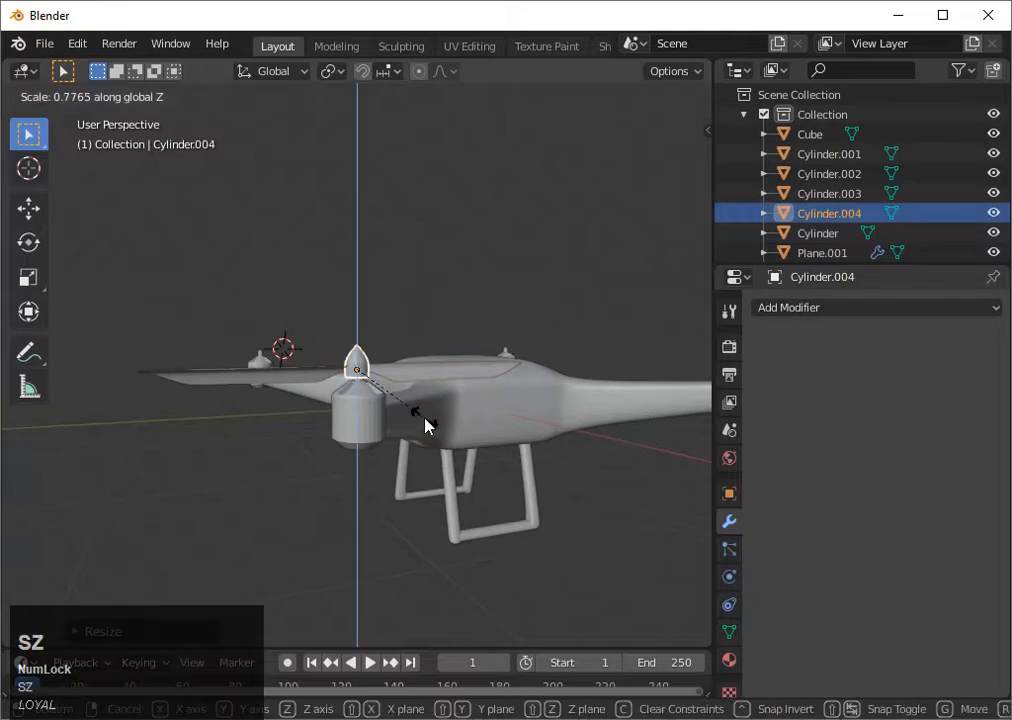
pyautogui.click(424, 418)
pyautogui.press('s')
pyautogui.press('z')
pyautogui.click(458, 429)
pyautogui.moveTo(458, 429); pyautogui.dragTo(418, 452, button='middle')
pyautogui.press('s')
pyautogui.click(438, 456)
# - Centre the hub and both blades exactly on the front-right motor shaft in the wireframe top view
pyautogui.press('`')
pyautogui.click(571, 517)
pyautogui.scroll(-4, 479, 352)
pyautogui.moveTo(546, 485); pyautogui.dragTo(497, 359, button='middle')
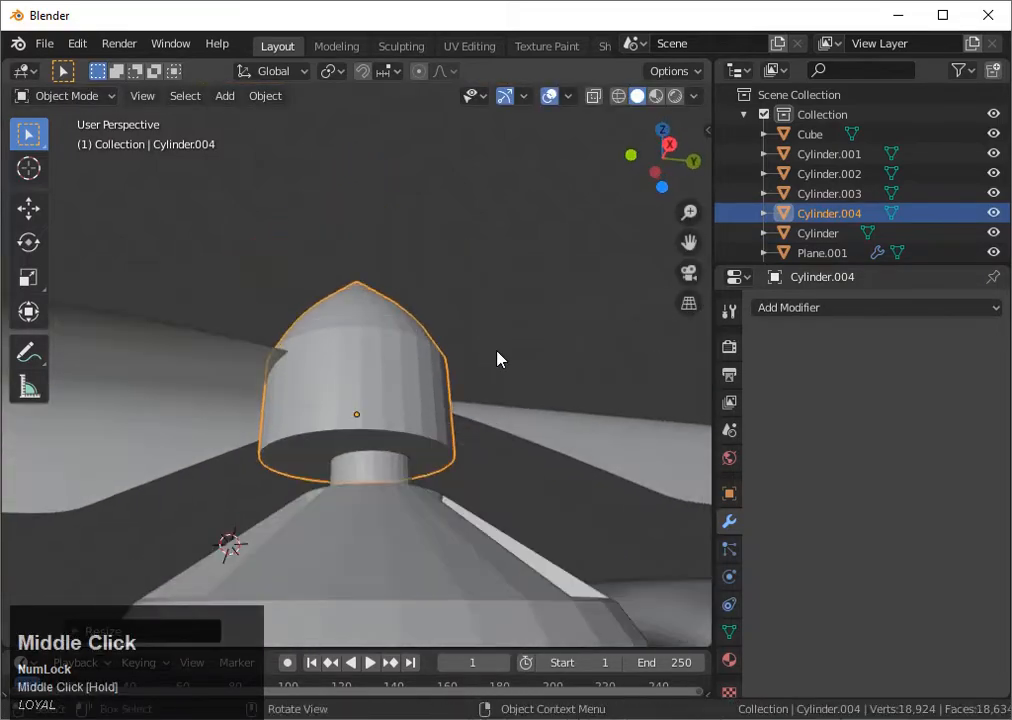
pyautogui.click(665, 136)
pyautogui.scroll(-6, 504, 366)
pyautogui.keyDown('shift'); pyautogui.click(368, 449); pyautogui.keyUp('shift')
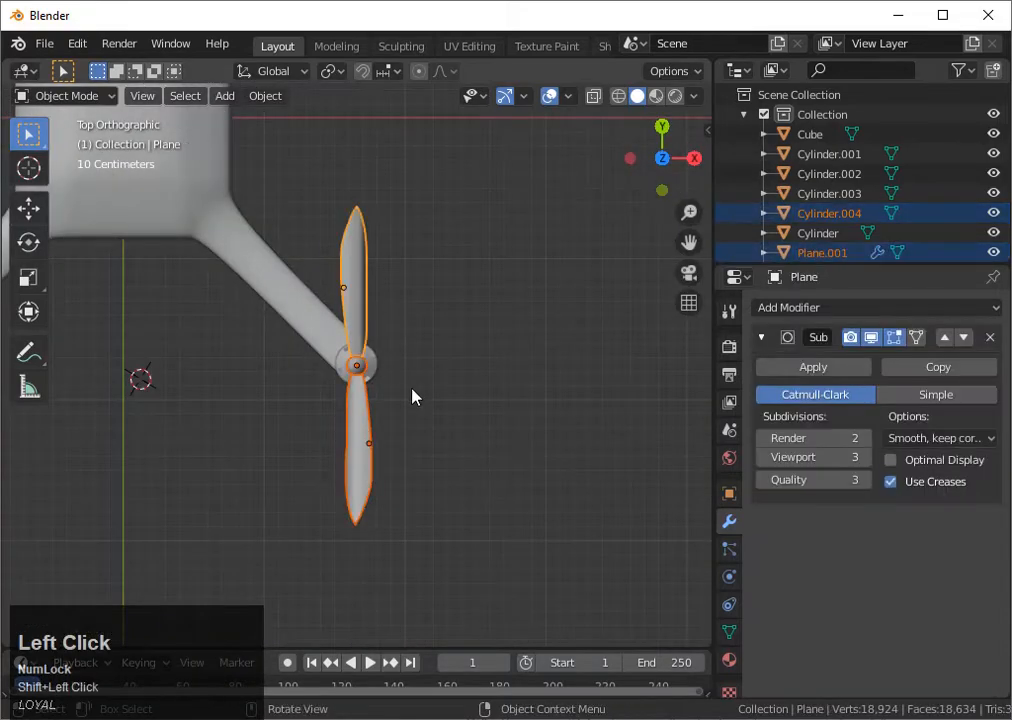
pyautogui.scroll(5, 415, 393)
pyautogui.scroll(3, 415, 393)
pyautogui.scroll(-1, 440, 391)
pyautogui.press('g')
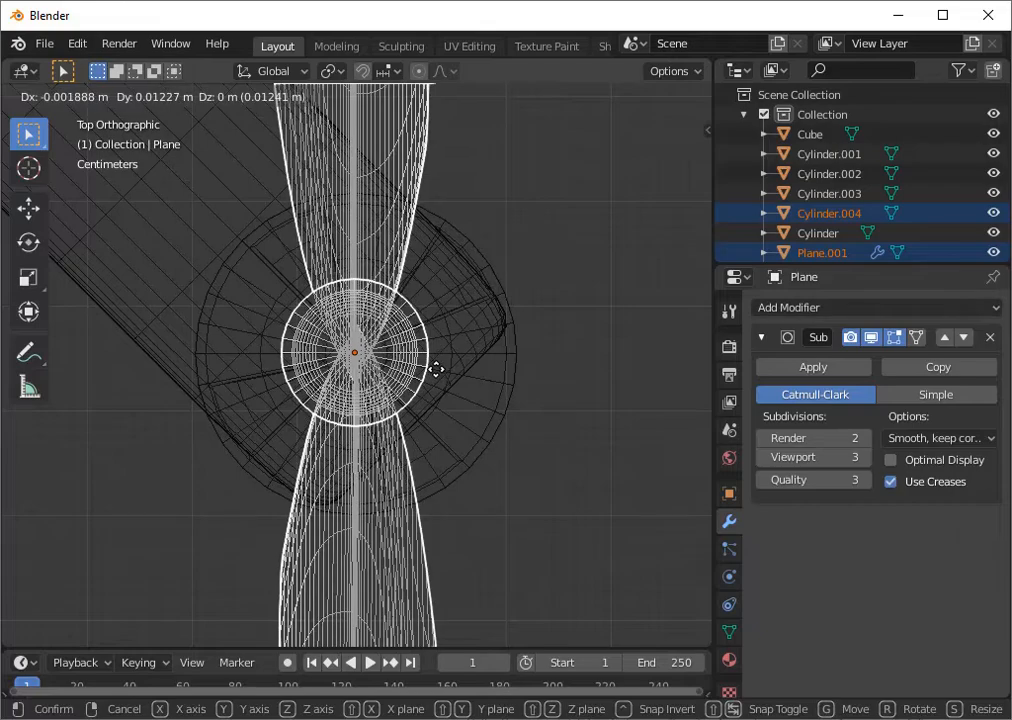
pyautogui.click(436, 369)
pyautogui.press('g')
pyautogui.press('Right')
pyautogui.click(438, 368)
pyautogui.moveTo(438, 368)
pyautogui.mouseDown(button='middle')
pyautogui.moveTo(403, 244)
pyautogui.moveTo(407, 373)
pyautogui.mouseUp(button='middle')
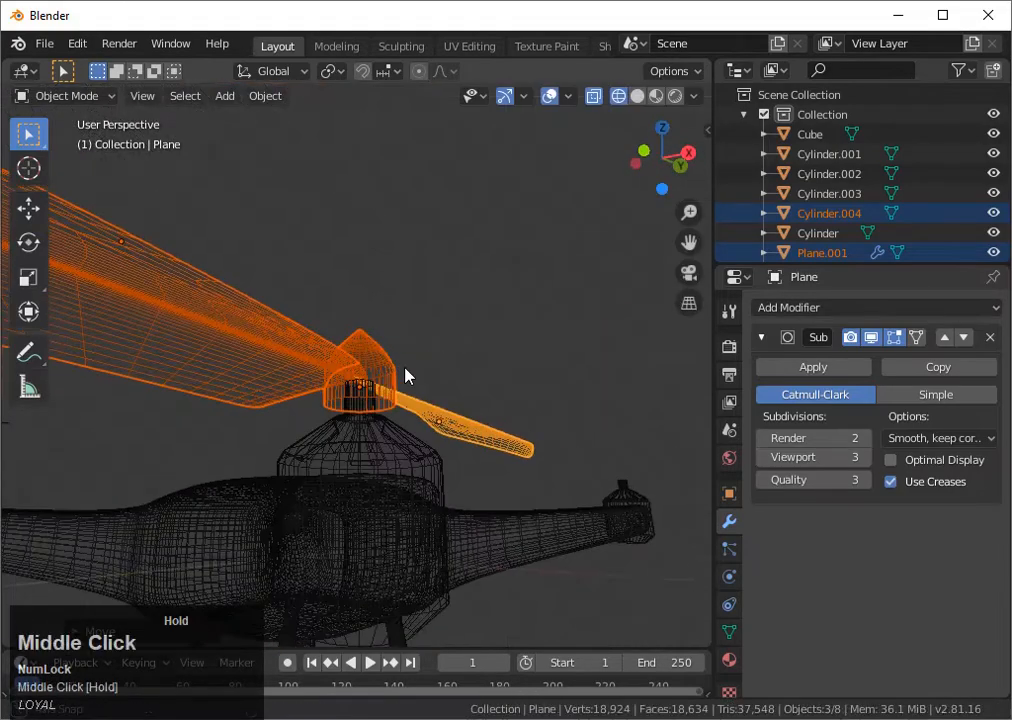
# - Return to solid shading and scale the whole propeller down on its motor shaft
pyautogui.hotkey('shift', 'z')
pyautogui.scroll(-6, 493, 500)
pyautogui.moveTo(493, 500); pyautogui.dragTo(459, 562, button='middle')
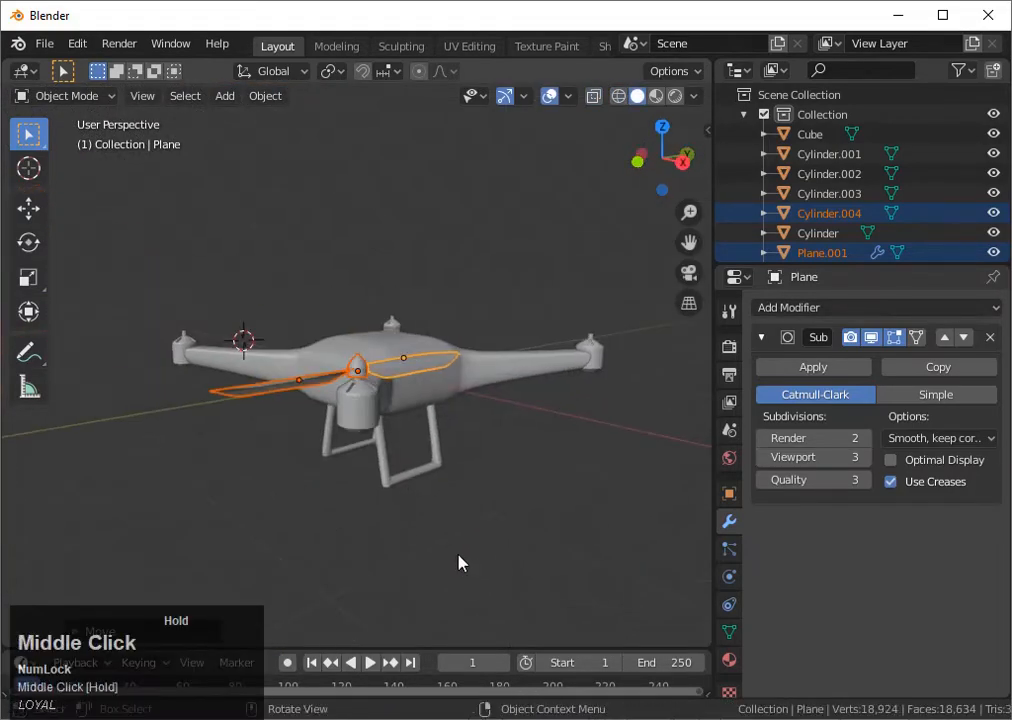
pyautogui.press('s')
pyautogui.click(470, 520)
pyautogui.press('`')
pyautogui.press('3')
pyautogui.scroll(2, 468, 446)
pyautogui.scroll(1, 470, 446)
pyautogui.press('s')
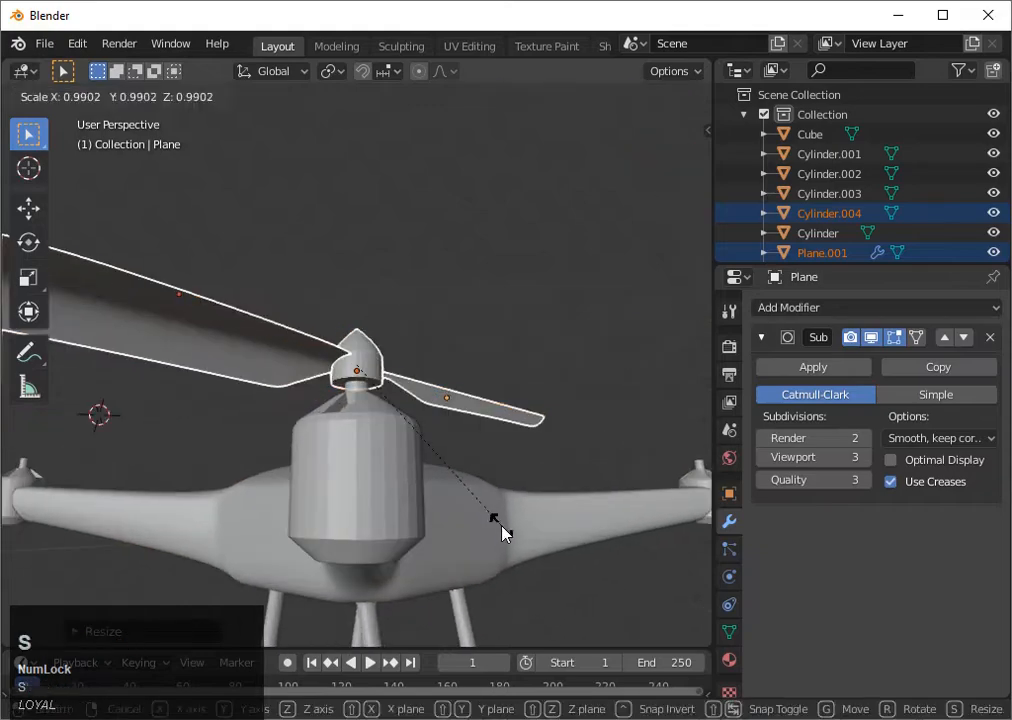
pyautogui.click(487, 510)
# - Scale up only the two blades, leaving the hub out of the selection
pyautogui.moveTo(487, 510); pyautogui.dragTo(555, 590, button='middle')
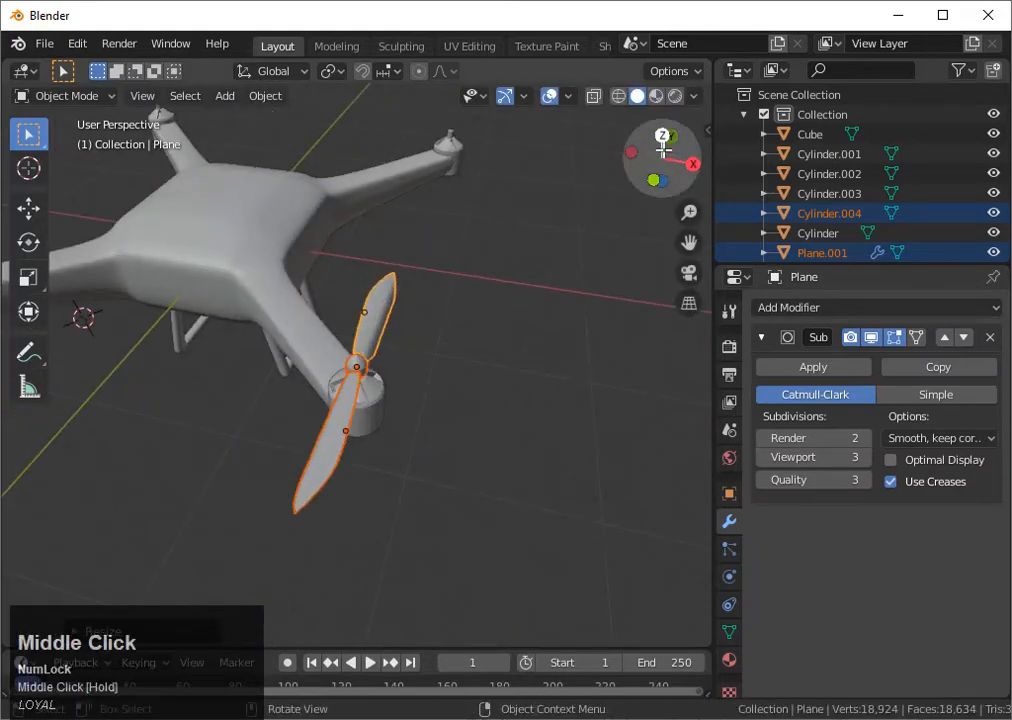
pyautogui.click(661, 138)
pyautogui.keyDown('shift'); pyautogui.click(362, 400); pyautogui.keyUp('shift')
pyautogui.press('s')
pyautogui.click(450, 407)
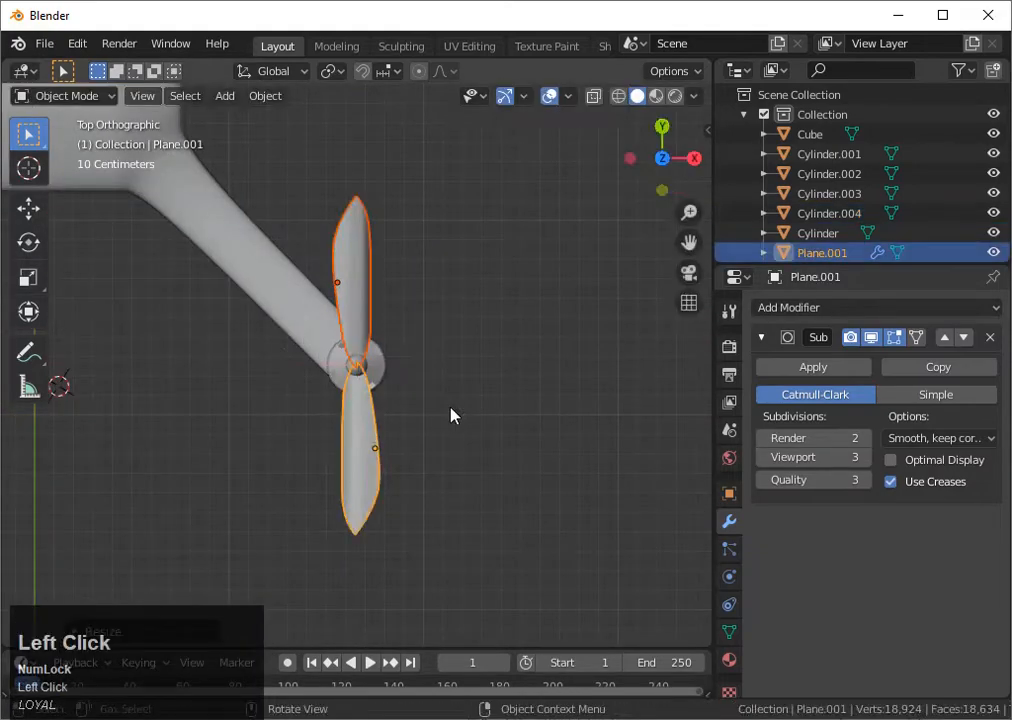
# - Select the blades with the hub and rotate the propeller slightly in the top view
pyautogui.scroll(2, 418, 428)
pyautogui.moveTo(450, 407); pyautogui.dragTo(383, 355, button='middle')
pyautogui.click(418, 428)
pyautogui.scroll(-8, 470, 481)
pyautogui.keyDown('shift'); pyautogui.click(383, 355); pyautogui.keyUp('shift')
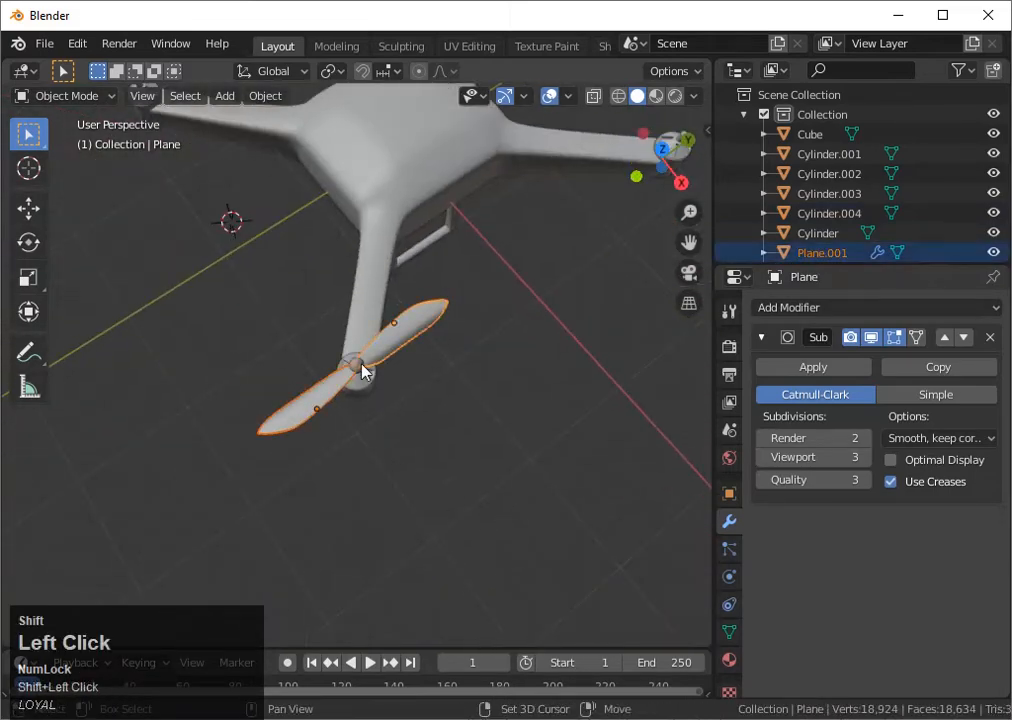
pyautogui.keyDown('shift'); pyautogui.click(362, 371); pyautogui.keyUp('shift')
pyautogui.click(662, 149)
pyautogui.press('r')
pyautogui.click(502, 392)
# - Duplicate the propeller and move the copy along the Y axis to the rear-right motor
pyautogui.scroll(-5, 500, 392)
pyautogui.scroll(1, 500, 392)
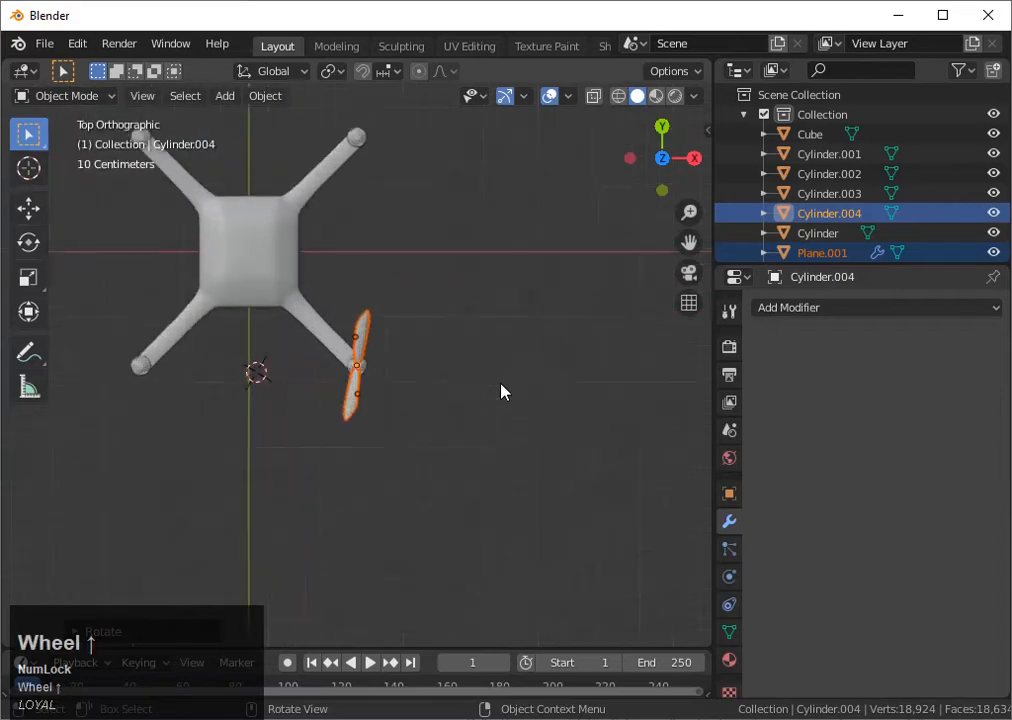
pyautogui.scroll(1, 502, 392)
pyautogui.hotkey('shift', 'd')
pyautogui.press('z')
pyautogui.press('x')
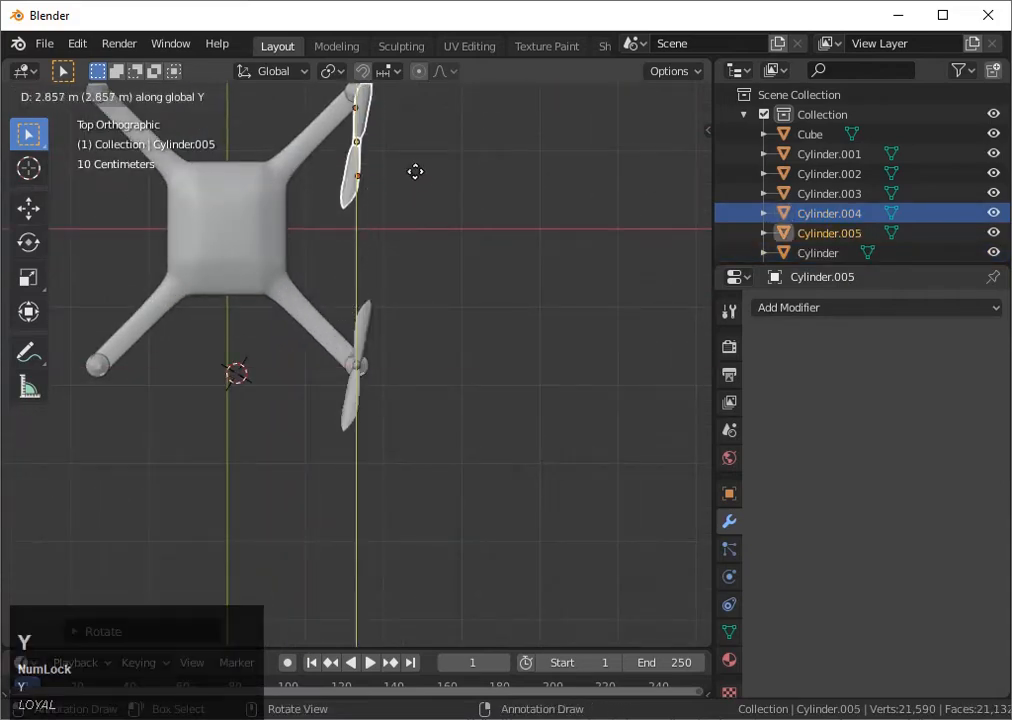
pyautogui.click(415, 133)
# - Fine-tune the copied propeller's position in wireframe so its hub is centred on the rear-right motor shaft
pyautogui.scroll(-5, 407, 208)
pyautogui.press('KP_Decimal')
pyautogui.hotkey('shift', 'z')
pyautogui.scroll(12, 403, 330)
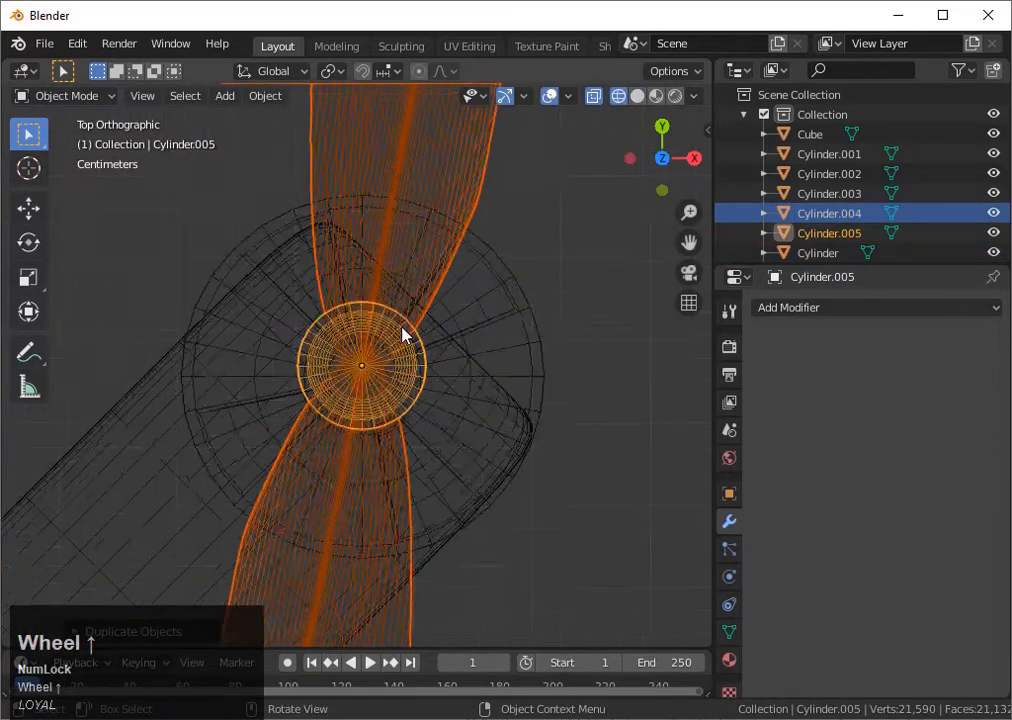
pyautogui.press('g')
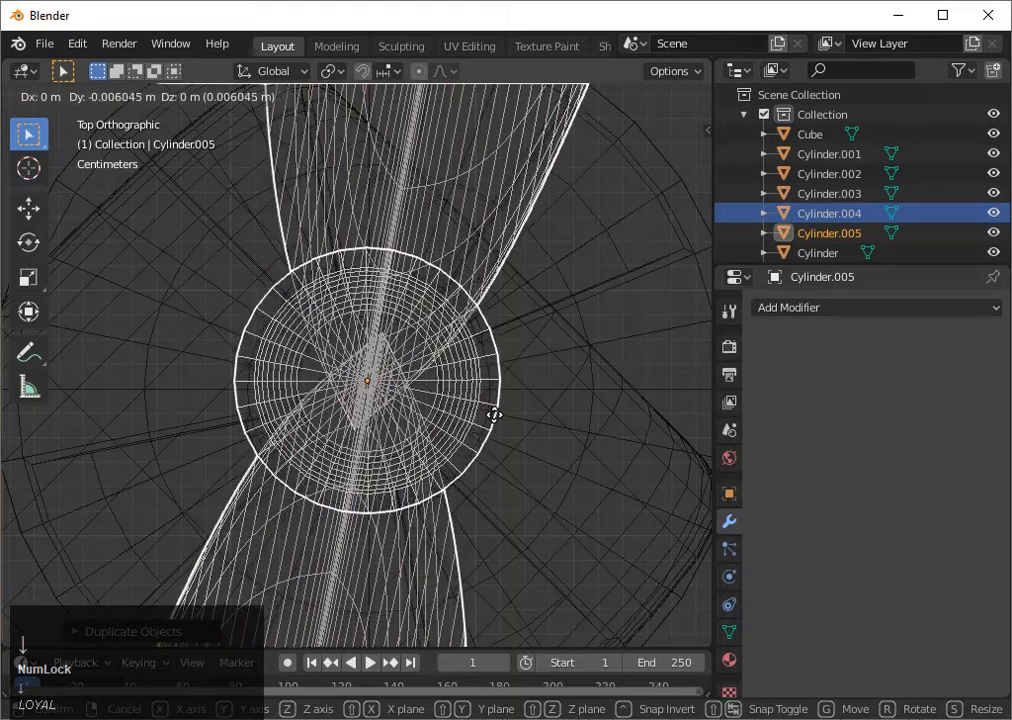
pyautogui.click(497, 421)
pyautogui.hotkey('shift', 'z')
pyautogui.scroll(-1, 499, 424)
# - Rotate the rear-right propeller in the top view so its blades point roughly sideways
pyautogui.moveTo(499, 424)
pyautogui.mouseDown(button='middle')
pyautogui.moveTo(348, 161)
pyautogui.moveTo(350, 205)
pyautogui.mouseUp(button='middle')
pyautogui.press('KP_7')
pyautogui.scroll(-4, 614, 215)
pyautogui.scroll(-2, 409, 488)
pyautogui.scroll(6, 434, 429)
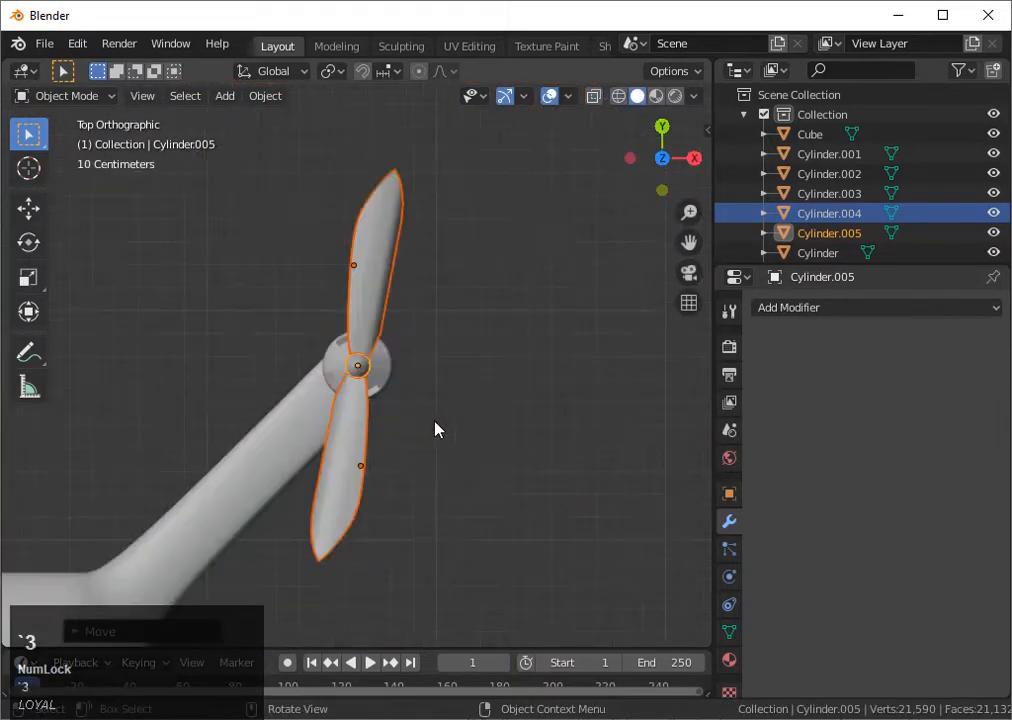
pyautogui.press('r')
pyautogui.click(310, 497)
pyautogui.scroll(-6, 323, 486)
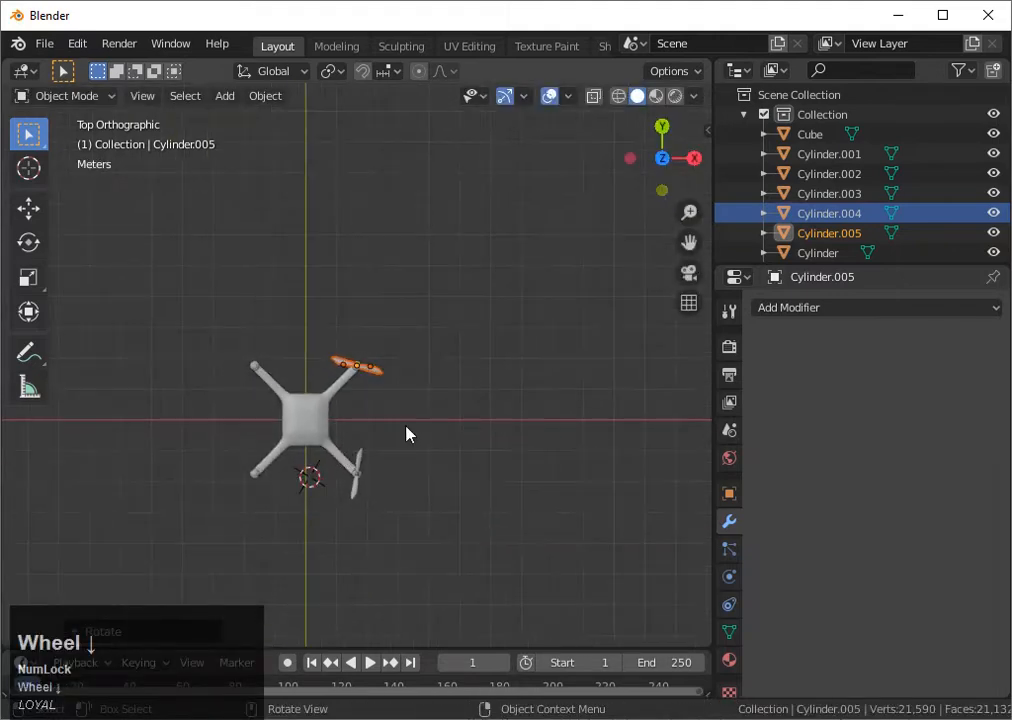
pyautogui.press('r')
pyautogui.click(397, 436)
# - Duplicate both right-hand propellers and move the copies along X onto the two left motors
pyautogui.keyDown('shift'); pyautogui.click(359, 474); pyautogui.keyUp('shift')
pyautogui.keyDown('shift'); pyautogui.click(355, 487); pyautogui.keyUp('shift')
pyautogui.keyDown('shift'); pyautogui.click(359, 459); pyautogui.keyUp('shift')
pyautogui.hotkey('shift', 'd')
pyautogui.press('y')
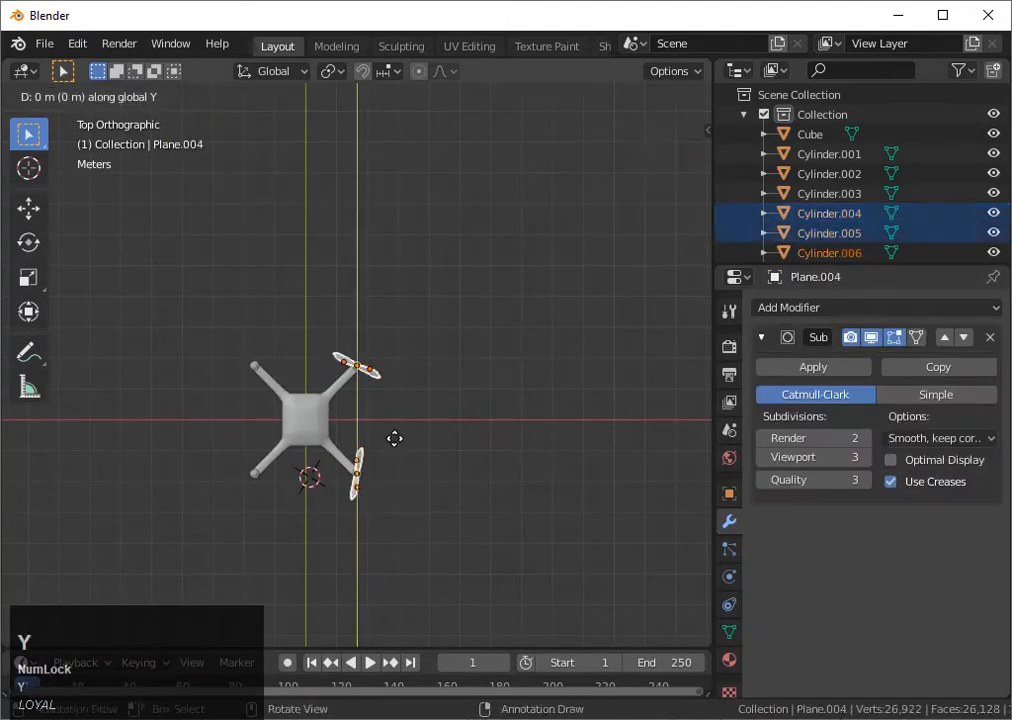
pyautogui.click(293, 444)
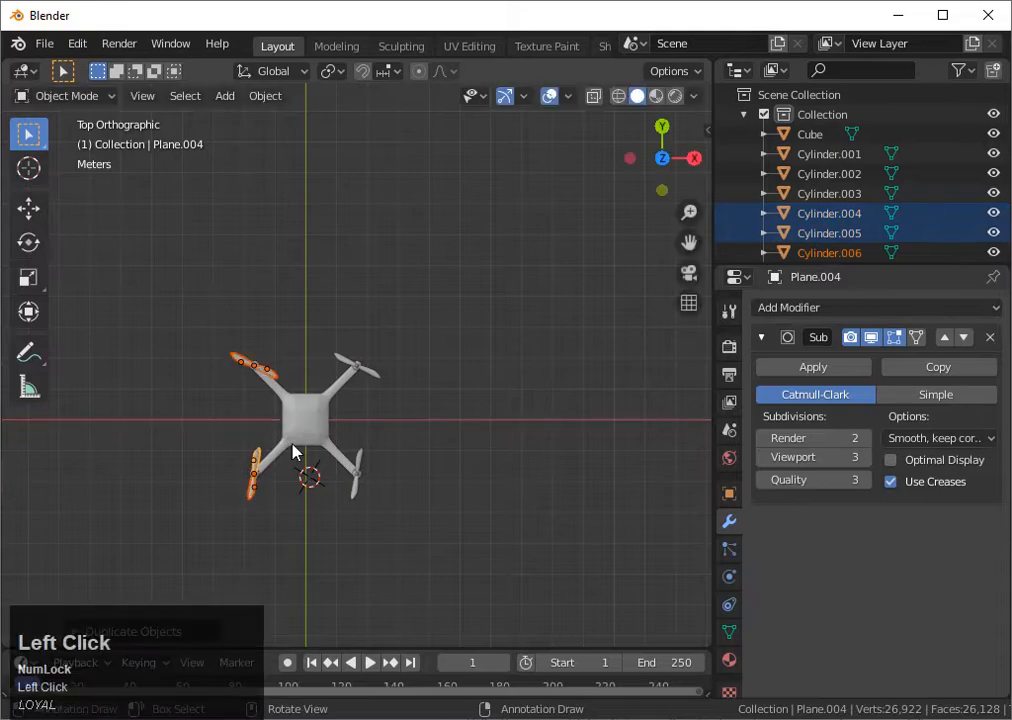
# - Nudge the left-hand propeller copies about 0.016 m along X in wireframe to centre them on their motors
pyautogui.scroll(3, 294, 452)
pyautogui.moveTo(382, 470); pyautogui.dragTo(434, 479, button='middle')
pyautogui.click(664, 157)
pyautogui.scroll(2, 390, 488)
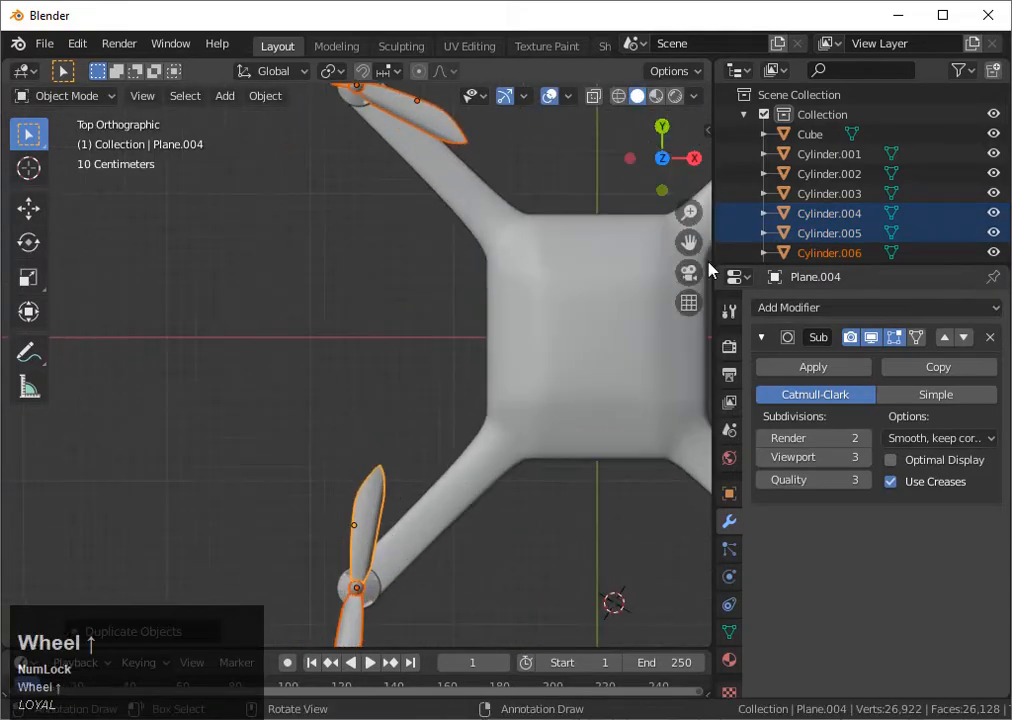
pyautogui.scroll(5, 470, 484)
pyautogui.moveTo(690, 243); pyautogui.dragTo(668, 104)
pyautogui.click(470, 484)
pyautogui.scroll(4, 531, 470)
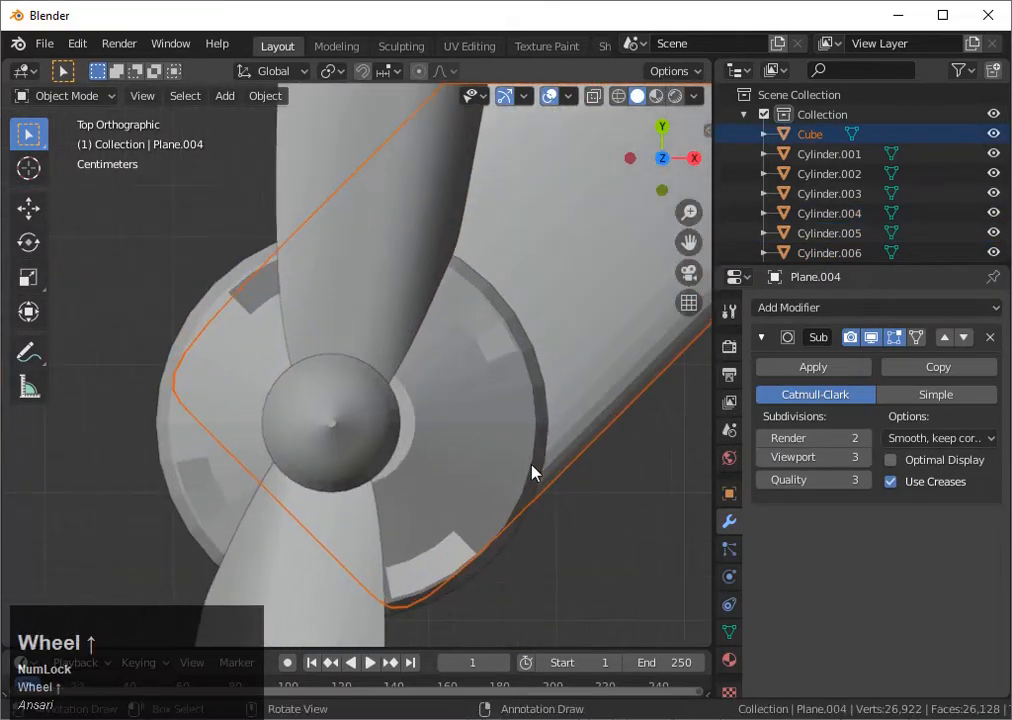
pyautogui.hotkey('ctrl', 'z')
pyautogui.hotkey('shift', 'z')
pyautogui.press('g')
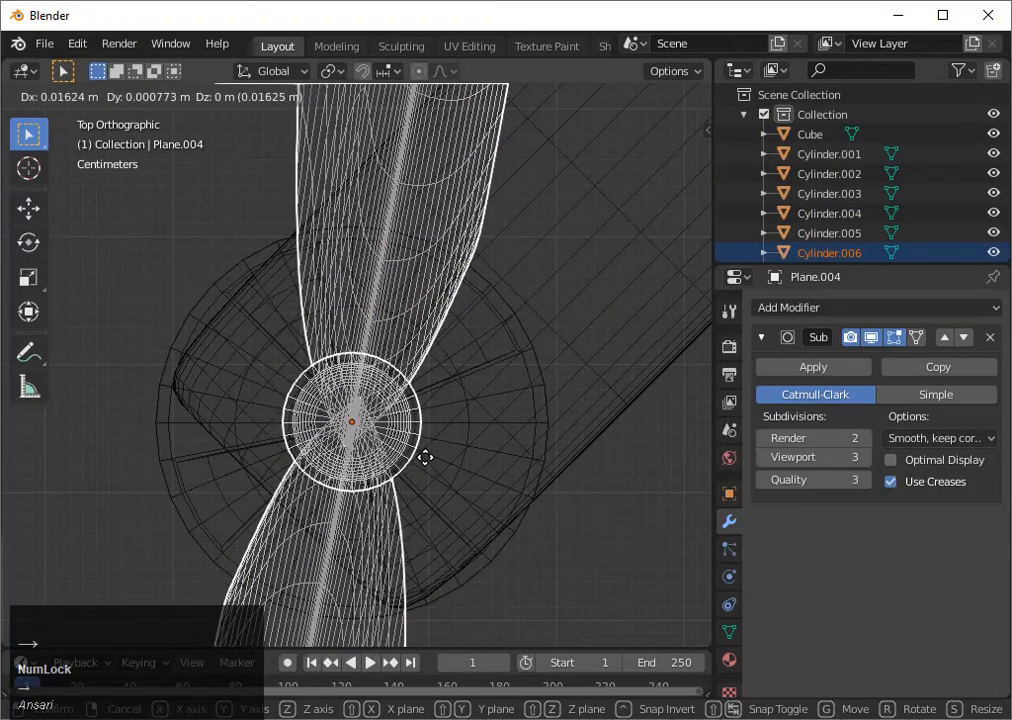
pyautogui.press('space')
pyautogui.moveTo(427, 463); pyautogui.dragTo(413, 380, button='middle')
pyautogui.hotkey('shift', 'z')
# - Try to extrude a propeller blade's faces along their normals
pyautogui.scroll(-3, 488, 258)
pyautogui.scroll(-5, 462, 277)
pyautogui.scroll(-2, 495, 318)
pyautogui.moveTo(495, 318); pyautogui.dragTo(330, 383, button='middle')
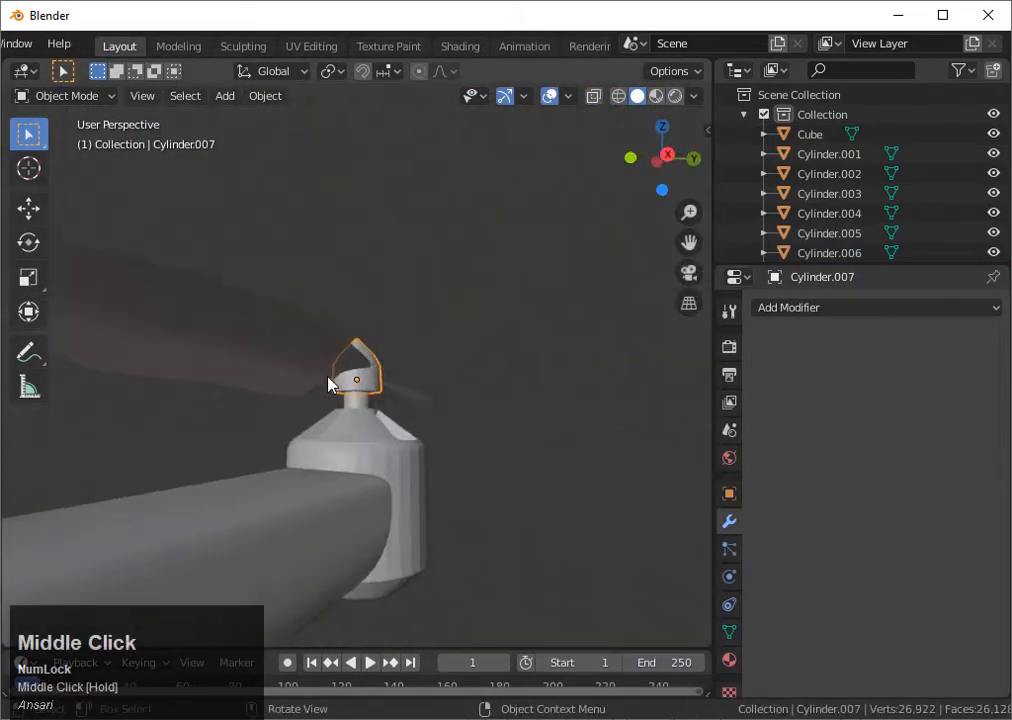
pyautogui.click(375, 389)
pyautogui.press('Tab')
pyautogui.hotkey('alt', 'e')
pyautogui.click(400, 388)
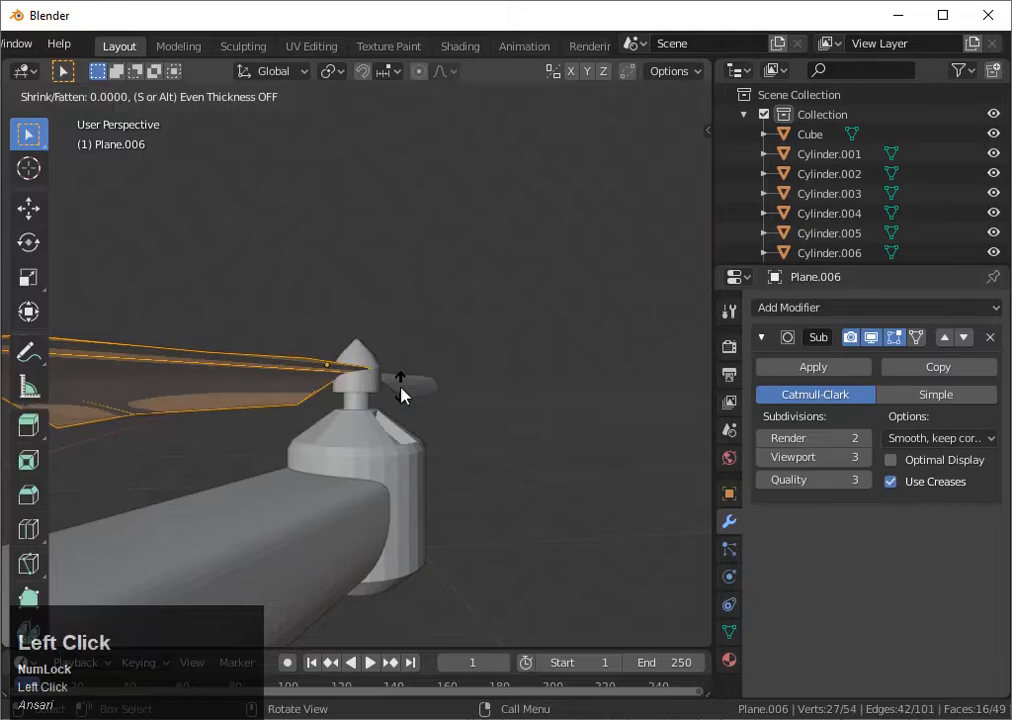
pyautogui.click(401, 392)
pyautogui.moveTo(401, 392); pyautogui.dragTo(38, 420, button='middle')
pyautogui.press('Tab')
# - Undo the extrusion of the blade and return to Object Mode
pyautogui.hotkey('ctrl', 'z')
pyautogui.click(398, 405)
pyautogui.press('Tab')
pyautogui.hotkey('ctrl', 'z')
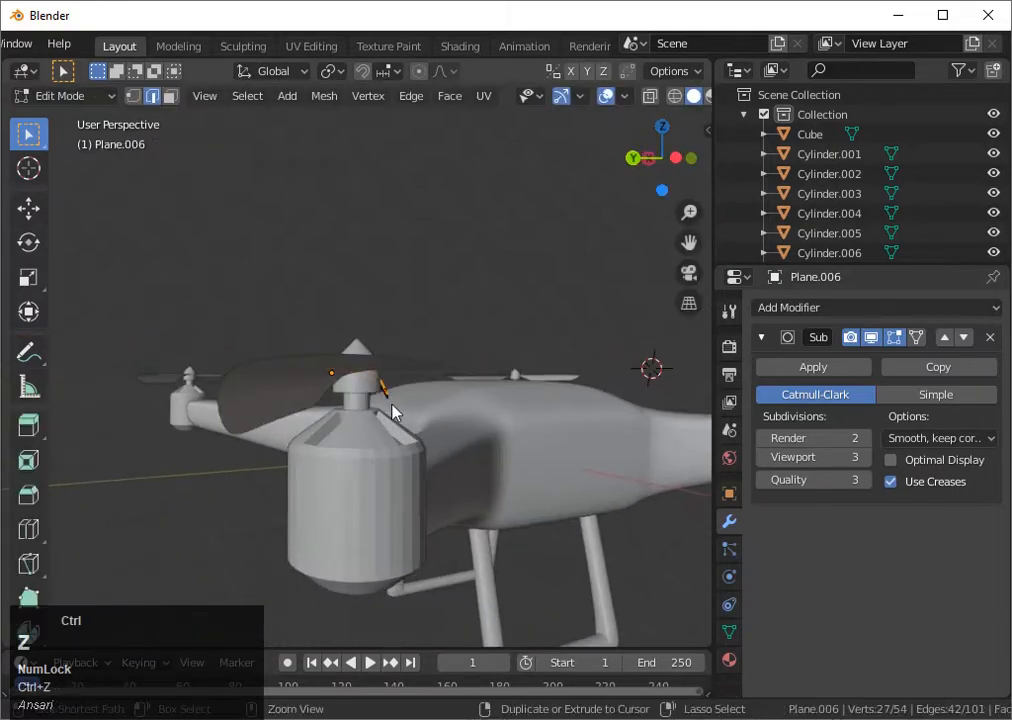
pyautogui.moveTo(393, 412); pyautogui.dragTo(351, 466, button='middle')
pyautogui.hotkey('ctrl', 'z')
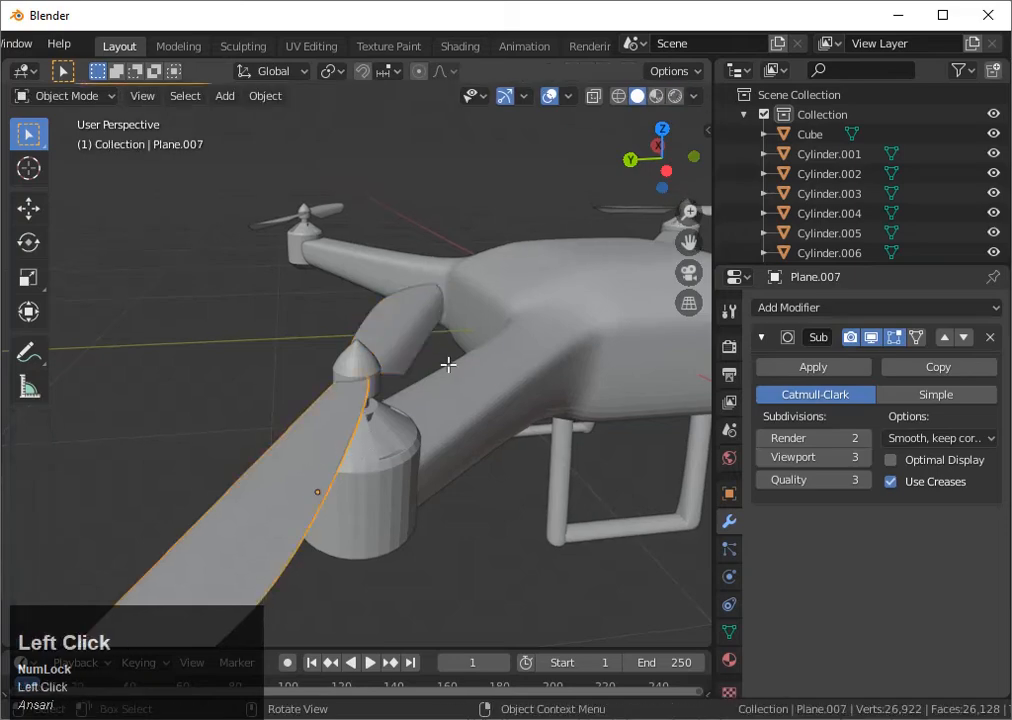
# - Select the blades of all four propellers together and enter Edit Mode with every blade face selected
pyautogui.keyDown('shift'); pyautogui.click(332, 213); pyautogui.keyUp('shift')
pyautogui.scroll(-4, 583, 341)
pyautogui.keyDown('shift'); pyautogui.click(667, 356); pyautogui.keyUp('shift')
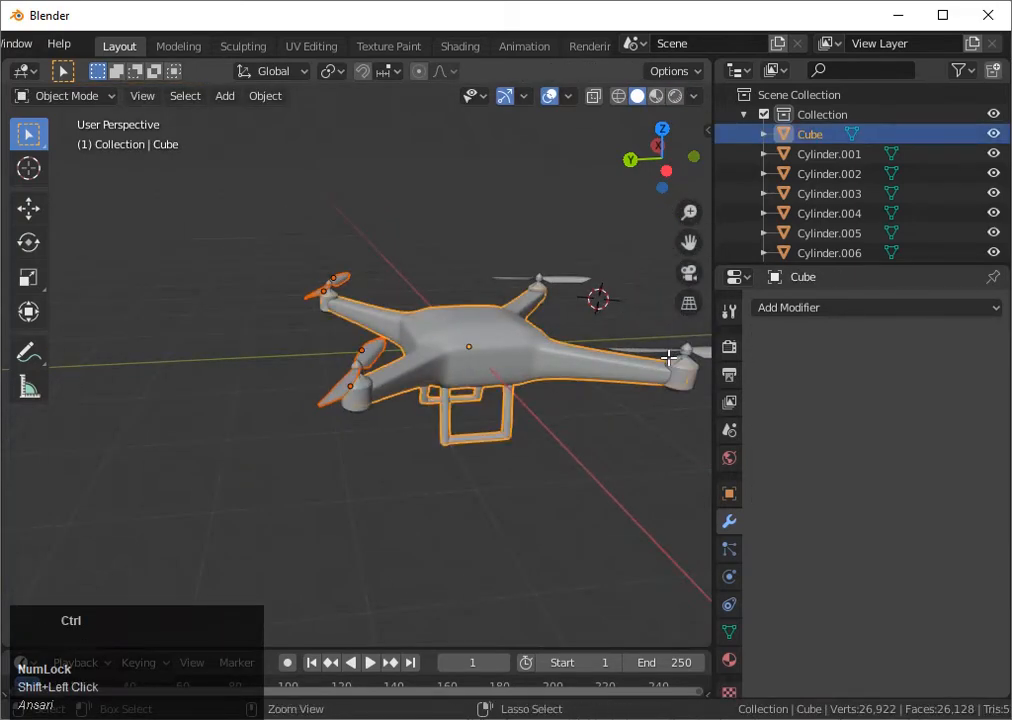
pyautogui.hotkey('ctrl', 'z')
pyautogui.keyDown('shift'); pyautogui.click(662, 349); pyautogui.keyUp('shift')
pyautogui.press('Tab')
pyautogui.press('a')
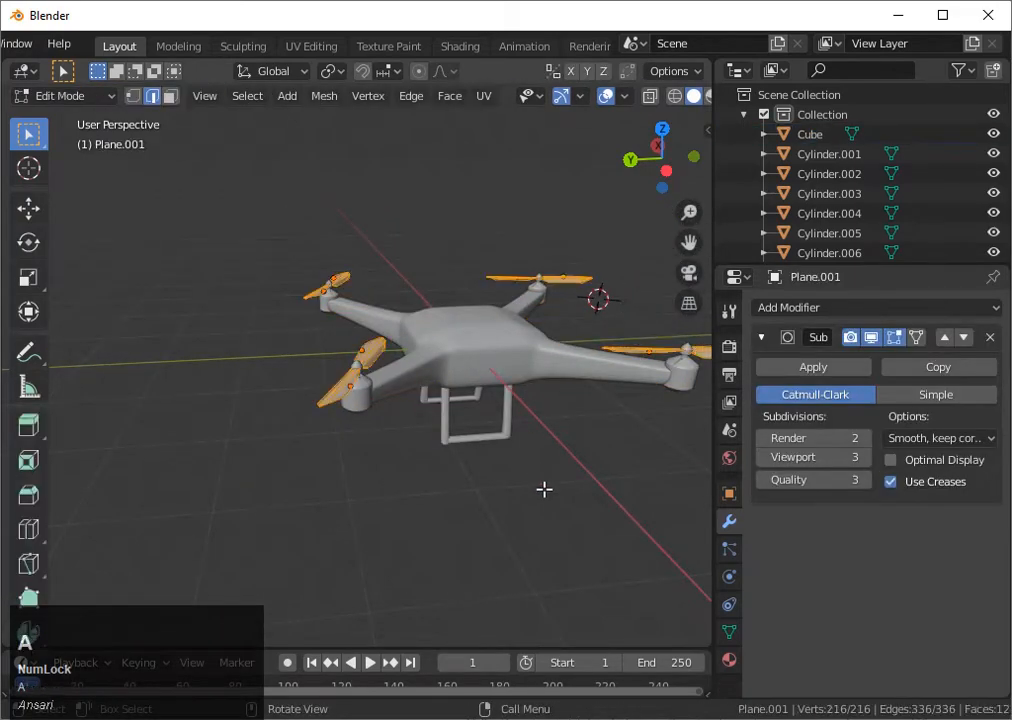
# - Try to extrude all the blade faces along their normals, and undo the result
pyautogui.hotkey('alt', 'e')
pyautogui.click(542, 489)
pyautogui.click(546, 480)
pyautogui.press('Tab')
pyautogui.moveTo(546, 480); pyautogui.dragTo(463, 481, button='middle')
pyautogui.scroll(2, 547, 463)
pyautogui.scroll(1, 499, 420)
pyautogui.hotkey('ctrl', 'z')
pyautogui.hotkey('ctrl', 'z')
# - Extrude all the selected blade faces to give the propellers thickness and return to Object Mode
pyautogui.press('e')
pyautogui.click(529, 444)
pyautogui.press('Tab')
# - In top view, rotate the upper-left propeller about 80° and turn the lower-left propeller in the negative direction
pyautogui.click(661, 160)
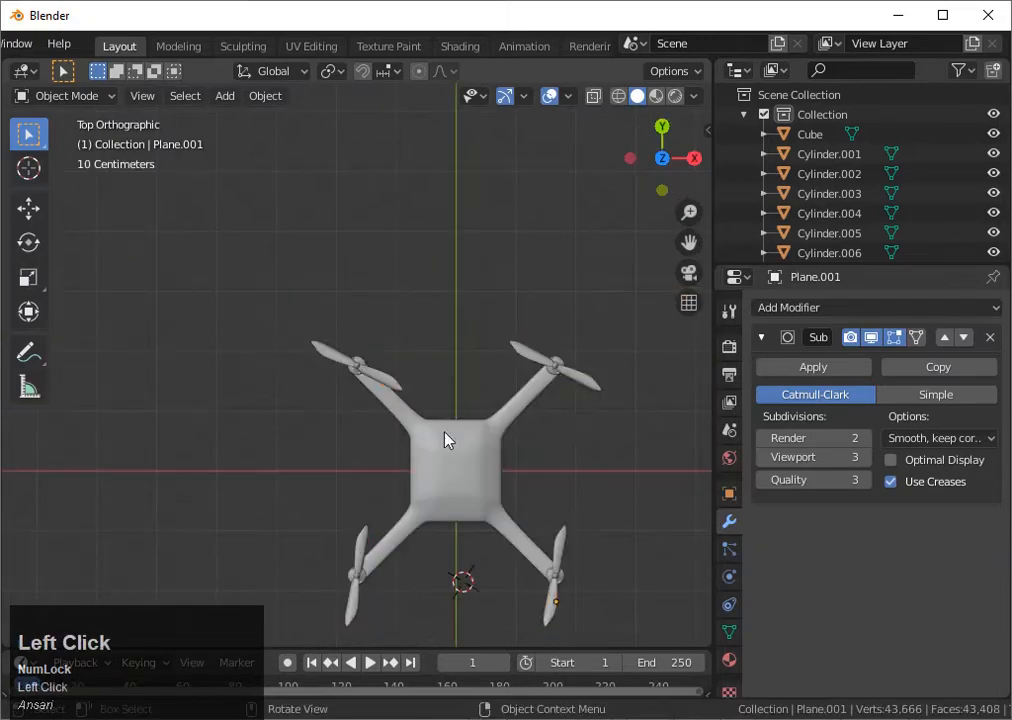
pyautogui.keyDown('shift'); pyautogui.click(355, 372); pyautogui.keyUp('shift')
pyautogui.press('r')
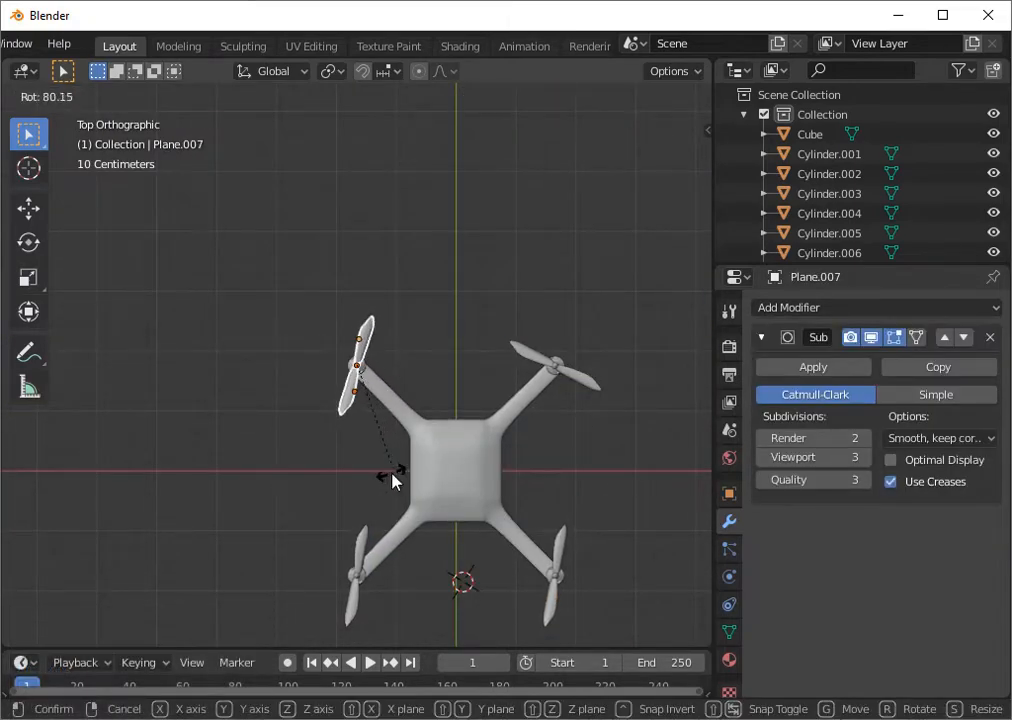
pyautogui.click(395, 476)
pyautogui.keyDown('shift'); pyautogui.click(355, 583); pyautogui.keyUp('shift')
pyautogui.click(356, 583)
pyautogui.press('r')
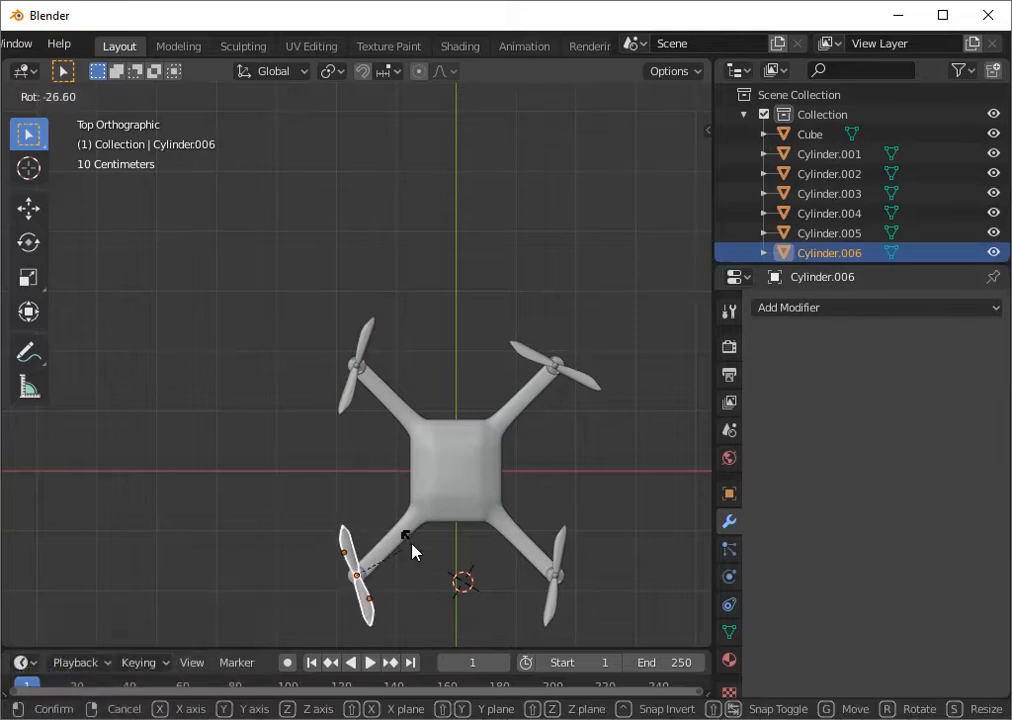
pyautogui.click(411, 549)
# - Rotate the two right-hand propellers about their hubs in top view to vary the blade directions
pyautogui.click(558, 375)
pyautogui.keyDown('shift'); pyautogui.click(549, 372); pyautogui.keyUp('shift')
pyautogui.click(549, 372)
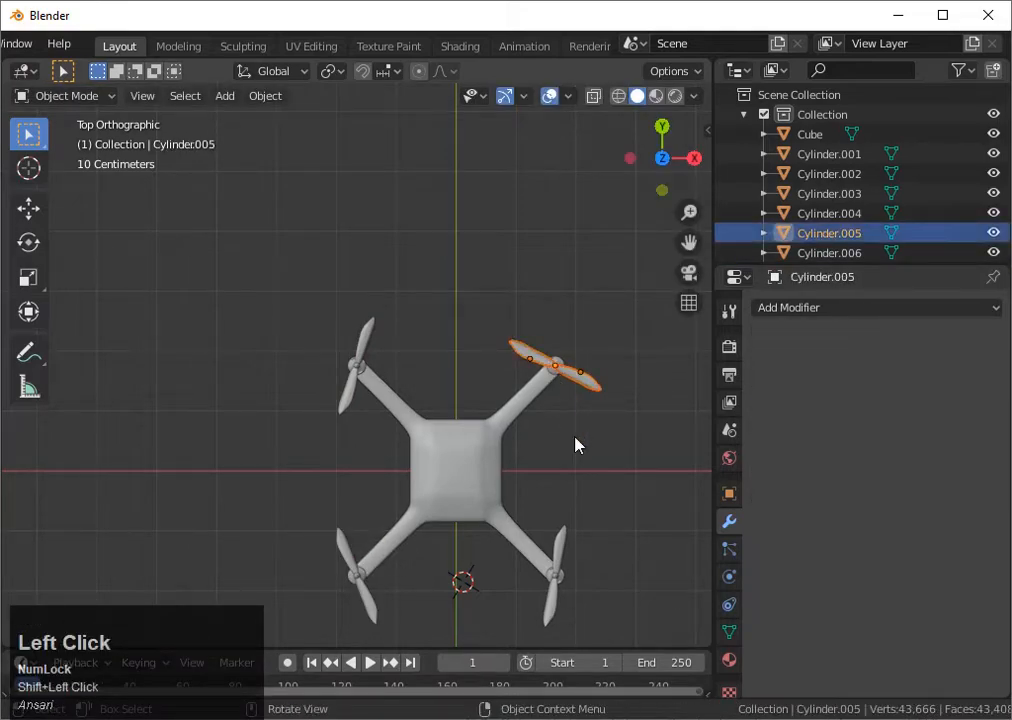
pyautogui.press('r')
pyautogui.click(574, 443)
pyautogui.keyDown('shift'); pyautogui.click(553, 579); pyautogui.keyUp('shift')
pyautogui.click(555, 578)
pyautogui.press('r')
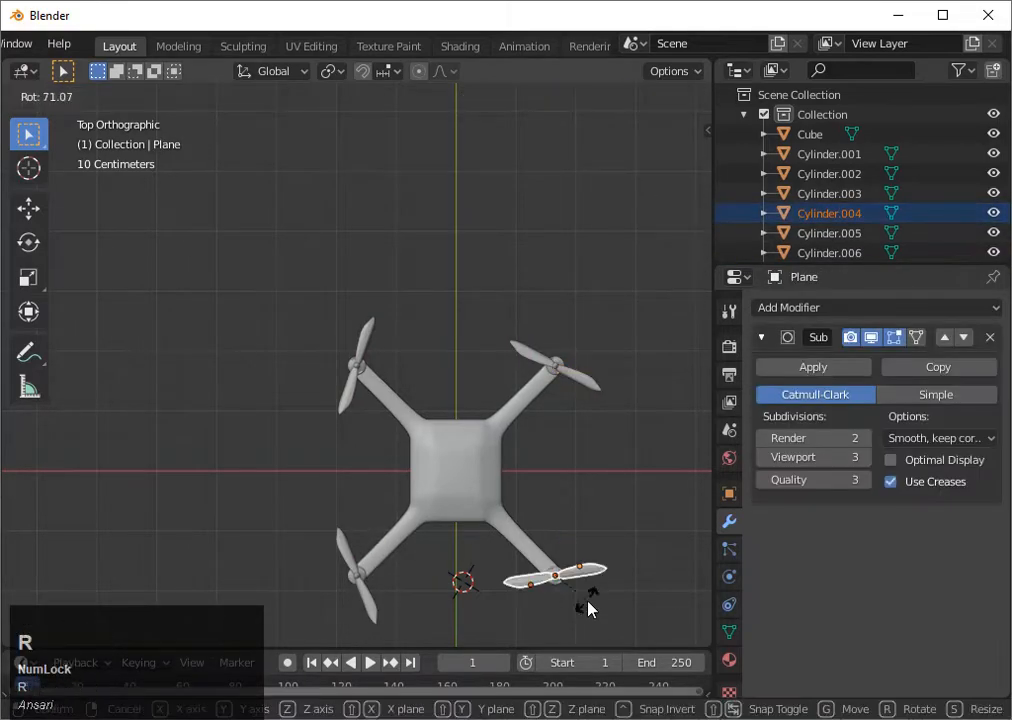
pyautogui.click(599, 612)
pyautogui.press('r')
pyautogui.click(600, 598)
# - Place the 3D cursor at the centre of the drone body's underside in bottom view
pyautogui.scroll(-3, 601, 587)
pyautogui.scroll(5, 562, 513)
pyautogui.moveTo(601, 587); pyautogui.dragTo(551, 481, button='middle')
pyautogui.click(562, 513)
pyautogui.scroll(6, 576, 492)
pyautogui.scroll(-6, 576, 492)
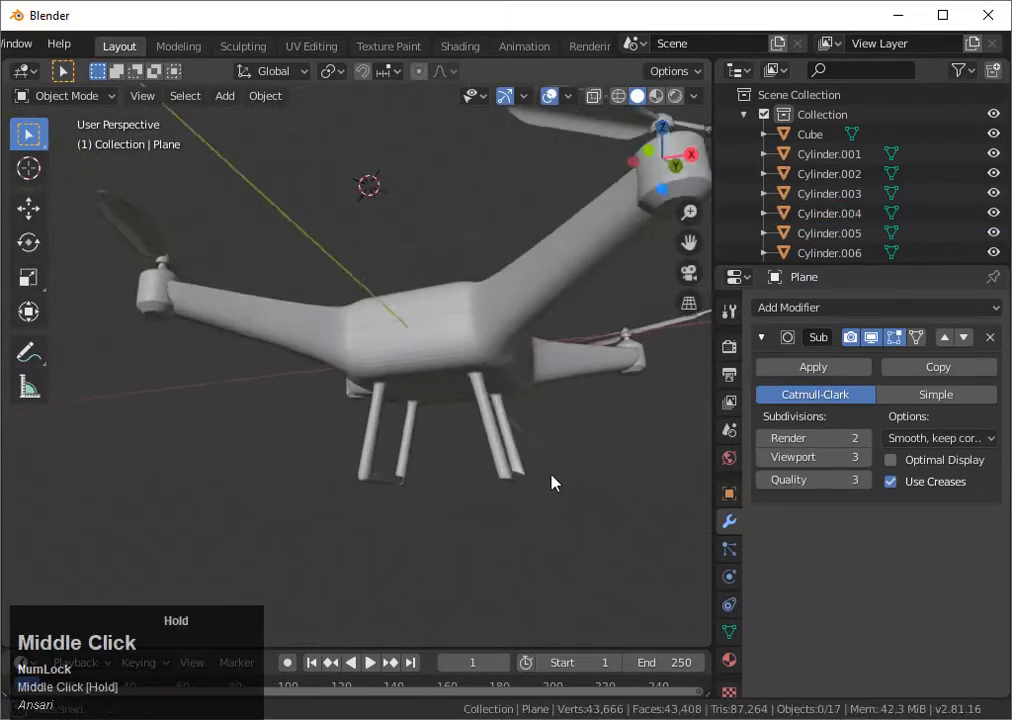
pyautogui.keyDown('shift'); pyautogui.rightClick(454, 398); pyautogui.keyUp('shift')
pyautogui.click(667, 186)
pyautogui.rightClick(476, 243)
pyautogui.click(476, 243)
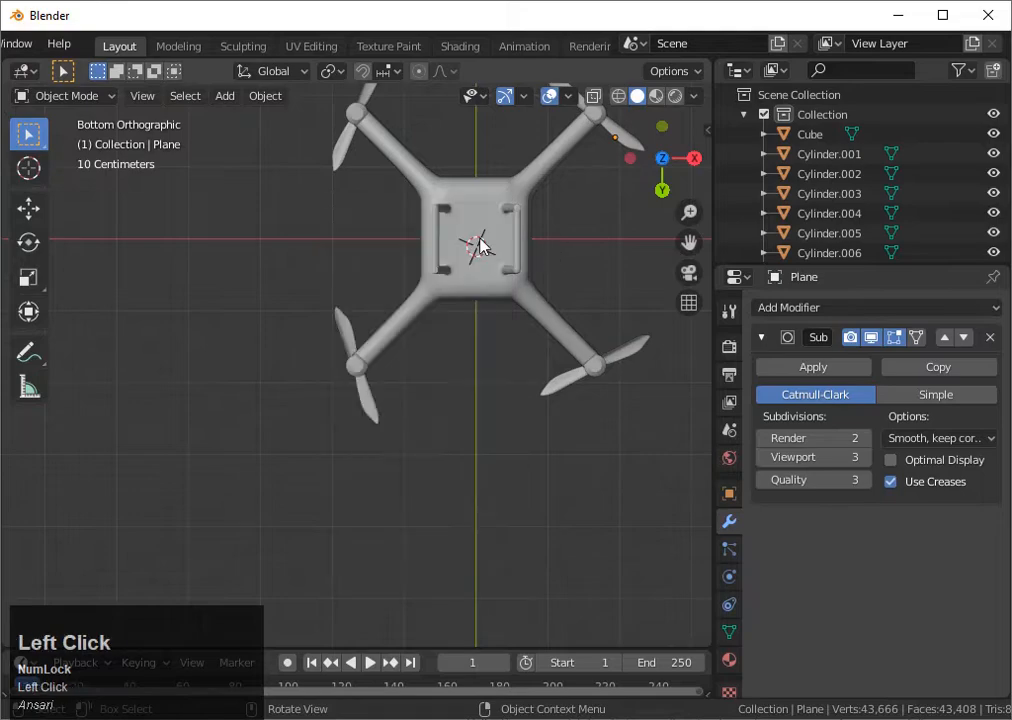
# - Add a cylinder at the 3D cursor and scale it down to fit between the landing legs
pyautogui.hotkey('shift', 'a')
pyautogui.moveTo(384, 237)
pyautogui.click(565, 336)
pyautogui.press('s')
pyautogui.click(511, 297)
pyautogui.press('`')
pyautogui.press('3')
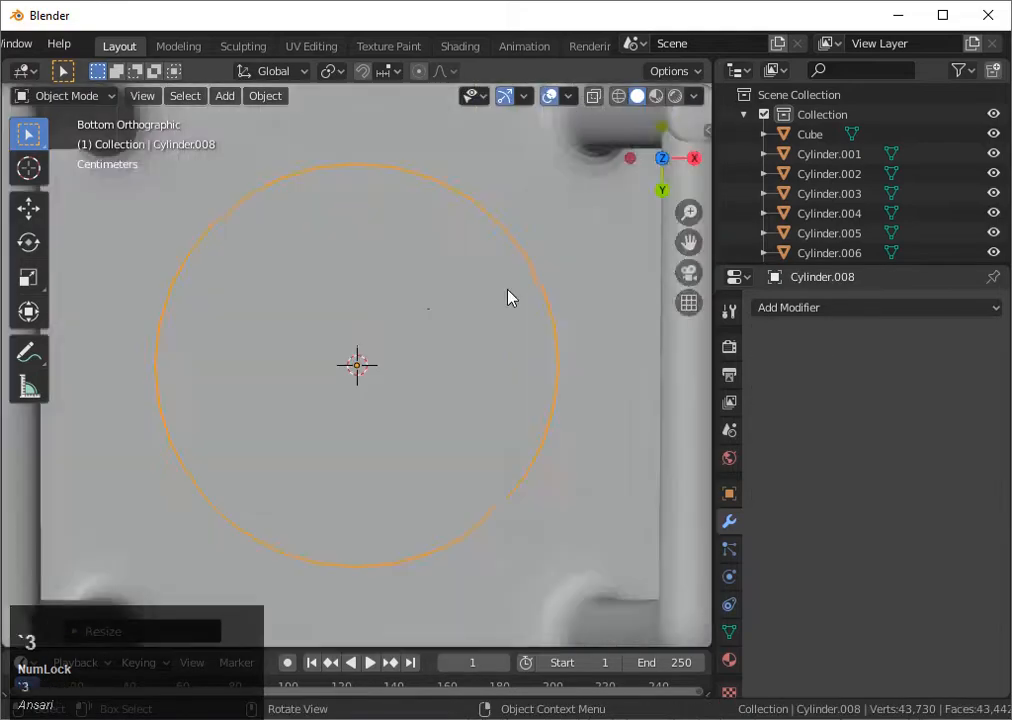
pyautogui.scroll(-5, 508, 291)
pyautogui.press('s')
pyautogui.click(509, 363)
# - Shrink the underside cylinder further in front view and flatten it along Z into a disc
pyautogui.moveTo(509, 363); pyautogui.dragTo(512, 415, button='middle')
pyautogui.click(662, 173)
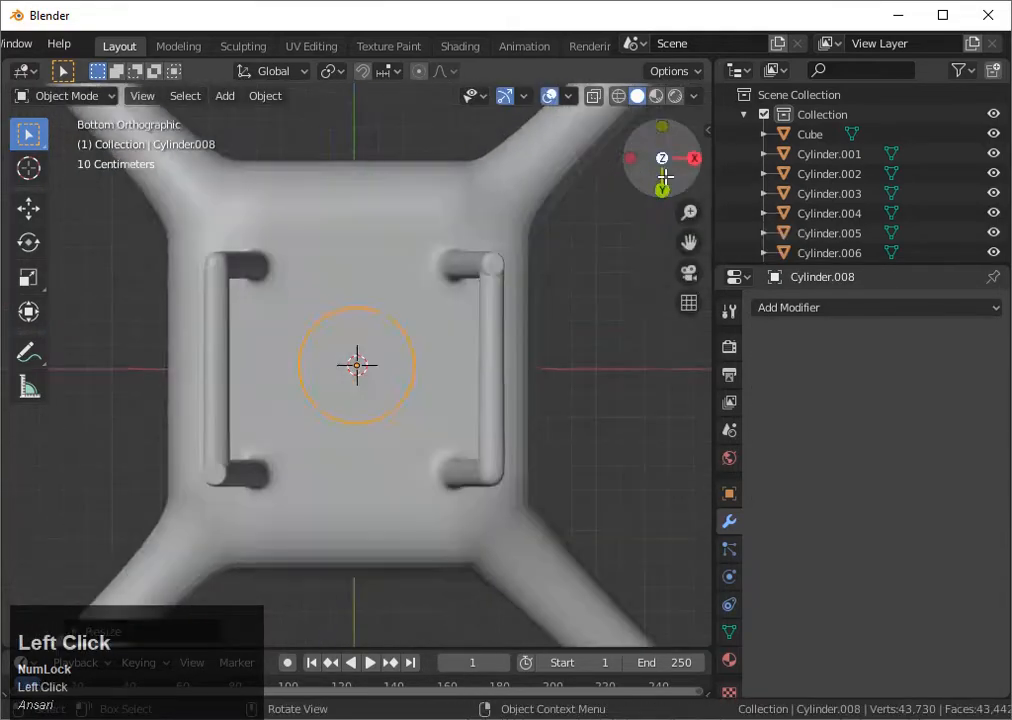
pyautogui.click(662, 130)
pyautogui.press('s')
pyautogui.click(500, 433)
pyautogui.scroll(-1, 500, 433)
pyautogui.press('s')
pyautogui.press('z')
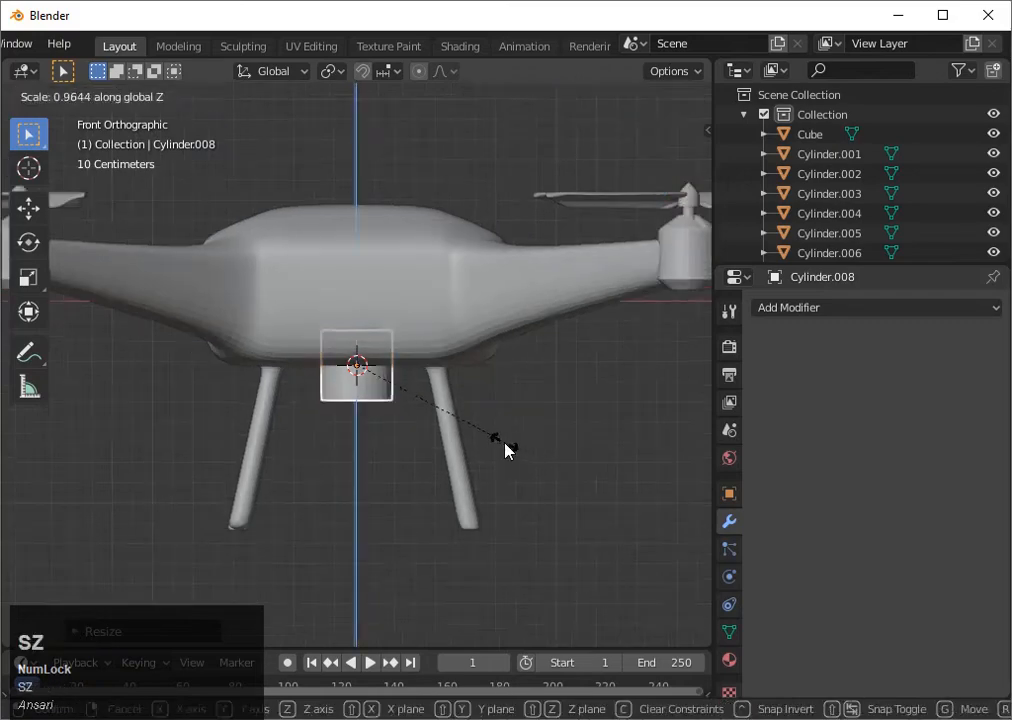
pyautogui.click(470, 435)
# - In Edit Mode, inset the disc's bottom face by about 0.163 and extrude it slightly downward
pyautogui.scroll(2, 459, 427)
pyautogui.moveTo(459, 427); pyautogui.dragTo(459, 380, button='middle')
pyautogui.press('Tab')
pyautogui.click(414, 427)
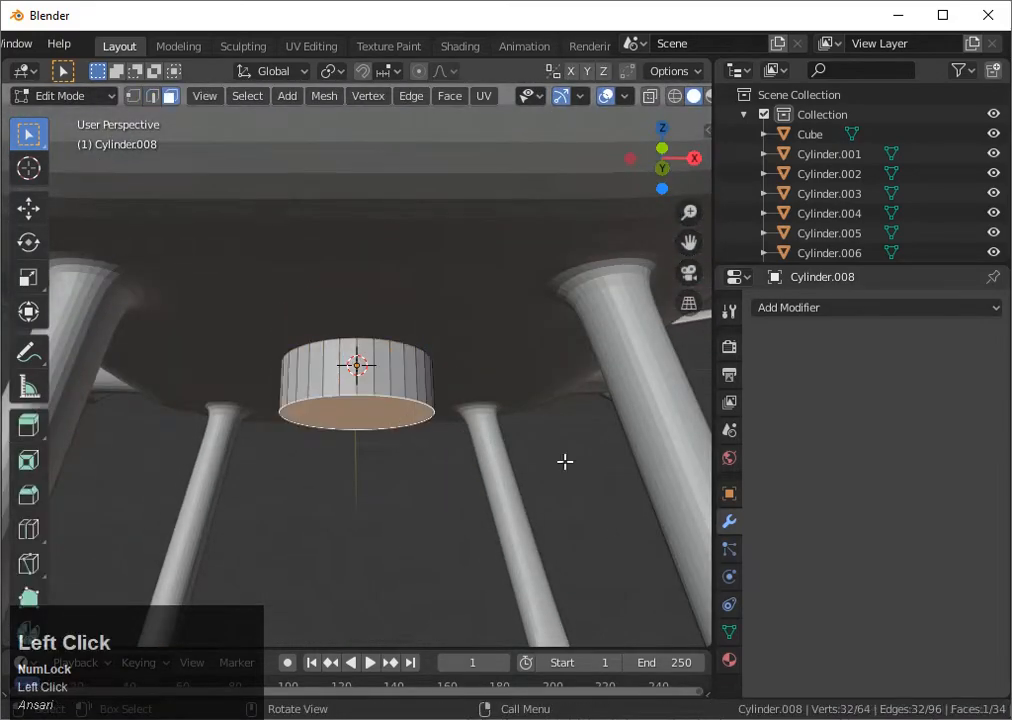
pyautogui.press('s')
pyautogui.hotkey('ctrl', 'z')
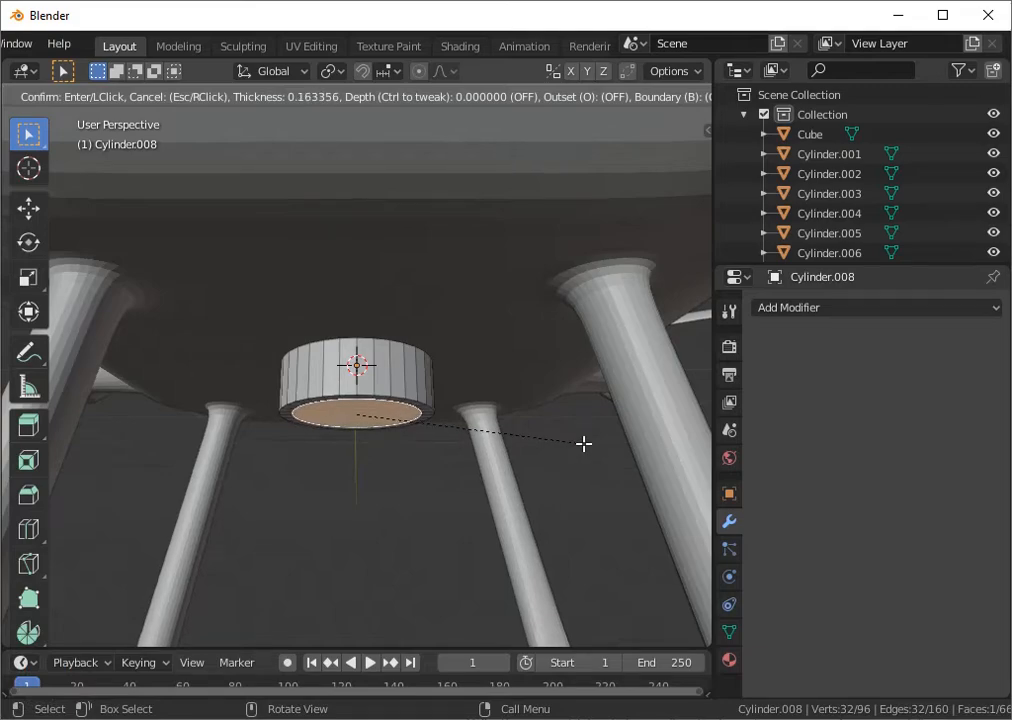
pyautogui.click(584, 443)
# - Inset three faces on the disc's lower rim by about 0.108 and extrude them down into a narrow strut
pyautogui.moveTo(584, 452); pyautogui.dragTo(486, 328, button='middle')
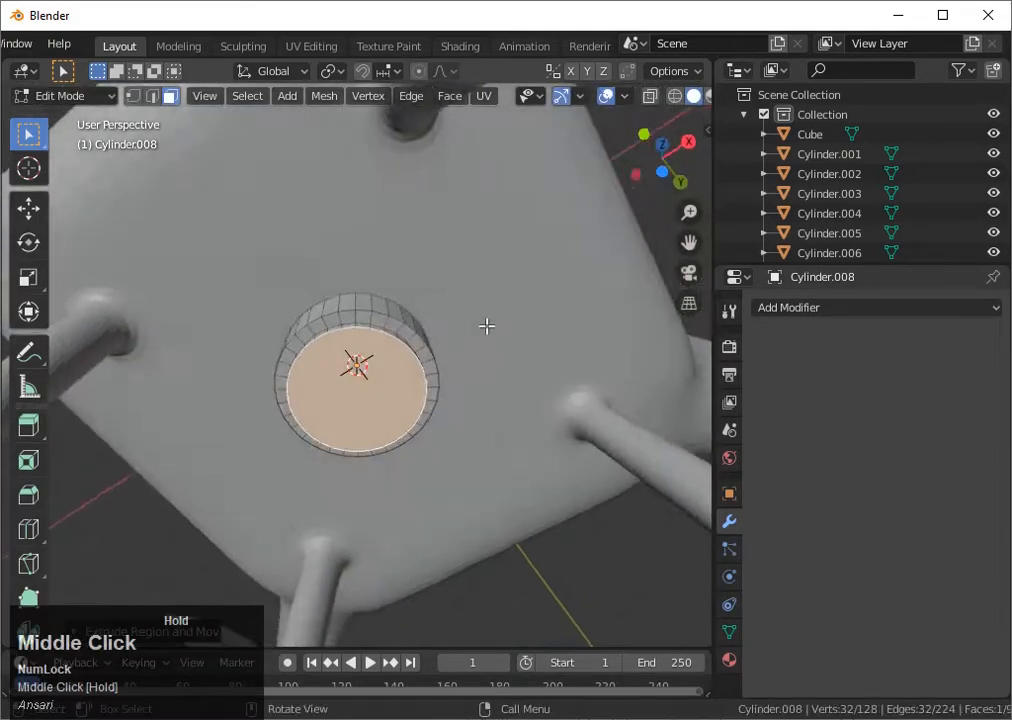
pyautogui.scroll(3, 486, 328)
pyautogui.keyDown('shift'); pyautogui.click(460, 346); pyautogui.keyUp('shift')
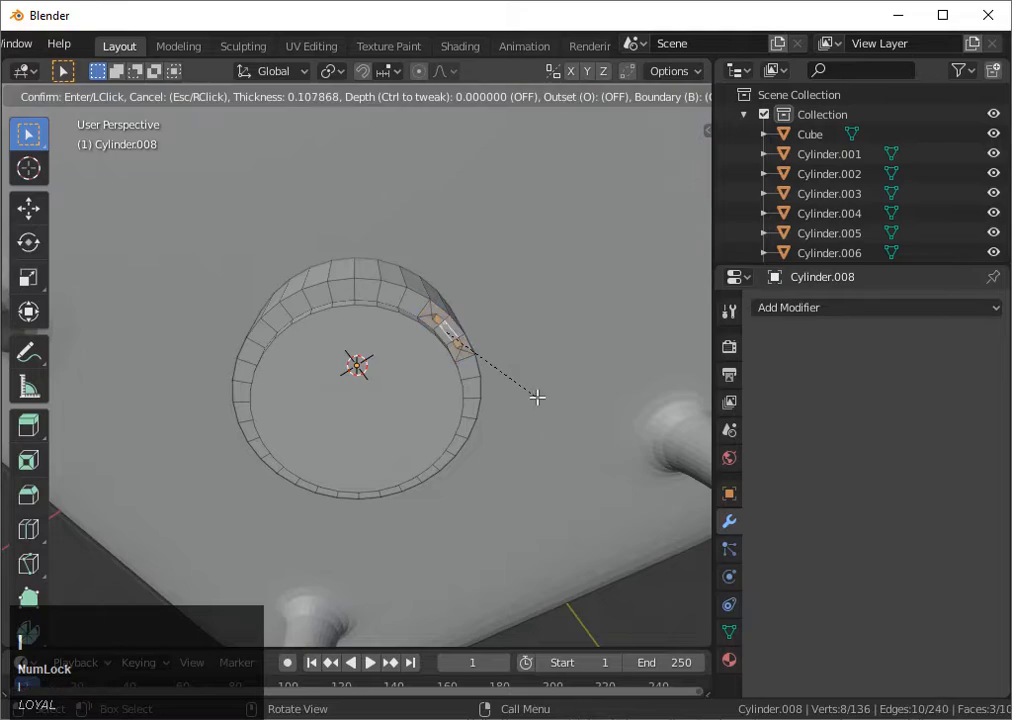
pyautogui.moveTo(540, 405); pyautogui.dragTo(586, 482, button='middle')
pyautogui.scroll(-3, 540, 570)
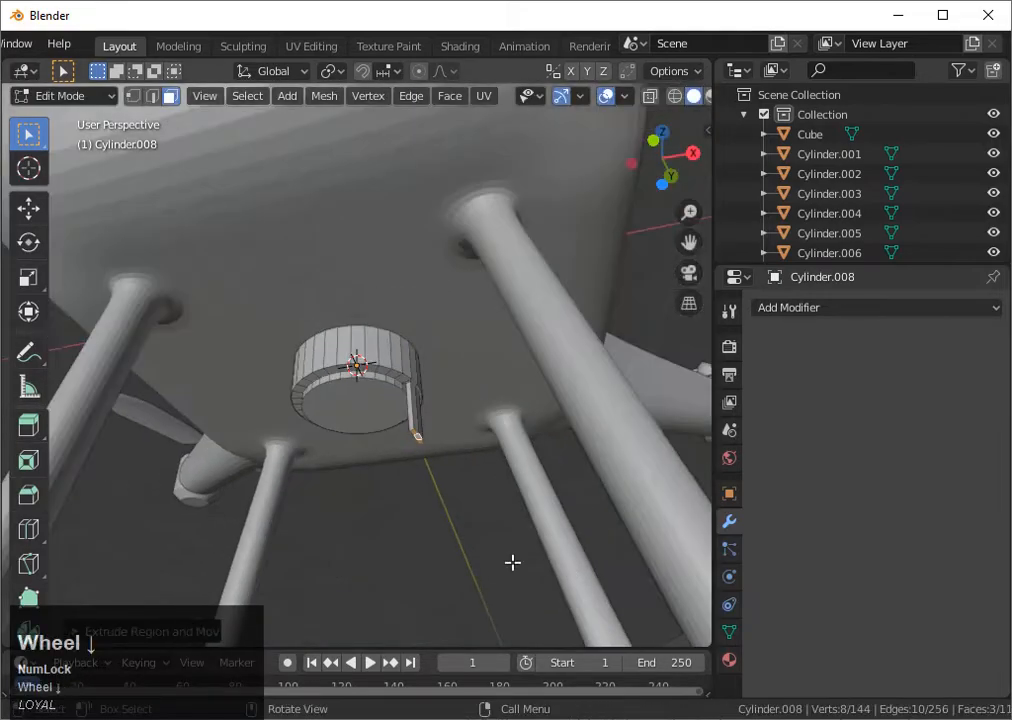
pyautogui.moveTo(513, 562); pyautogui.dragTo(501, 497, button='middle')
# - Move the strut's lower end faces to adjust its length and make it hang straight below the disc
pyautogui.click(484, 520)
pyautogui.scroll(-4, 547, 529)
pyautogui.press('g')
pyautogui.click(453, 541)
pyautogui.press('Tab')
pyautogui.scroll(3, 432, 488)
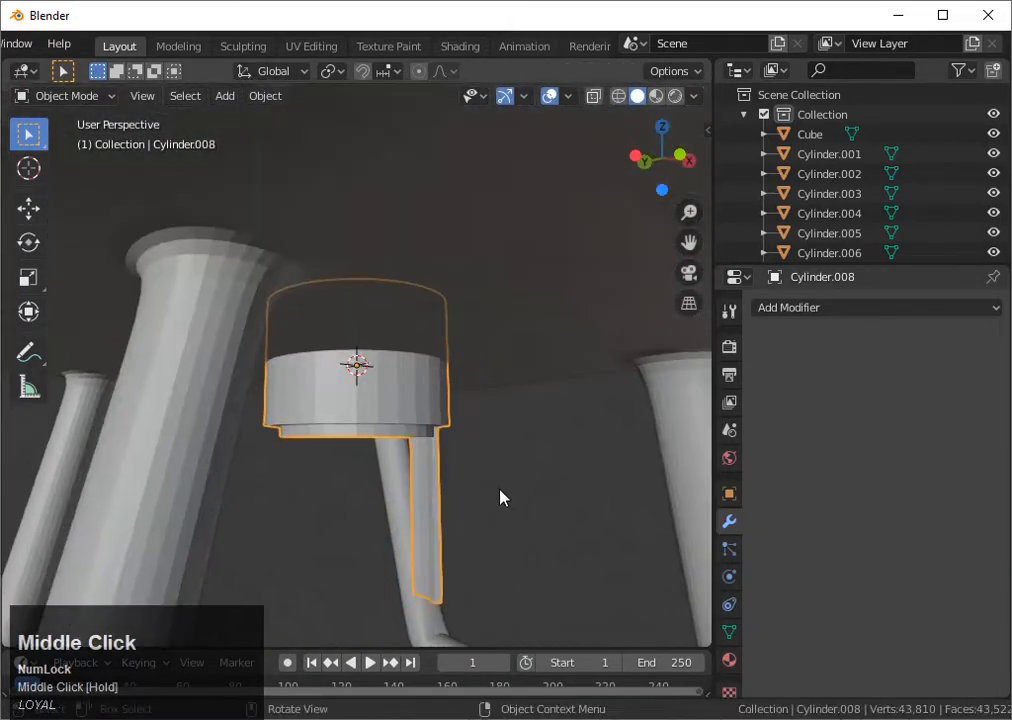
pyautogui.press('Tab')
pyautogui.press('g')
pyautogui.click(472, 570)
pyautogui.scroll(-8, 472, 570)
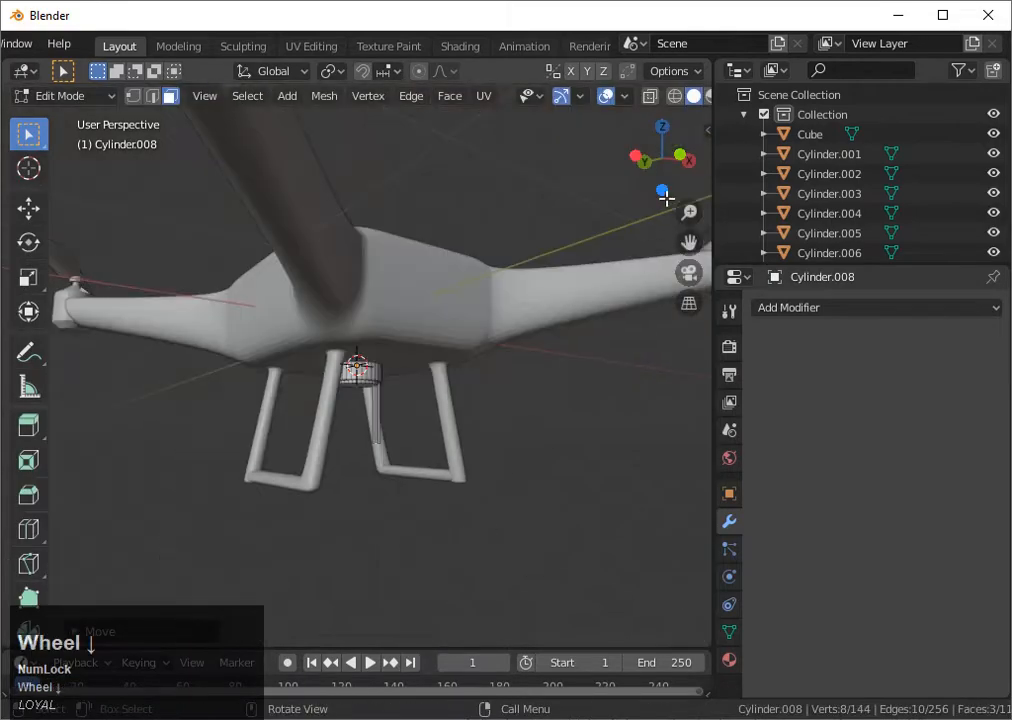
pyautogui.press('KP_1')
pyautogui.scroll(2, 473, 384)
pyautogui.click(472, 520)
pyautogui.moveTo(472, 520); pyautogui.dragTo(291, 492, button='middle')
pyautogui.scroll(2, 436, 468)
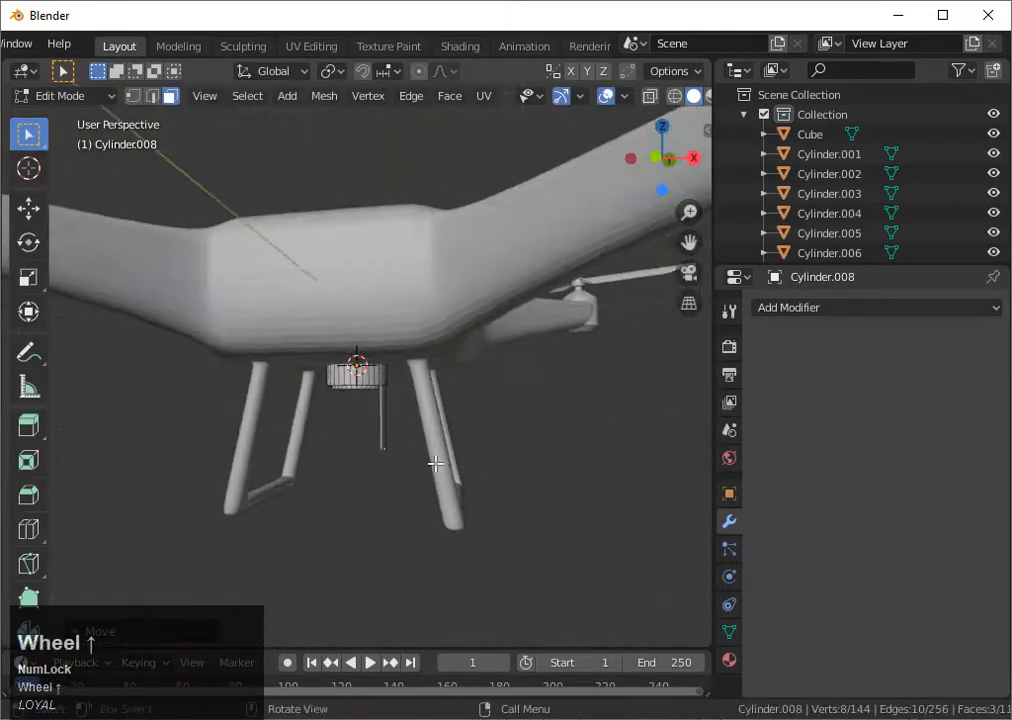
pyautogui.moveTo(436, 468); pyautogui.dragTo(507, 487, button='middle')
pyautogui.scroll(3, 498, 470)
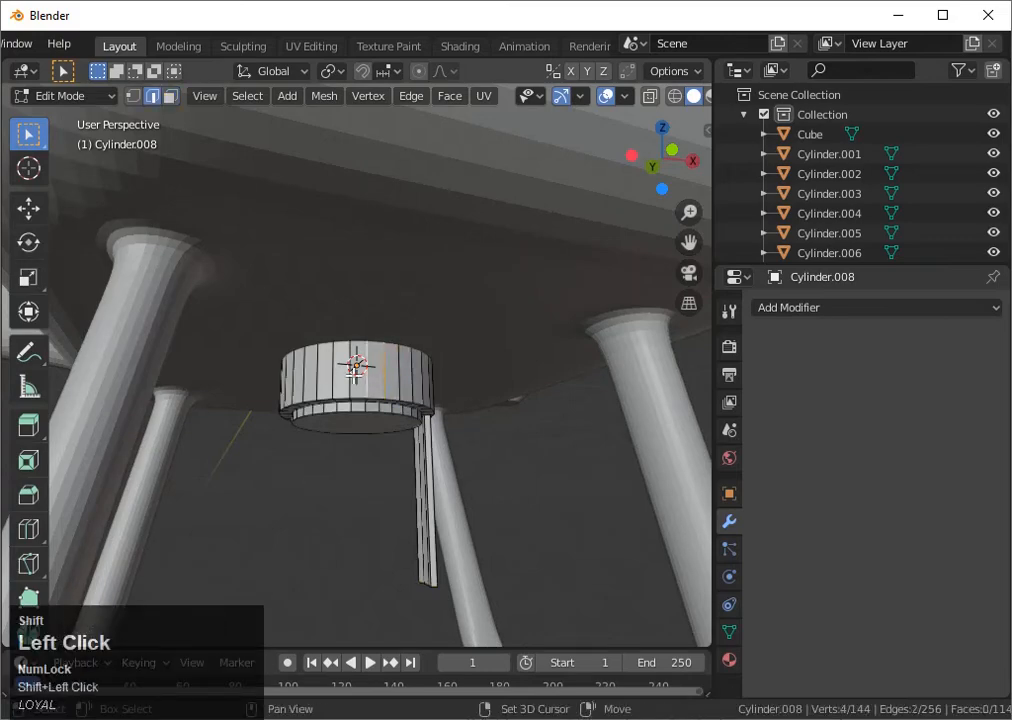
pyautogui.click(418, 381)
pyautogui.moveTo(418, 381); pyautogui.dragTo(330, 420, button='middle')
pyautogui.click(484, 410)
pyautogui.hotkey('ctrl', 'z')
pyautogui.moveTo(425, 464); pyautogui.dragTo(514, 327, button='middle')
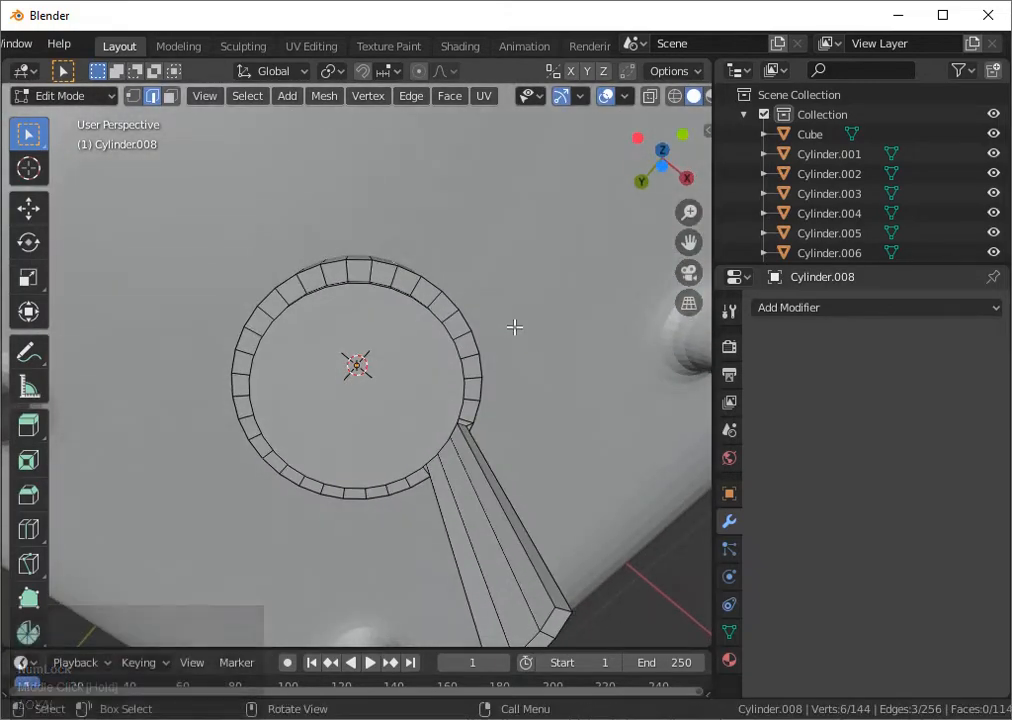
pyautogui.scroll(-10, 514, 327)
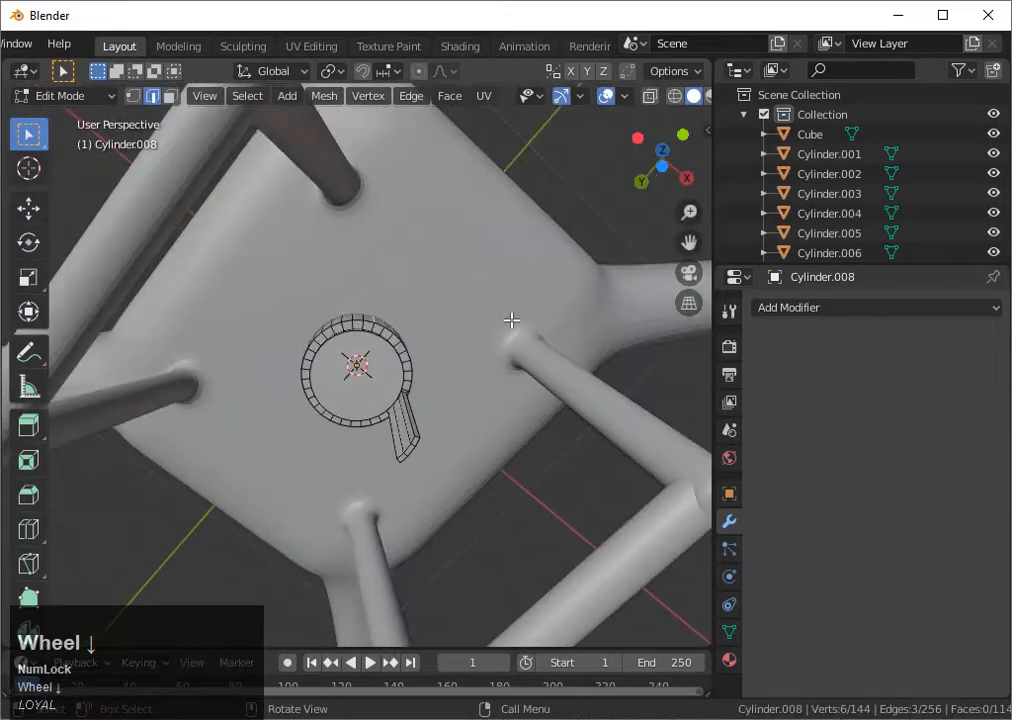
# - Add a cube to the mount mesh, scale it down and move it below the disc
pyautogui.moveTo(529, 520); pyautogui.dragTo(479, 542, button='middle')
pyautogui.scroll(4, 450, 575)
pyautogui.hotkey('shift', 'a')
pyautogui.click(378, 527)
pyautogui.scroll(-5, 470, 495)
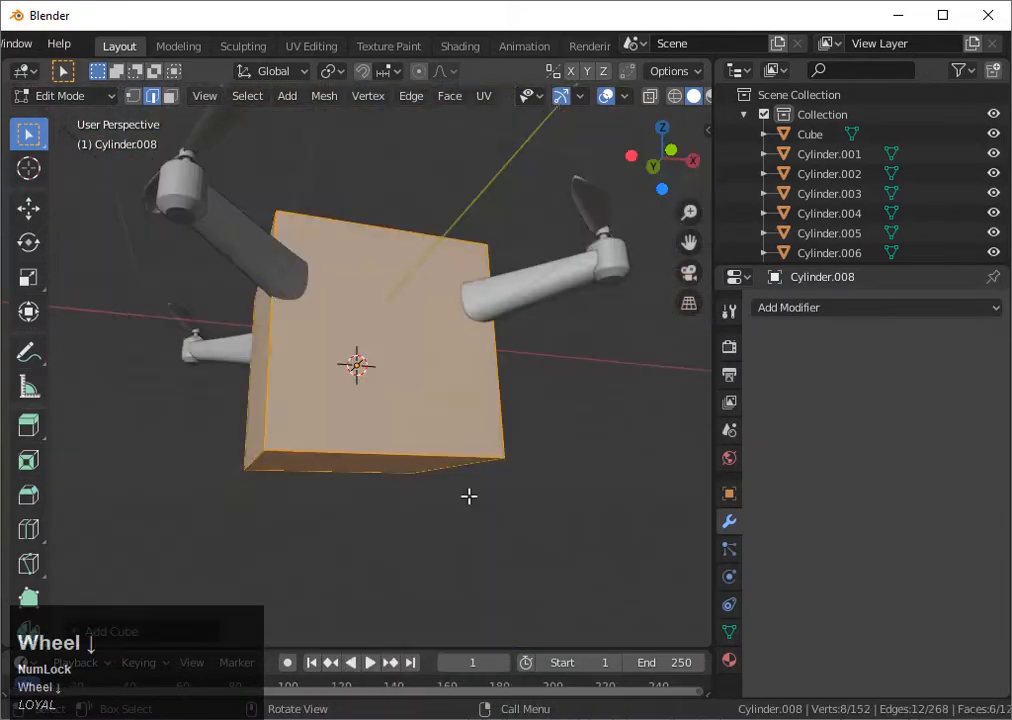
pyautogui.press('s')
pyautogui.click(395, 436)
pyautogui.press('g')
pyautogui.click(389, 436)
# - Shrink the cube further in back view and lower it beside the end of the strut
pyautogui.scroll(3, 649, 213)
pyautogui.click(653, 165)
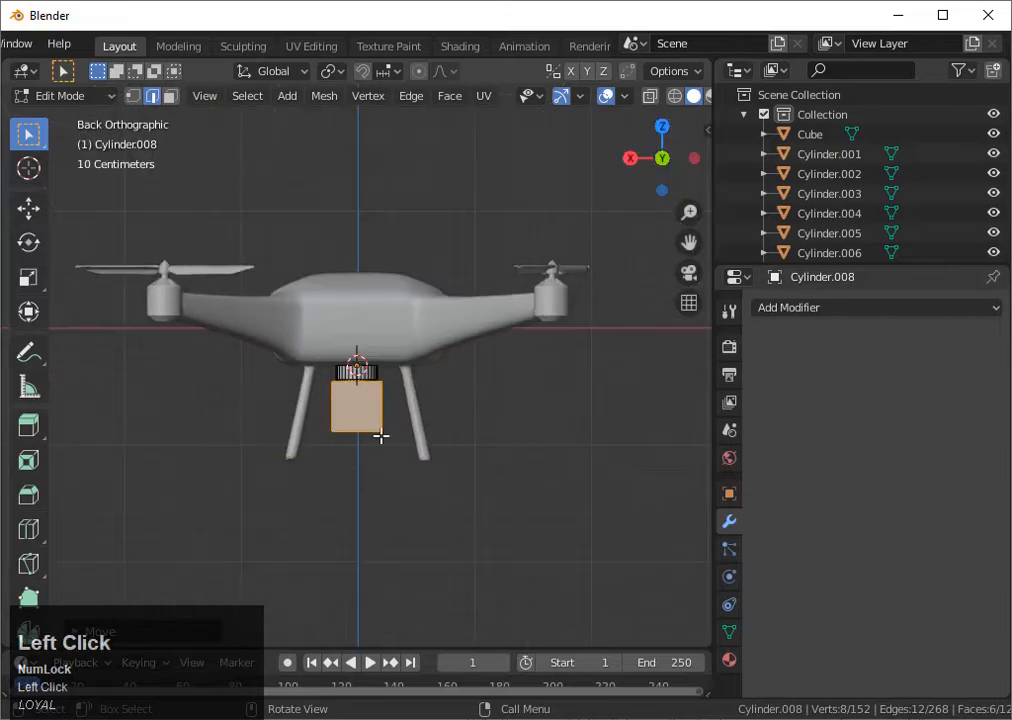
pyautogui.press('s')
pyautogui.click(409, 466)
pyautogui.press('g')
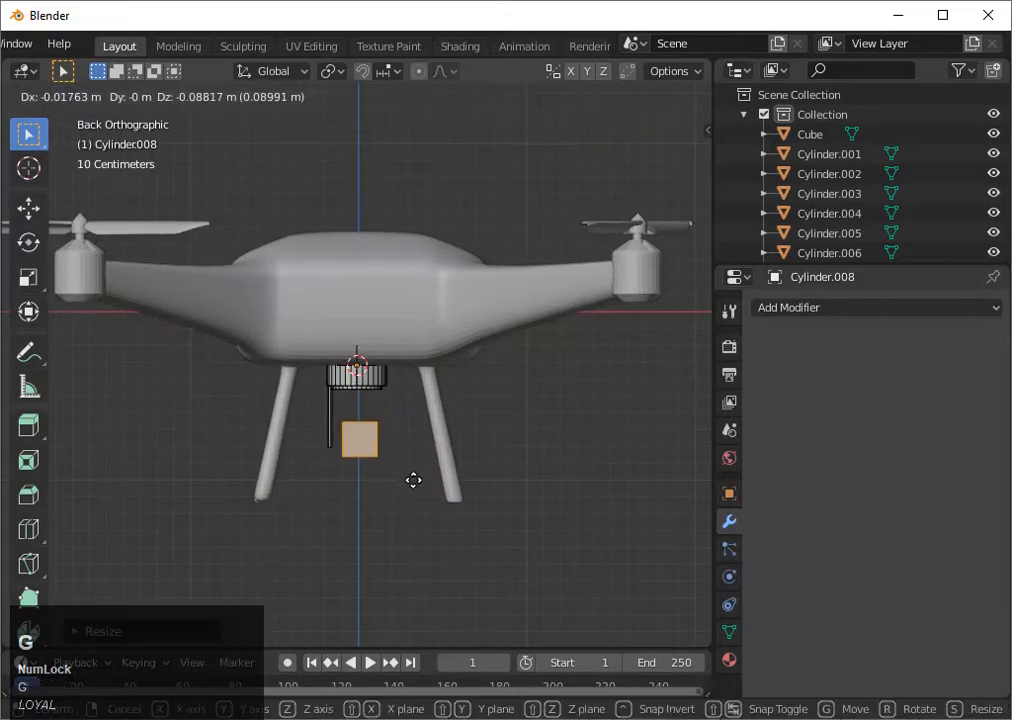
pyautogui.click(427, 501)
# - Try to inset one side face of the cube and scale the inset face along Z
pyautogui.moveTo(427, 501); pyautogui.dragTo(351, 472, button='middle')
pyautogui.click(351, 472)
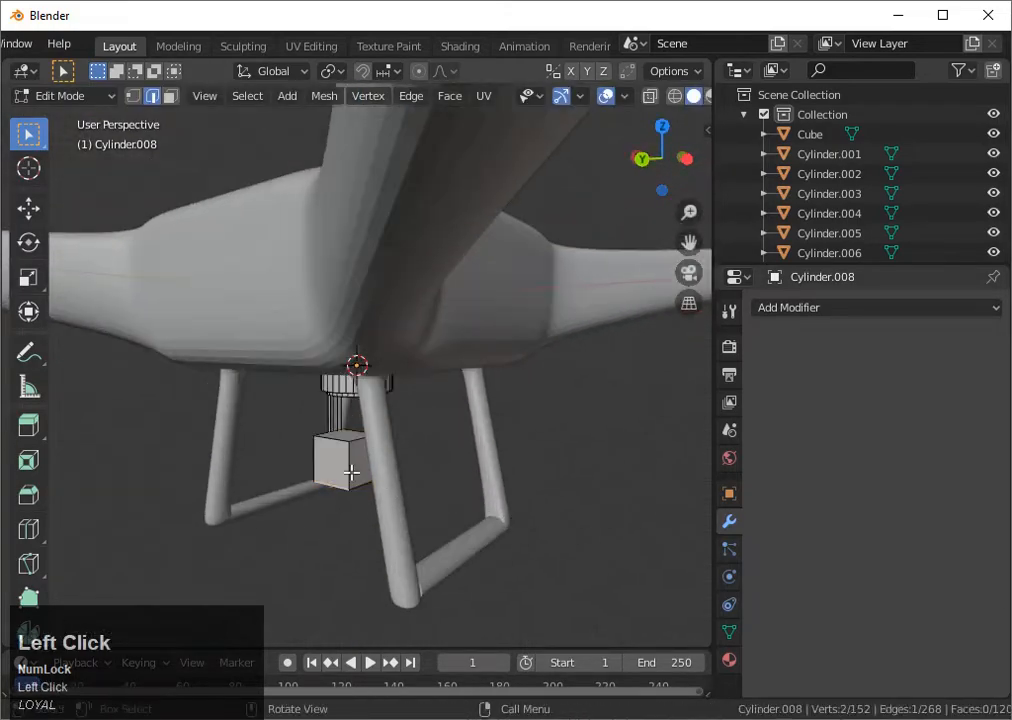
pyautogui.moveTo(457, 491); pyautogui.dragTo(585, 493, button='middle')
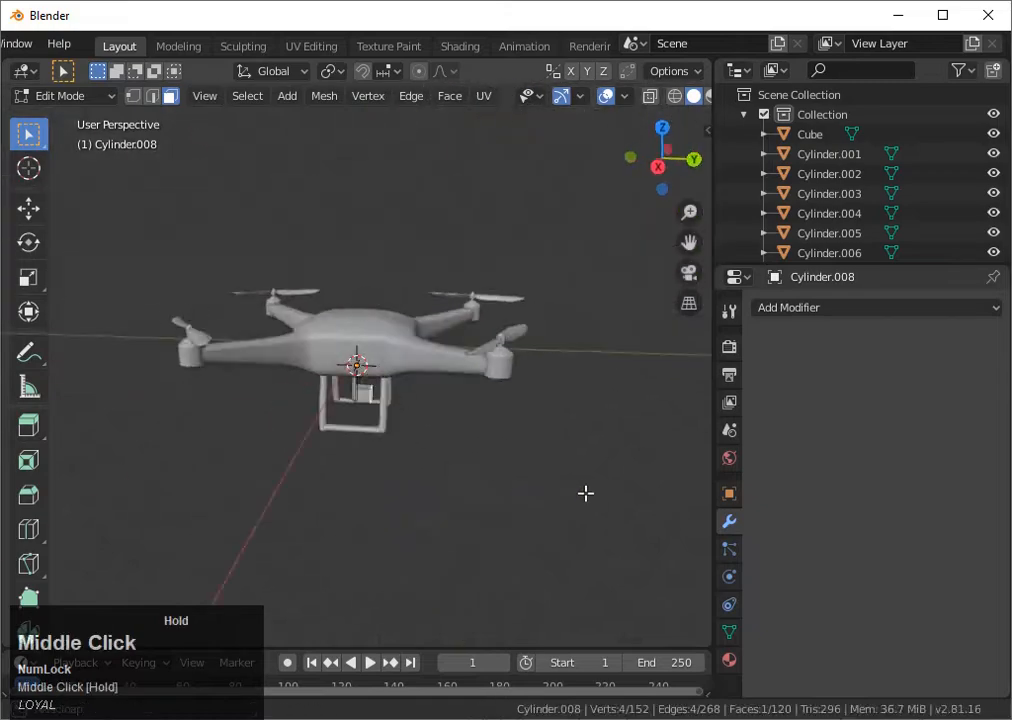
pyautogui.scroll(4, 465, 482)
pyautogui.moveTo(465, 482); pyautogui.dragTo(352, 441, button='middle')
pyautogui.press('s')
pyautogui.press('z')
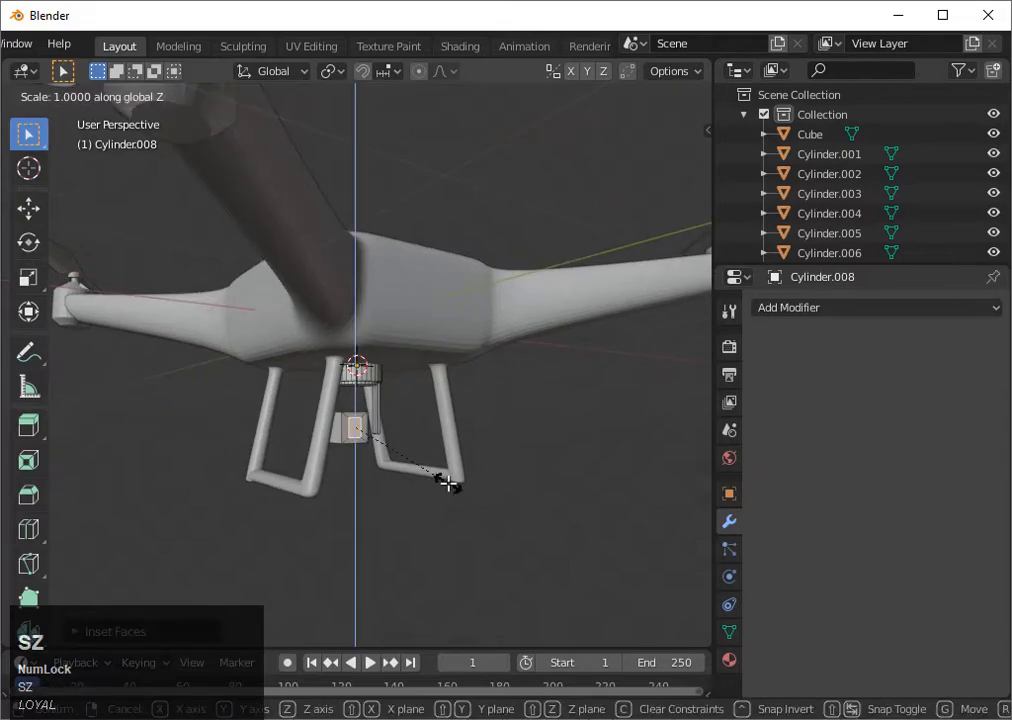
pyautogui.click(477, 511)
# - Try to move the inset face about 0.07 m along X and shift it along Y
pyautogui.press('g')
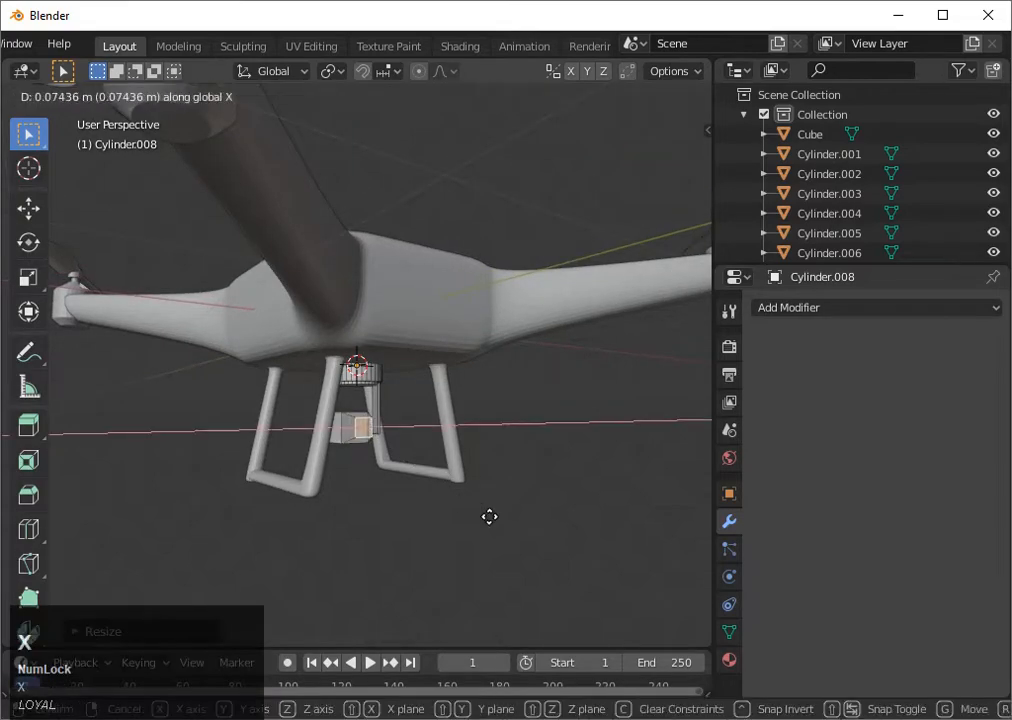
pyautogui.click(485, 516)
pyautogui.moveTo(485, 516); pyautogui.dragTo(601, 540, button='middle')
pyautogui.scroll(4, 510, 537)
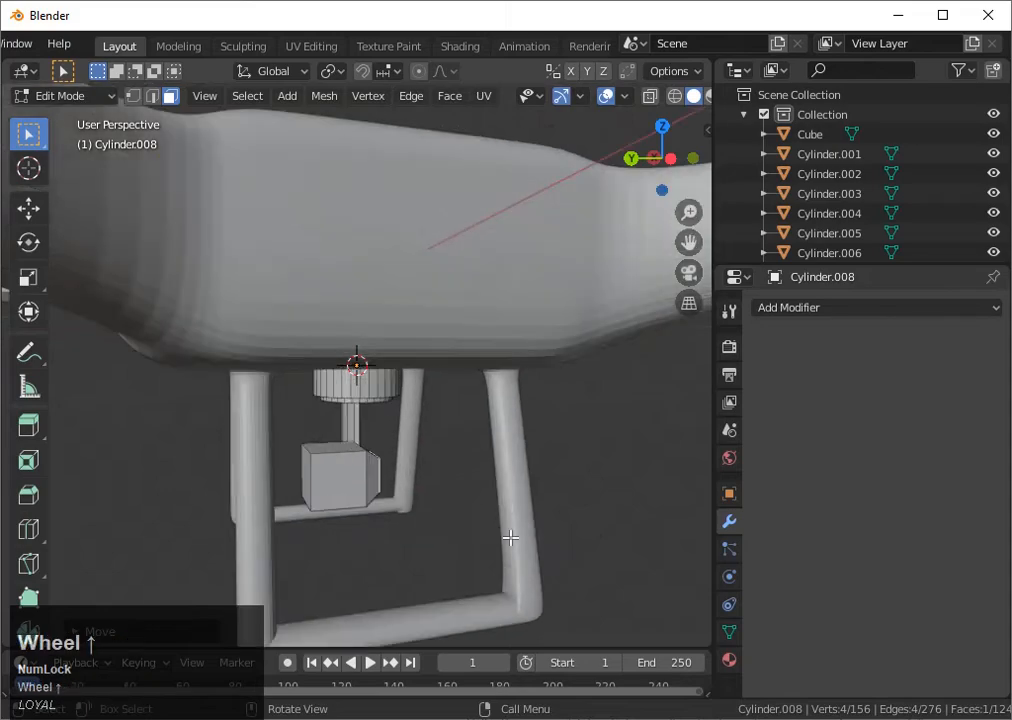
pyautogui.press('g')
pyautogui.press('y')
pyautogui.click(506, 538)
# - Try to move the whole camera mount in left view, and undo that together with the cube's face edits
pyautogui.moveTo(506, 538); pyautogui.dragTo(585, 531, button='middle')
pyautogui.press('Tab')
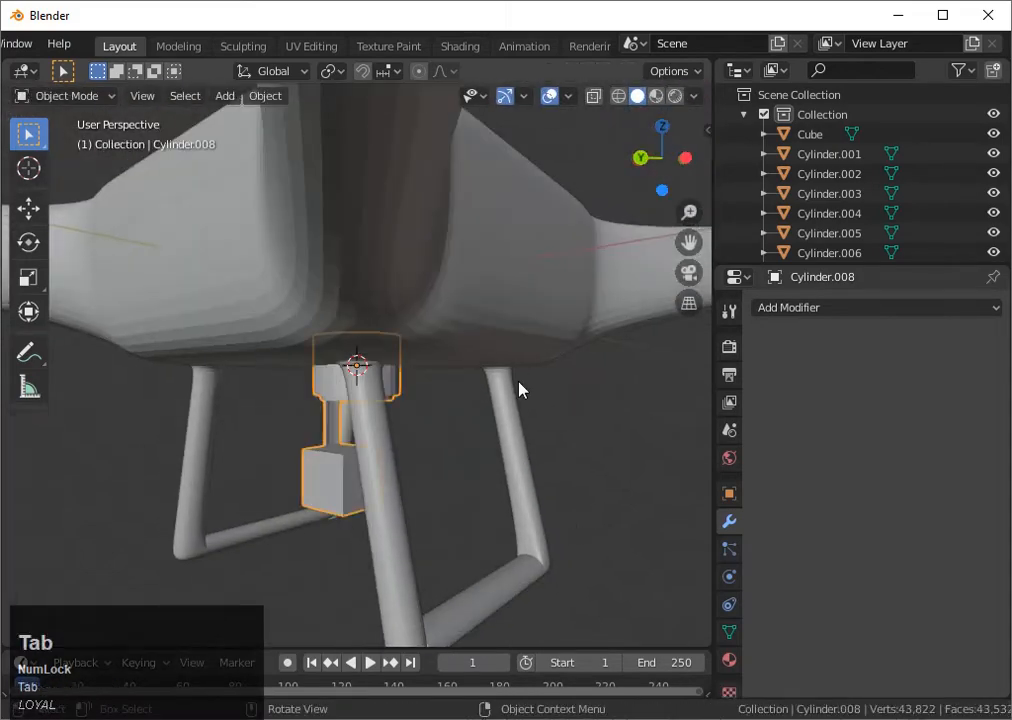
pyautogui.click(642, 158)
pyautogui.click(629, 160)
pyautogui.press('g')
pyautogui.click(479, 423)
pyautogui.hotkey('ctrl', 'z')
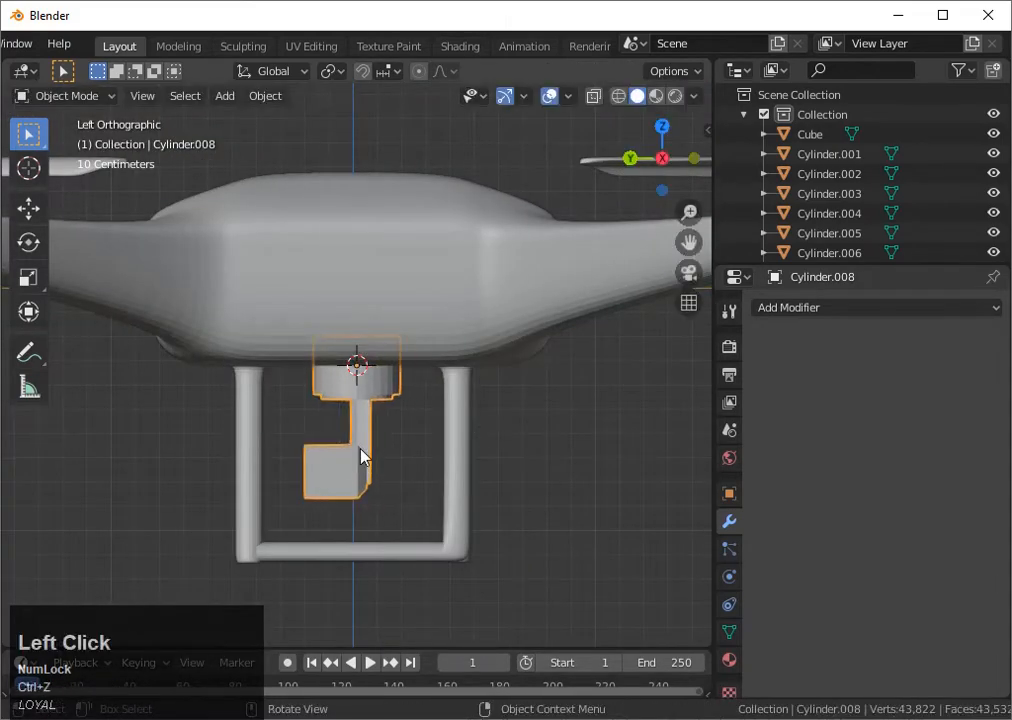
pyautogui.hotkey('ctrl', 'z')
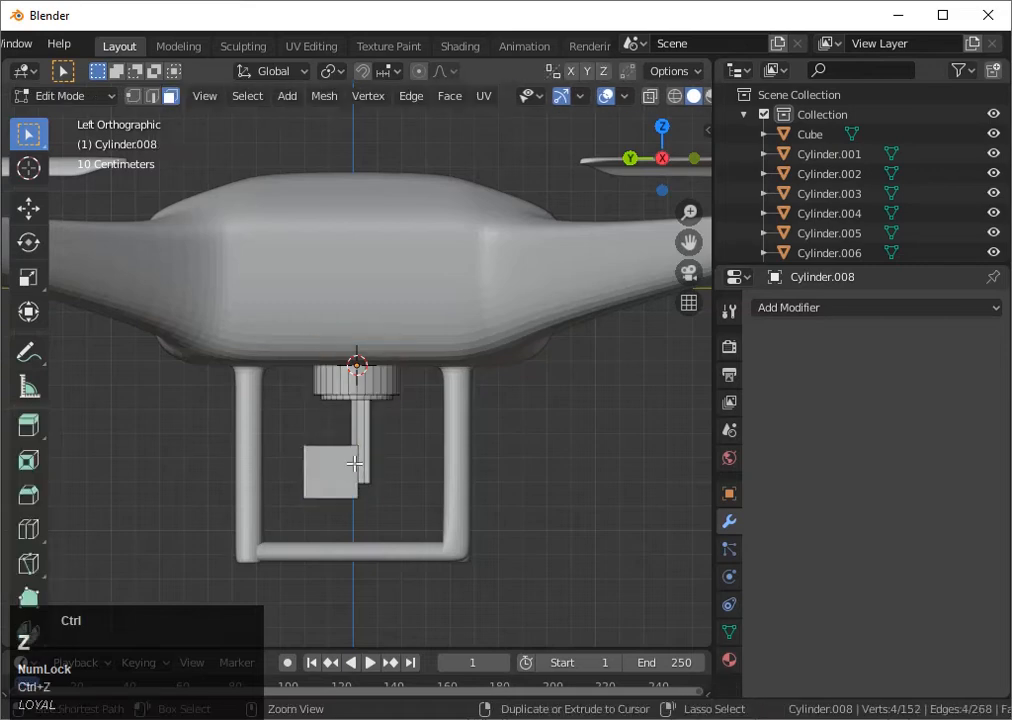
# - Separate the cube from the disc and strut into its own object and return to Object Mode
pyautogui.press('p')
pyautogui.click(357, 461)
pyautogui.press('Tab')
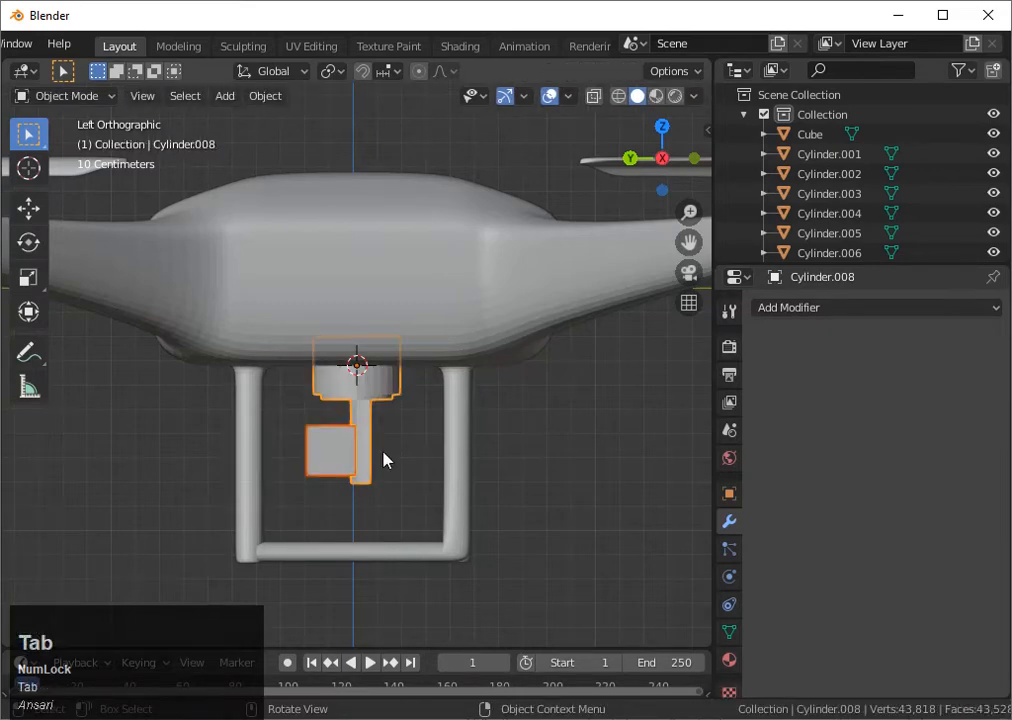
# - Move the separated cube beneath the mount's strut and stretch it along Y
pyautogui.press('g')
pyautogui.press('s')
pyautogui.press('x')
pyautogui.press('y')
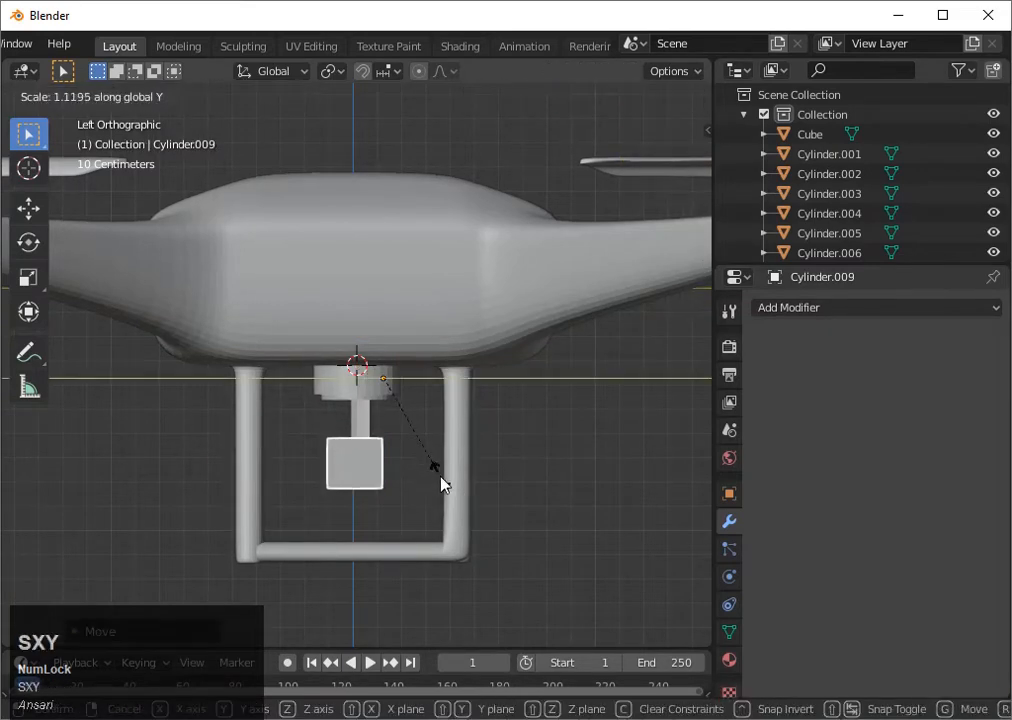
pyautogui.click(455, 494)
# - Select the disc and strut mount and lower it clear of the drone's body
pyautogui.click(404, 413)
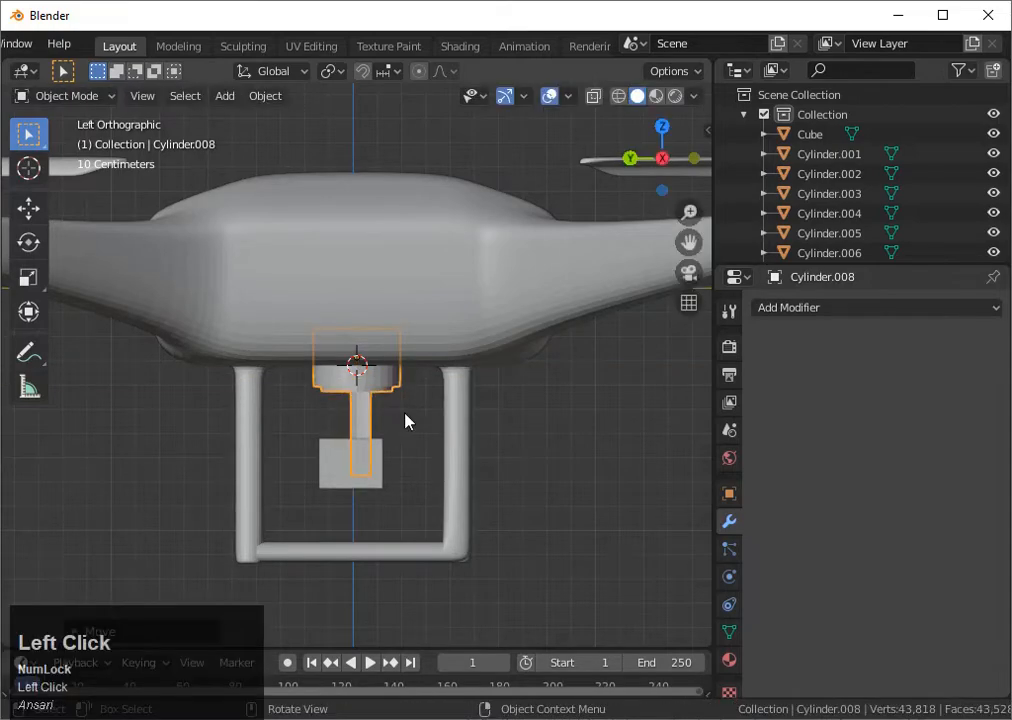
pyautogui.moveTo(407, 420); pyautogui.dragTo(378, 404, button='middle')
pyautogui.press('g')
pyautogui.click(429, 537)
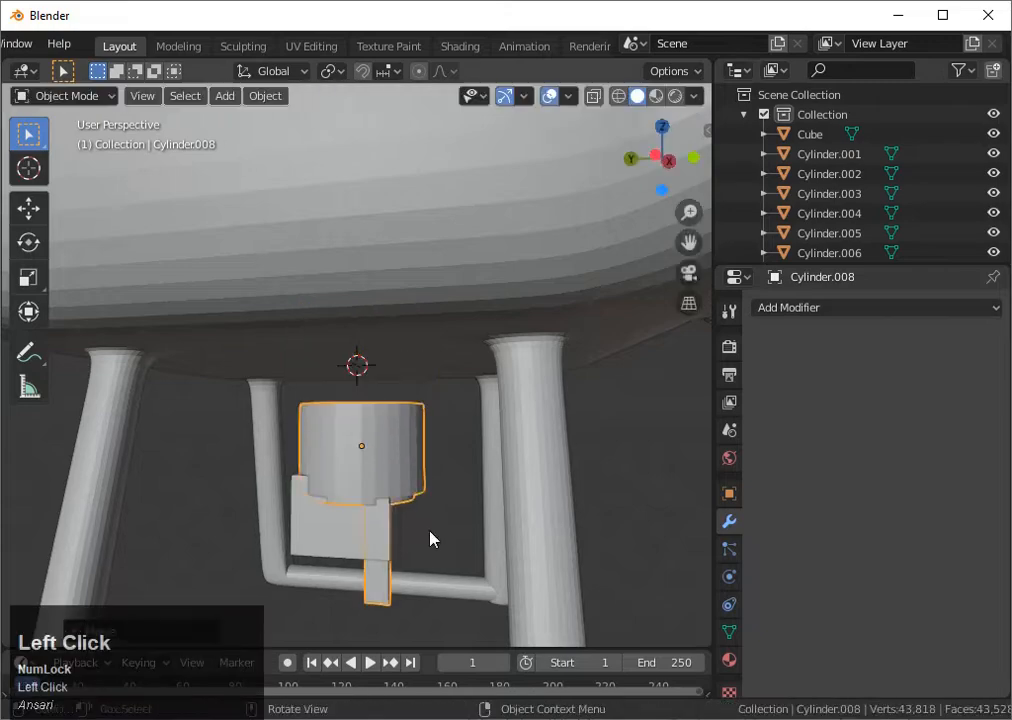
# - Lower the top face of the mount's disc in Edit Mode so the disc becomes thinner
pyautogui.moveTo(429, 537); pyautogui.dragTo(377, 413, button='middle')
pyautogui.press('Tab')
pyautogui.click(385, 412)
pyautogui.press('g')
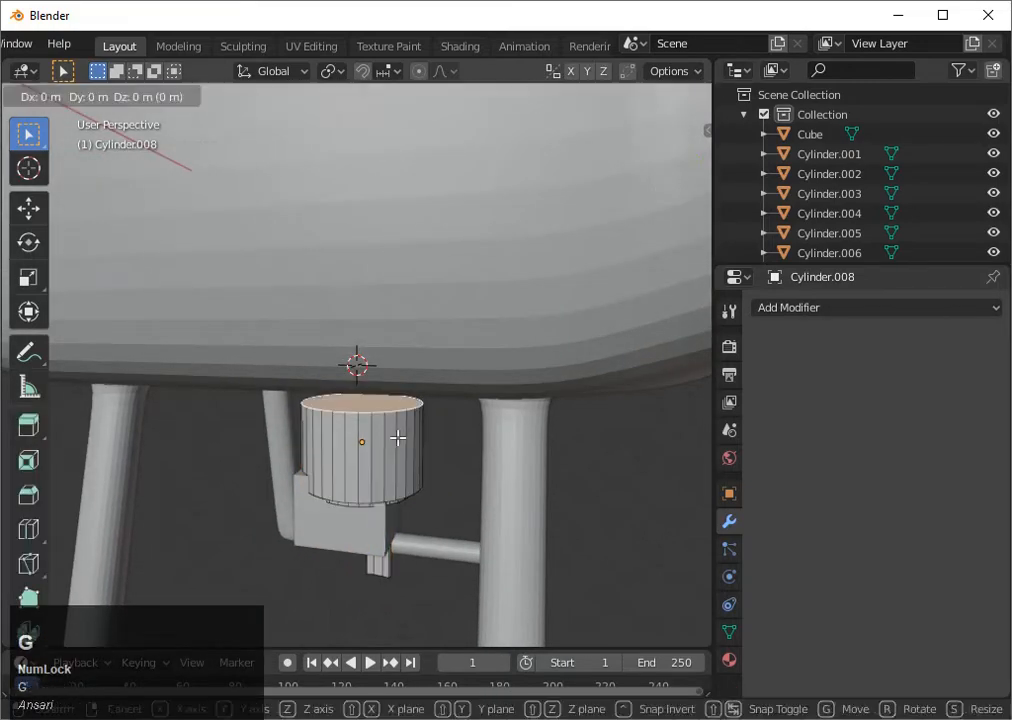
pyautogui.click(428, 508)
# - Inset the disc's top face, extrude it about 0.03 m up along Z, and return to Object Mode
pyautogui.click(433, 502)
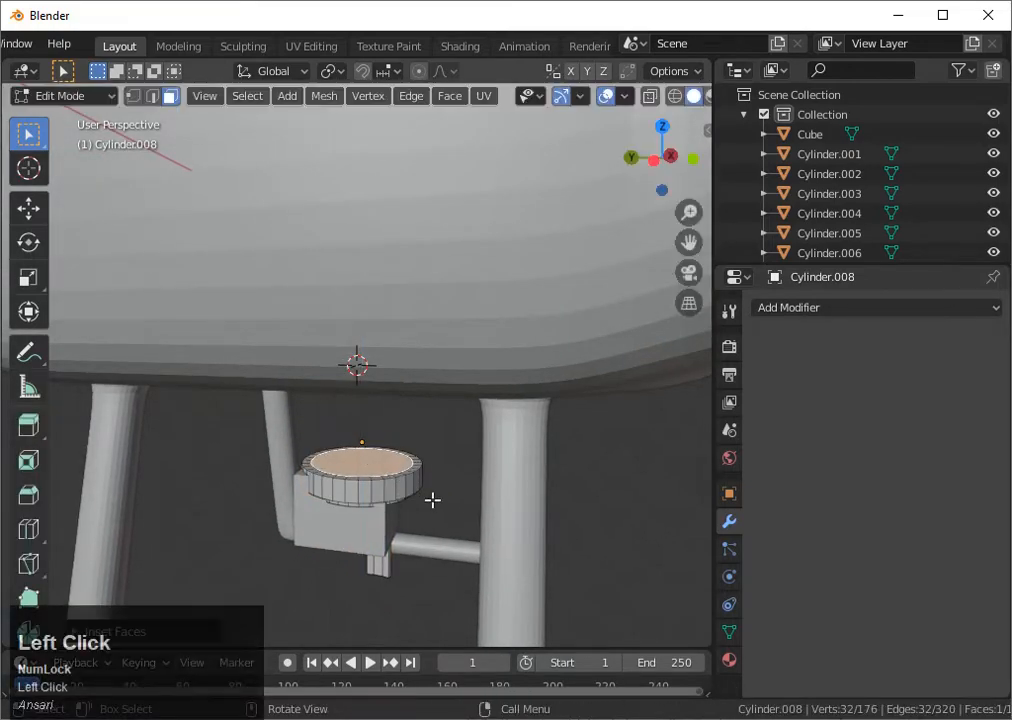
pyautogui.press('e')
pyautogui.press('g')
pyautogui.press('z')
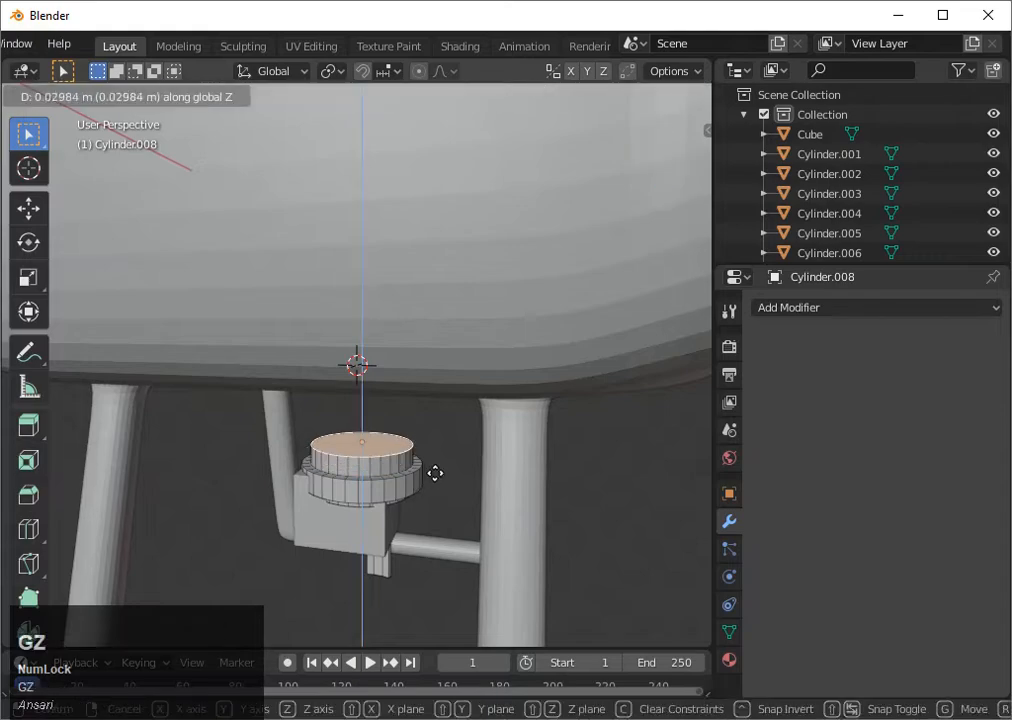
pyautogui.press('Tab')
# - Raise the mount along Z against the drone's underside and adjust its position in left view
pyautogui.press('g')
pyautogui.press('z')
pyautogui.click(427, 423)
pyautogui.moveTo(427, 423); pyautogui.dragTo(454, 398, button='middle')
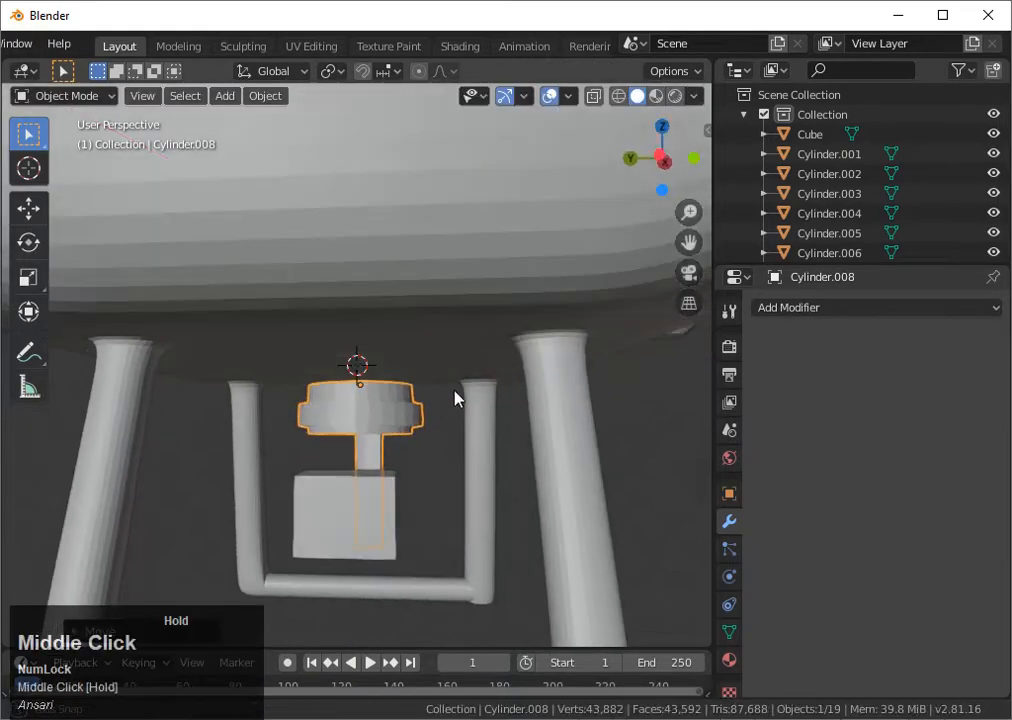
pyautogui.click(674, 160)
pyautogui.press('g')
pyautogui.click(465, 352)
# - Inset the end face of the camera cube that points along negative Y
pyautogui.moveTo(465, 352); pyautogui.dragTo(350, 480, button='middle')
pyautogui.click(328, 593)
pyautogui.moveTo(560, 400); pyautogui.dragTo(491, 387, button='middle')
pyautogui.scroll(-4, 491, 387)
pyautogui.click(661, 154)
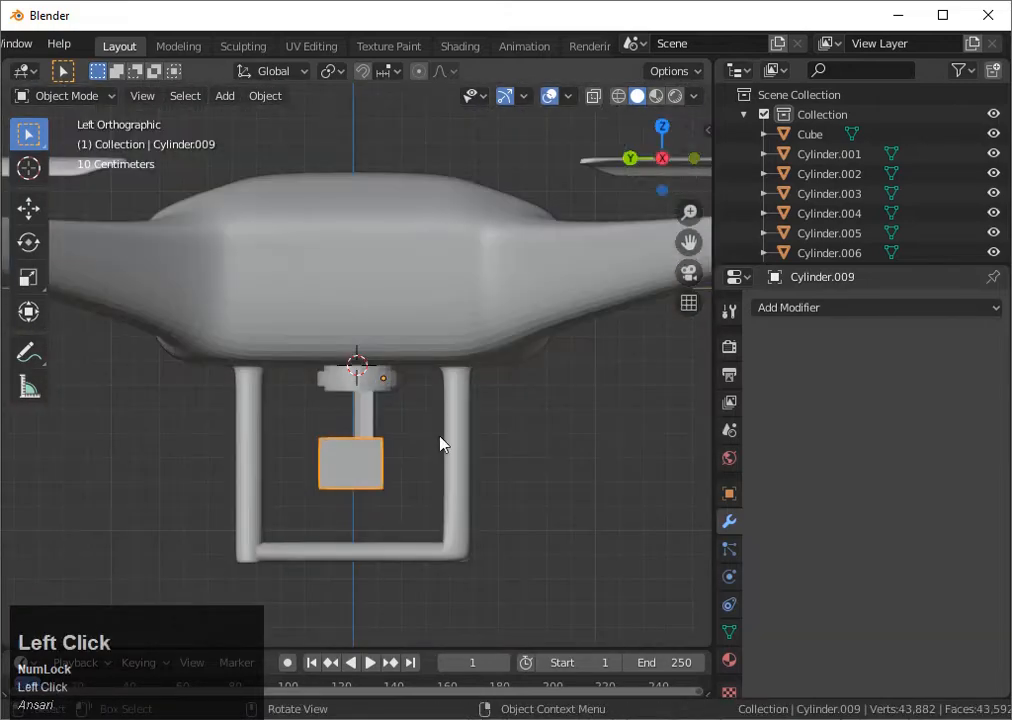
pyautogui.scroll(2, 440, 436)
pyautogui.moveTo(440, 436); pyautogui.dragTo(366, 511, button='middle')
pyautogui.press('Tab')
pyautogui.click(384, 507)
pyautogui.press('i')
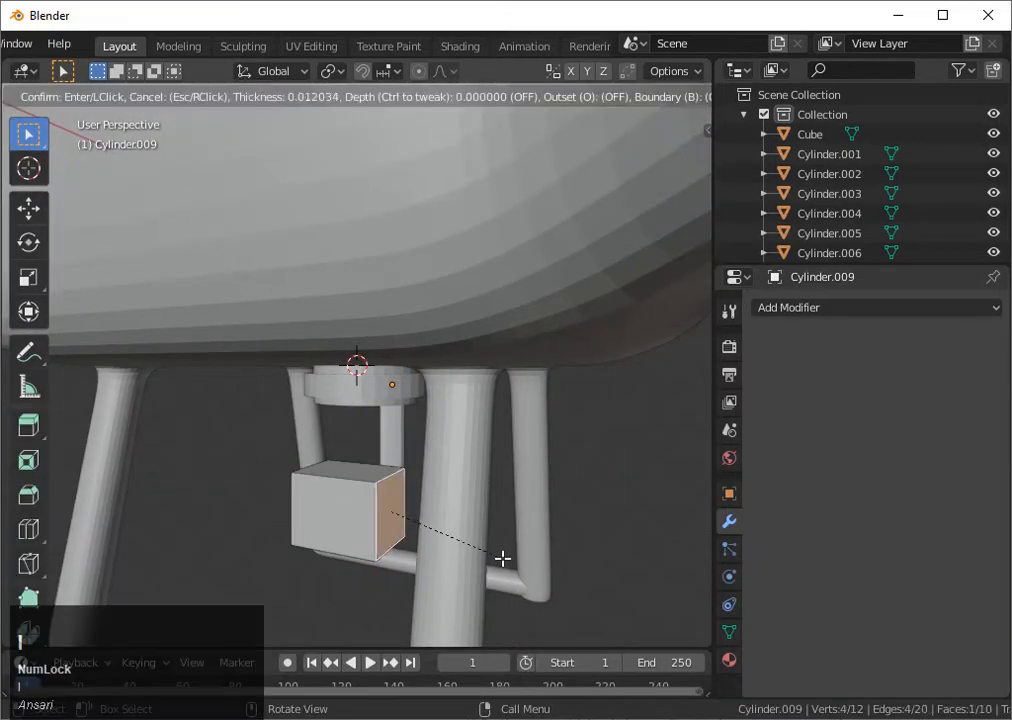
pyautogui.click(492, 548)
# - Pull the inset face about 0.02 m outward along Y, bevel it, and return to Object Mode
pyautogui.press('e')
pyautogui.press('y')
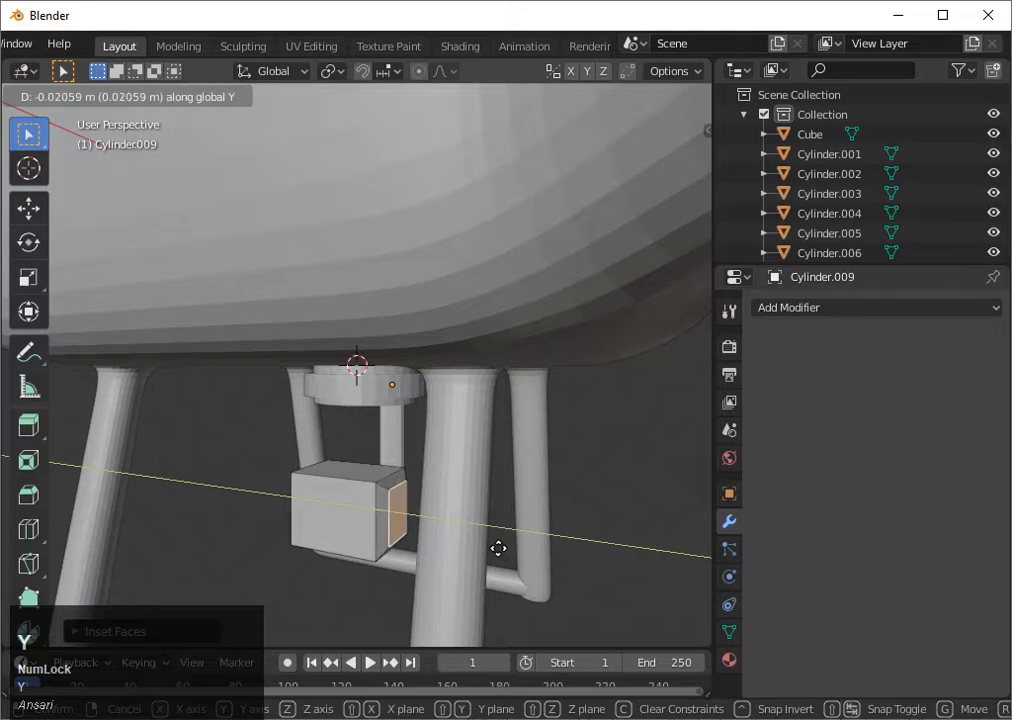
pyautogui.click(498, 548)
pyautogui.press('b')
pyautogui.hotkey('ctrl', 'b')
pyautogui.click(514, 560)
pyautogui.press('Tab')
# - Add a mesh cylinder at the 3D cursor
pyautogui.moveTo(514, 560); pyautogui.dragTo(370, 547, button='middle')
pyautogui.hotkey('ctrl', 'a')
pyautogui.hotkey('shift', 'a')
pyautogui.moveTo(321, 511)
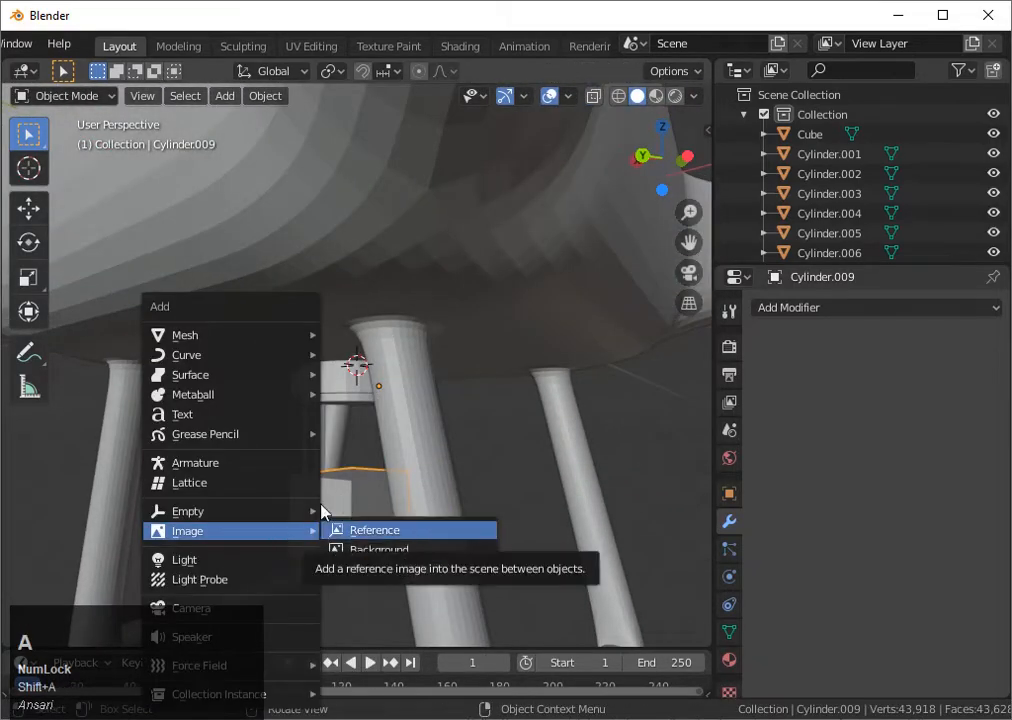
pyautogui.moveTo(300, 335)
pyautogui.click(347, 432)
# - Rotate the new cylinder onto its side in front view and scale it down
pyautogui.scroll(-5, 438, 422)
pyautogui.press('KP_1')
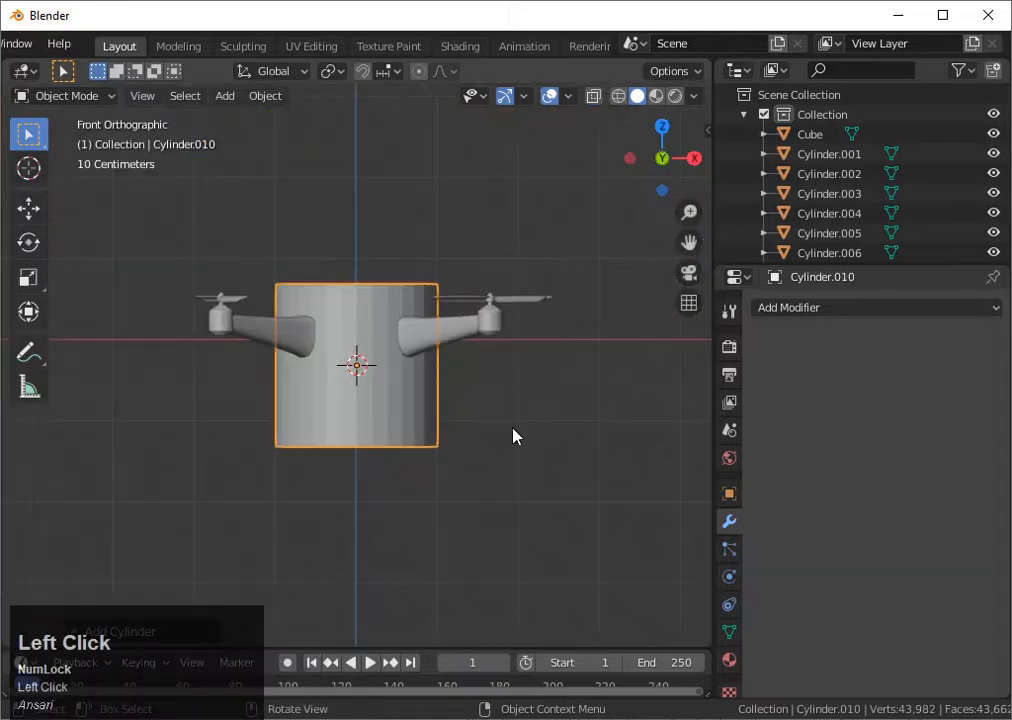
pyautogui.press('r')
pyautogui.click(504, 429)
pyautogui.press('s')
pyautogui.click(389, 407)
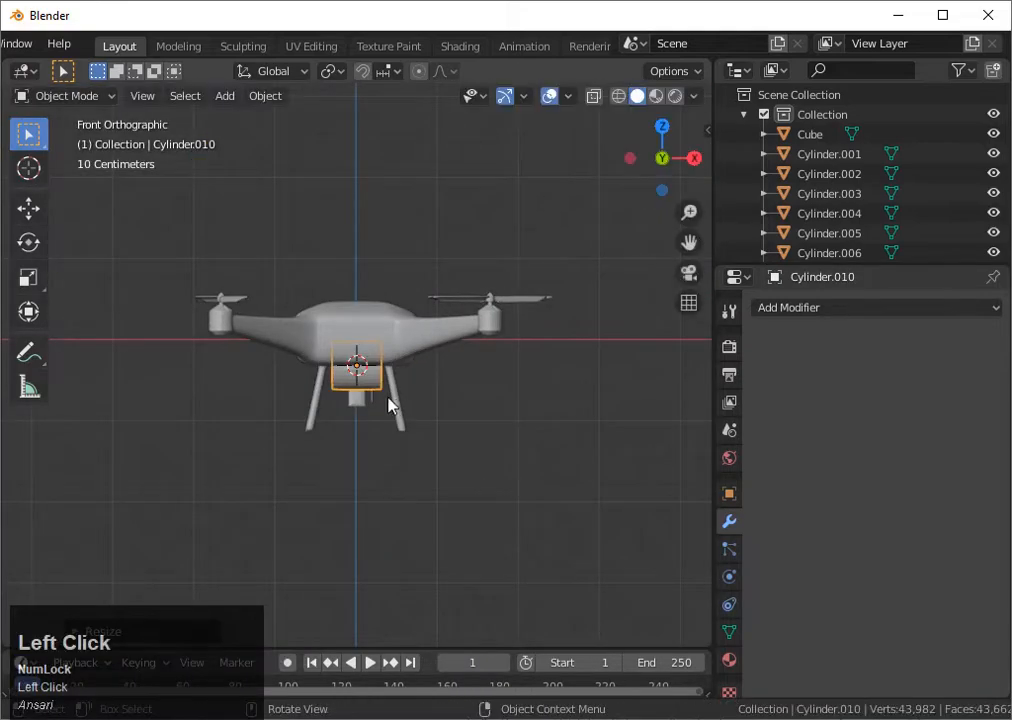
# - Rotate the cylinder with trackball rotation in left view until its axis runs along Y, and level it
pyautogui.click(630, 158)
pyautogui.press('r')
pyautogui.press('r')
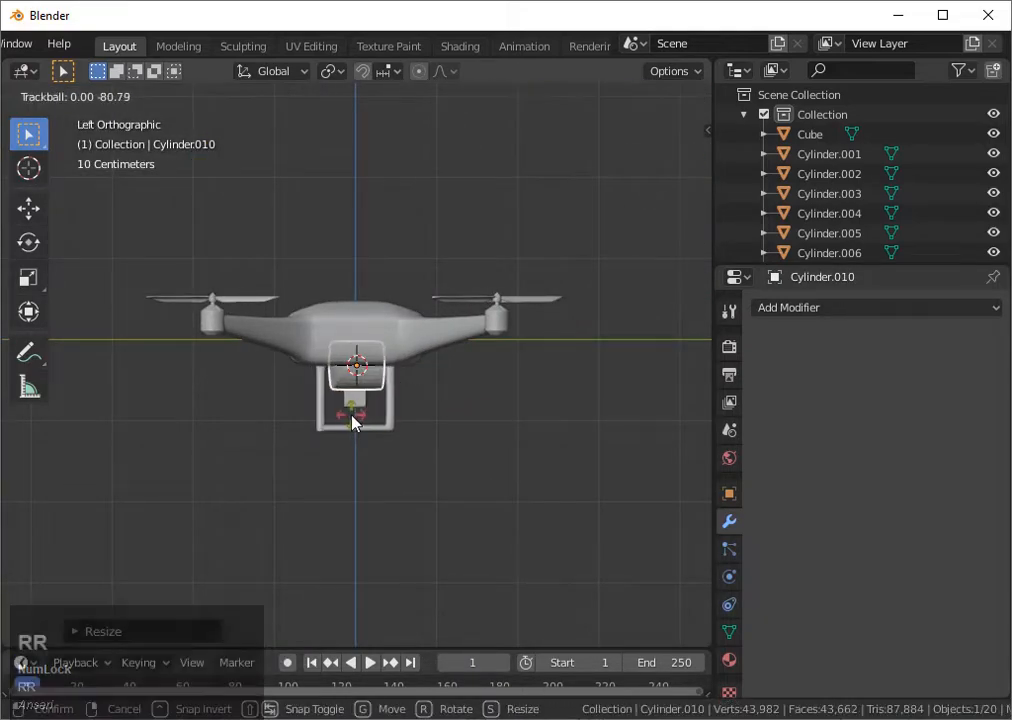
pyautogui.click(347, 421)
pyautogui.press('`')
pyautogui.press('3')
pyautogui.press('r')
pyautogui.press('r')
pyautogui.click(513, 521)
pyautogui.press('r')
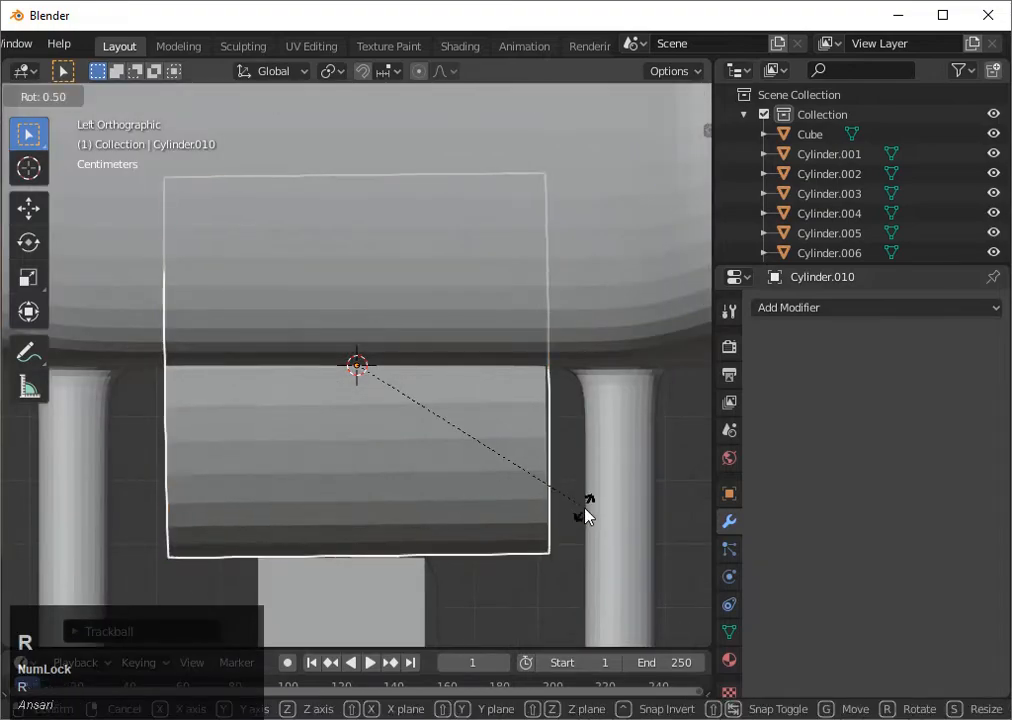
pyautogui.click(586, 514)
# - Adjust the cylinder's rotation in back view
pyautogui.moveTo(586, 514); pyautogui.dragTo(704, 196, button='middle')
pyautogui.click(693, 158)
pyautogui.scroll(2, 492, 477)
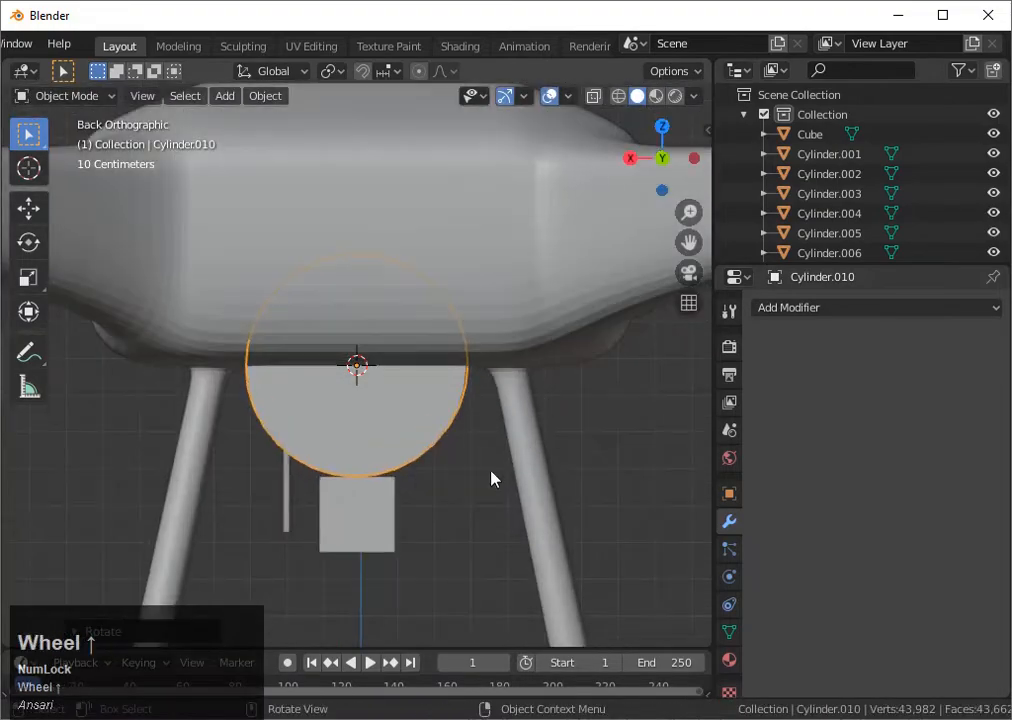
pyautogui.press('r')
pyautogui.click(503, 456)
# - Scale the cylinder down to a short disc and place it at the end of the camera cube
pyautogui.moveTo(503, 456); pyautogui.dragTo(535, 454, button='middle')
pyautogui.click(688, 158)
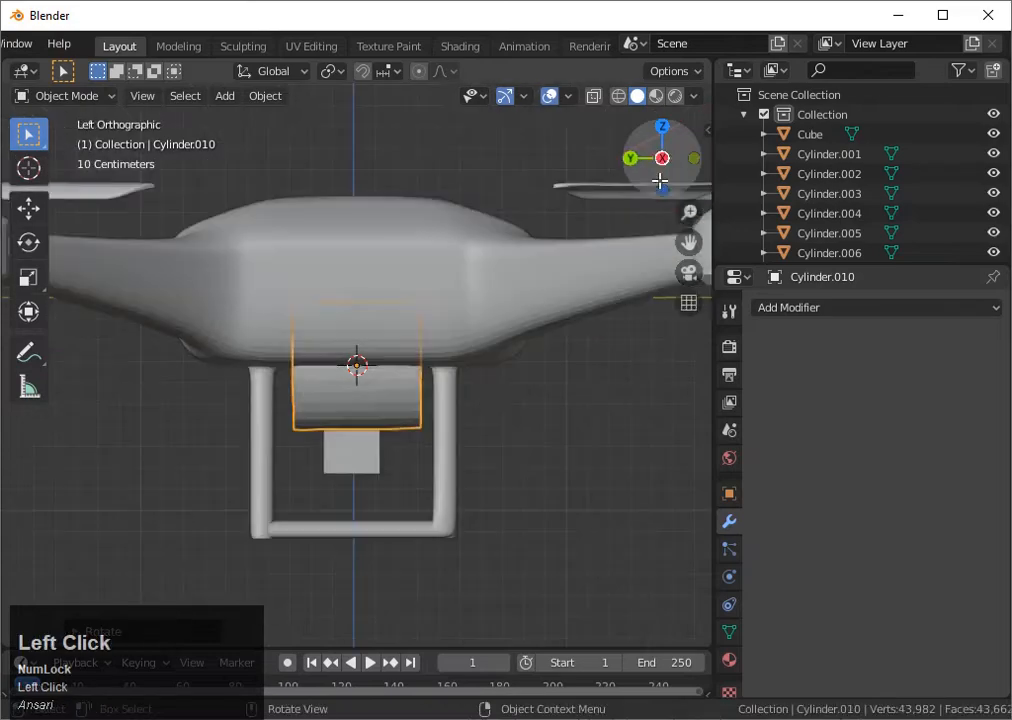
pyautogui.press('s')
pyautogui.press('x')
pyautogui.click(444, 410)
pyautogui.press('s')
pyautogui.click(380, 470)
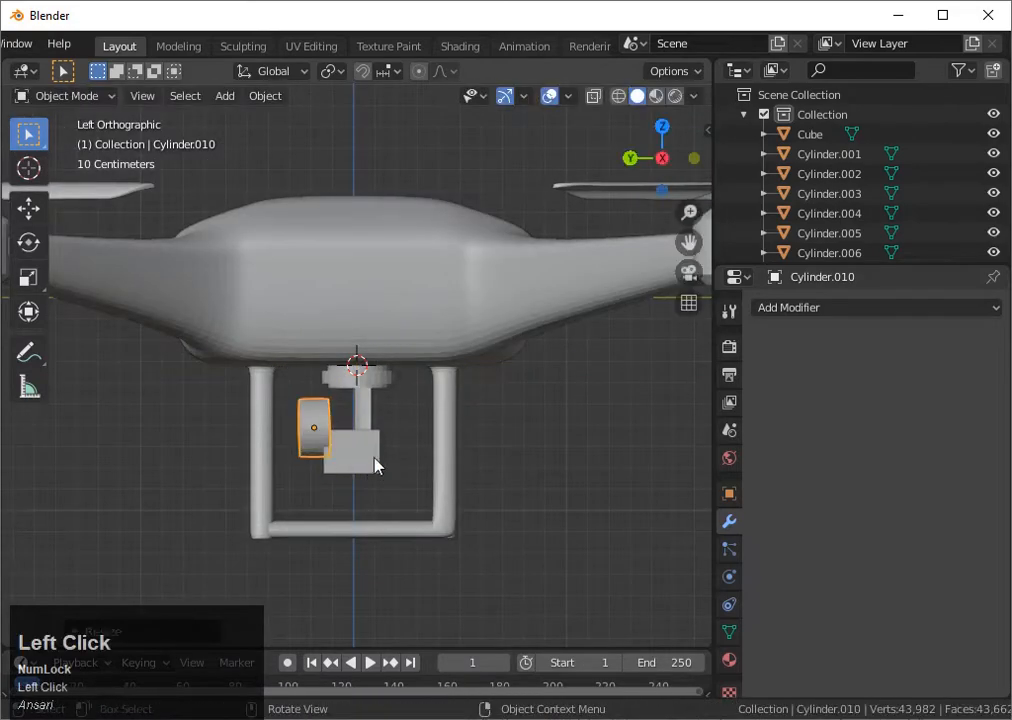
# - Move the camera cube up about 0.04 m and about 0.01 m along Y
pyautogui.click(375, 463)
pyautogui.press('g')
pyautogui.click(373, 455)
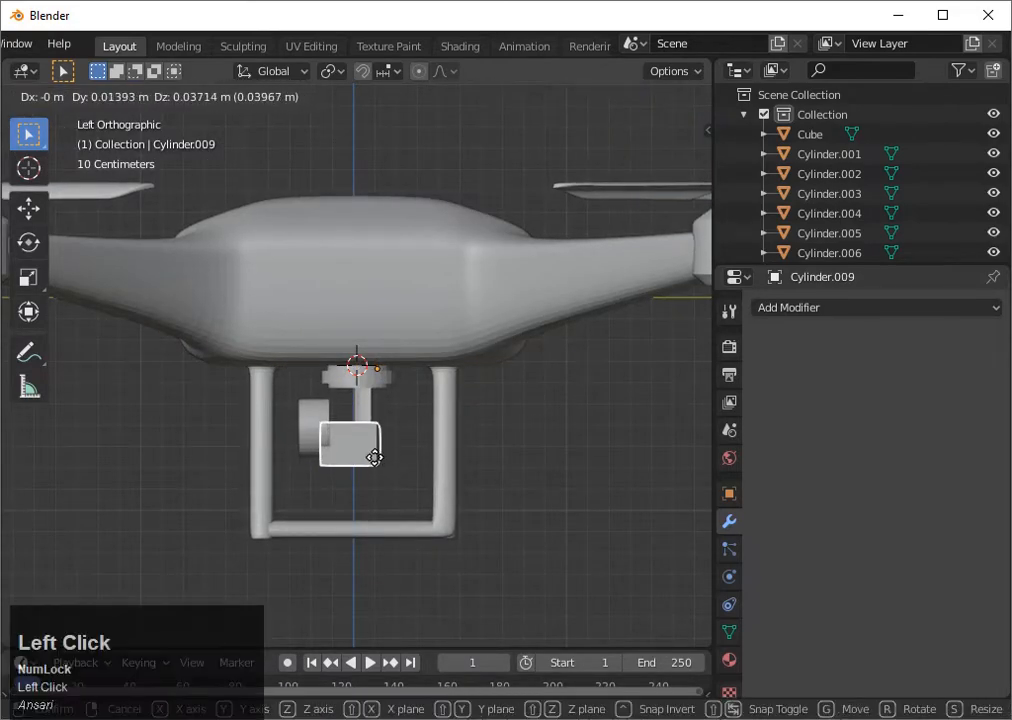
pyautogui.press('g')
# - Rotate the small cylinder 90° in back view, and turn it in top view until its axis runs along X
pyautogui.moveTo(389, 456); pyautogui.dragTo(545, 460, button='middle')
pyautogui.click(355, 427)
pyautogui.click(680, 159)
pyautogui.write('r90')
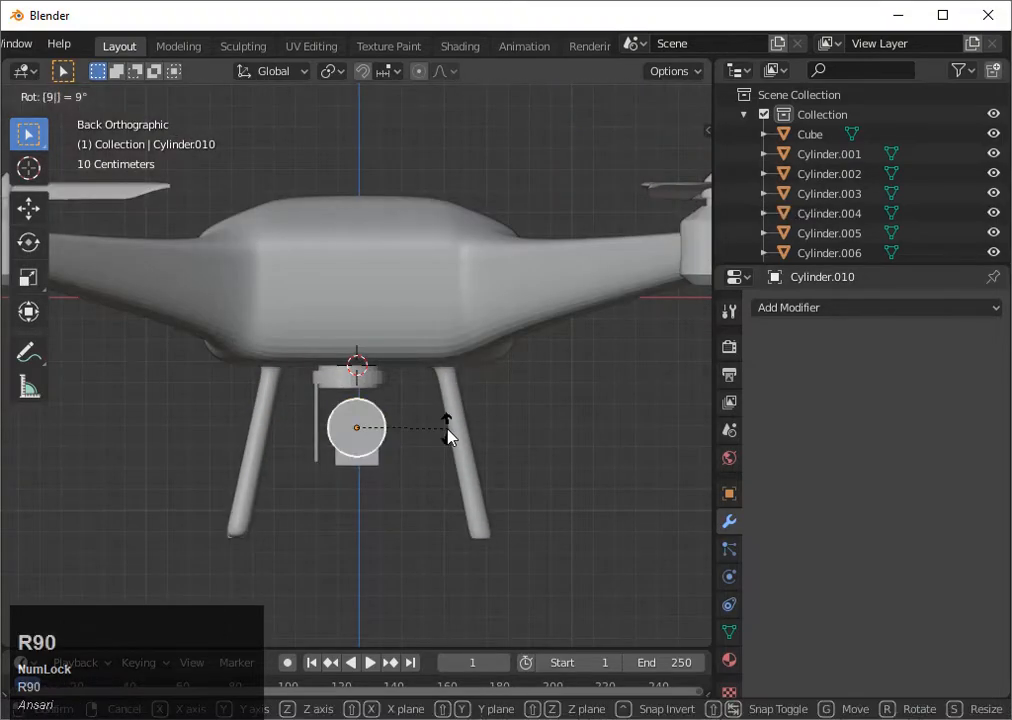
pyautogui.click(445, 436)
pyautogui.click(661, 127)
pyautogui.hotkey('shift', 'z')
pyautogui.press('r')
pyautogui.moveTo(418, 477); pyautogui.dragTo(447, 481, button='middle')
# - Move the small cylinder over the strut's lower end in right view and scale it down
pyautogui.click(663, 158)
pyautogui.click(665, 163)
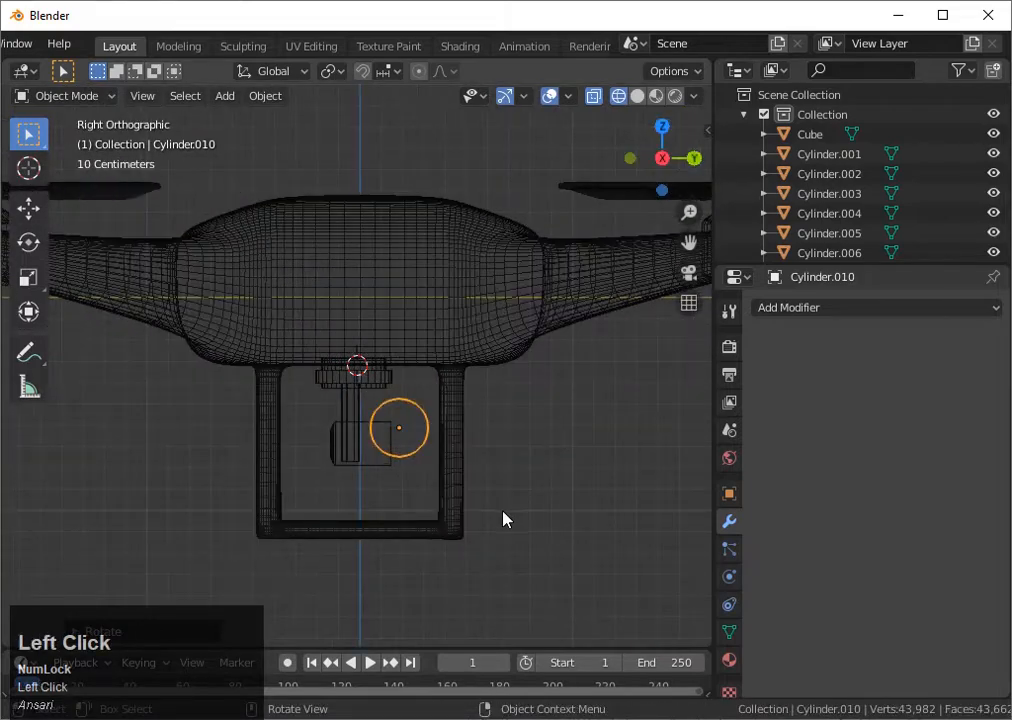
pyautogui.press('g')
pyautogui.click(440, 525)
pyautogui.press('s')
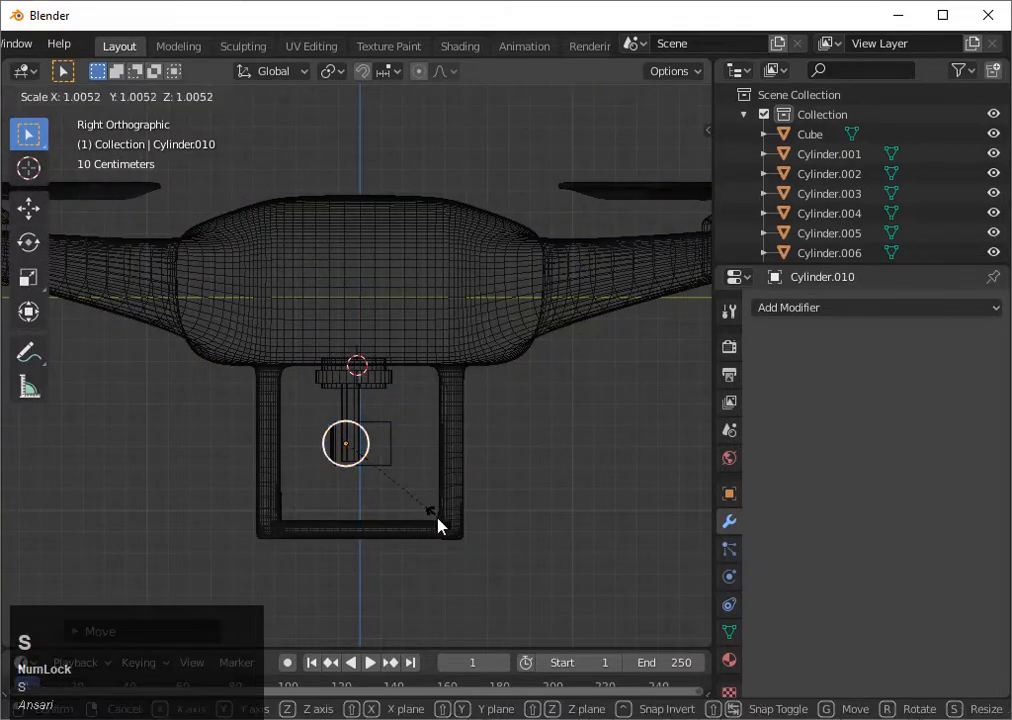
pyautogui.click(407, 501)
pyautogui.press('g')
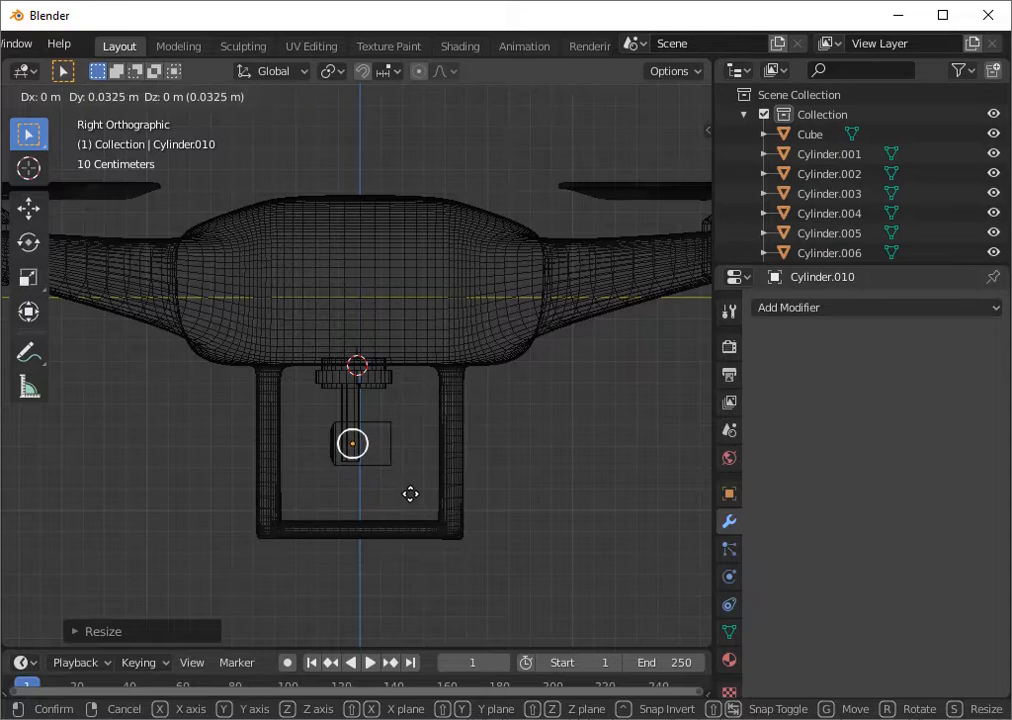
pyautogui.click(411, 500)
# - Shift the camera cube slightly along Y
pyautogui.scroll(3, 415, 508)
pyautogui.click(426, 515)
pyautogui.press('g')
pyautogui.press('y')
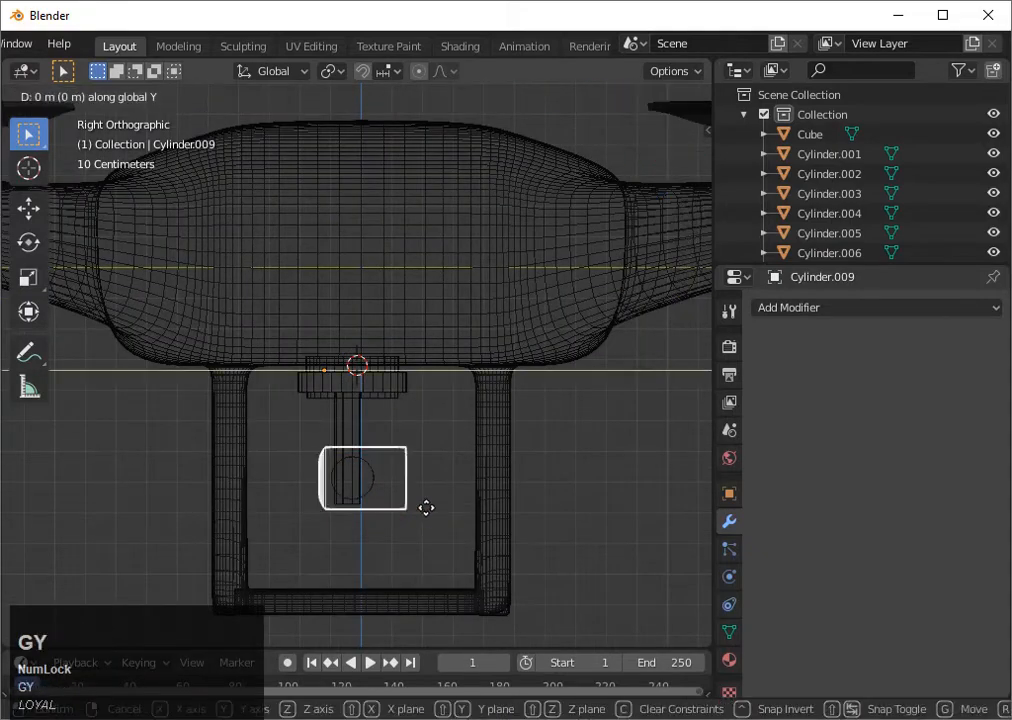
pyautogui.press('space')
# - Move the small cylinder along Y to centre it on the strut
pyautogui.click(366, 493)
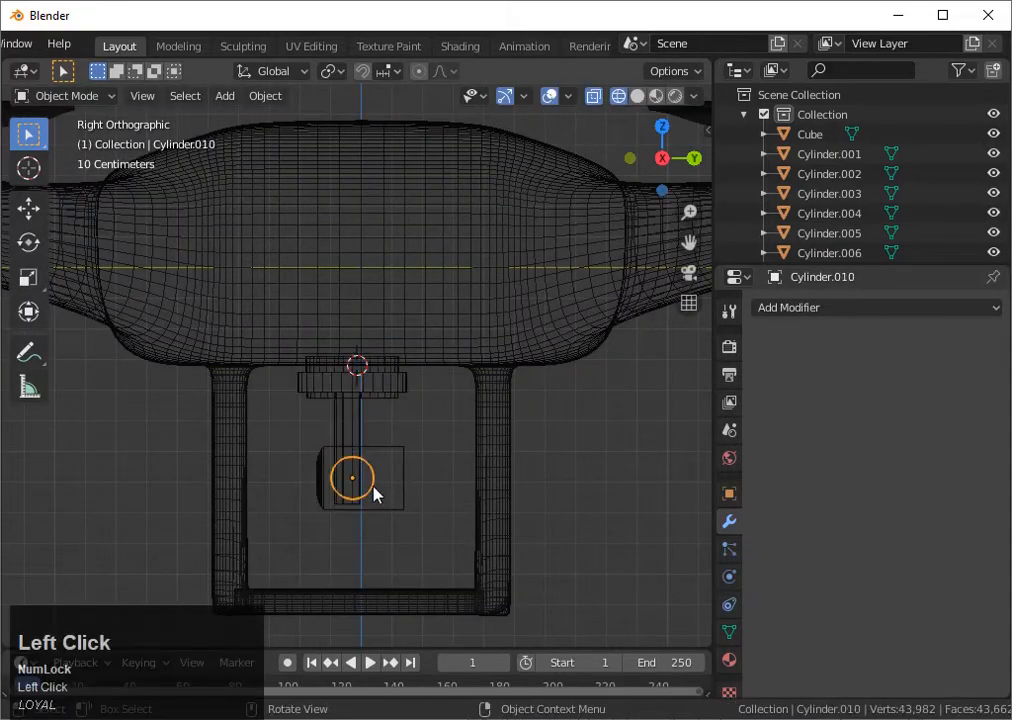
pyautogui.press('g')
pyautogui.press('y')
pyautogui.press('space')
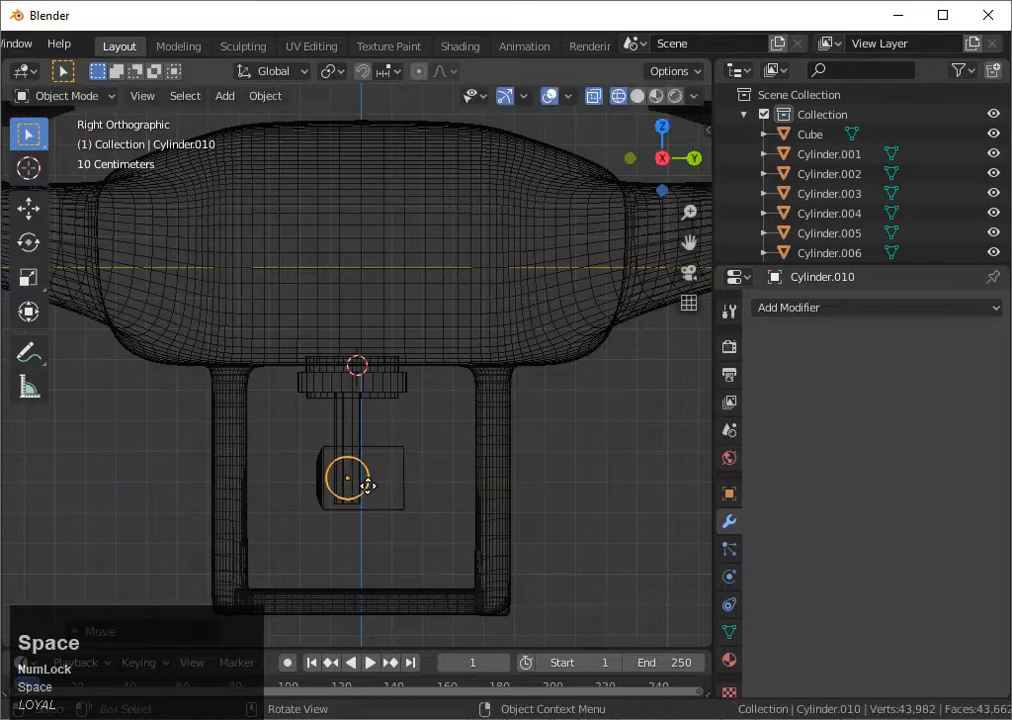
# - Straighten the small cylinder's rotation in back view and narrow it along X
pyautogui.moveTo(366, 483); pyautogui.dragTo(560, 556, button='middle')
pyautogui.click(677, 158)
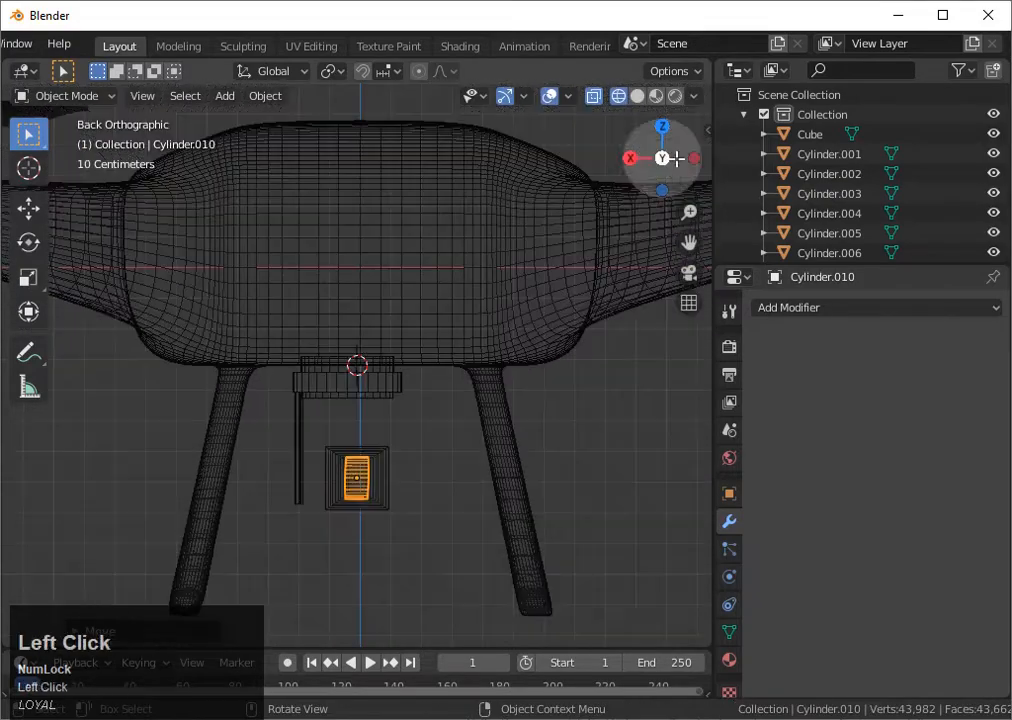
pyautogui.press('r')
pyautogui.click(433, 503)
pyautogui.press('KP_Decimal')
pyautogui.scroll(-9, 433, 503)
pyautogui.press('s')
pyautogui.press('x')
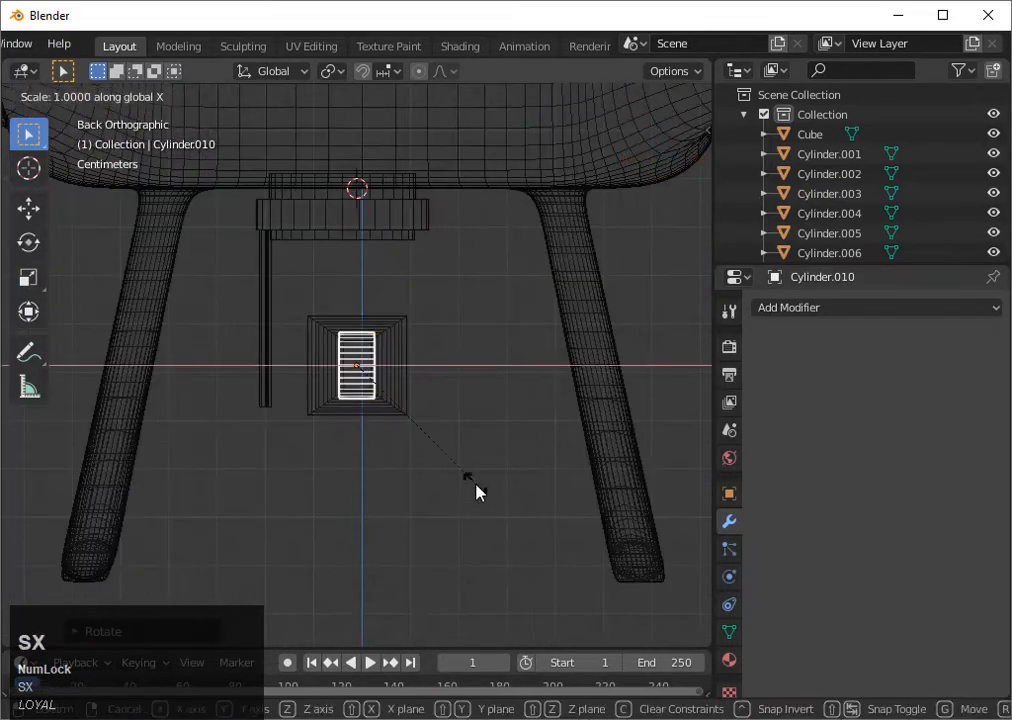
pyautogui.click(466, 474)
# - Move the small cylinder sideways along X until it meets the strut
pyautogui.press('g')
pyautogui.press('y')
pyautogui.press('x')
pyautogui.click(412, 464)
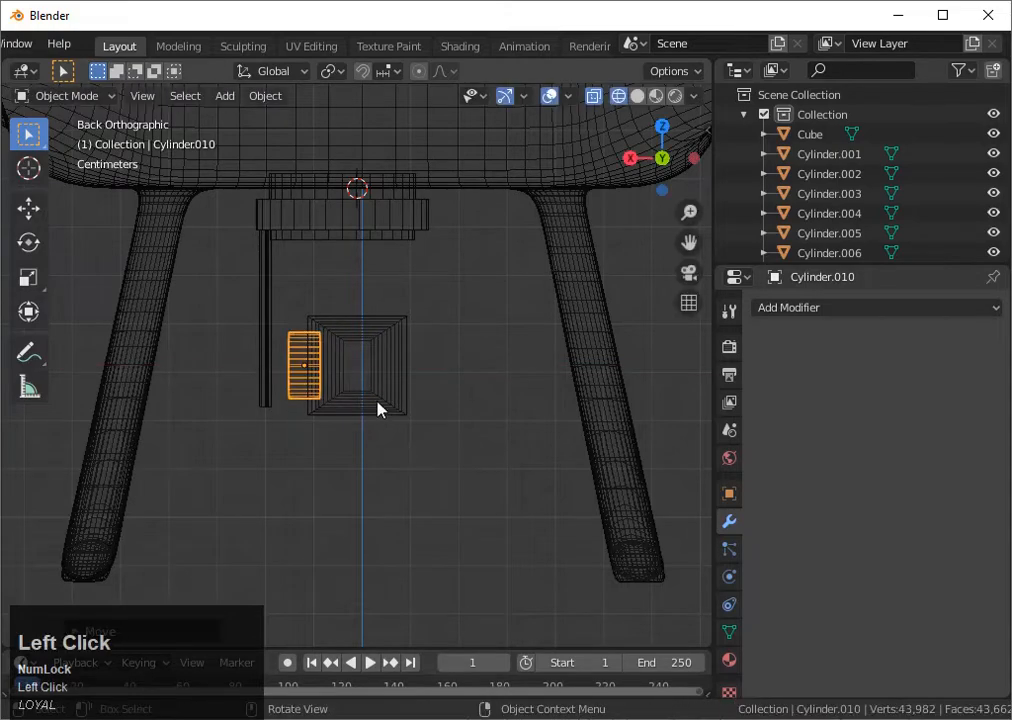
pyautogui.press('g')
pyautogui.press('y')
pyautogui.click(366, 431)
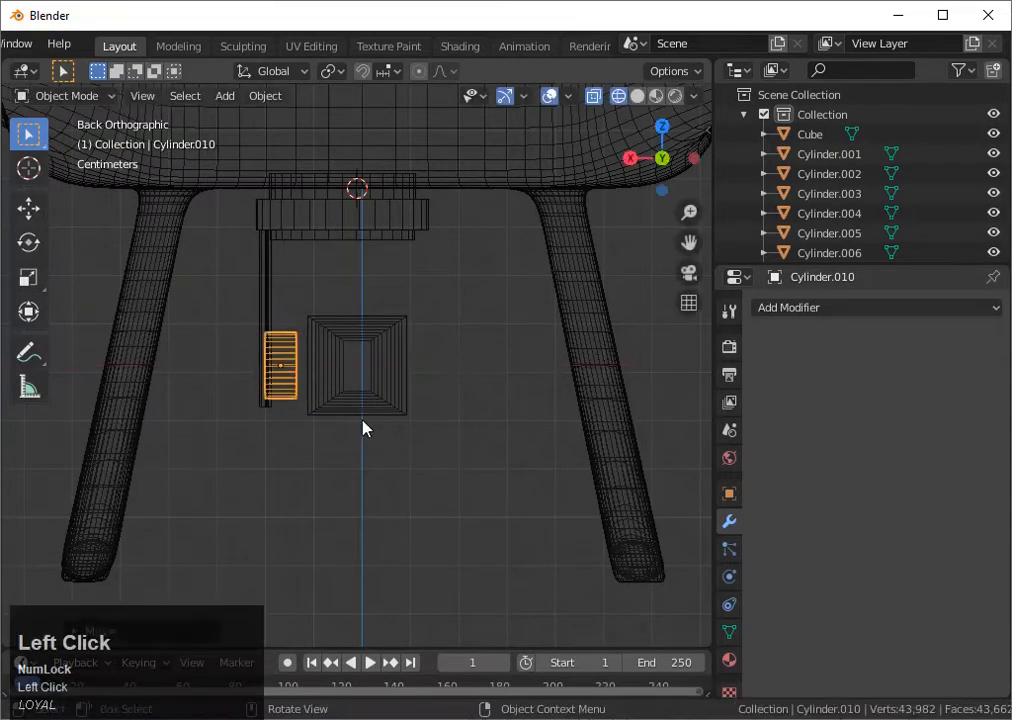
# - Move the camera cube along X until it touches the small cylinder
pyautogui.click(361, 425)
pyautogui.press('g')
pyautogui.press('y')
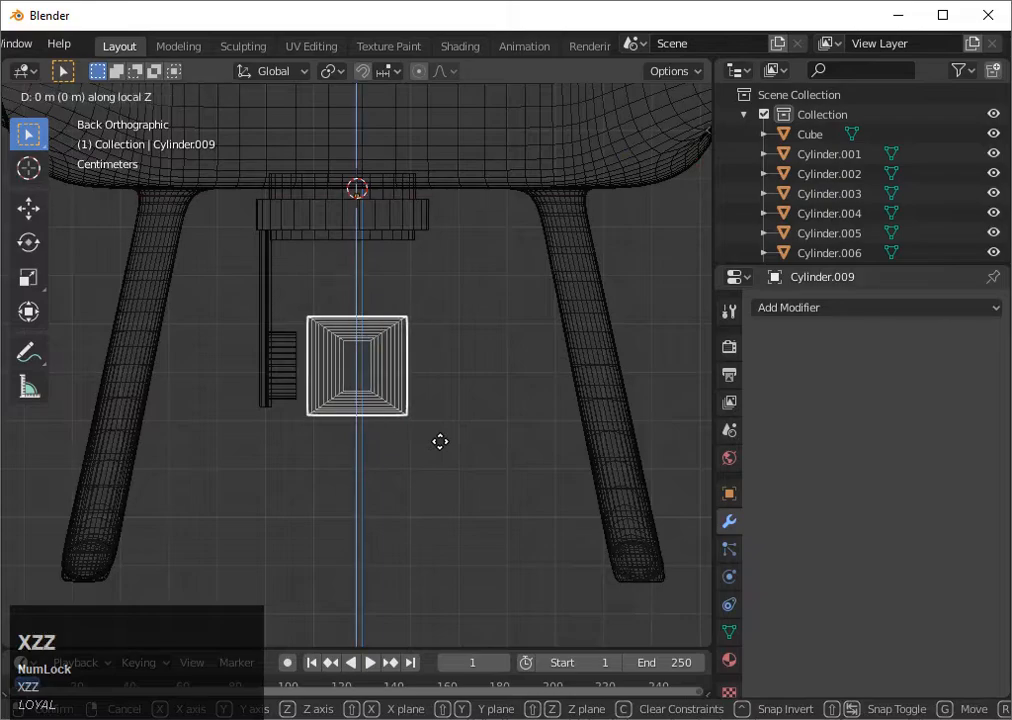
pyautogui.press('x')
pyautogui.click(431, 440)
# - Duplicate the small connecting cylinder and move the copy along X into the middle of the camera cube
pyautogui.scroll(-3, 389, 445)
pyautogui.moveTo(389, 445)
pyautogui.mouseDown(button='middle')
pyautogui.moveTo(330, 409)
pyautogui.moveTo(398, 390)
pyautogui.moveTo(470, 409)
pyautogui.moveTo(470, 398)
pyautogui.moveTo(307, 461)
pyautogui.moveTo(304, 408)
pyautogui.moveTo(456, 420)
pyautogui.moveTo(319, 386)
pyautogui.mouseUp(button='middle')
pyautogui.hotkey('shift', 'z')
pyautogui.scroll(-6, 470, 398)
pyautogui.scroll(6, 304, 408)
pyautogui.click(319, 386)
pyautogui.hotkey('shift', 'd')
pyautogui.press('x')
pyautogui.click(405, 448)
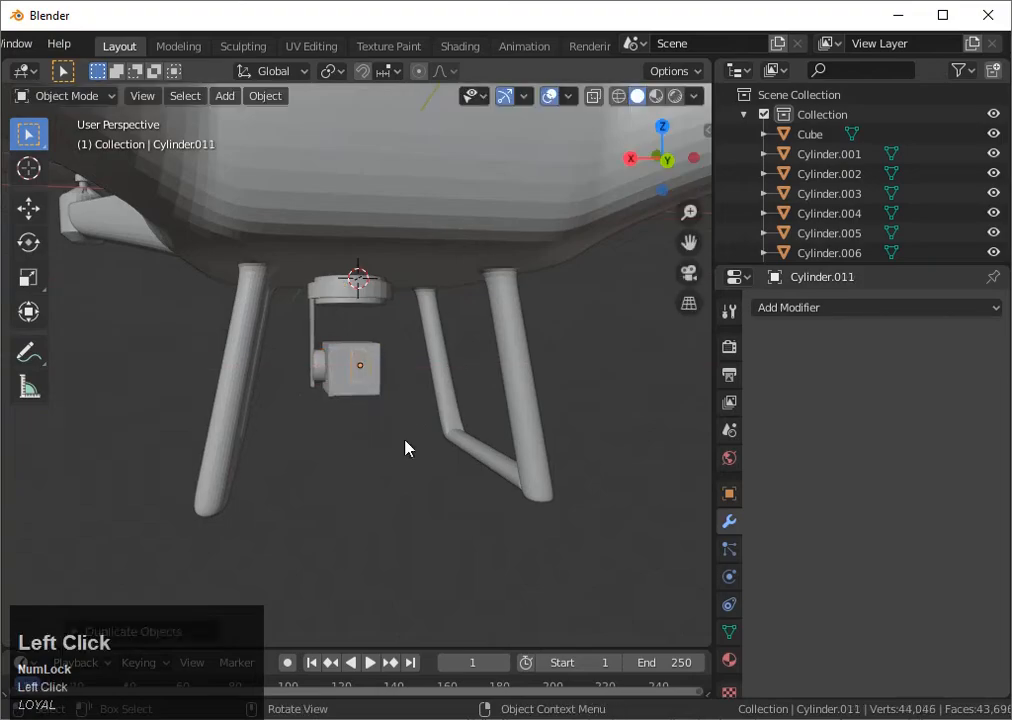
# - Try to rotate the copied cylinder 90° in top view
pyautogui.click(662, 127)
pyautogui.hotkey('shift', 'z')
pyautogui.write('r90')
pyautogui.click(527, 362)
# - Try to move the copied cylinder along X, and undo that together with its rotation
pyautogui.moveTo(527, 362); pyautogui.dragTo(665, 161, button='middle')
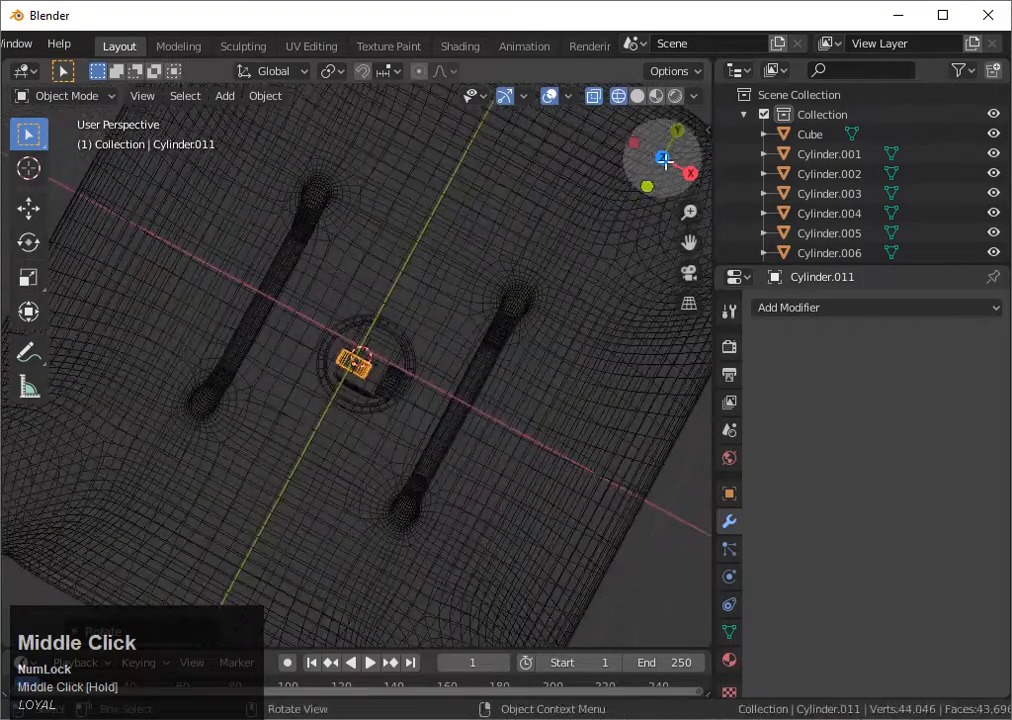
pyautogui.click(665, 161)
pyautogui.click(663, 158)
pyautogui.moveTo(592, 291); pyautogui.dragTo(436, 282, button='middle')
pyautogui.press('g')
pyautogui.press('y')
pyautogui.press('x')
pyautogui.click(382, 350)
pyautogui.hotkey('ctrl', 'z')
# - Rotate the copied cylinder in top view so its axis runs along Y, and move it toward the cube's flat end
pyautogui.click(662, 129)
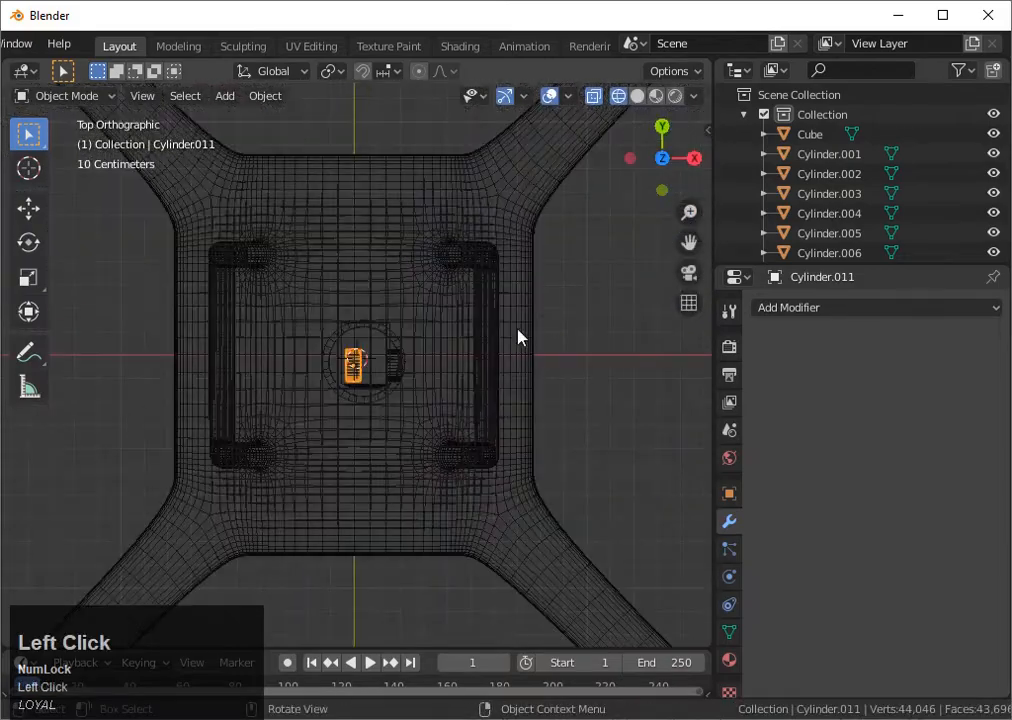
pyautogui.press('r')
pyautogui.press('g')
pyautogui.click(499, 278)
pyautogui.moveTo(499, 278); pyautogui.dragTo(443, 445, button='middle')
pyautogui.scroll(2, 437, 444)
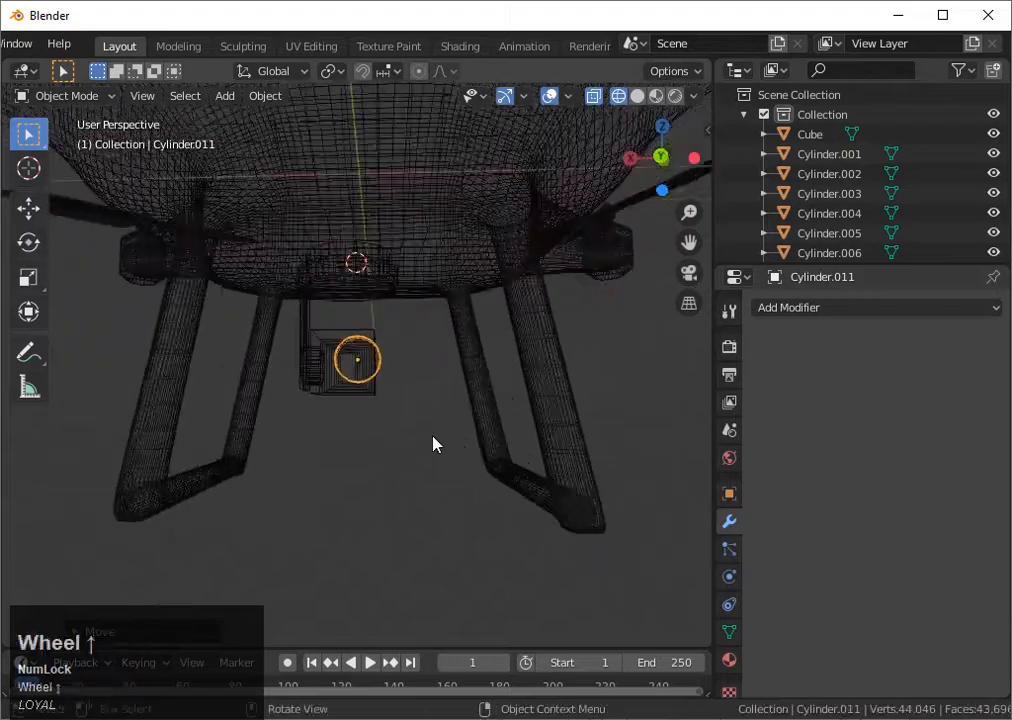
# - Reposition the copied cylinder in back view so it sits over the middle of the camera cube's face
pyautogui.click(661, 157)
pyautogui.click(661, 157)
pyautogui.press('g')
pyautogui.click(402, 380)
pyautogui.hotkey('shift', 'z')
pyautogui.moveTo(416, 390)
pyautogui.mouseDown(button='middle')
pyautogui.moveTo(553, 264)
pyautogui.moveTo(479, 389)
pyautogui.mouseUp(button='middle')
pyautogui.click(479, 389)
# - Enlarge the lens cylinder until it nearly fills the cube's square face, and centre it on that face
pyautogui.press('g')
pyautogui.press('s')
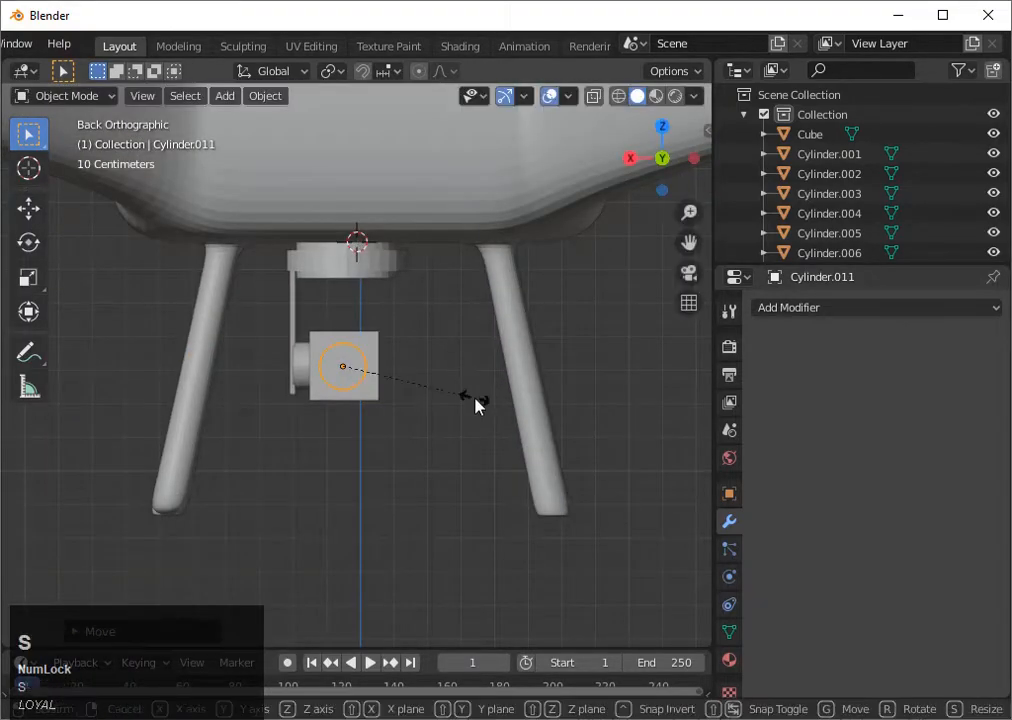
pyautogui.click(526, 436)
pyautogui.press('KP_Decimal')
pyautogui.press('g')
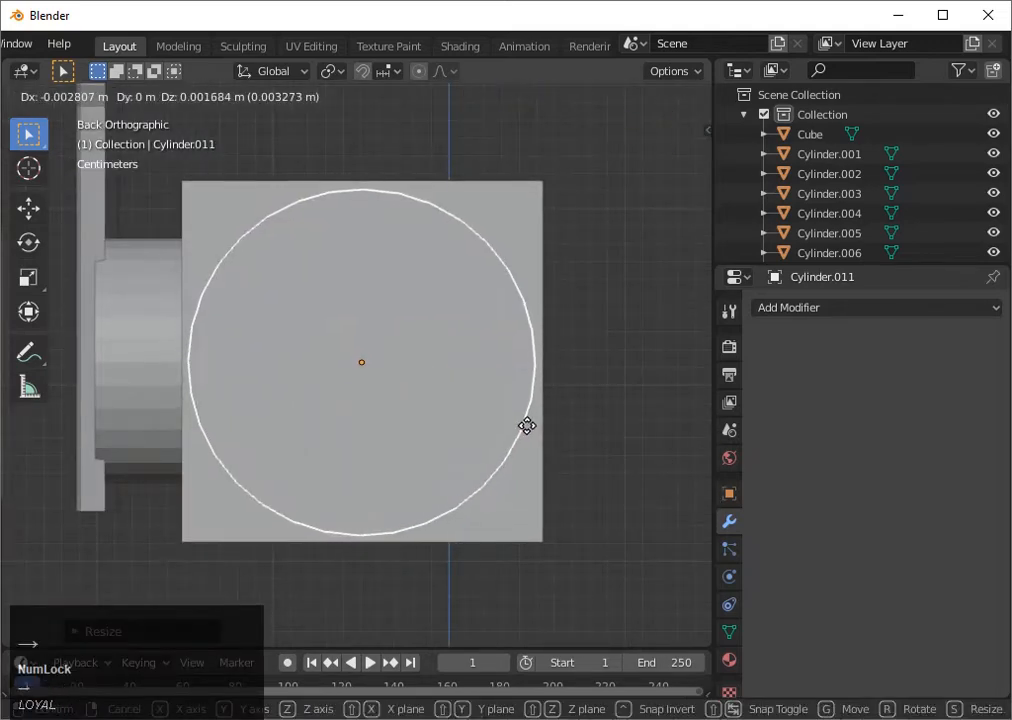
pyautogui.press('space')
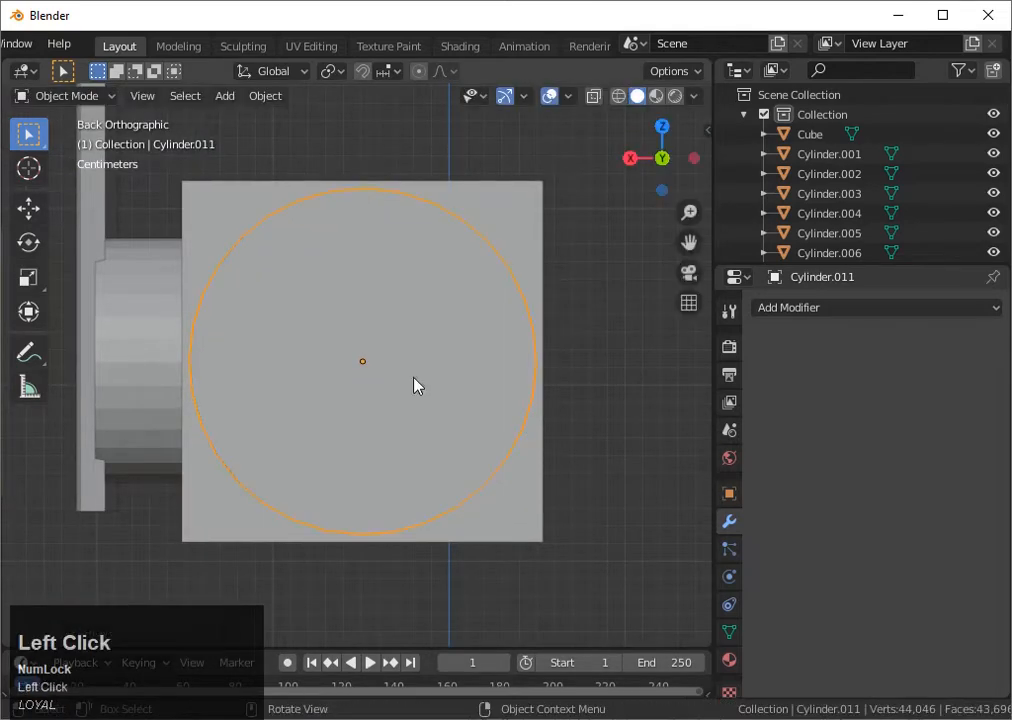
# - Stretch the small connecting cylinder beside the camera cube along X so it passes through the hanging strip
pyautogui.click(165, 373)
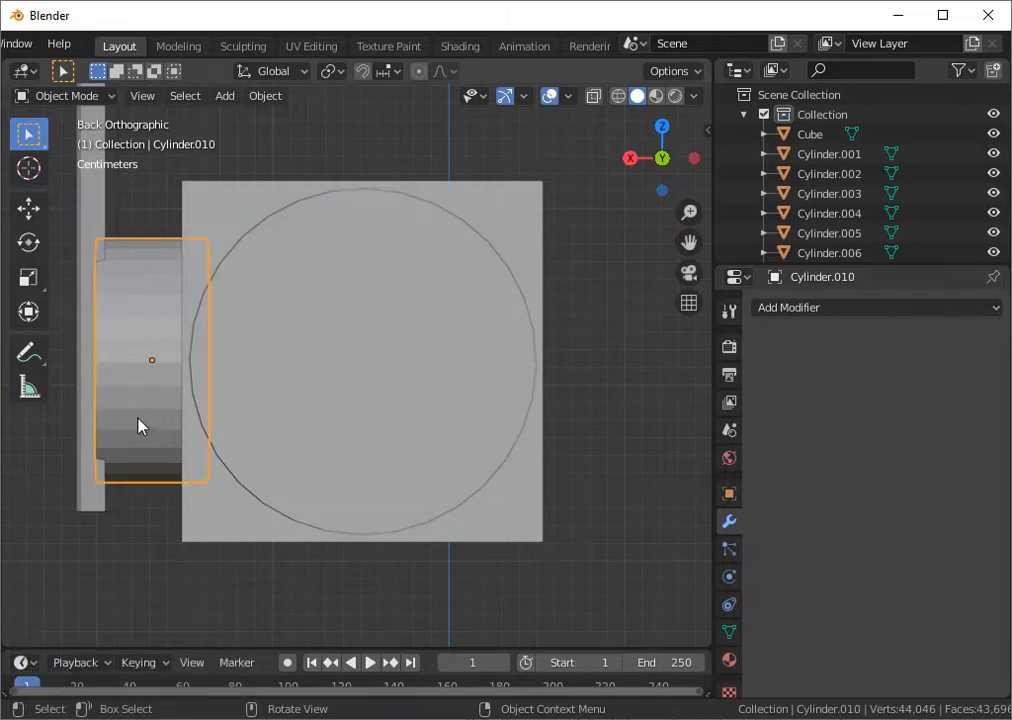
pyautogui.press('s')
pyautogui.press('x')
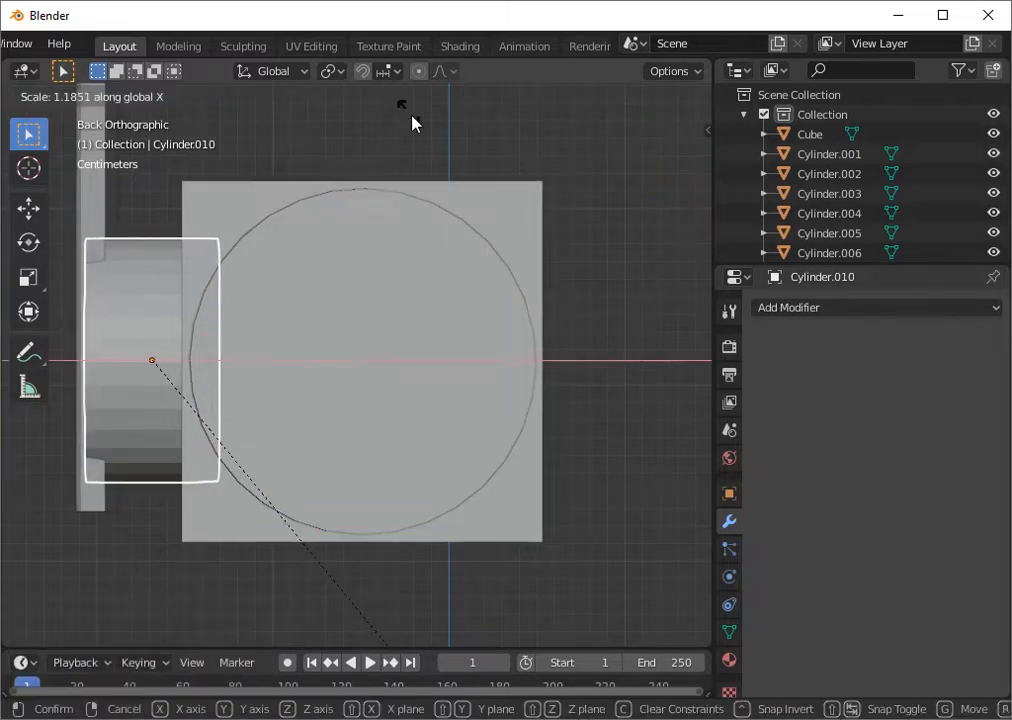
pyautogui.click(461, 154)
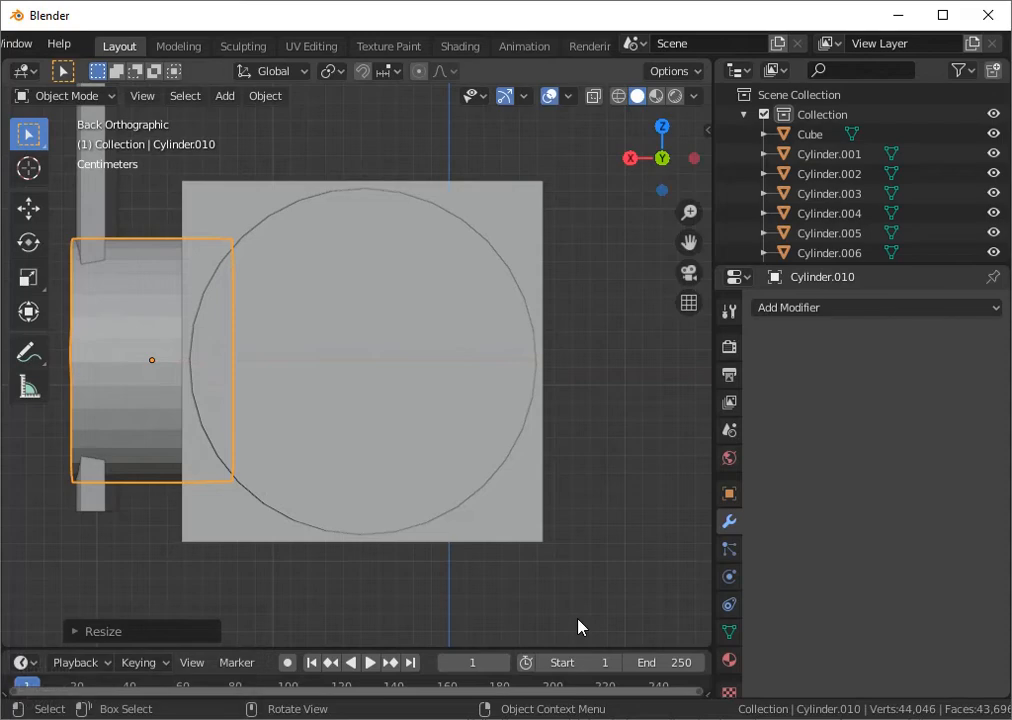
pyautogui.scroll(-3, 531, 533)
pyautogui.moveTo(531, 533); pyautogui.dragTo(116, 443, button='middle')
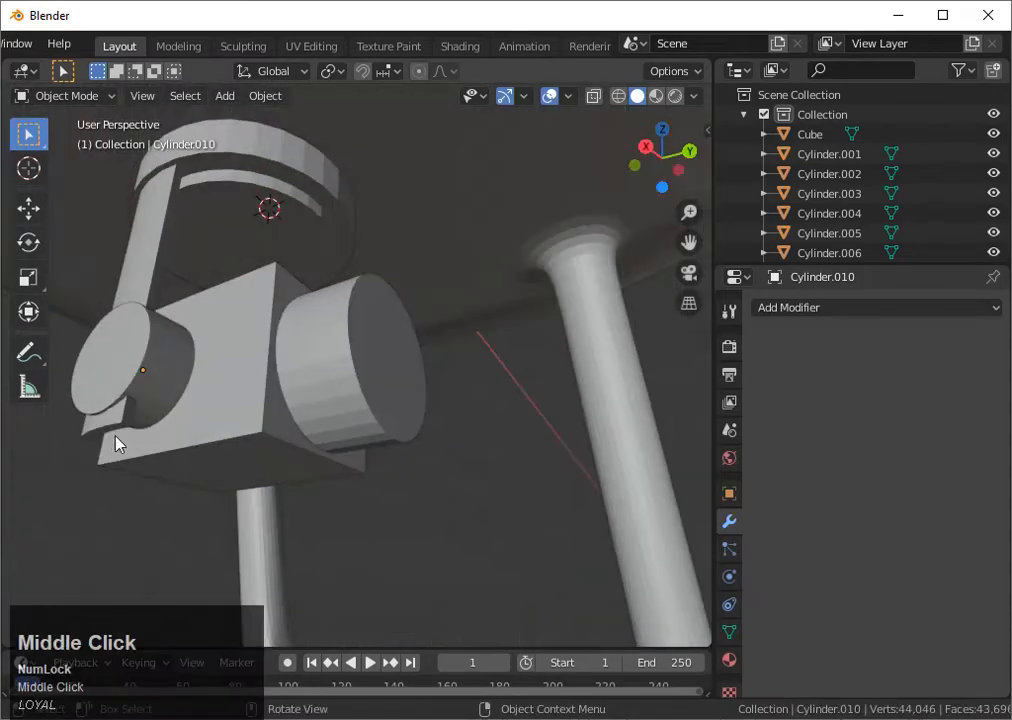
# - Raise the lower end faces of the hanging strip along Z so the strip ends behind the connecting cylinder
pyautogui.press('Tab')
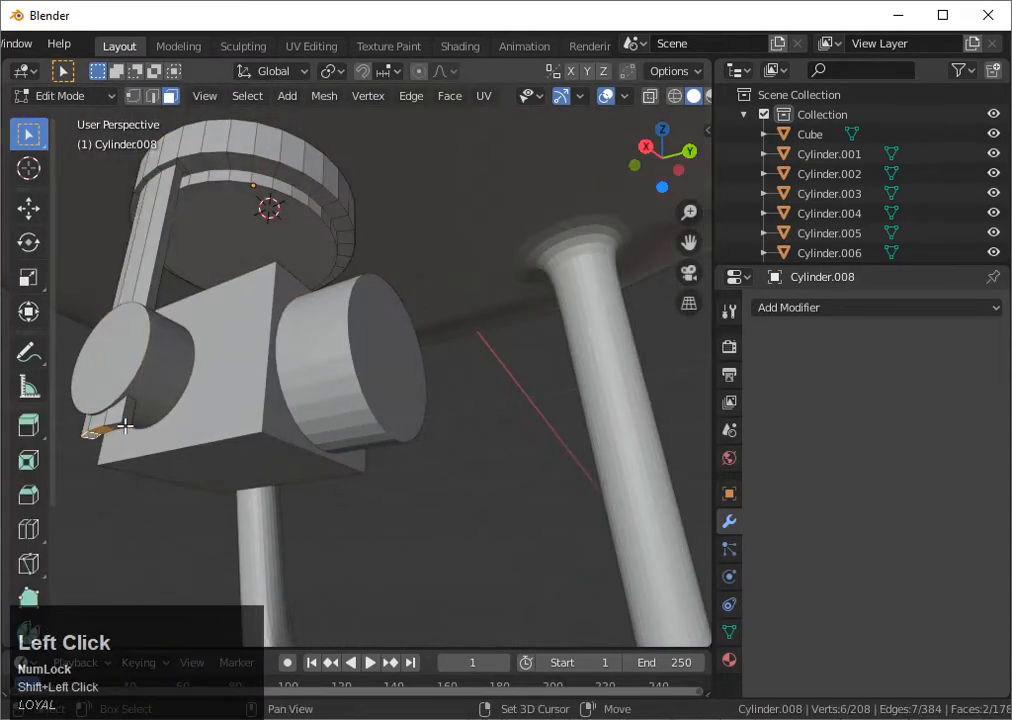
pyautogui.press('g')
pyautogui.press('z')
pyautogui.click(138, 430)
pyautogui.moveTo(138, 430); pyautogui.dragTo(253, 398, button='middle')
pyautogui.click(271, 443)
pyautogui.click(271, 443)
pyautogui.press('Tab')
# - Move the connecting cylinder along X to the outer side of the hanging strip, away from the camera cube
pyautogui.click(255, 398)
pyautogui.moveTo(314, 442); pyautogui.dragTo(330, 430, button='middle')
pyautogui.click(667, 152)
pyautogui.press('g')
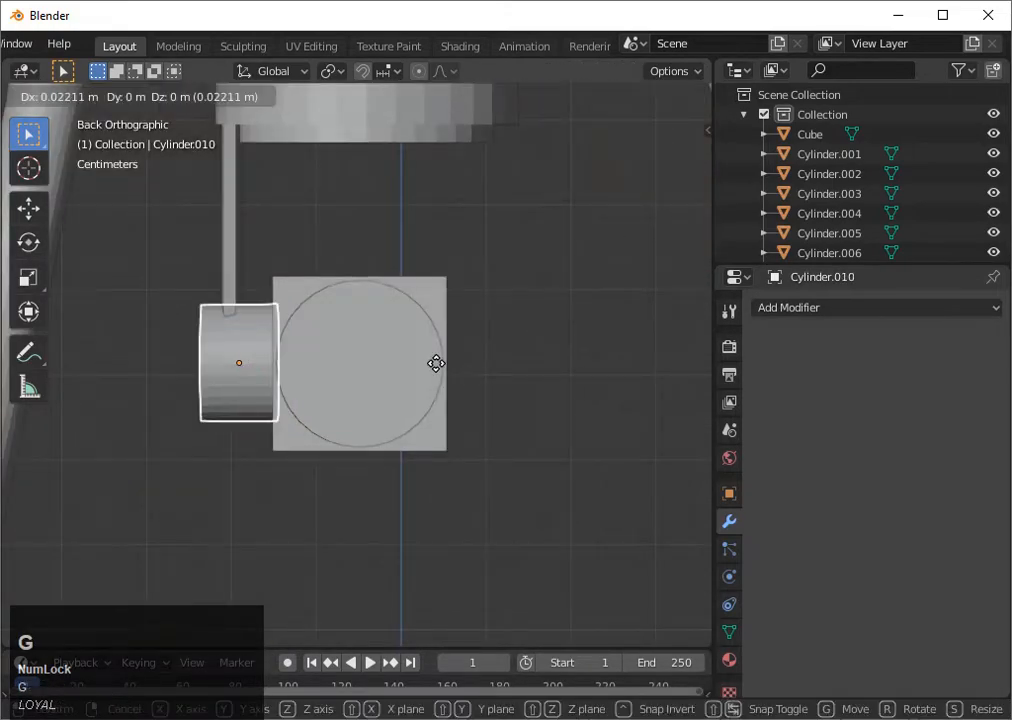
pyautogui.click(418, 363)
pyautogui.moveTo(418, 368); pyautogui.dragTo(446, 379, button='middle')
pyautogui.press('g')
pyautogui.press('x')
pyautogui.click(296, 384)
# - Inset the connecting cylinder's end face toward the camera and extrude it about 0.018 m into a narrower collar
pyautogui.press('Tab')
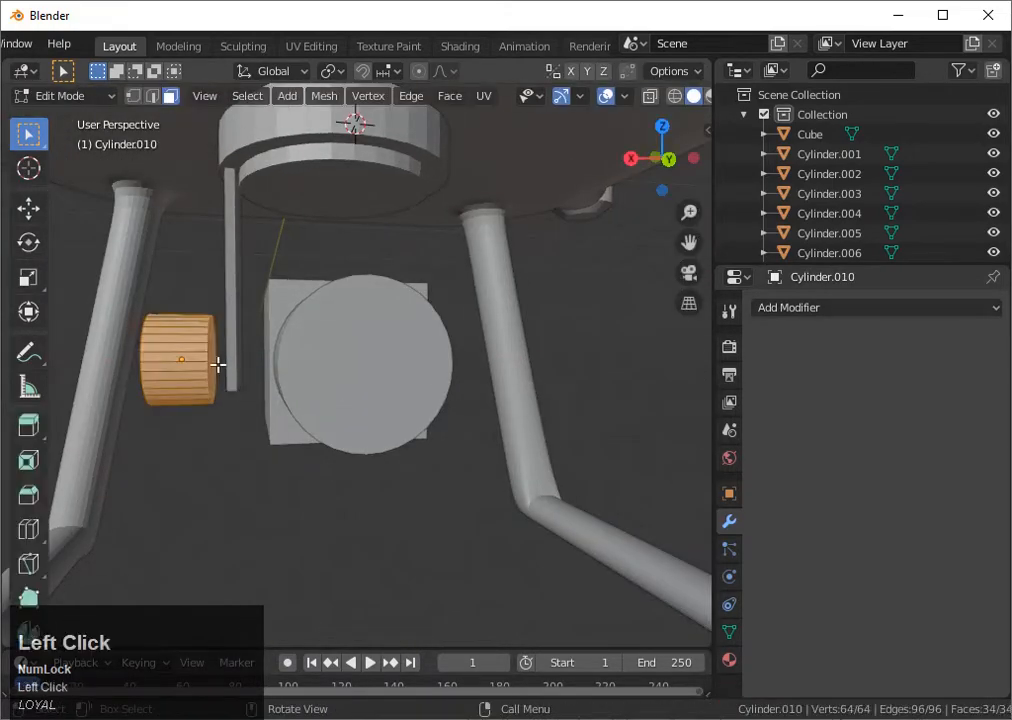
pyautogui.press('i')
pyautogui.click(350, 436)
pyautogui.press('e')
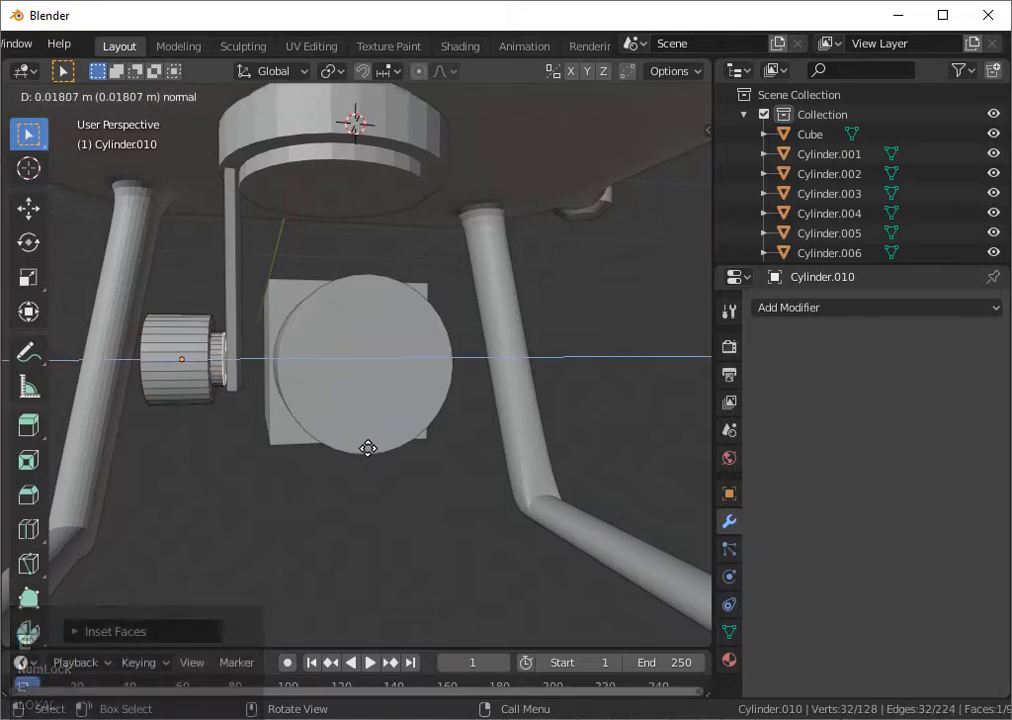
pyautogui.click(368, 447)
pyautogui.press('Tab')
# - Move the connecting cylinder's outer end face along X toward the collar to make the disc thinner
pyautogui.moveTo(230, 423); pyautogui.dragTo(149, 373, button='middle')
pyautogui.press('Tab')
pyautogui.click(165, 391)
pyautogui.press('g')
pyautogui.press('x')
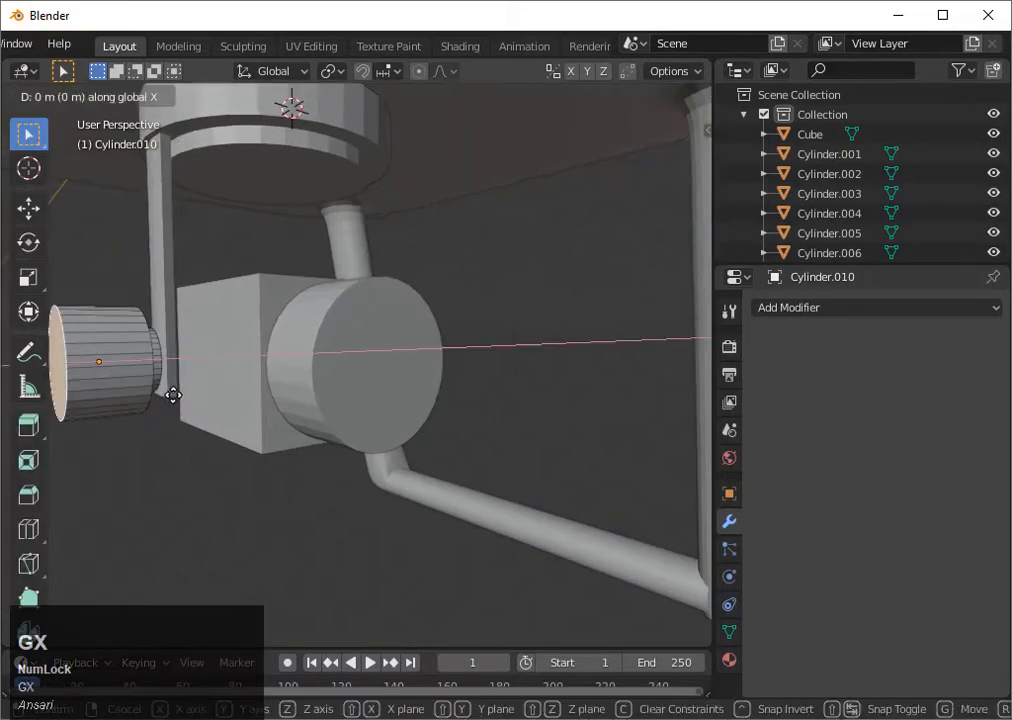
pyautogui.click(216, 395)
pyautogui.click(645, 163)
pyautogui.press('Tab')
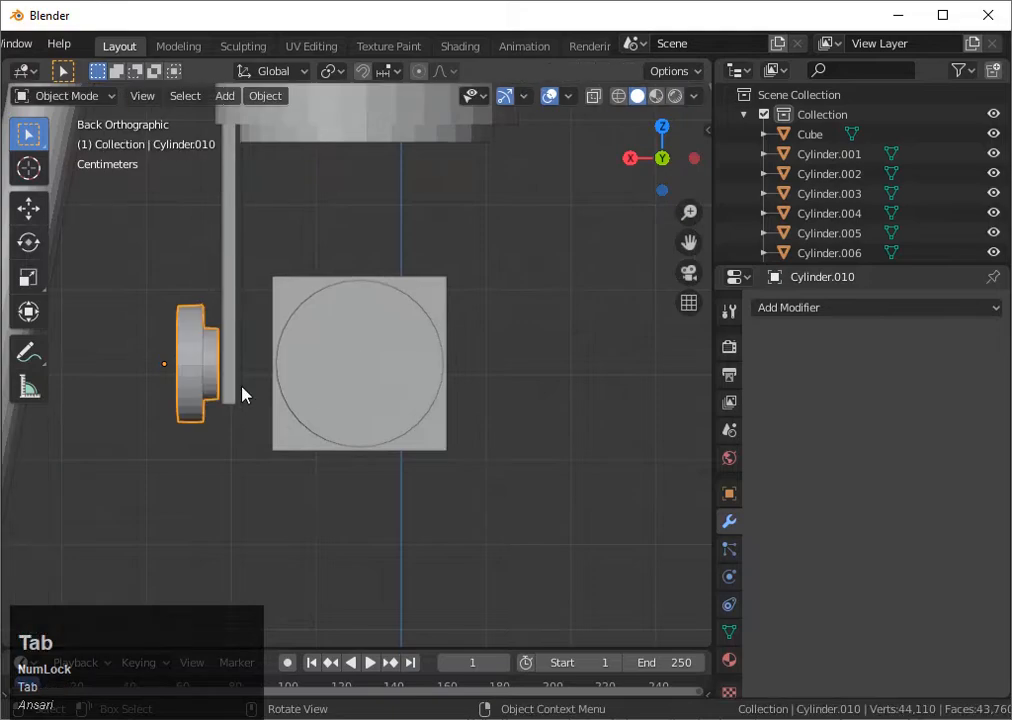
# - Move the stepped connector against the camera cube and stretch it along X so it joins the strip and cube
pyautogui.press('g')
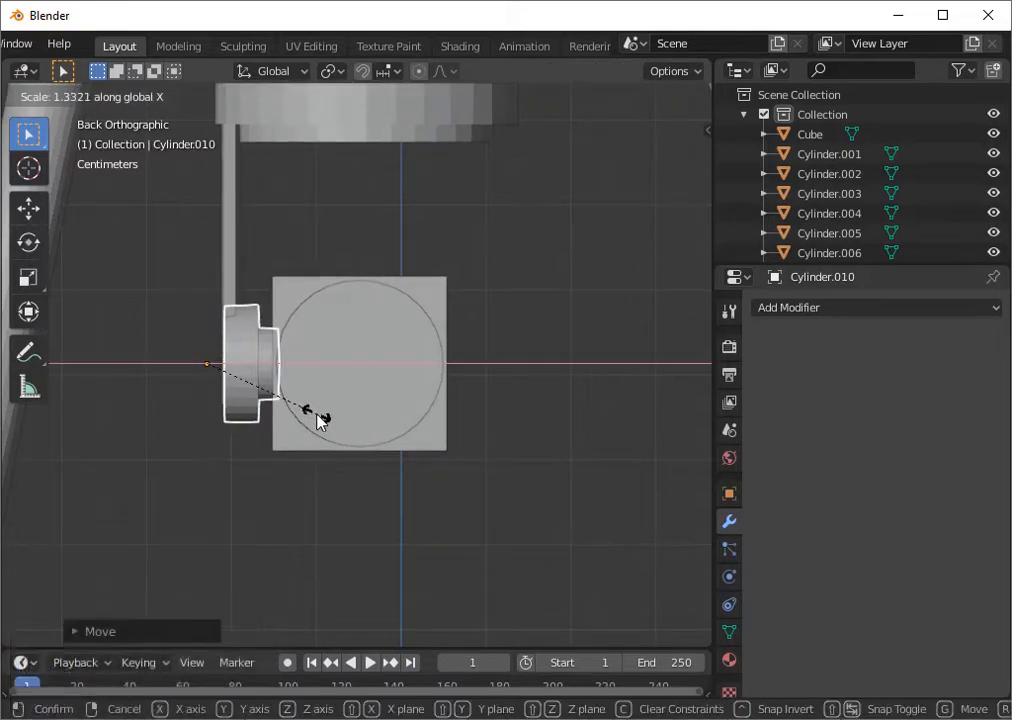
pyautogui.click(316, 414)
pyautogui.press('g')
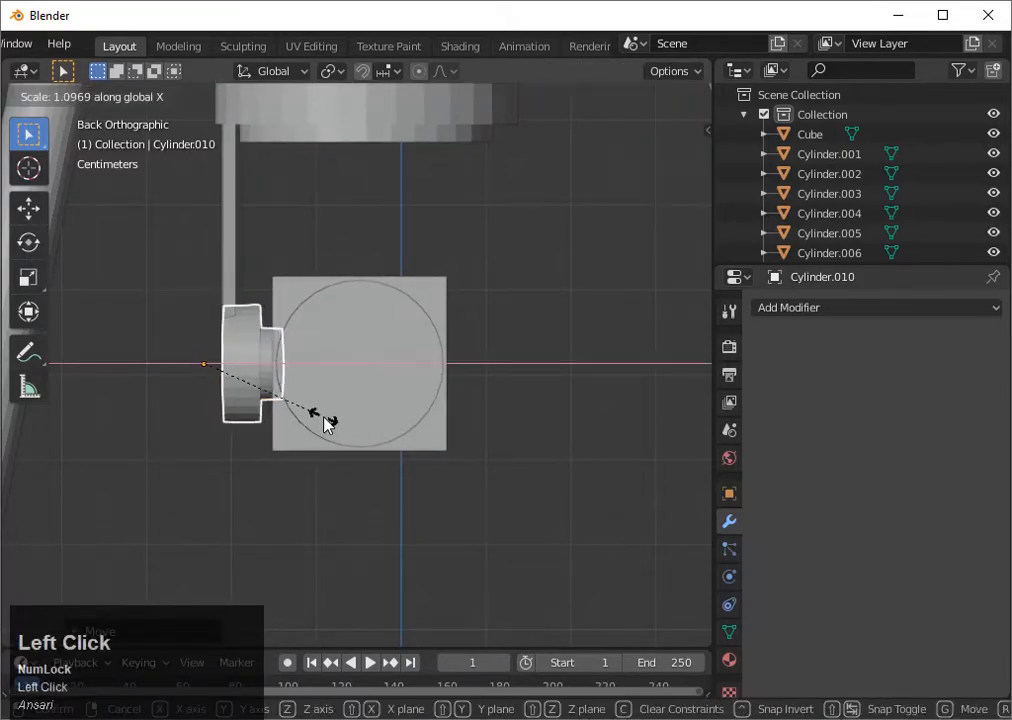
pyautogui.click(324, 416)
pyautogui.moveTo(324, 416); pyautogui.dragTo(324, 496, button='middle')
pyautogui.press('g')
pyautogui.click(392, 434)
pyautogui.scroll(3, 303, 411)
pyautogui.click(324, 496)
pyautogui.scroll(-2, 324, 496)
pyautogui.click(664, 158)
pyautogui.scroll(1, 255, 365)
# - Move the lens cylinder along Y in side view until about half of it is sunk into the camera cube
pyautogui.moveTo(255, 365); pyautogui.dragTo(366, 355, button='middle')
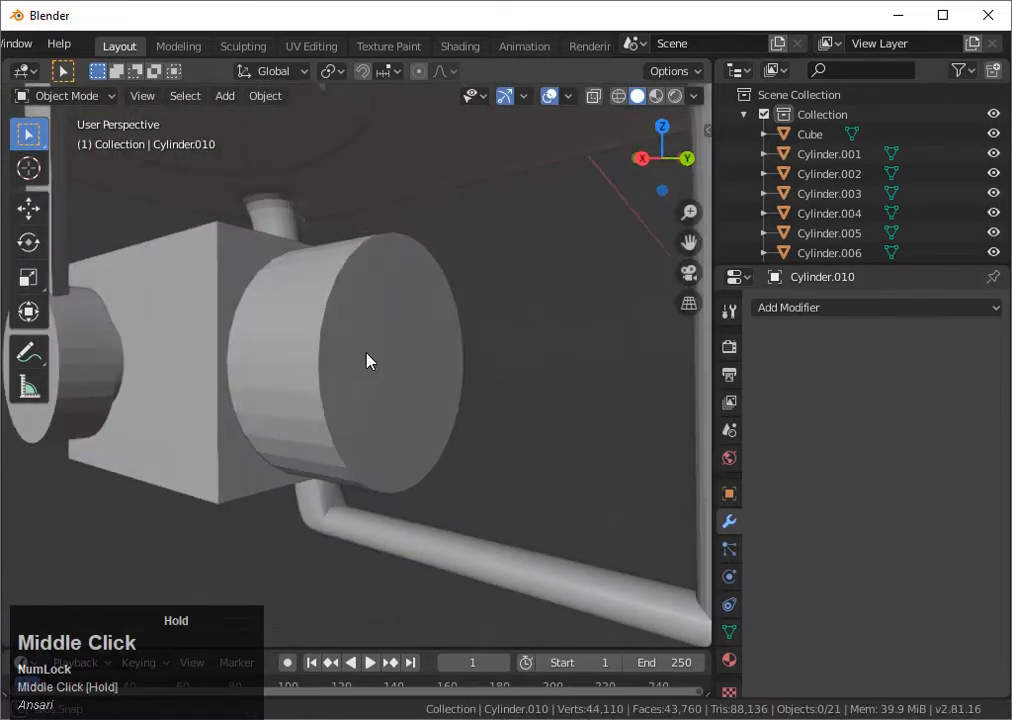
pyautogui.click(642, 158)
pyautogui.scroll(-2, 572, 276)
pyautogui.moveTo(572, 276); pyautogui.dragTo(290, 355, button='middle')
pyautogui.click(386, 363)
pyautogui.click(689, 161)
pyautogui.press('g')
pyautogui.press('y')
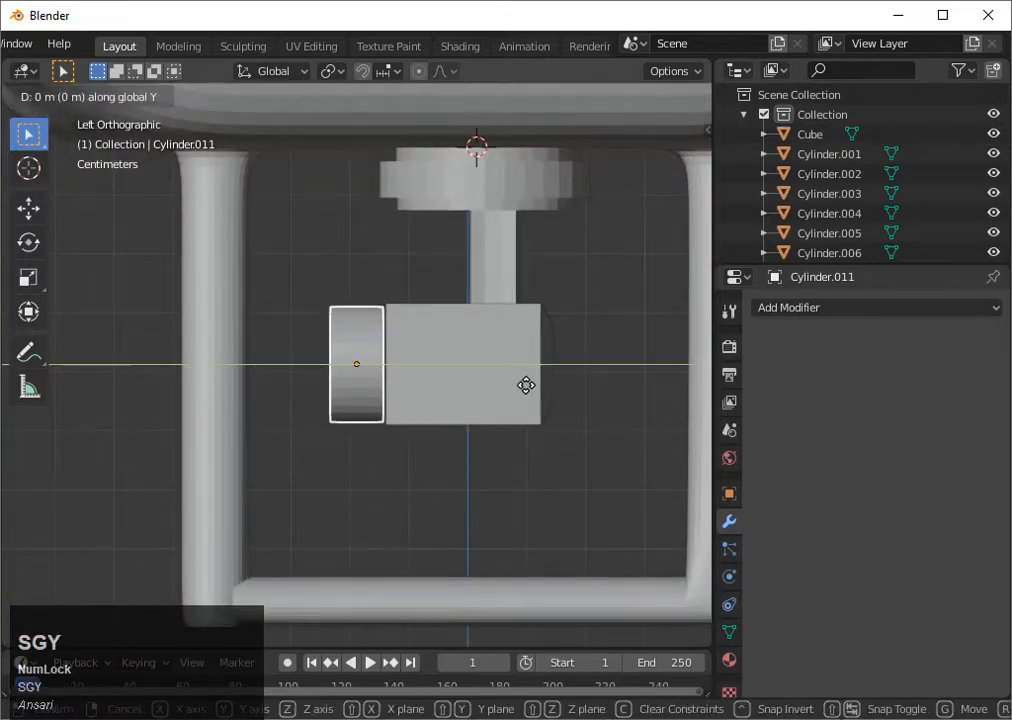
pyautogui.click(501, 389)
pyautogui.press('g')
pyautogui.click(510, 392)
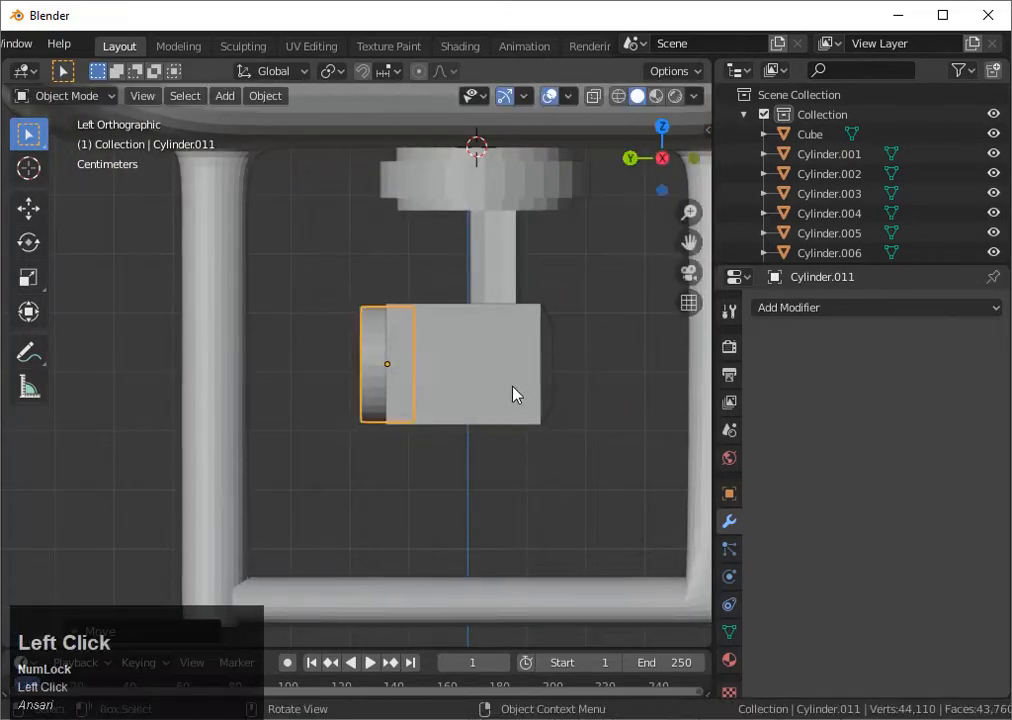
pyautogui.press('g')
pyautogui.press('y')
# - Inset the front face of the lens cylinder and extrude it inward to form a thin-rimmed lens recess
pyautogui.moveTo(475, 383); pyautogui.dragTo(436, 400, button='middle')
pyautogui.press('Tab')
pyautogui.click(361, 361)
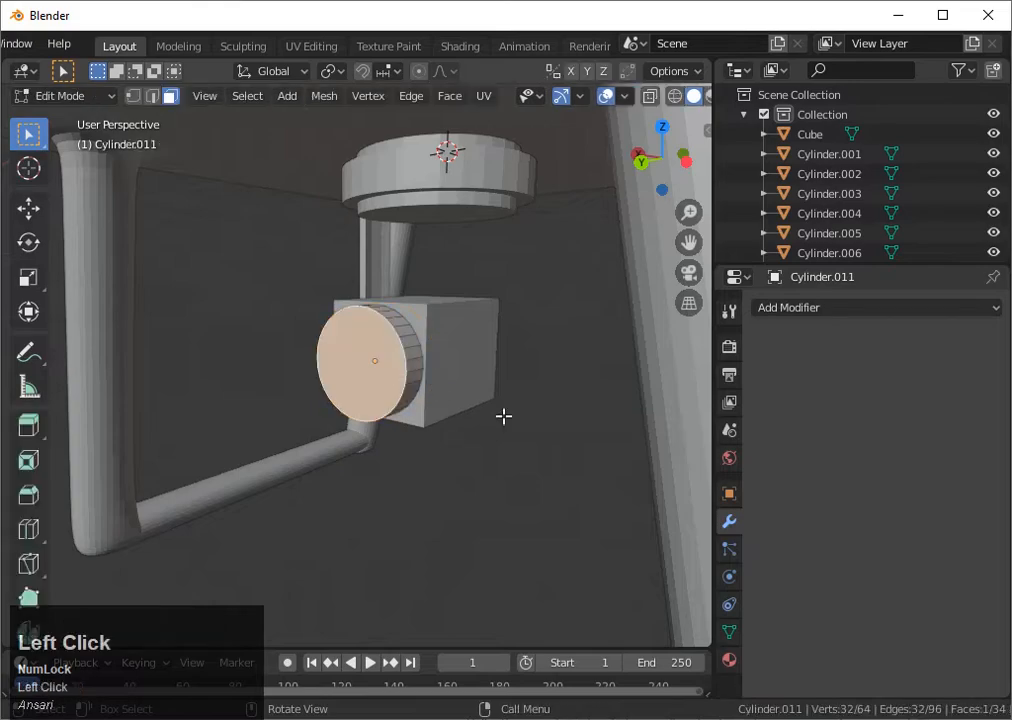
pyautogui.press('i')
pyautogui.click(520, 452)
pyautogui.press('e')
pyautogui.press('Tab')
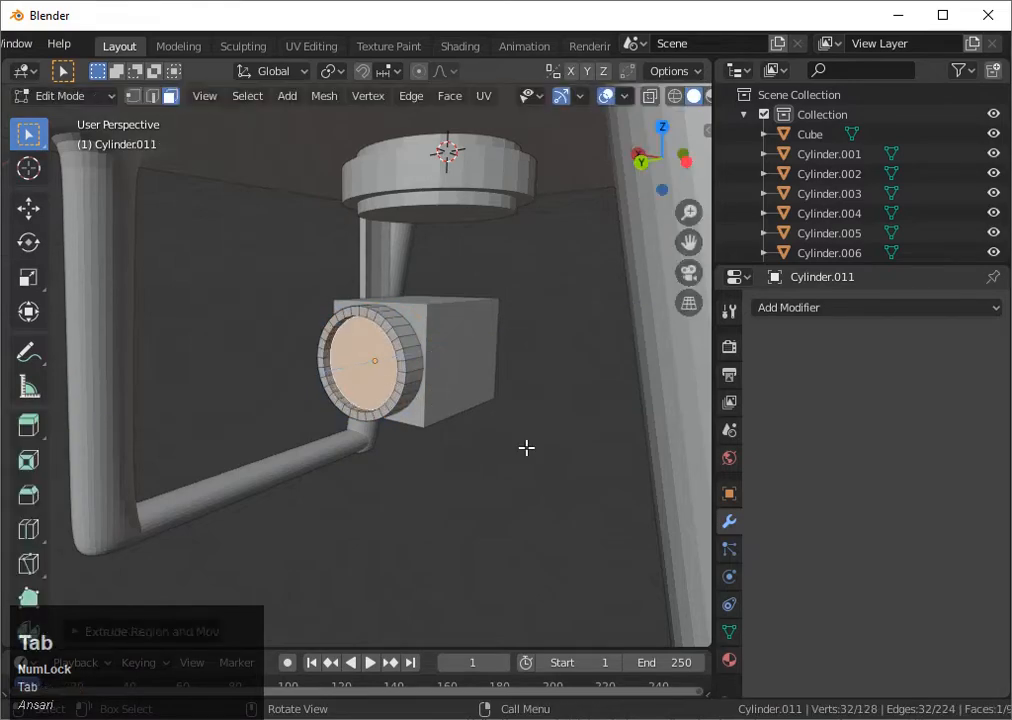
pyautogui.moveTo(526, 447); pyautogui.dragTo(594, 181, button='middle')
pyautogui.press('Tab')
pyautogui.press('e')
pyautogui.press('Tab')
# - Examine the whole drone with the attached camera from several angles
pyautogui.scroll(-1, 531, 416)
pyautogui.scroll(-1, 523, 397)
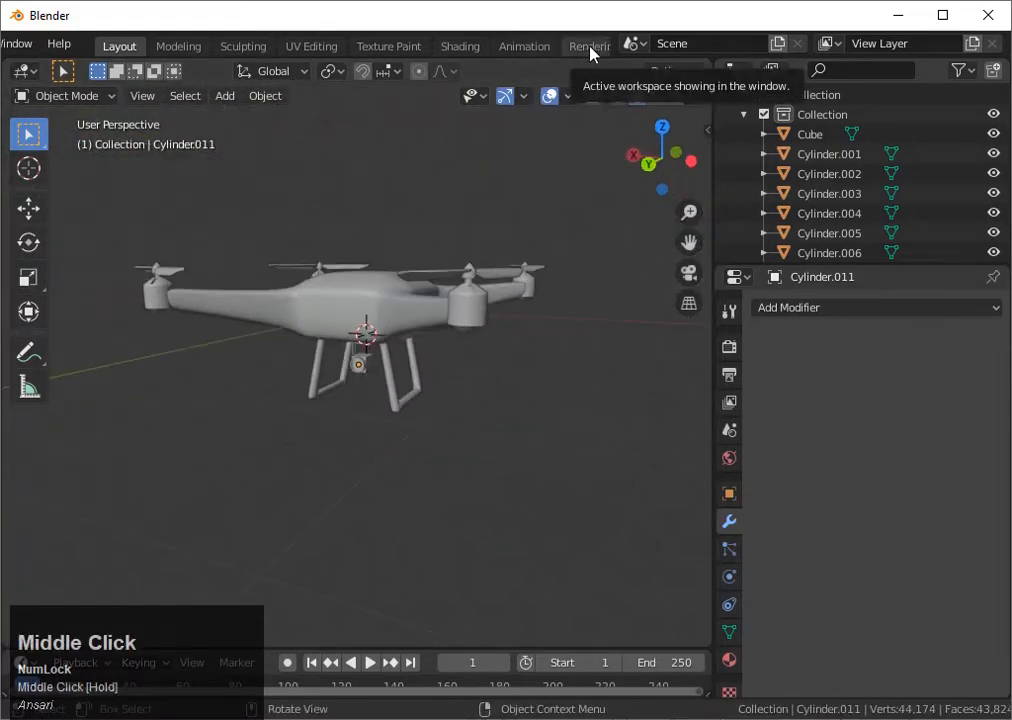
pyautogui.scroll(-3, 594, 50)
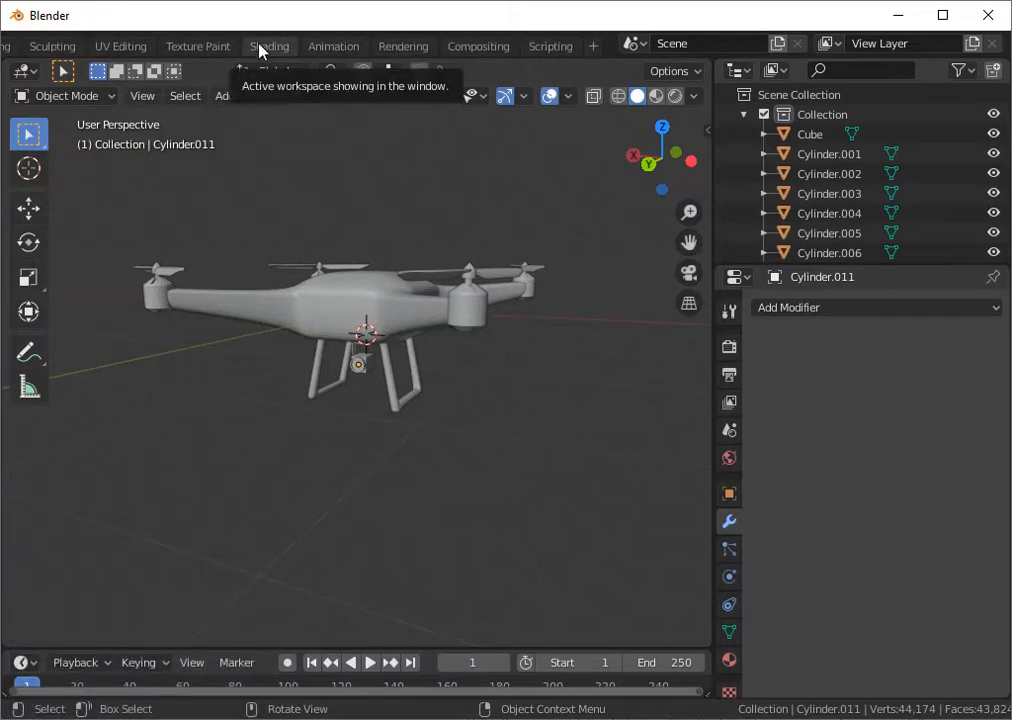
pyautogui.click(346, 395)
pyautogui.moveTo(346, 395); pyautogui.dragTo(389, 300, button='middle')
pyautogui.press('a')
pyautogui.click(398, 360)
pyautogui.click(468, 398)
pyautogui.scroll(2, 468, 398)
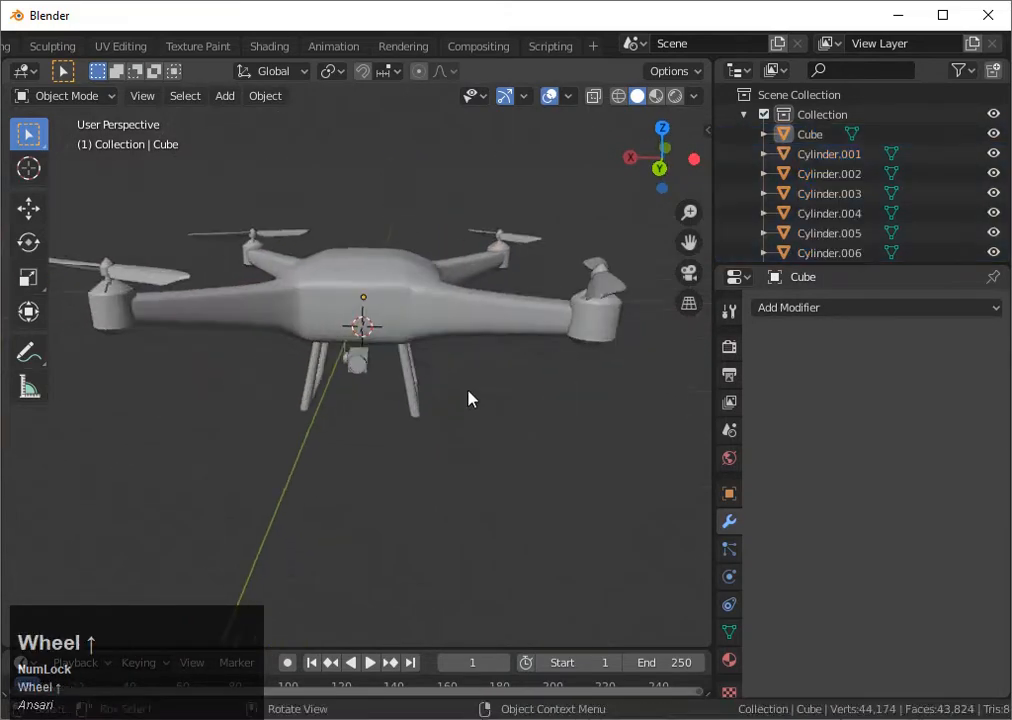
pyautogui.moveTo(468, 398)
pyautogui.mouseDown(button='middle')
pyautogui.moveTo(436, 398)
pyautogui.moveTo(468, 400)
pyautogui.mouseUp(button='middle')
pyautogui.hotkey('shift', 'z')
pyautogui.hotkey('shift', 'z')
pyautogui.press('a')
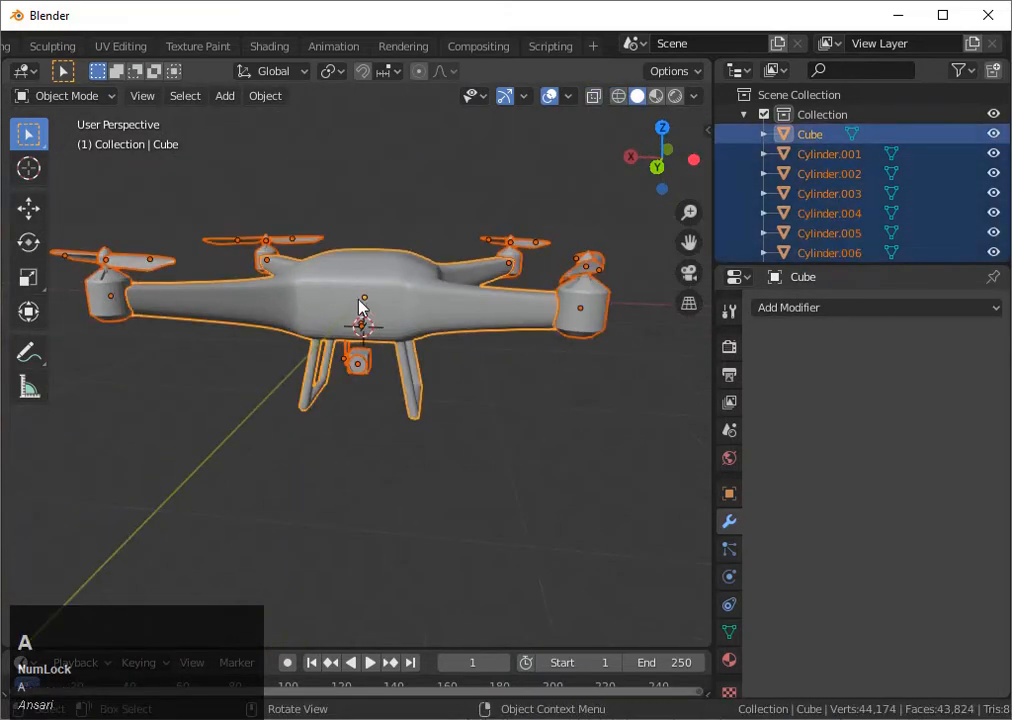
pyautogui.click(468, 416)
# - Place the 3D cursor on the body's flat end above the camera, add a cube there, and scale it down
pyautogui.hotkey('shift', 'a')
pyautogui.keyDown('shift'); pyautogui.rightClick(345, 309); pyautogui.keyUp('shift')
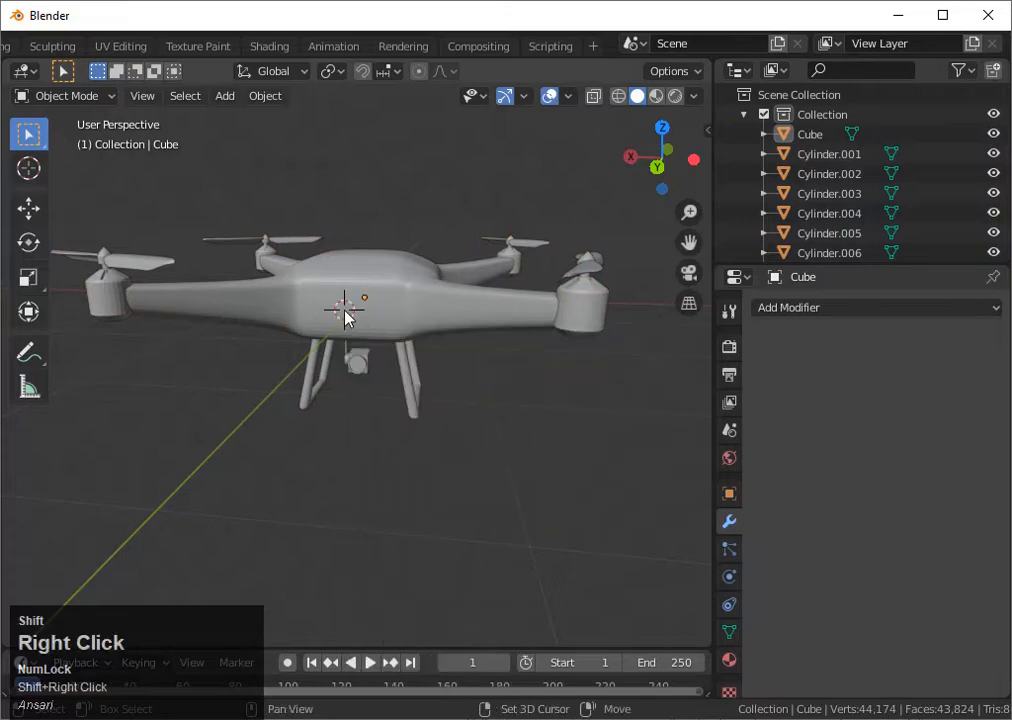
pyautogui.hotkey('shift', 'a')
pyautogui.click(420, 330)
pyautogui.press('s')
pyautogui.click(375, 357)
pyautogui.click(657, 166)
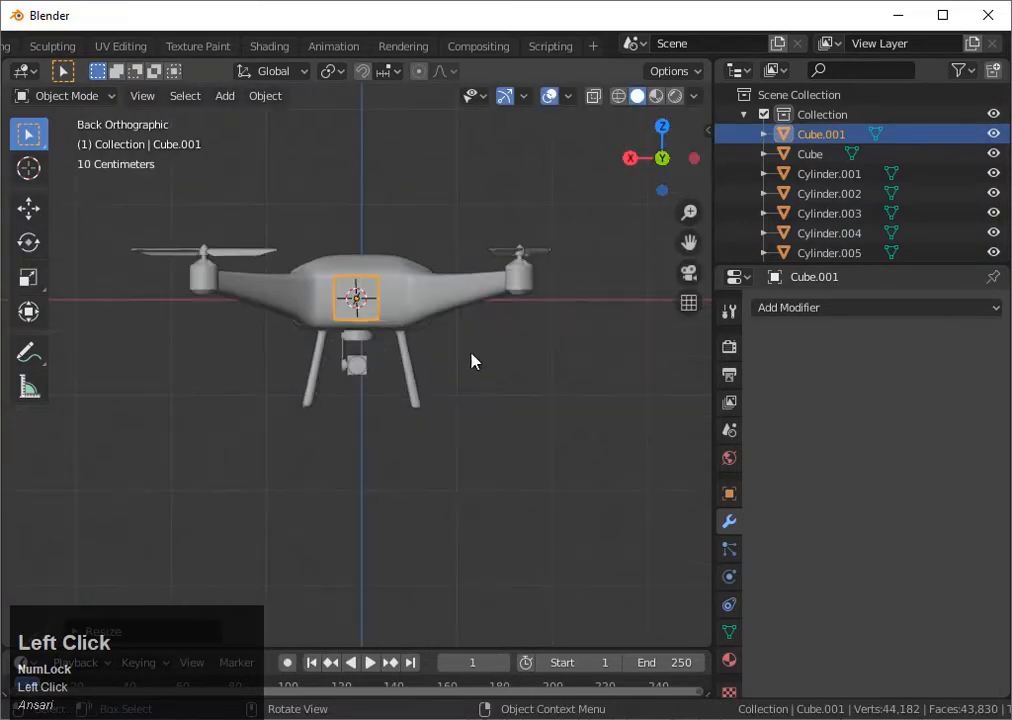
# - Shrink the new cube further and narrow it along X into a small upright bar
pyautogui.press('`')
pyautogui.click(608, 425)
pyautogui.scroll(-6, 474, 350)
pyautogui.click(474, 350)
pyautogui.hotkey('ctrl', 'z')
pyautogui.press('s')
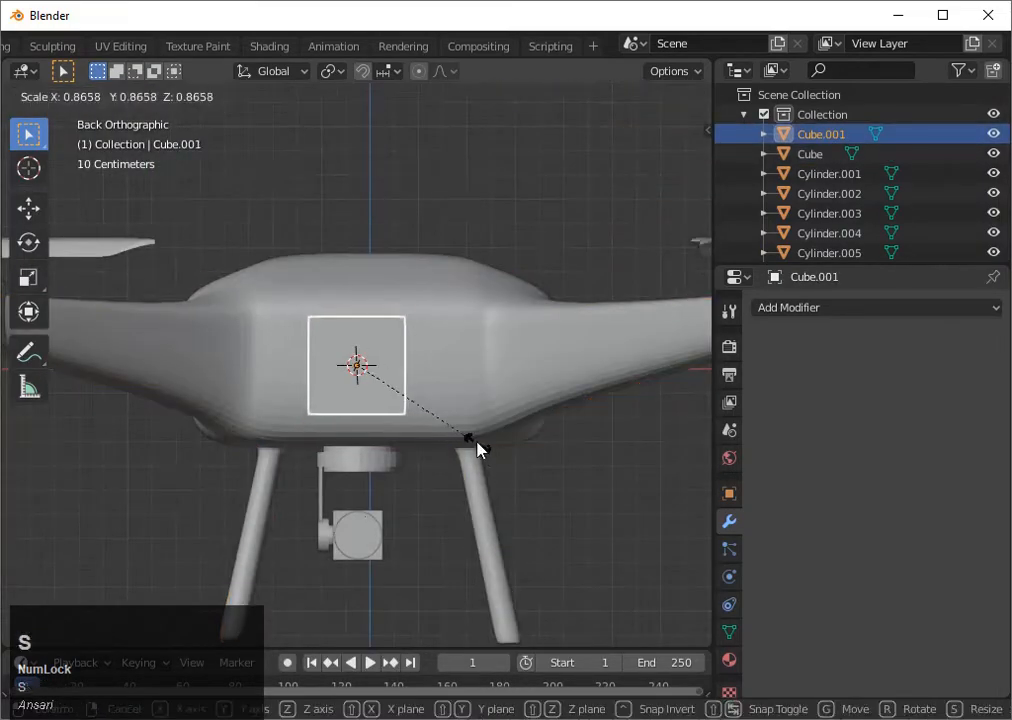
pyautogui.press('z')
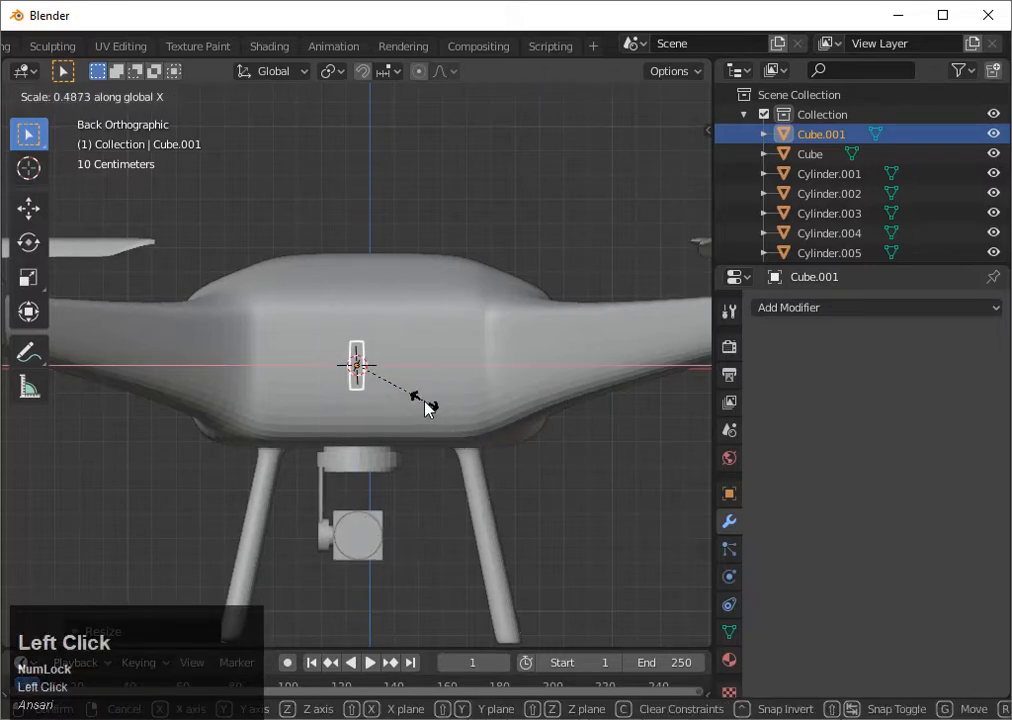
pyautogui.click(425, 408)
pyautogui.press('s')
pyautogui.click(454, 422)
# - Move the bar toward +X on the body's end face and adjust its width along X
pyautogui.press('g')
pyautogui.click(416, 408)
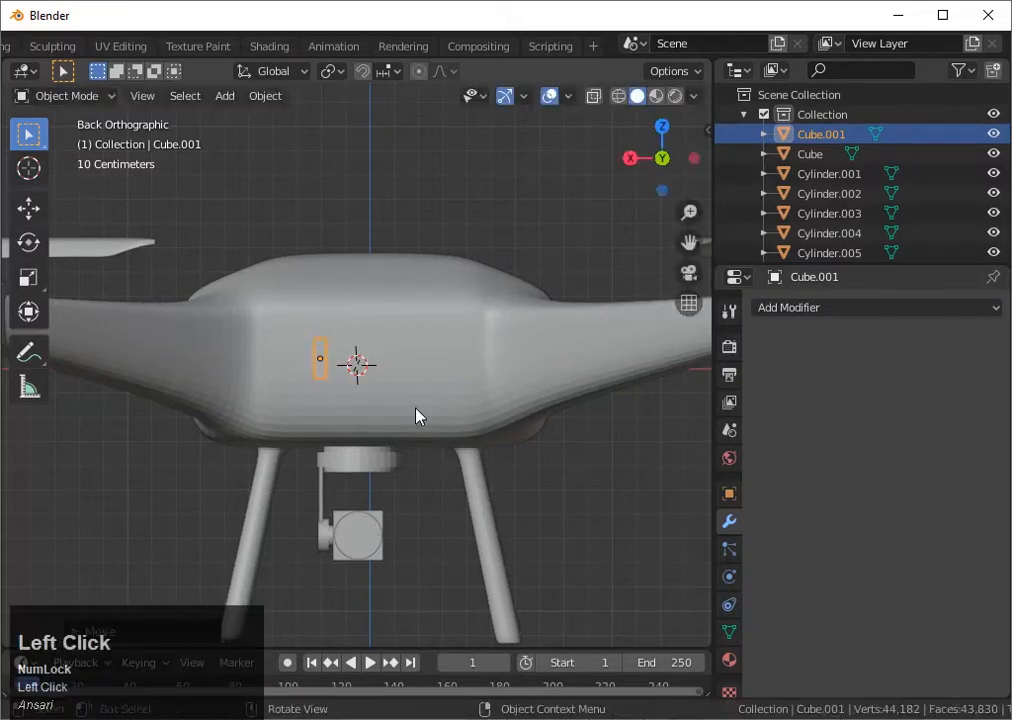
pyautogui.press('s')
pyautogui.press('x')
pyautogui.click(429, 420)
# - Duplicate the bar about 0.12 m along X, then duplicate the pair along X to make four evenly spaced bars
pyautogui.hotkey('shift', 'd')
pyautogui.press('x')
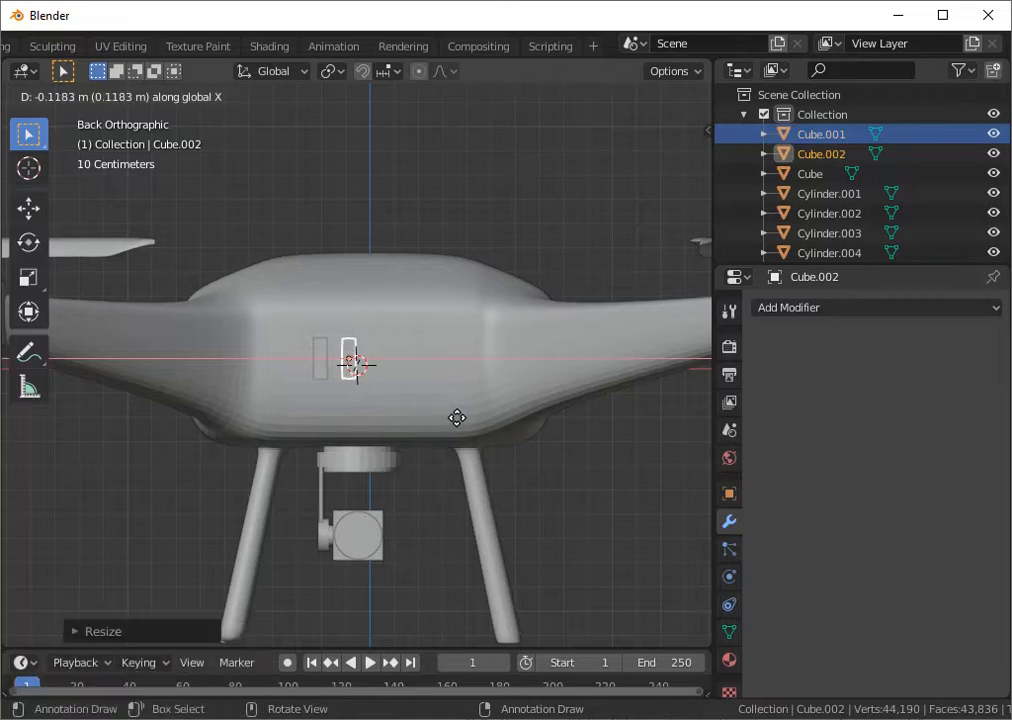
pyautogui.click(457, 418)
pyautogui.keyDown('shift'); pyautogui.click(340, 368); pyautogui.keyUp('shift')
pyautogui.hotkey('shift', 'd')
pyautogui.press('x')
pyautogui.click(430, 375)
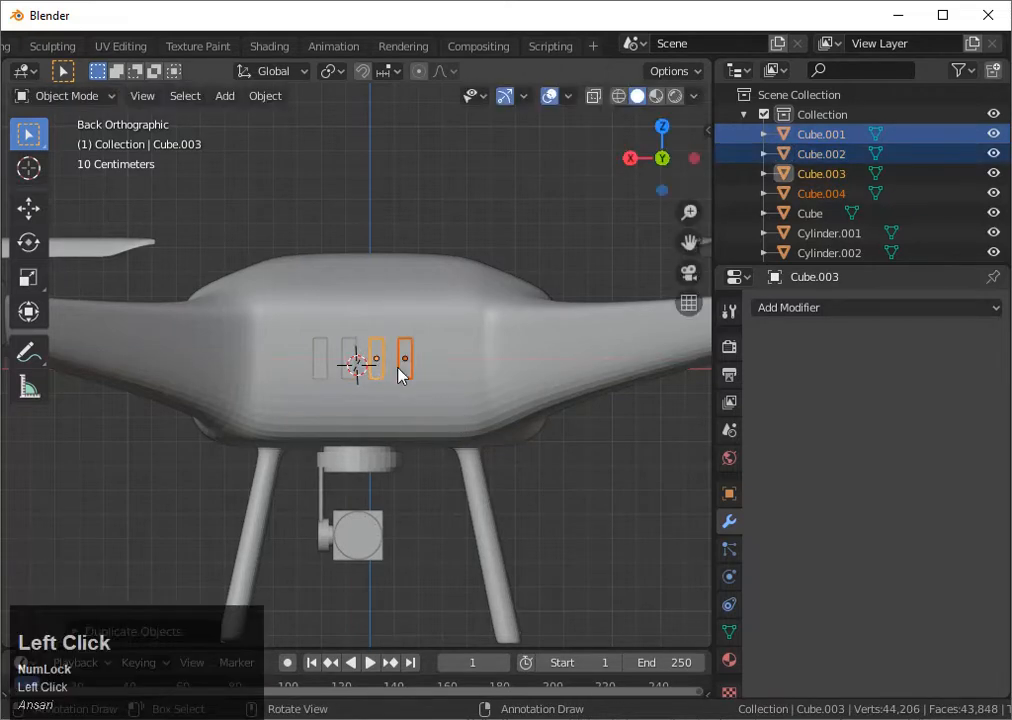
# - Duplicate the last bar about 0.11 m along X to add a fifth bar to the row
pyautogui.click(404, 362)
pyautogui.hotkey('shift', 'd')
pyautogui.press('x')
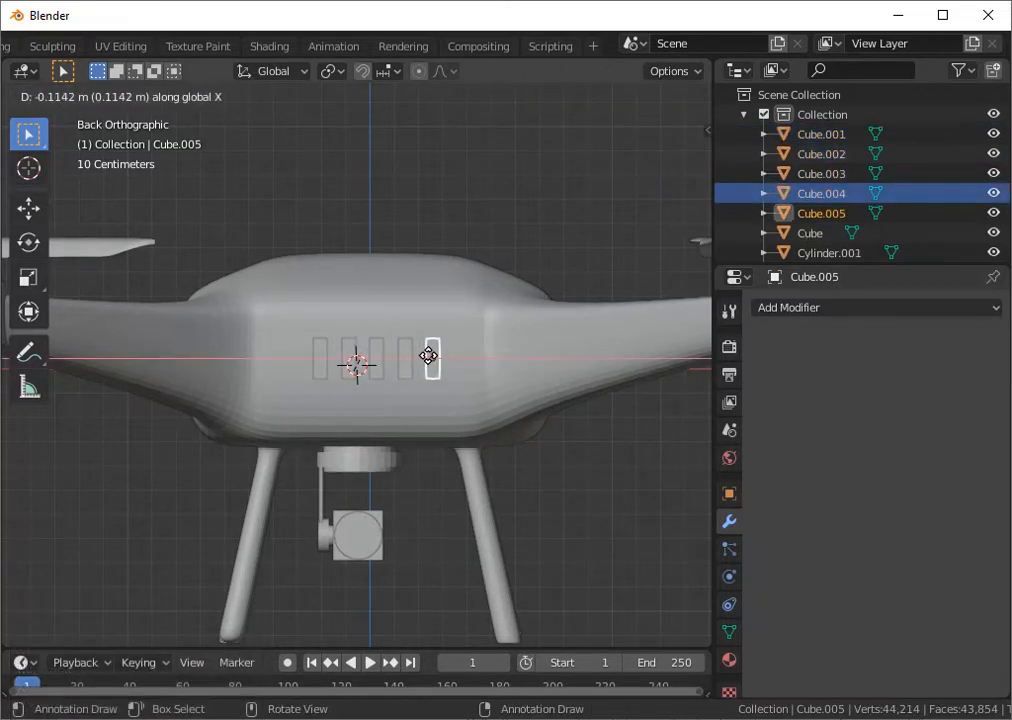
pyautogui.click(428, 356)
pyautogui.click(480, 382)
# - Select all five bars and move them together along Y slightly deeper into the drone body
pyautogui.moveTo(480, 382); pyautogui.dragTo(433, 392, button='middle')
pyautogui.scroll(4, 433, 392)
pyautogui.click(433, 366)
pyautogui.keyDown('shift'); pyautogui.click(406, 366); pyautogui.keyUp('shift')
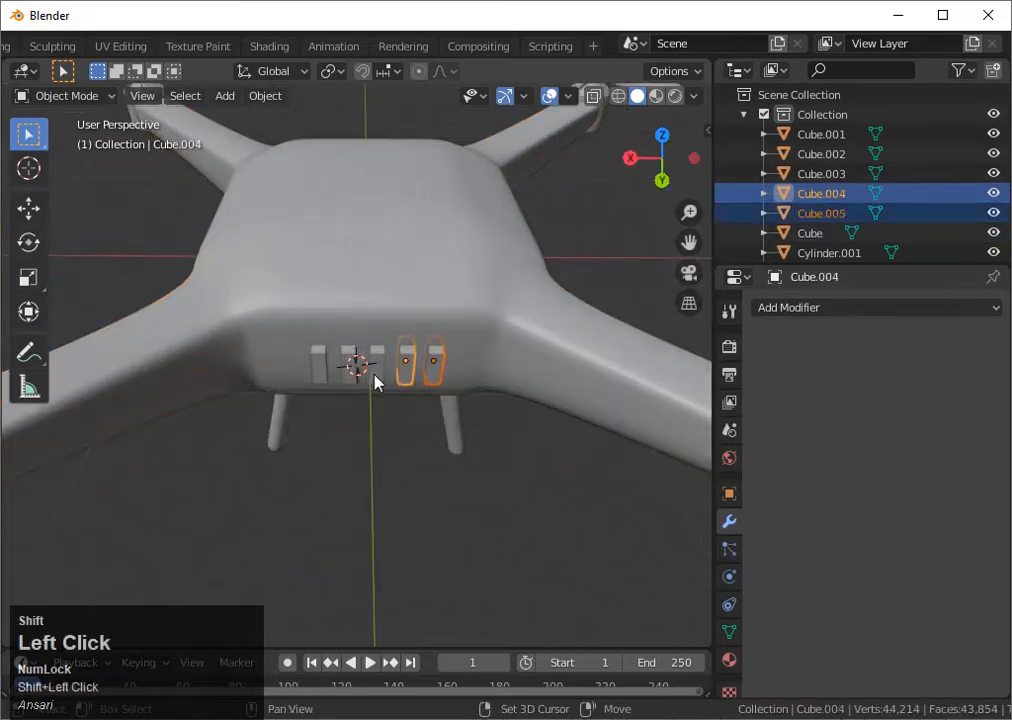
pyautogui.keyDown('shift'); pyautogui.click(376, 364); pyautogui.keyUp('shift')
pyautogui.keyDown('shift'); pyautogui.click(348, 364); pyautogui.keyUp('shift')
pyautogui.keyDown('shift'); pyautogui.click(318, 364); pyautogui.keyUp('shift')
pyautogui.press('g')
pyautogui.press('y')
pyautogui.click(379, 419)
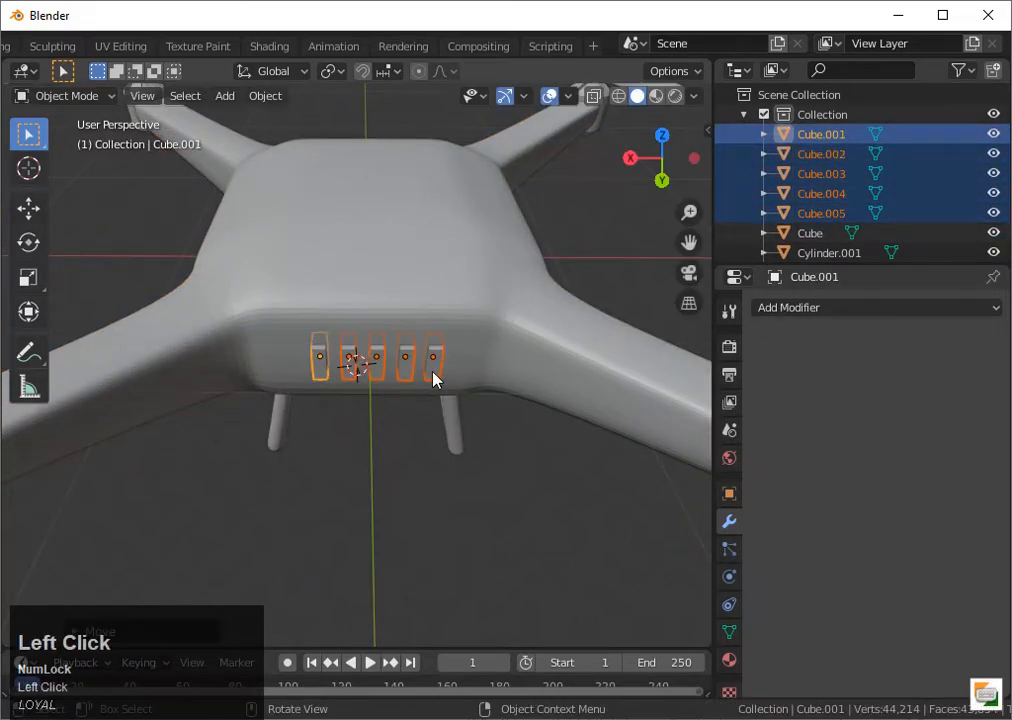
# - Duplicate the end bar of the row and place the copy above the drone body
pyautogui.scroll(-3, 436, 378)
pyautogui.moveTo(436, 378); pyautogui.dragTo(377, 409, button='middle')
pyautogui.click(364, 390)
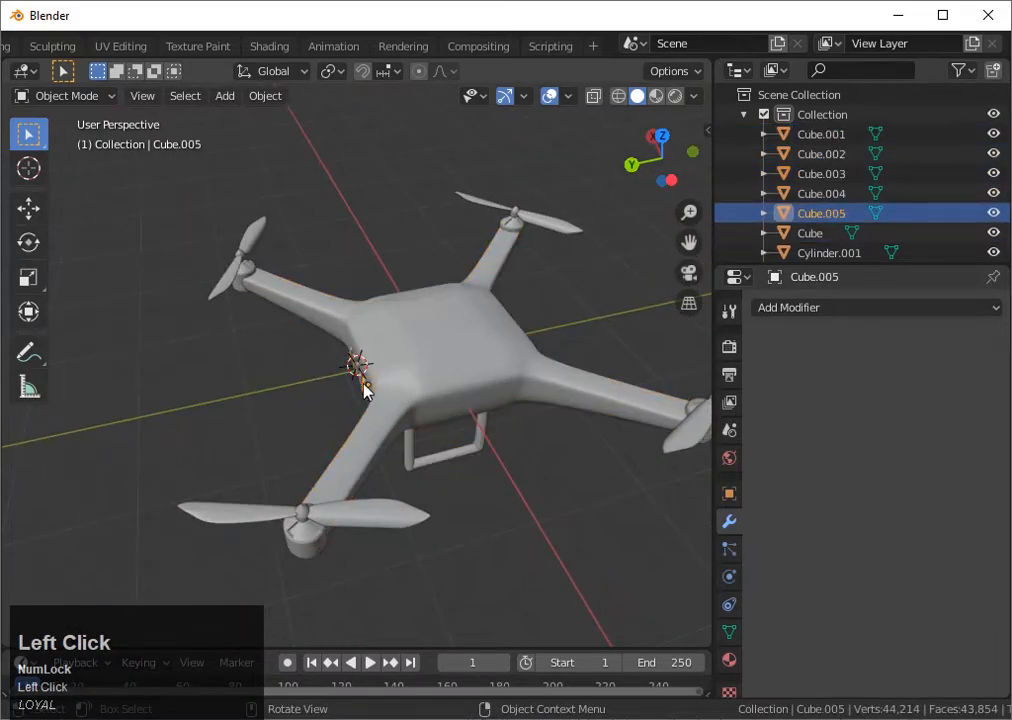
pyautogui.press('g')
pyautogui.click(422, 425)
pyautogui.hotkey('shift', 'd')
pyautogui.click(434, 375)
# - Resize the copied bar into a longer, thin strip running along Y
pyautogui.press('s')
pyautogui.press('x')
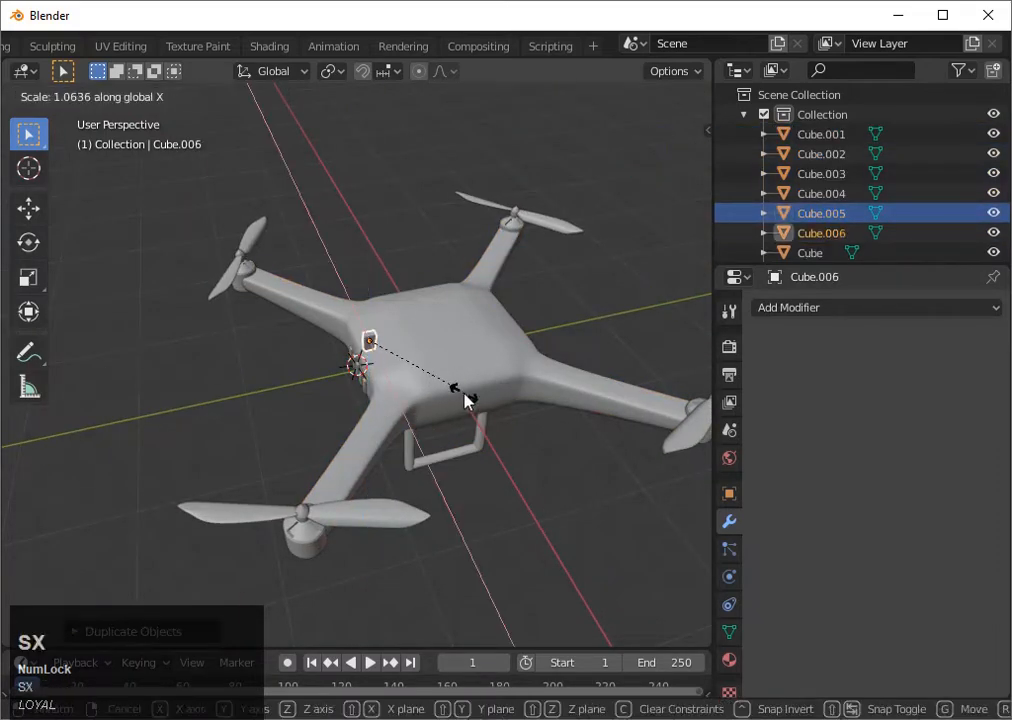
pyautogui.click(97, 468)
pyautogui.press('KP_7')
pyautogui.press('s')
pyautogui.press('x')
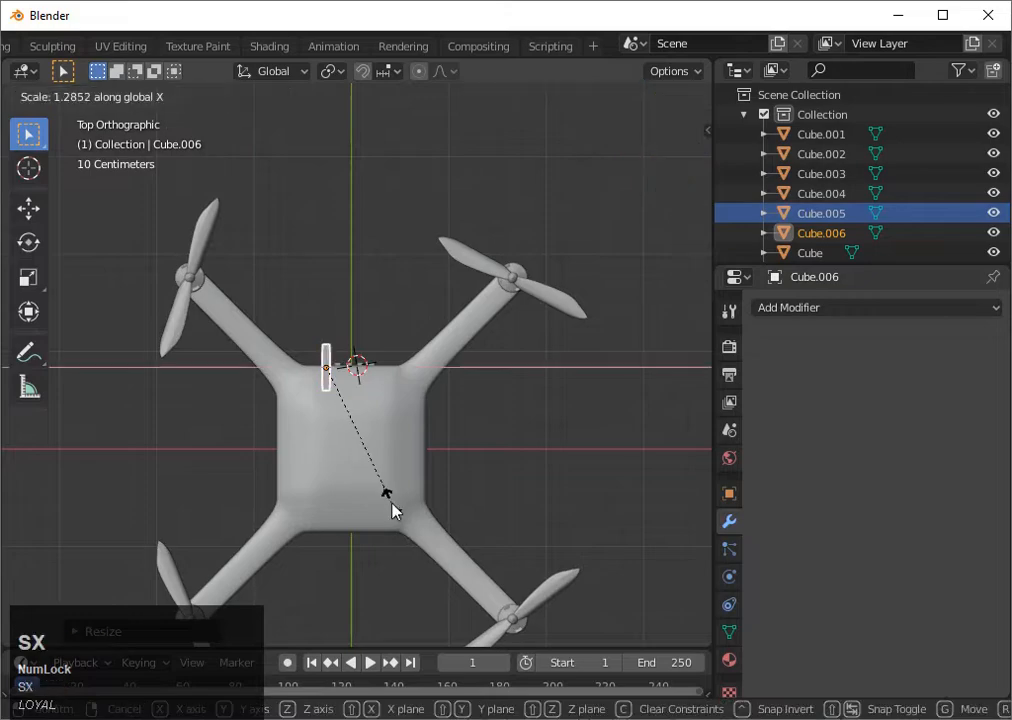
pyautogui.click(421, 562)
# - Center the strip along Y and position it above the body's top edge on the −X side
pyautogui.click(662, 158)
pyautogui.click(630, 158)
pyautogui.press('g')
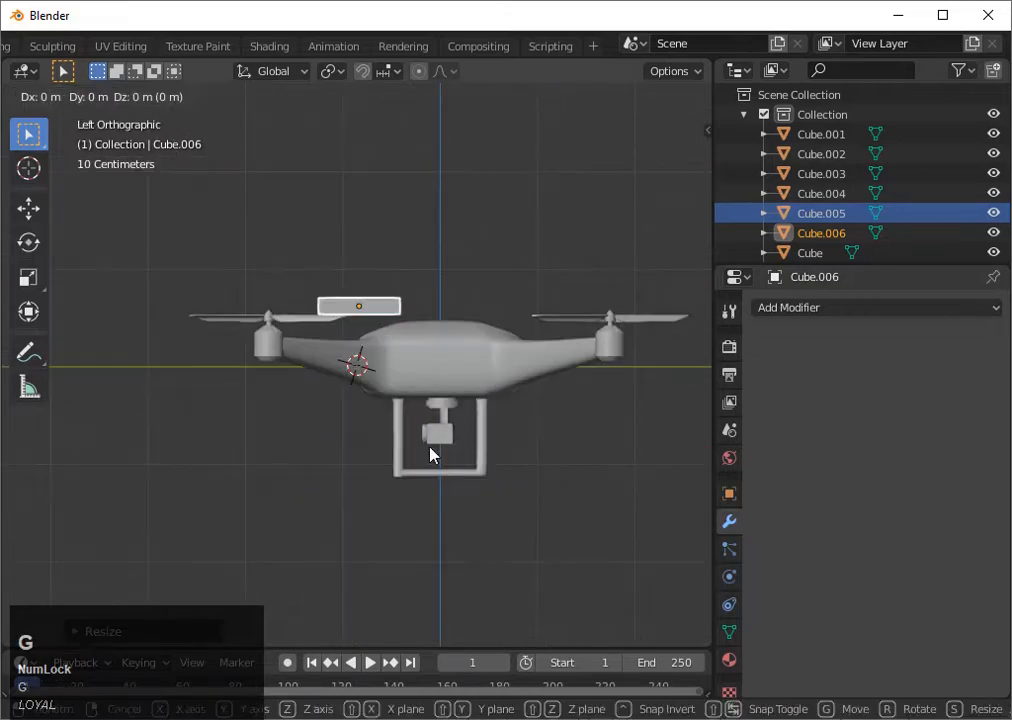
pyautogui.click(507, 458)
pyautogui.click(662, 127)
pyautogui.moveTo(357, 449); pyautogui.dragTo(420, 290, button='middle')
pyautogui.click(639, 165)
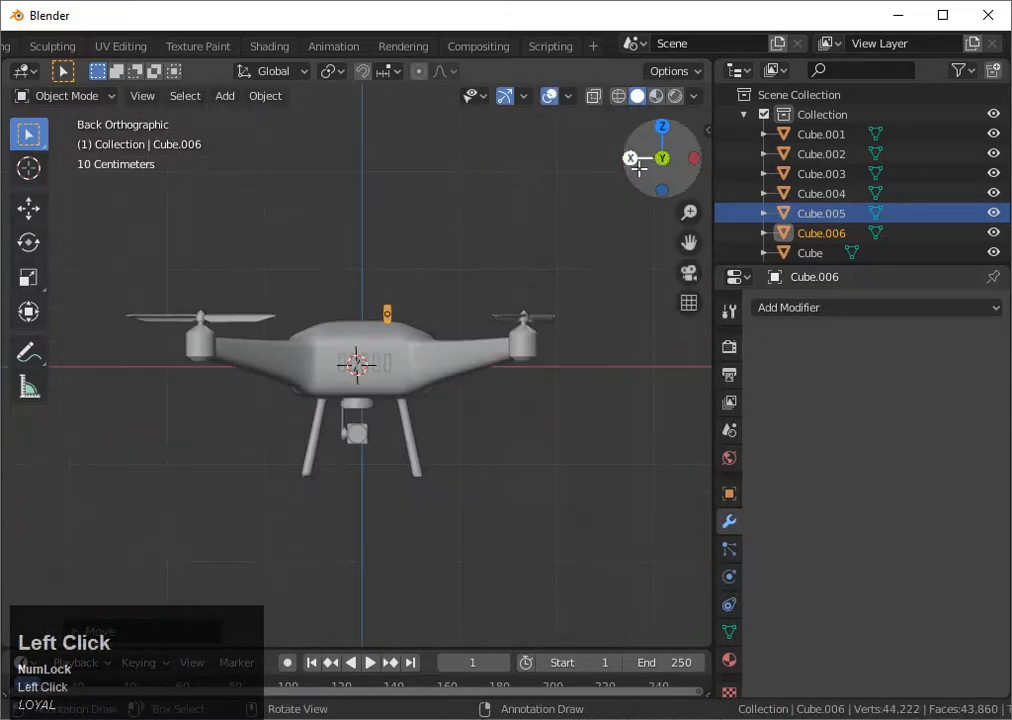
pyautogui.click(662, 127)
pyautogui.press('g')
pyautogui.click(377, 515)
pyautogui.scroll(2, 377, 519)
pyautogui.scroll(-2, 377, 519)
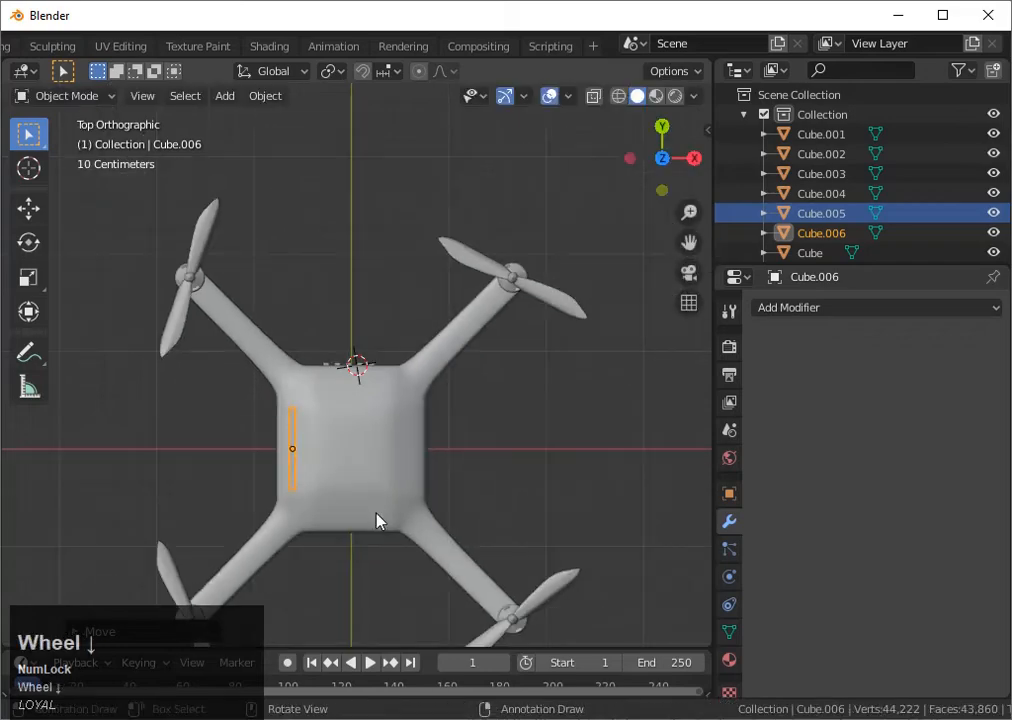
pyautogui.moveTo(377, 519); pyautogui.dragTo(404, 377, button='middle')
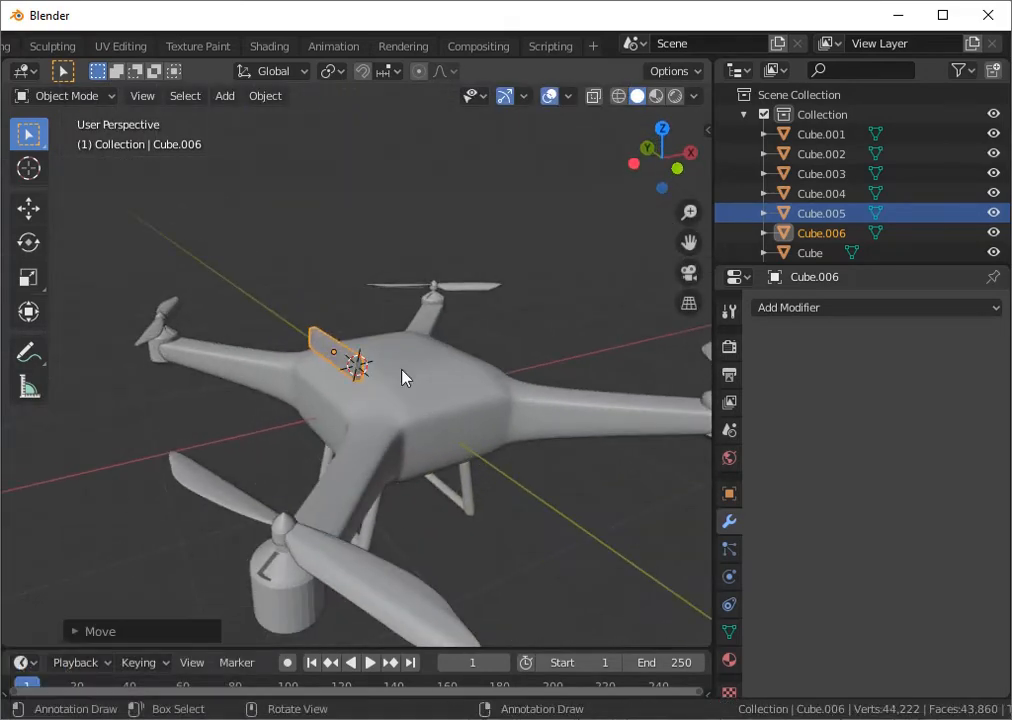
# - Narrow the strip slightly along X and duplicate it along X to form a parallel pair
pyautogui.click(662, 127)
pyautogui.moveTo(355, 330); pyautogui.dragTo(355, 267, button='middle')
pyautogui.scroll(-3, 341, 447)
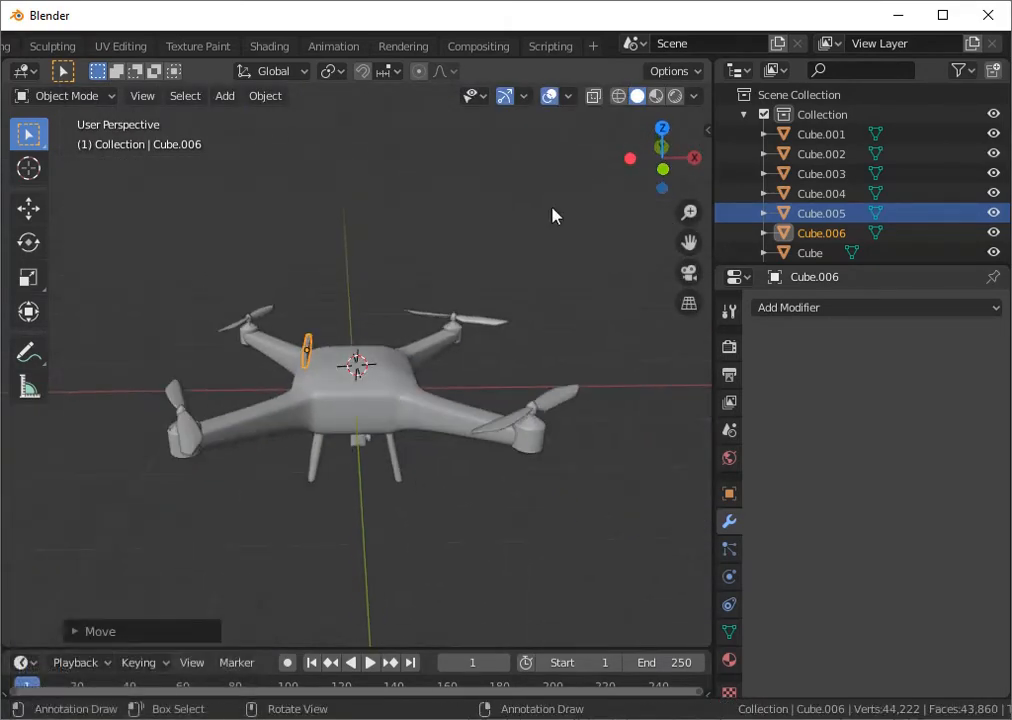
pyautogui.click(662, 128)
pyautogui.scroll(5, 393, 400)
pyautogui.press('s')
pyautogui.press('x')
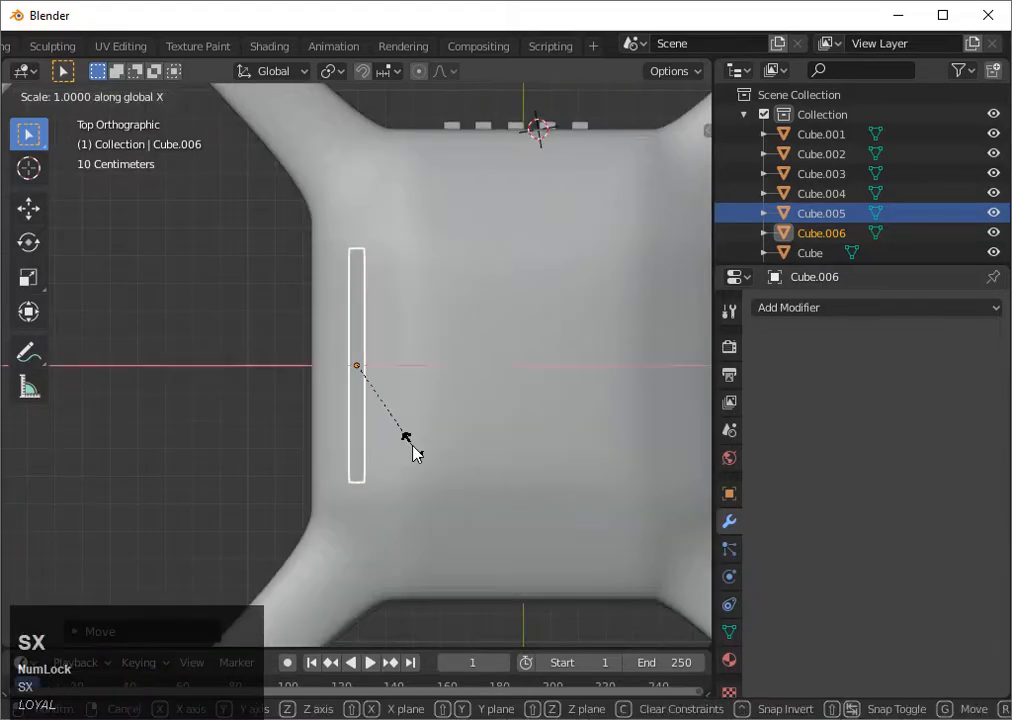
pyautogui.click(400, 432)
pyautogui.hotkey('shift', 'd')
pyautogui.press('x')
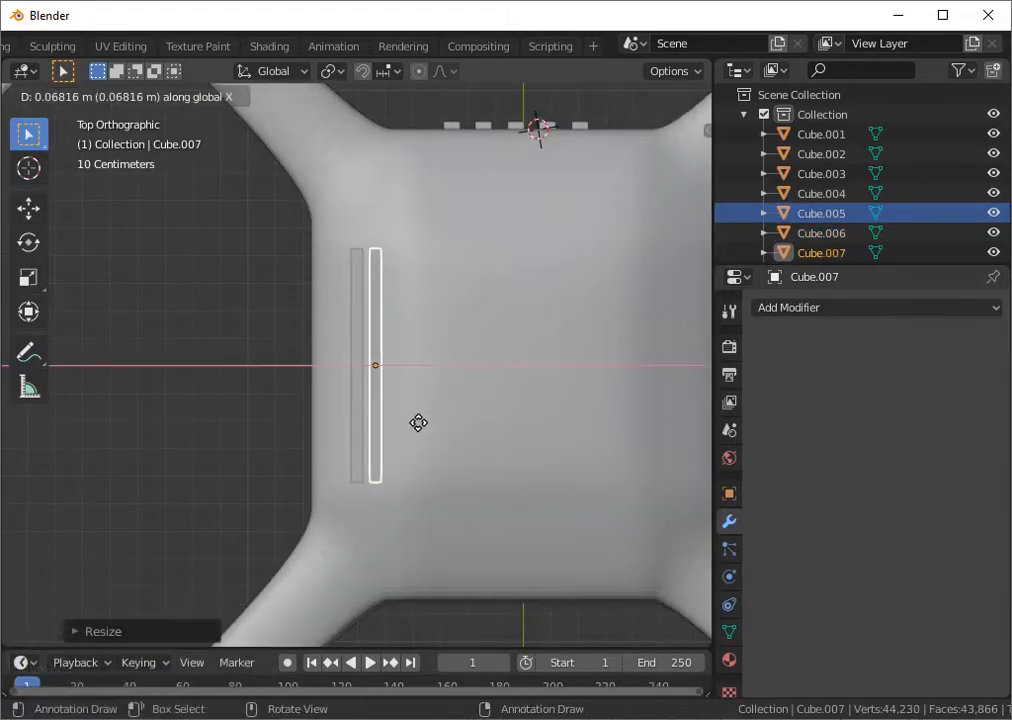
pyautogui.click(448, 430)
# - Select both strips, lower them along Z onto the body's −X shoulder and tilt them toward its slope
pyautogui.click(662, 190)
pyautogui.keyDown('shift'); pyautogui.click(356, 365); pyautogui.keyUp('shift')
pyautogui.press('g')
pyautogui.press('z')
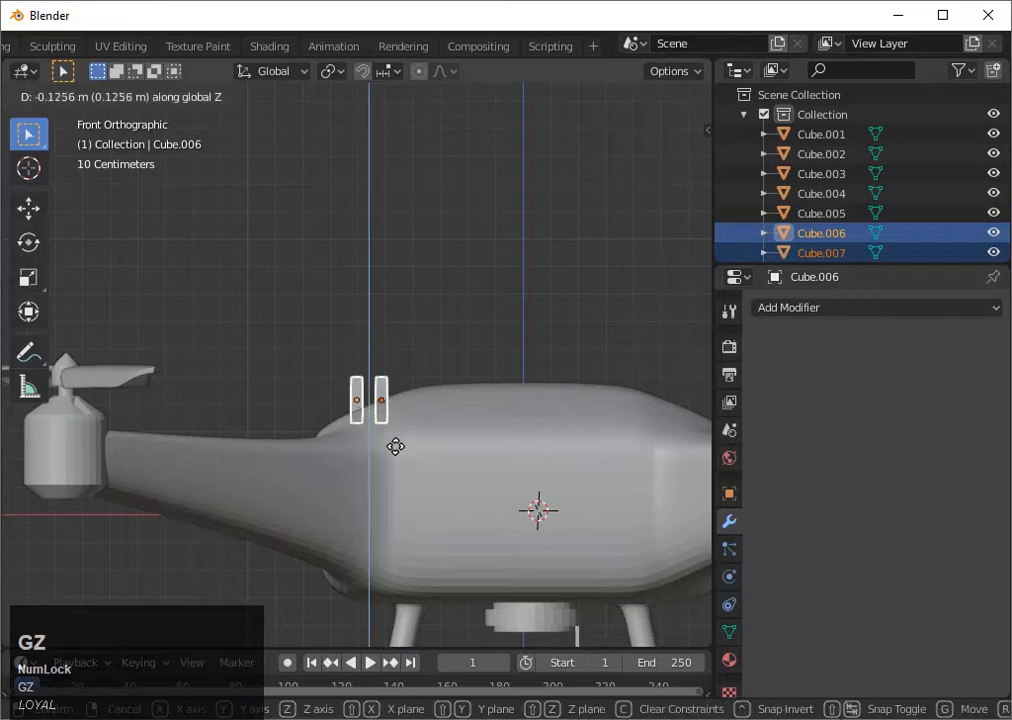
pyautogui.click(398, 468)
pyautogui.press('r')
pyautogui.click(446, 432)
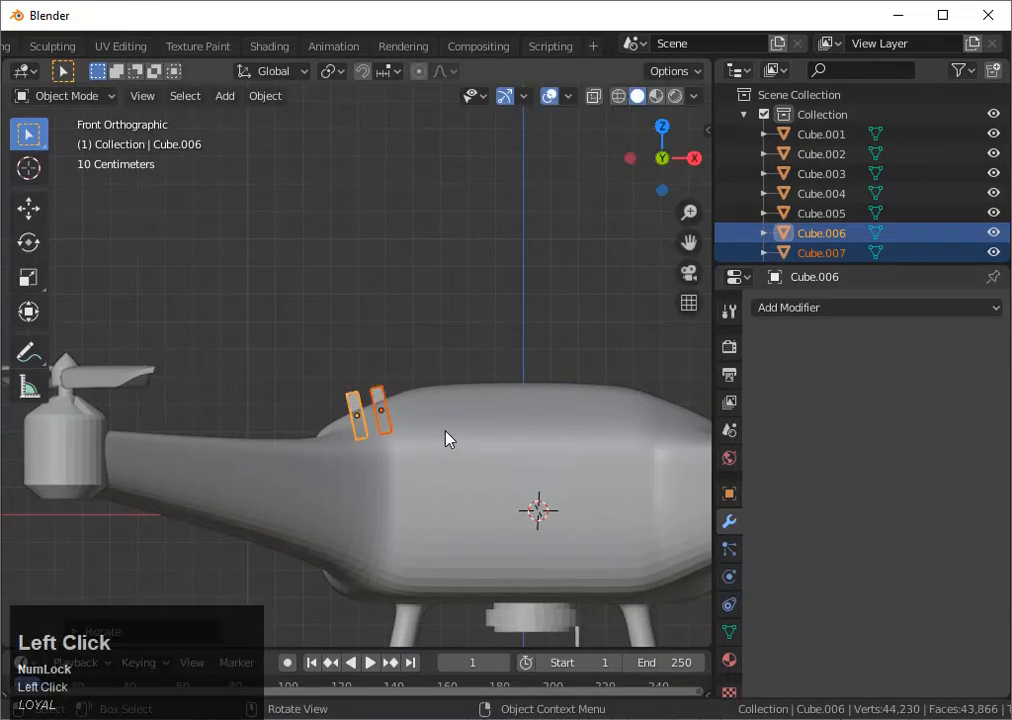
# - Sink the two strips along their local Z into the shoulder and refine their tilt to match its slope
pyautogui.press('g')
pyautogui.press('z')
pyautogui.press('z')
pyautogui.click(450, 445)
pyautogui.press('g')
pyautogui.press('z')
pyautogui.press('z')
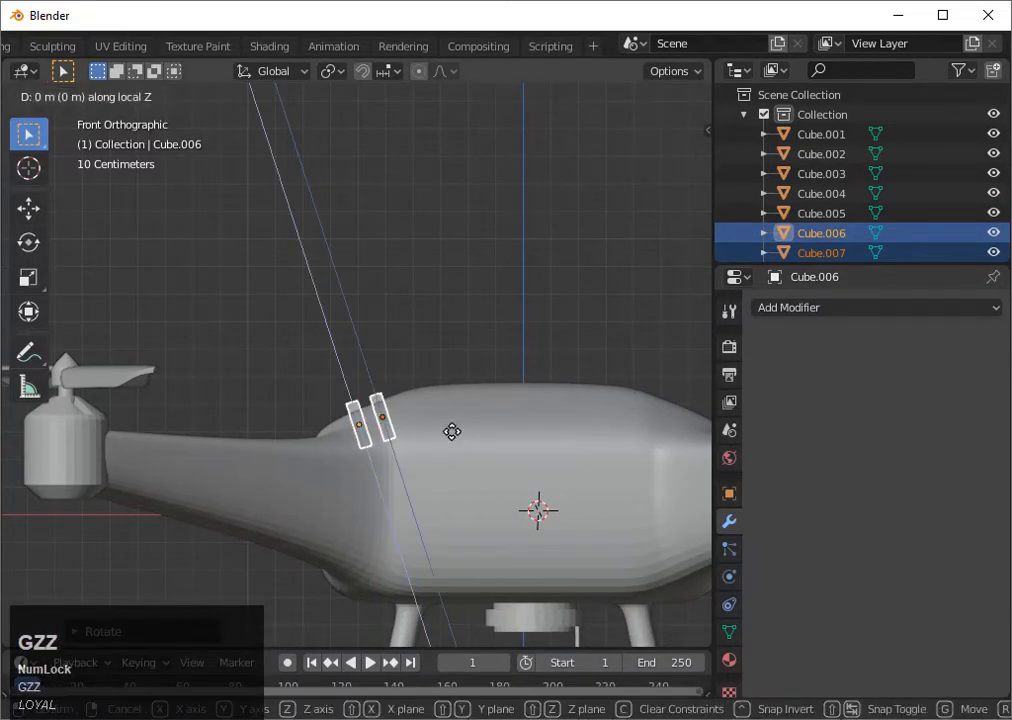
pyautogui.press('r')
pyautogui.click(455, 435)
# - Shorten both strips along local Z and shift them outward along local Z to sit at the body's surface
pyautogui.press('s')
pyautogui.press('z')
pyautogui.press('z')
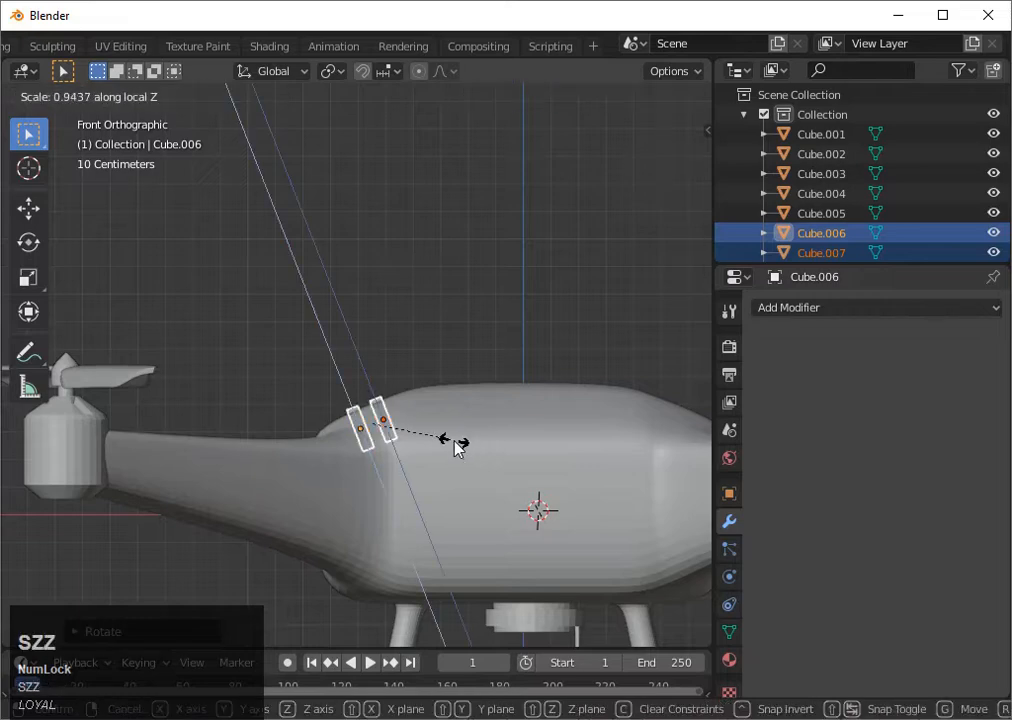
pyautogui.click(421, 430)
pyautogui.press('g')
pyautogui.press('z')
pyautogui.press('z')
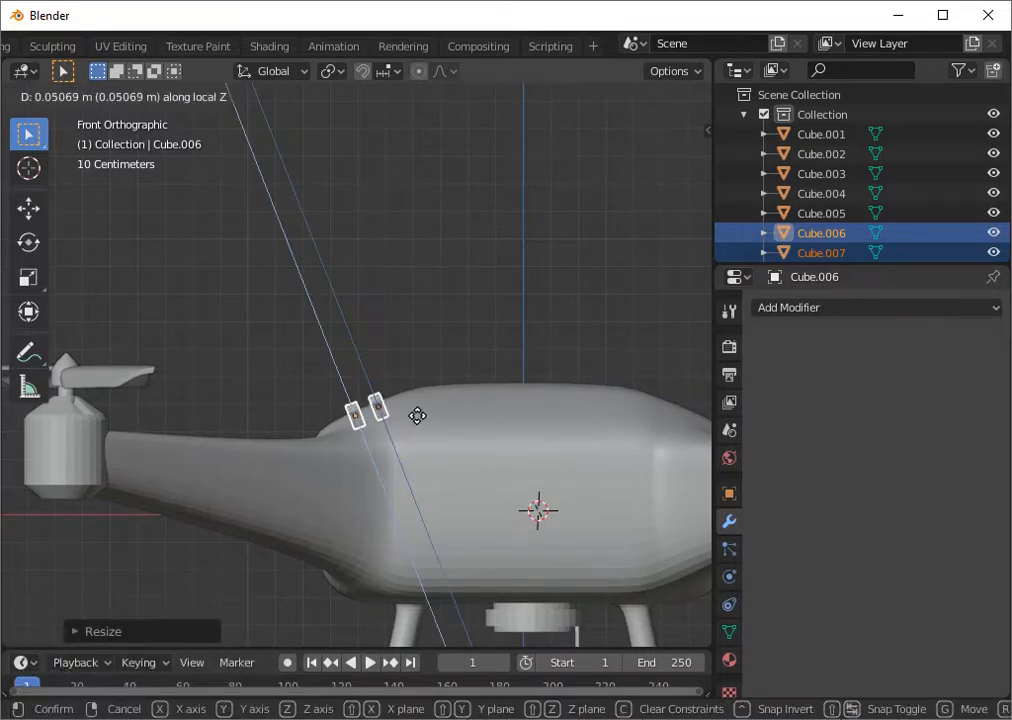
pyautogui.click(418, 423)
# - Duplicate the strip pair along X to the body's +X shoulder and rotate the copies to match the opposite slope
pyautogui.scroll(-4, 420, 420)
pyautogui.hotkey('shift', 'd')
pyautogui.press('x')
pyautogui.click(573, 400)
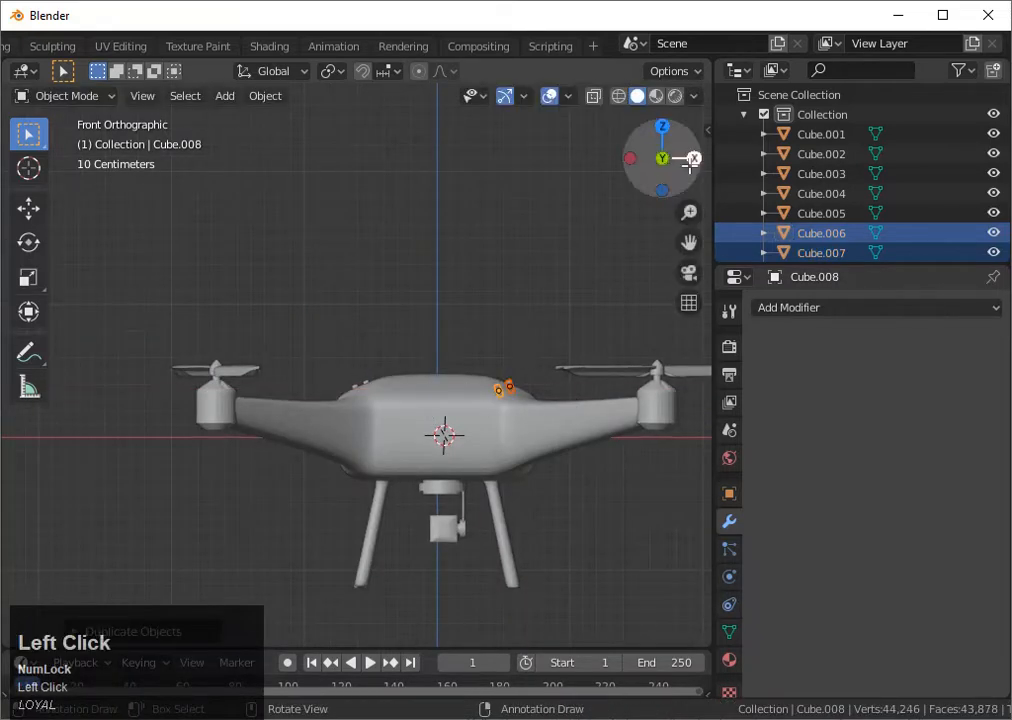
pyautogui.scroll(6, 559, 395)
pyautogui.press('r')
pyautogui.click(405, 478)
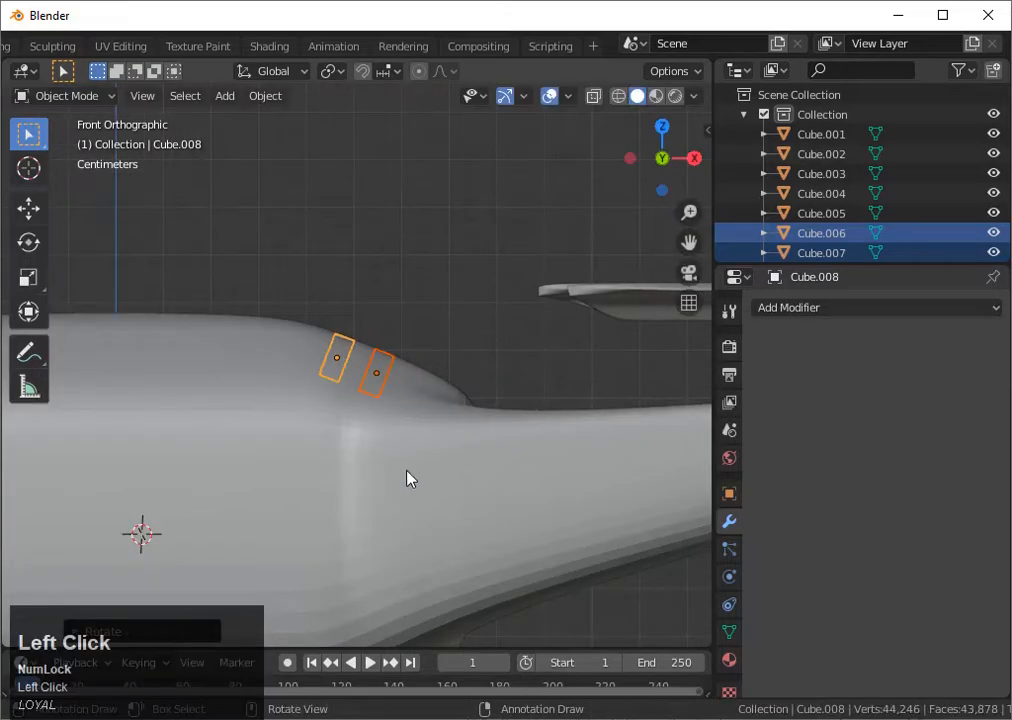
# - Adjust the copied strips along local Z and X to seat them in the +X shoulder
pyautogui.press('g')
pyautogui.press('z')
pyautogui.press('z')
pyautogui.click(409, 468)
pyautogui.press('x')
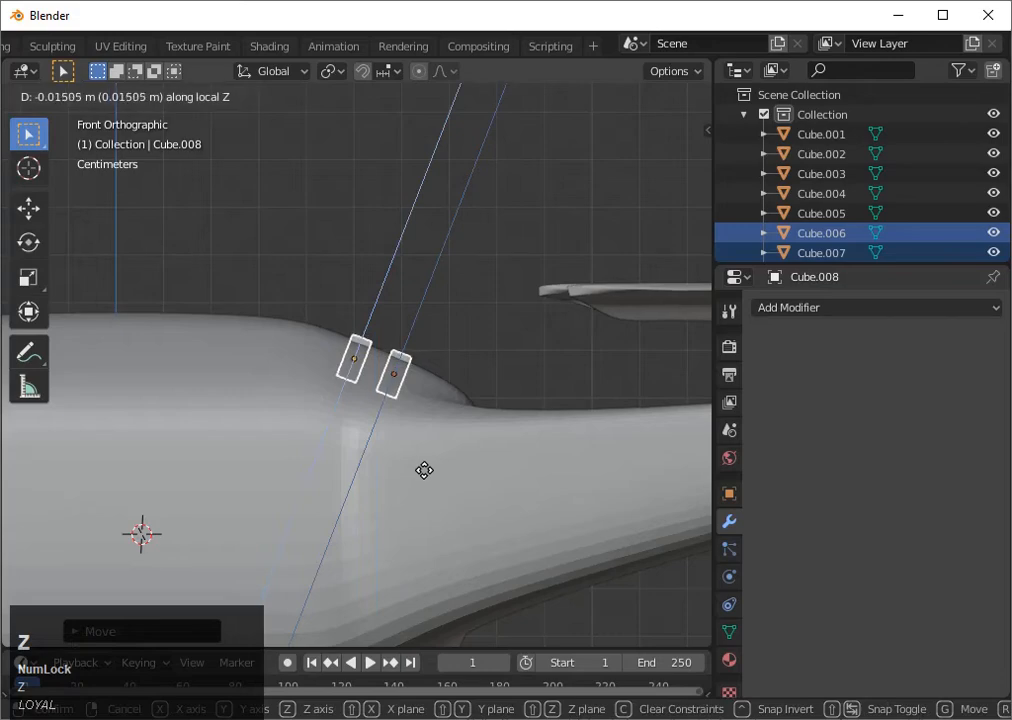
pyautogui.click(427, 468)
pyautogui.click(428, 462)
# - Examine the drone with its top strips from several angles and check the body's mesh in Edit Mode
pyautogui.scroll(-6, 428, 459)
pyautogui.scroll(3, 428, 426)
pyautogui.moveTo(428, 426); pyautogui.dragTo(506, 558, button='middle')
pyautogui.scroll(-3, 506, 558)
pyautogui.moveTo(517, 398); pyautogui.dragTo(264, 538, button='middle')
pyautogui.press('Tab')
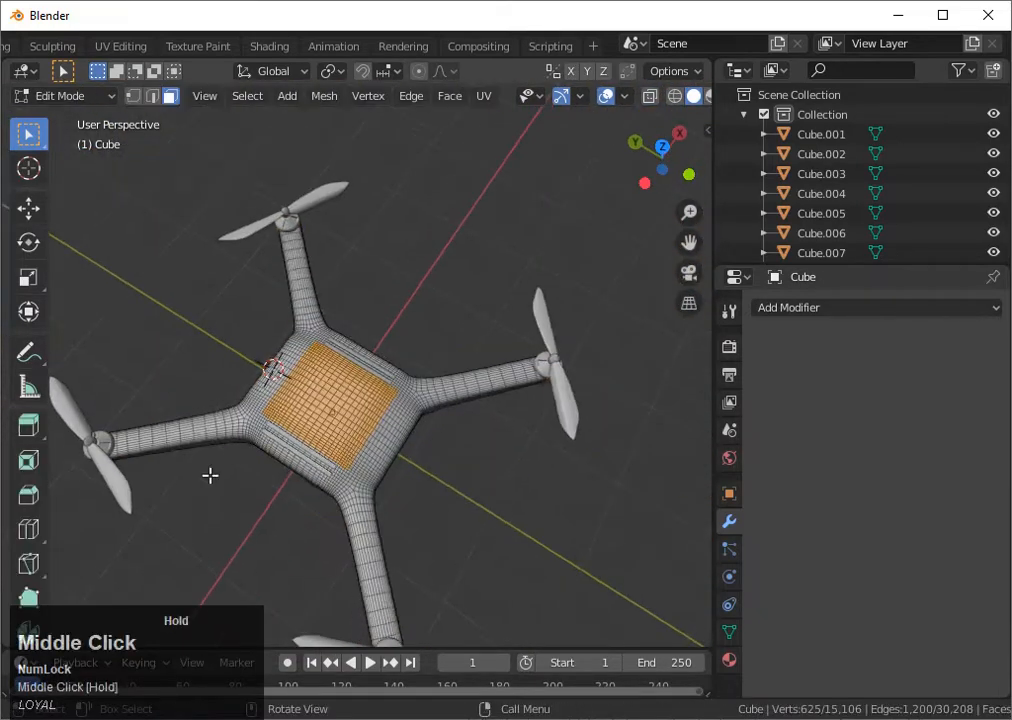
pyautogui.scroll(4, 210, 474)
pyautogui.moveTo(210, 474); pyautogui.dragTo(124, 517, button='middle')
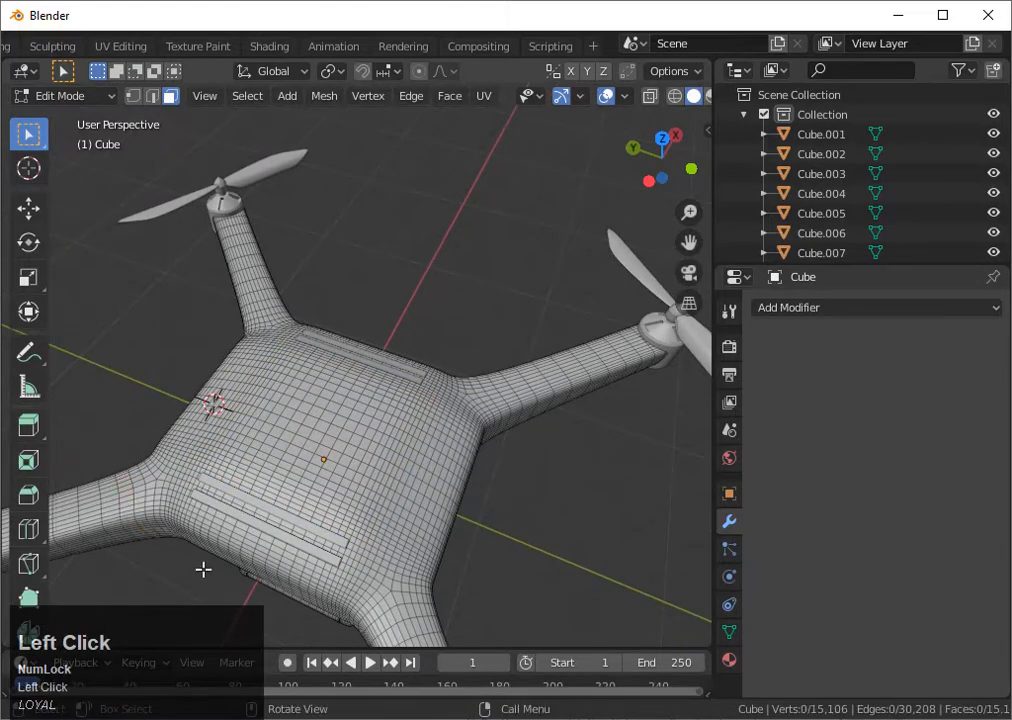
pyautogui.scroll(-3, 203, 569)
pyautogui.hotkey('shift', 'z')
pyautogui.press('Tab')
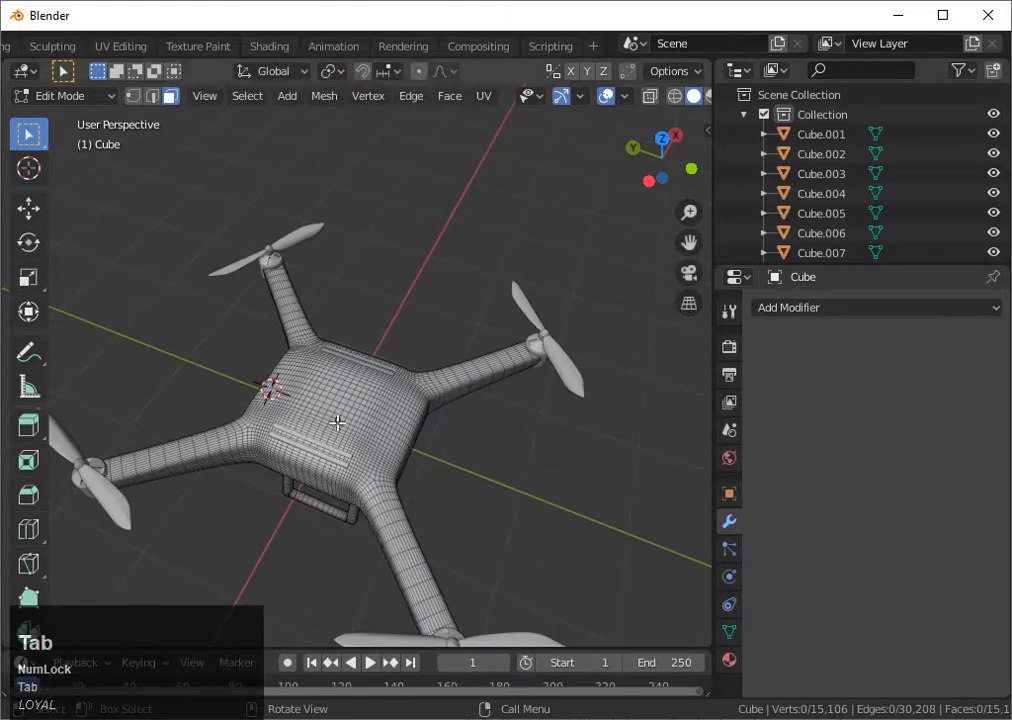
pyautogui.press('Tab')
# - Switch to the Shading workspace, shrink the file and image areas and enlarge the 3D view of the drone
pyautogui.click(283, 50)
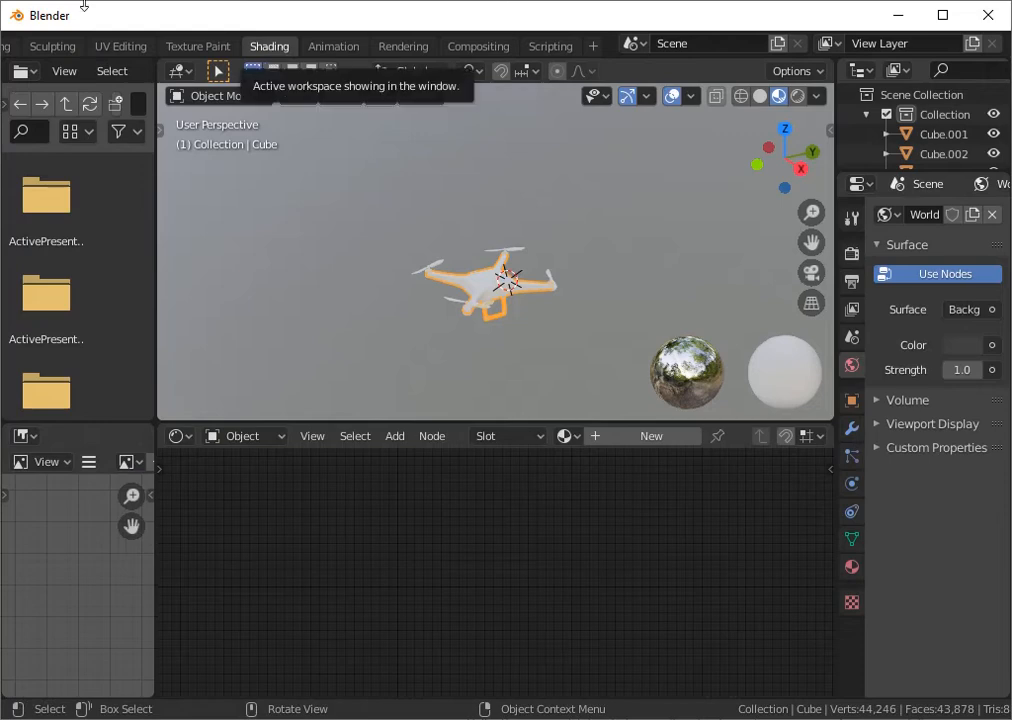
pyautogui.moveTo(156, 341); pyautogui.dragTo(38, 418)
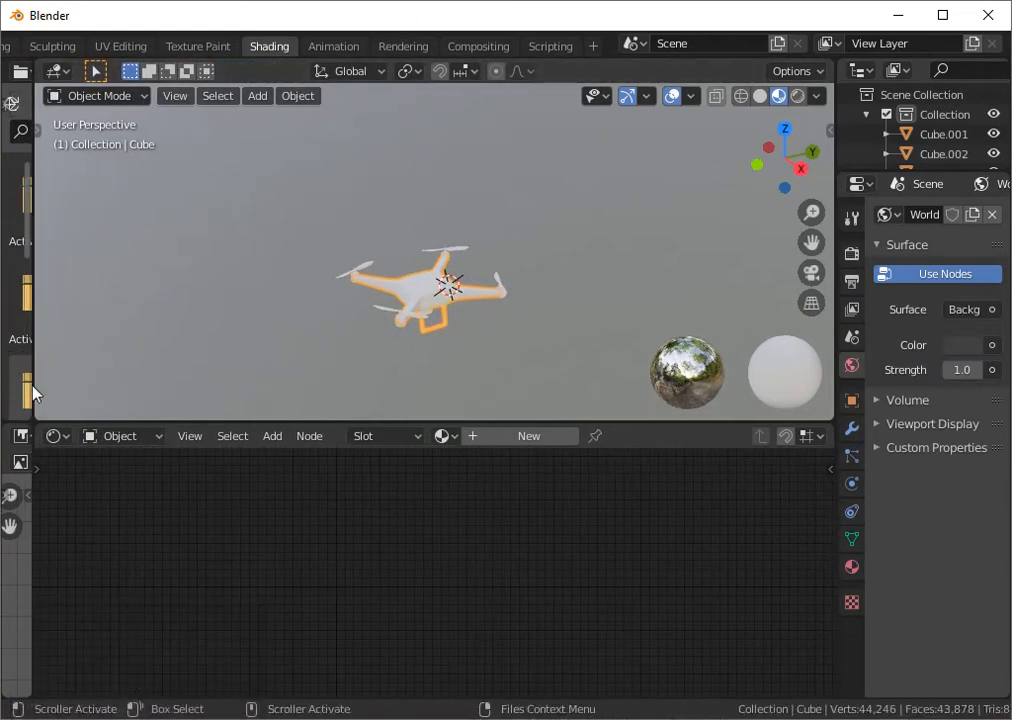
pyautogui.click(26, 302)
pyautogui.scroll(2, 620, 400)
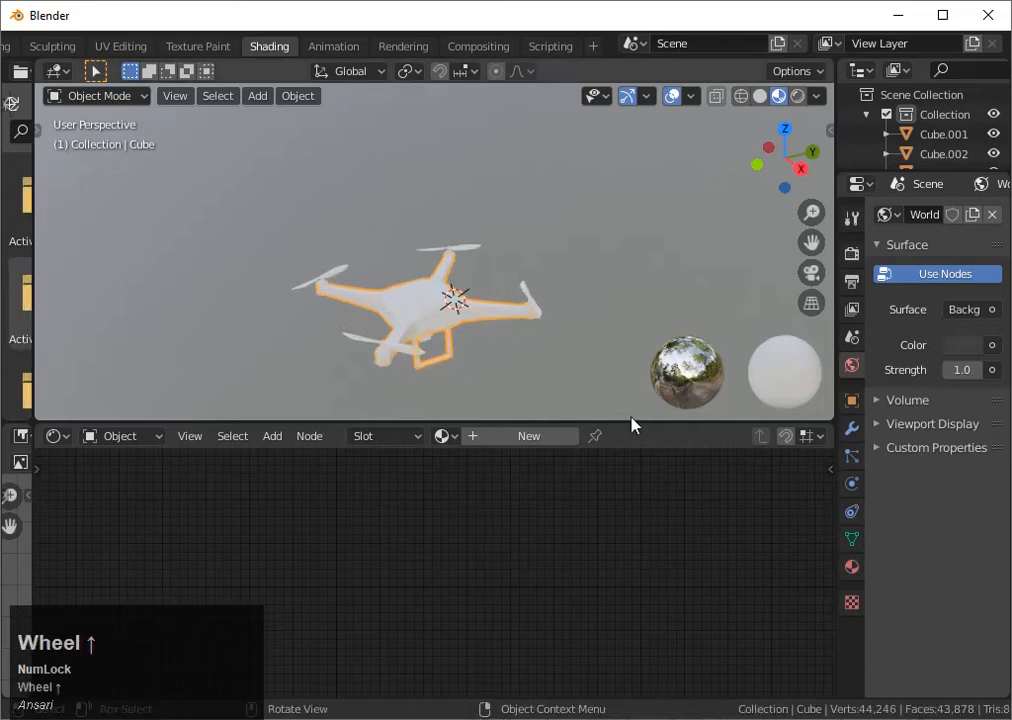
pyautogui.moveTo(636, 428); pyautogui.dragTo(610, 500)
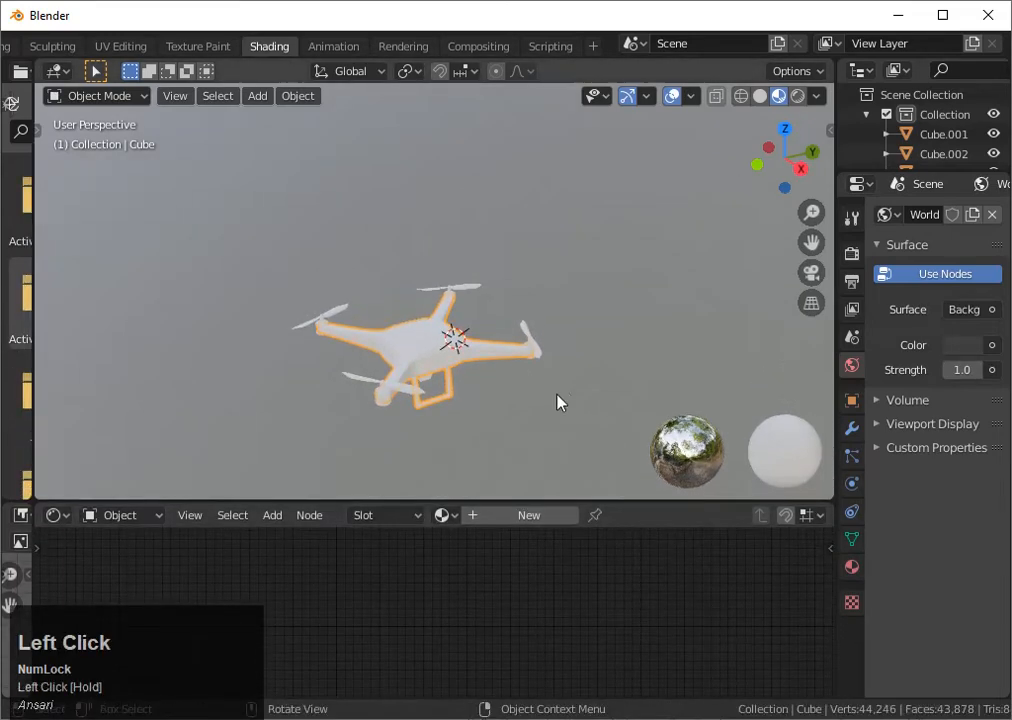
# - Create a new material for the drone body and set its base color to a near-white grey
pyautogui.click(500, 515)
pyautogui.scroll(2, 445, 596)
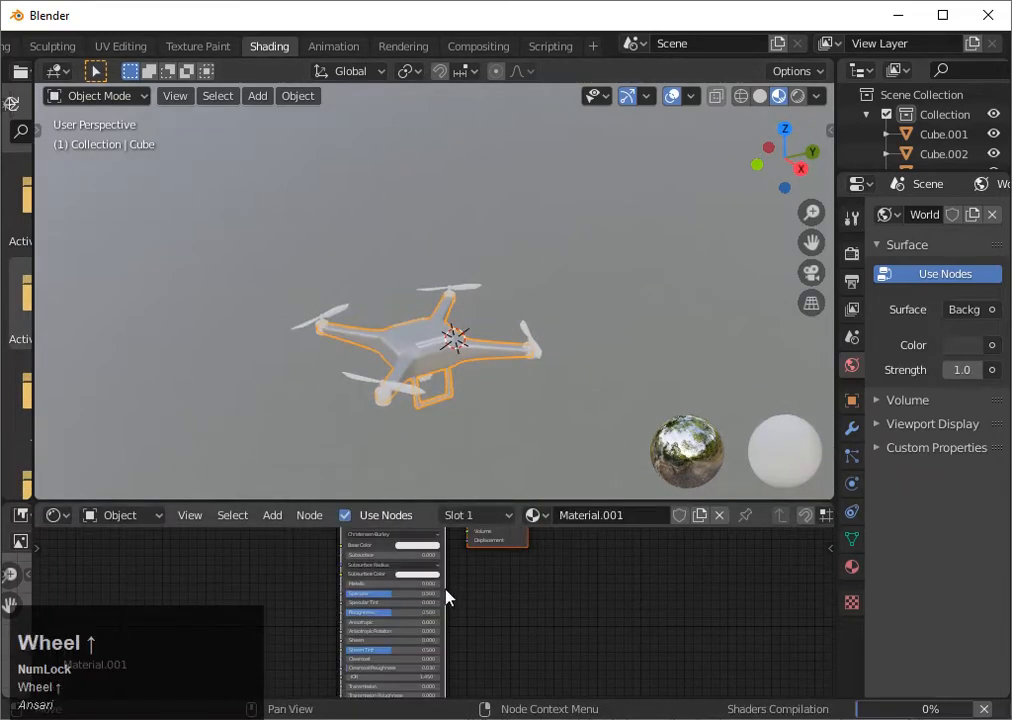
pyautogui.click(428, 536)
pyautogui.scroll(4, 445, 597)
pyautogui.scroll(3, 475, 580)
pyautogui.click(512, 558)
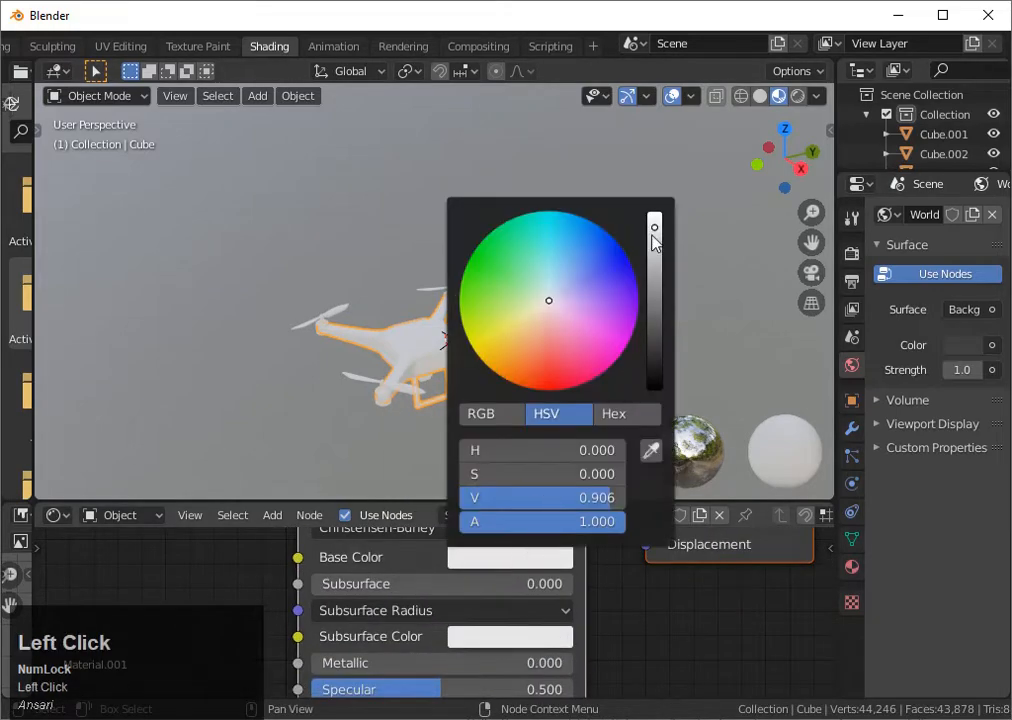
pyautogui.moveTo(655, 219); pyautogui.dragTo(655, 233)
# - Set the body material's Metallic value to 0.950
pyautogui.scroll(4, 400, 598)
pyautogui.moveTo(400, 598); pyautogui.dragTo(421, 545, button='middle')
pyautogui.scroll(5, 462, 408)
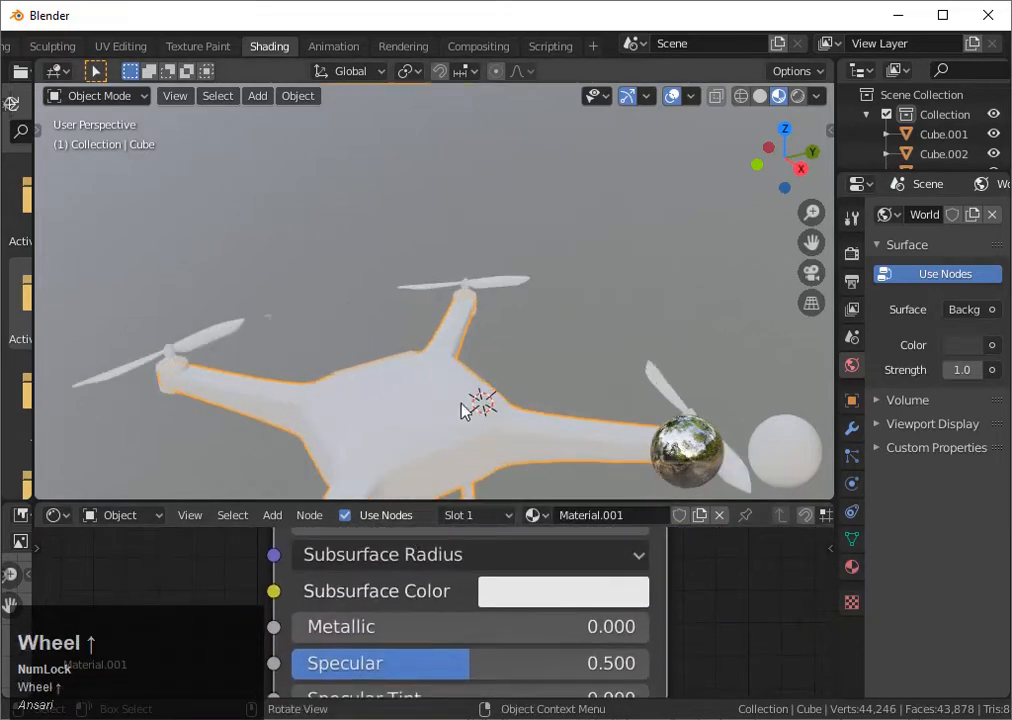
pyautogui.moveTo(811, 243); pyautogui.dragTo(798, 100)
pyautogui.moveTo(334, 630); pyautogui.dragTo(592, 603)
pyautogui.scroll(-6, 650, 578)
pyautogui.moveTo(660, 577); pyautogui.dragTo(578, 613, button='middle')
pyautogui.click(425, 323)
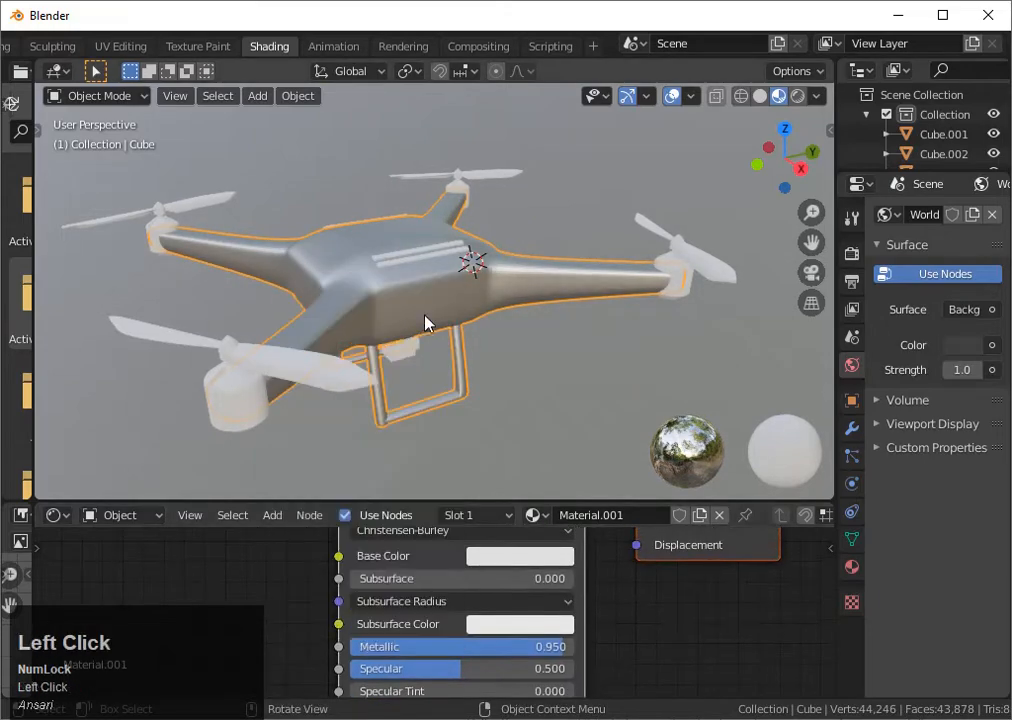
# - Adjust the brightness of the body material's base color and lower its Roughness to about 0.318
pyautogui.scroll(2, 425, 323)
pyautogui.click(519, 555)
pyautogui.moveTo(648, 288); pyautogui.dragTo(646, 258)
pyautogui.moveTo(368, 533); pyautogui.dragTo(368, 477, button='middle')
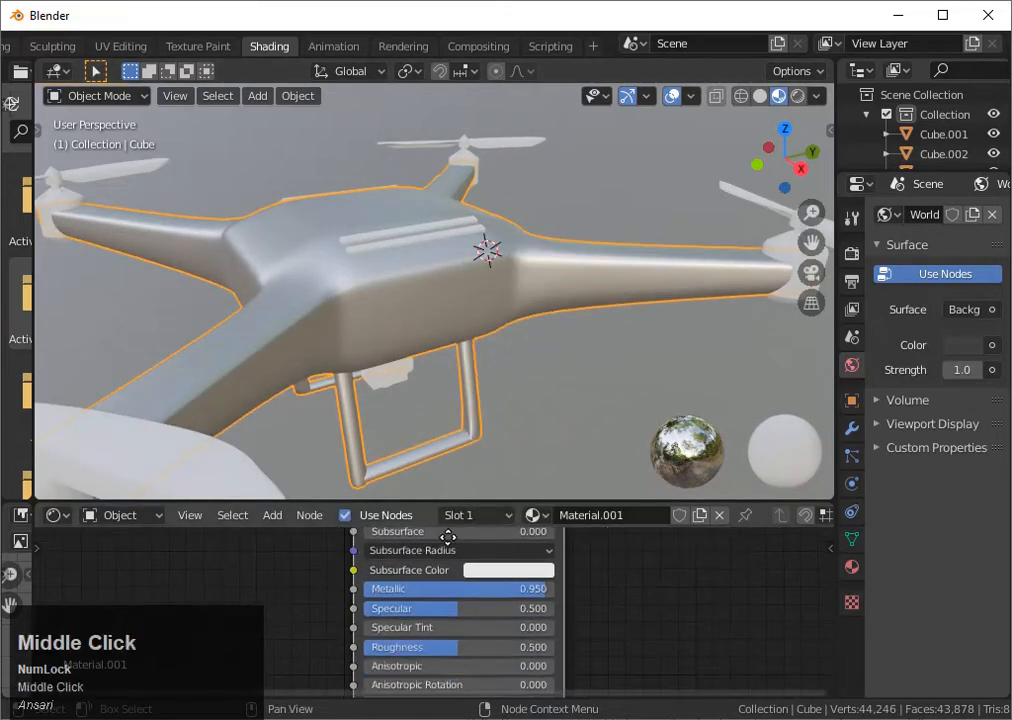
pyautogui.scroll(2, 368, 477)
pyautogui.scroll(-3, 369, 478)
pyautogui.moveTo(462, 580); pyautogui.dragTo(429, 582)
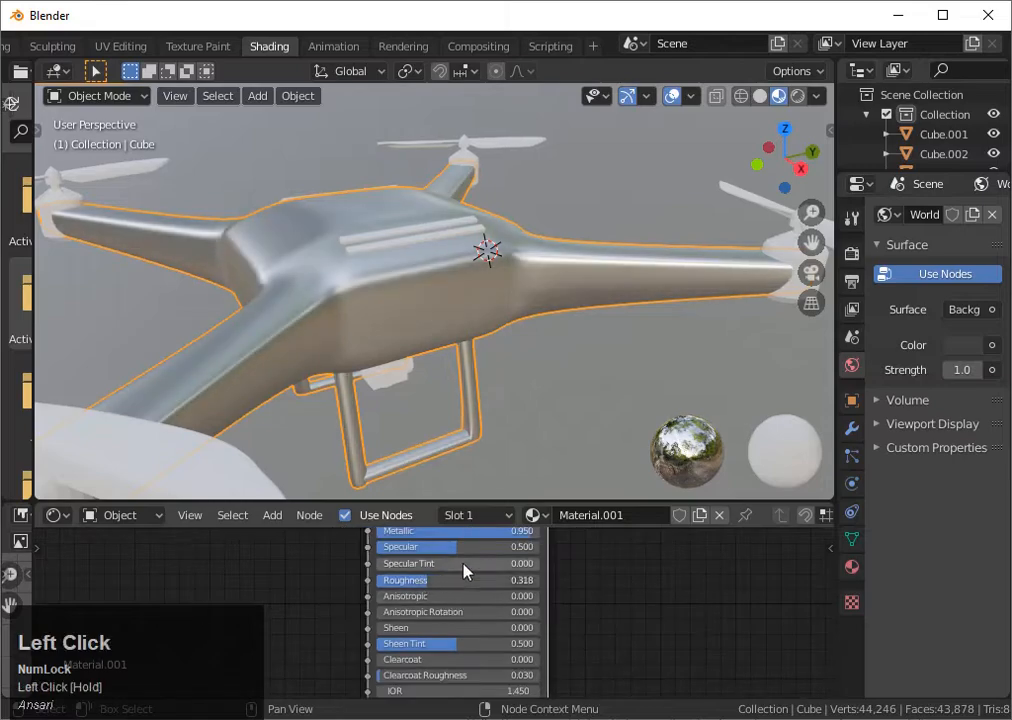
# - Reduce the metallic look of the body material and fine-tune its shader values for a smooth white finish
pyautogui.moveTo(492, 562); pyautogui.dragTo(393, 541)
pyautogui.moveTo(398, 612)
pyautogui.mouseDown()
pyautogui.moveTo(366, 602)
pyautogui.moveTo(409, 606)
pyautogui.mouseUp()
pyautogui.moveTo(446, 558); pyautogui.dragTo(472, 566)
# - Inspect the shaded drone from the side and underneath, selecting an end-face bar and the camera lens
pyautogui.scroll(3, 413, 320)
pyautogui.moveTo(417, 326); pyautogui.dragTo(318, 318, button='middle')
pyautogui.click(565, 270)
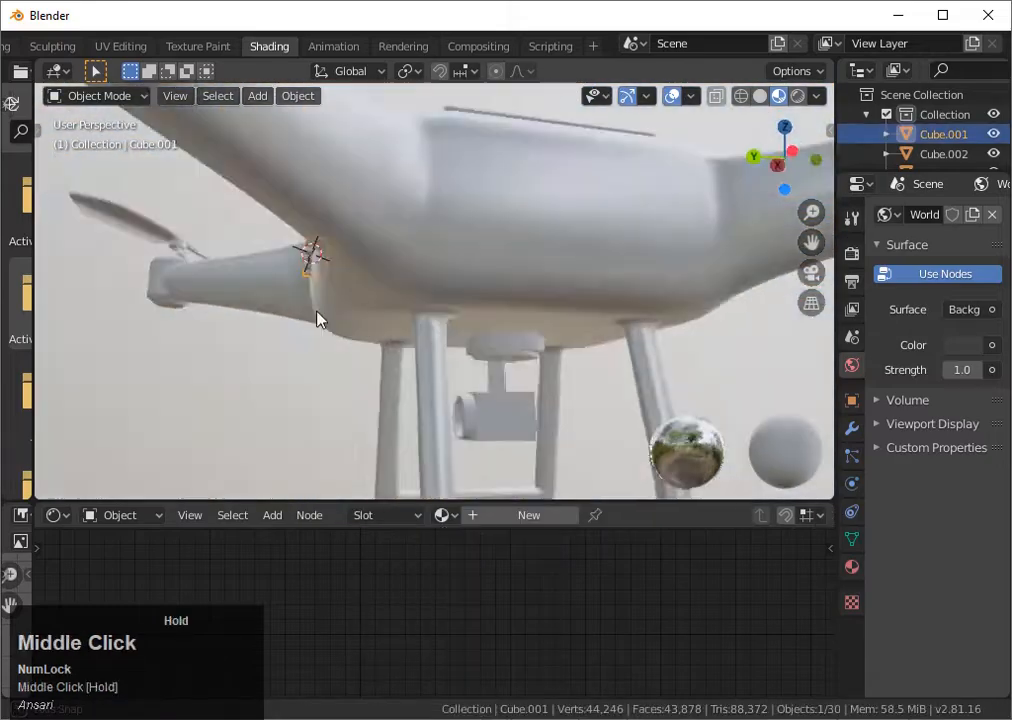
pyautogui.scroll(-3, 535, 332)
pyautogui.moveTo(535, 332); pyautogui.dragTo(645, 273, button='middle')
pyautogui.scroll(3, 620, 310)
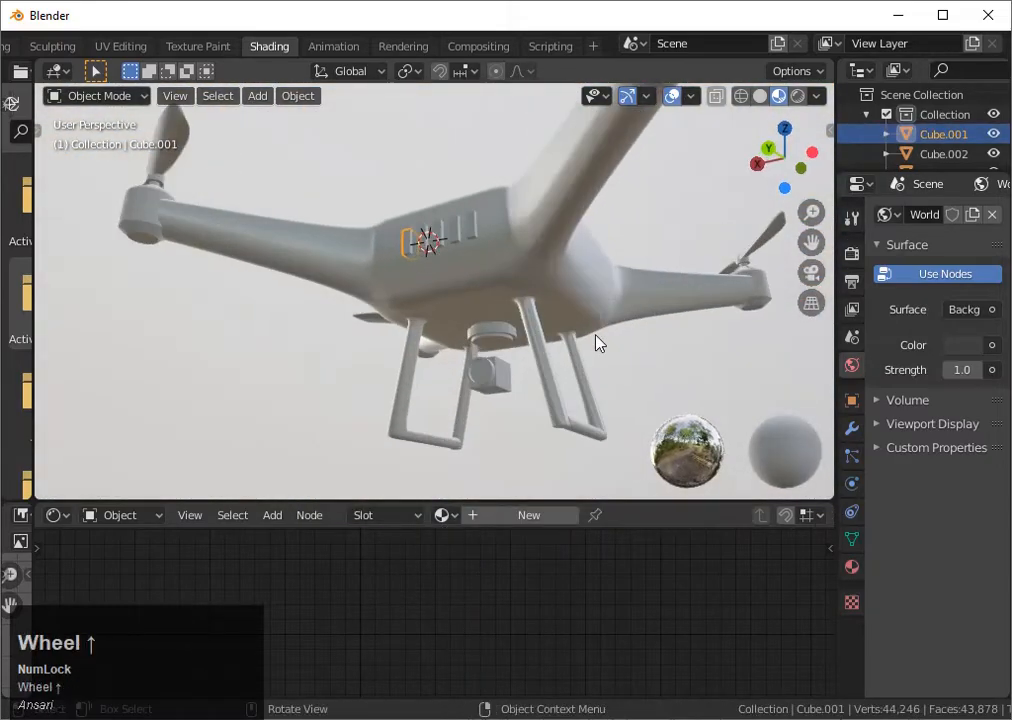
pyautogui.moveTo(596, 343); pyautogui.dragTo(585, 368, button='middle')
pyautogui.click(474, 391)
pyautogui.scroll(3, 422, 617)
pyautogui.click(450, 386)
pyautogui.scroll(-4, 450, 388)
pyautogui.moveTo(490, 368); pyautogui.dragTo(588, 366, button='middle')
# - Select the motor housing at the end of the arm, add a new material to it and enlarge the shader node area
pyautogui.click(625, 313)
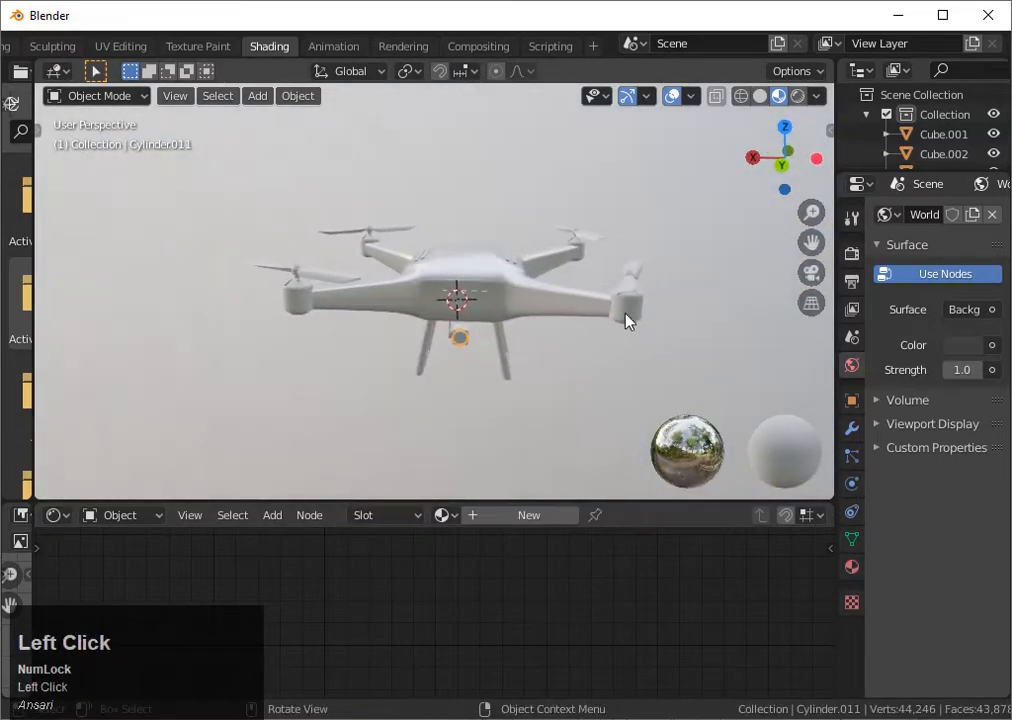
pyautogui.scroll(2, 625, 318)
pyautogui.click(612, 256)
pyautogui.moveTo(645, 305); pyautogui.dragTo(651, 300, button='middle')
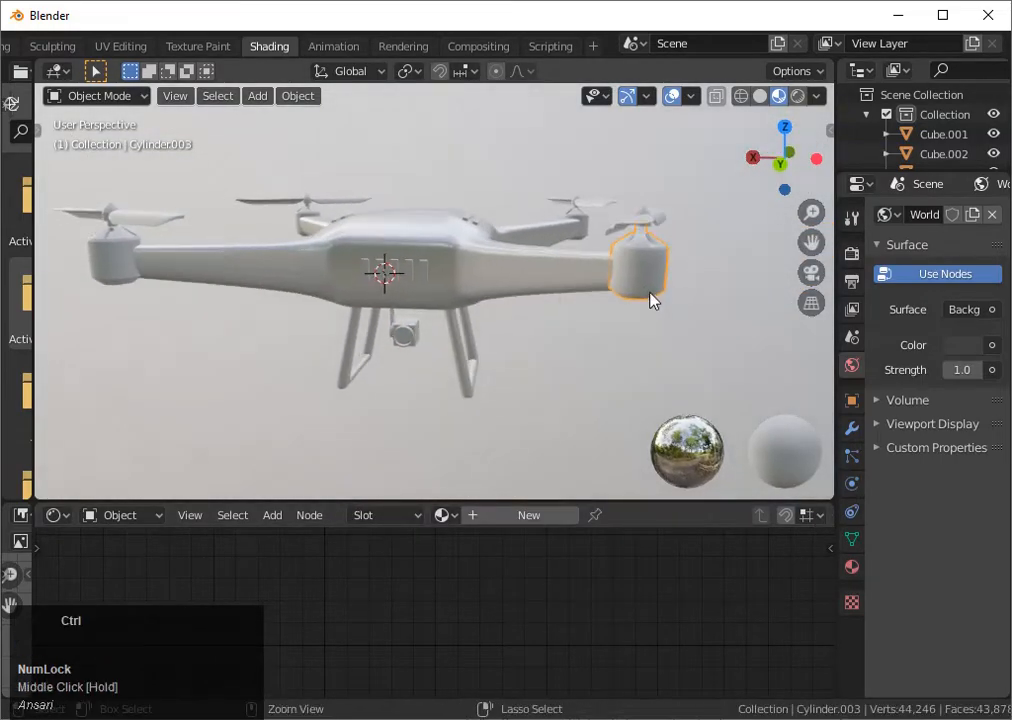
pyautogui.click(540, 515)
pyautogui.scroll(-5, 529, 563)
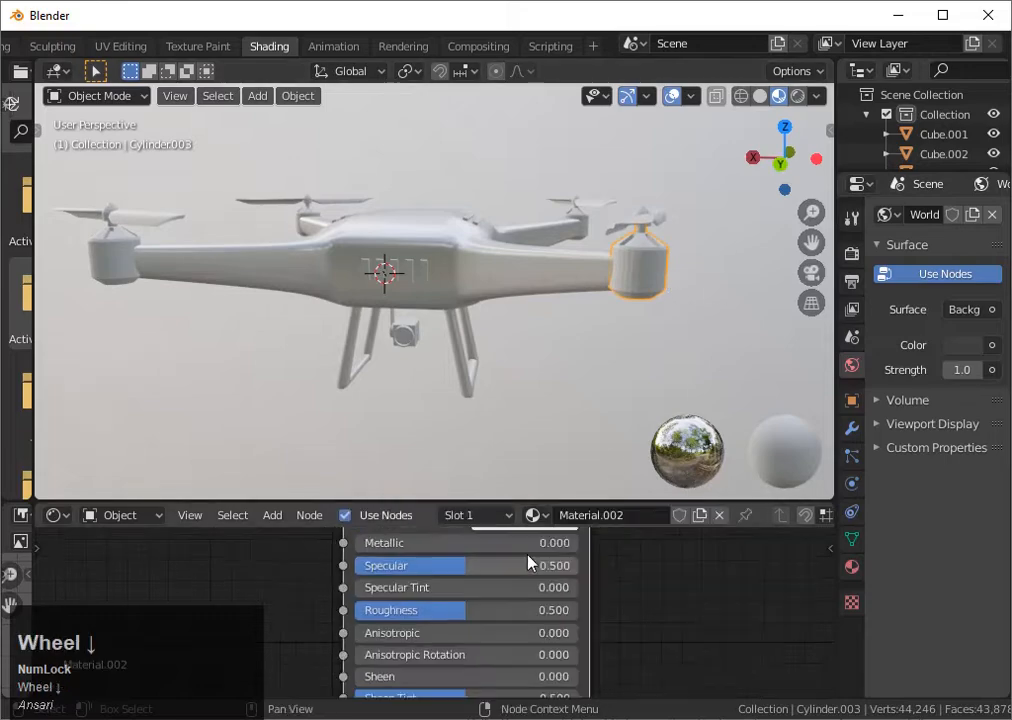
pyautogui.scroll(3, 524, 610)
pyautogui.moveTo(485, 502); pyautogui.dragTo(500, 307)
pyautogui.moveTo(808, 235); pyautogui.dragTo(809, 249)
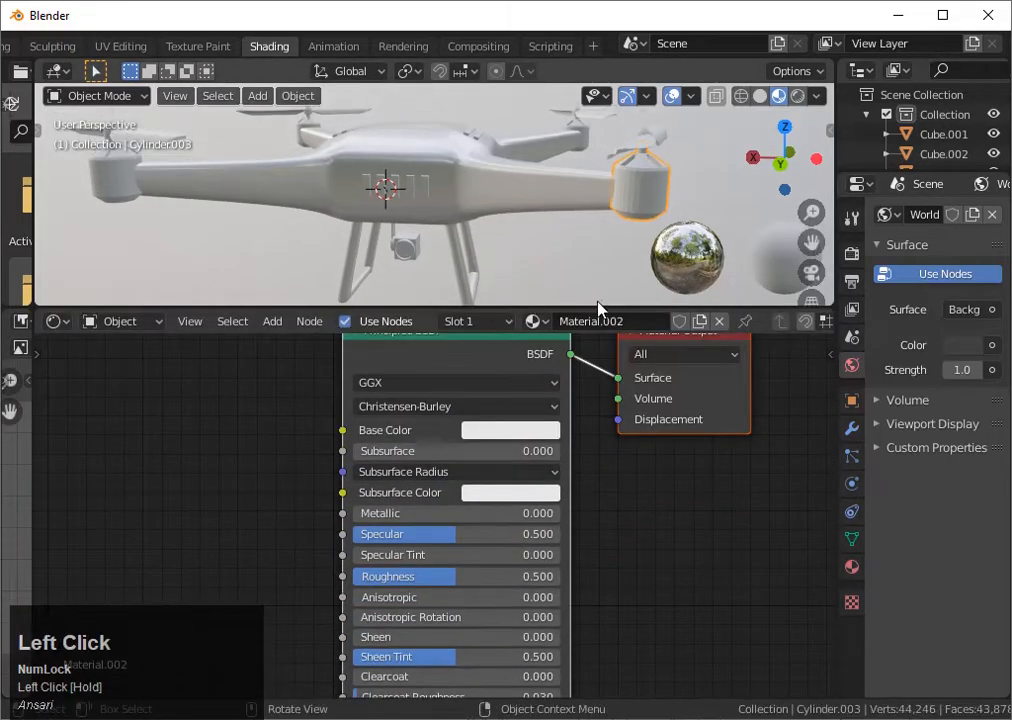
pyautogui.moveTo(599, 306); pyautogui.dragTo(601, 399)
# - Darken the motor housing material's base color to near black and raise its Metallic value to 0.927
pyautogui.click(510, 476)
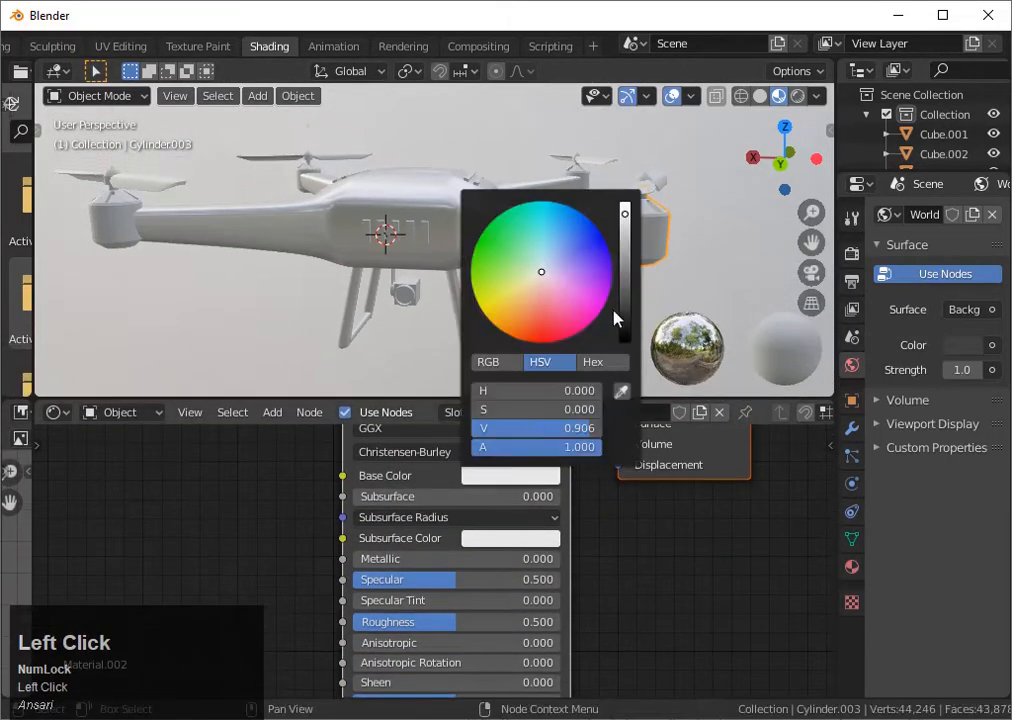
pyautogui.click(626, 316)
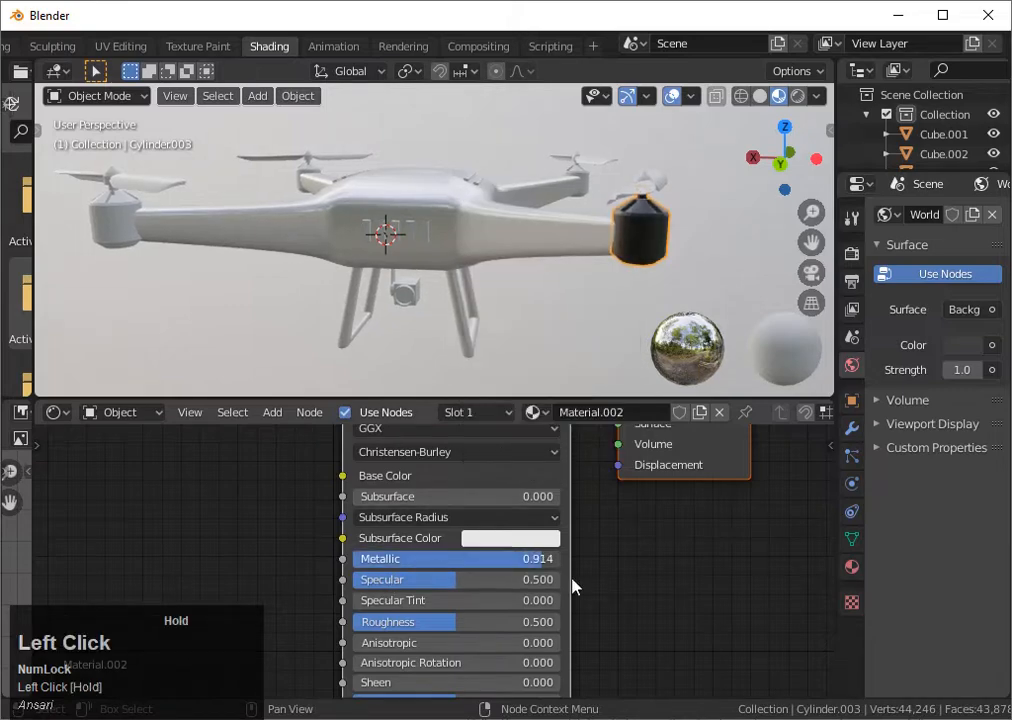
pyautogui.moveTo(572, 578); pyautogui.dragTo(575, 578)
pyautogui.scroll(2, 700, 320)
pyautogui.scroll(2, 592, 278)
pyautogui.moveTo(811, 242); pyautogui.dragTo(743, 245)
pyautogui.scroll(-2, 743, 245)
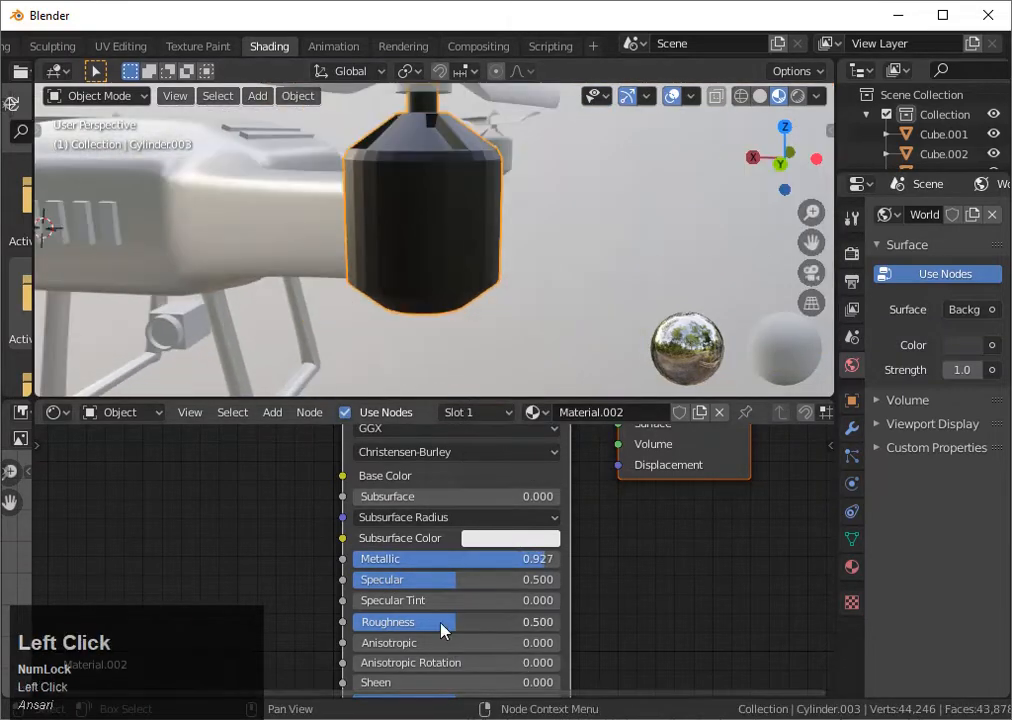
# - Set the black housing material's Metallic to 1.000 and its Roughness to 0.605
pyautogui.moveTo(441, 630); pyautogui.dragTo(426, 630)
pyautogui.scroll(-4, 436, 262)
pyautogui.moveTo(436, 262); pyautogui.dragTo(470, 300, button='middle')
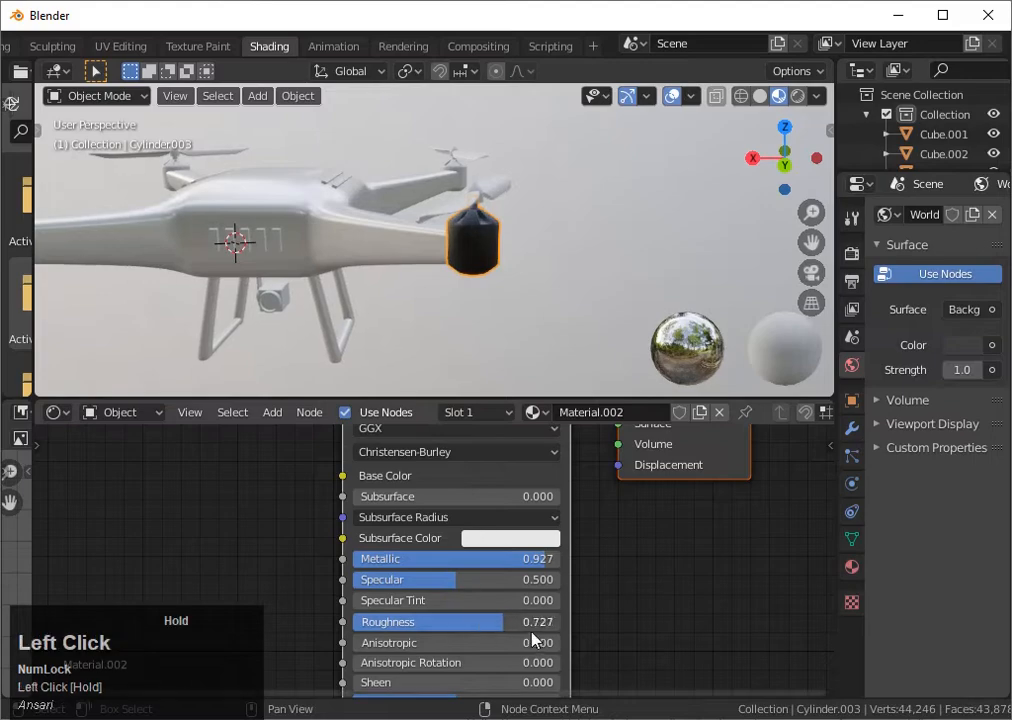
pyautogui.scroll(4, 468, 282)
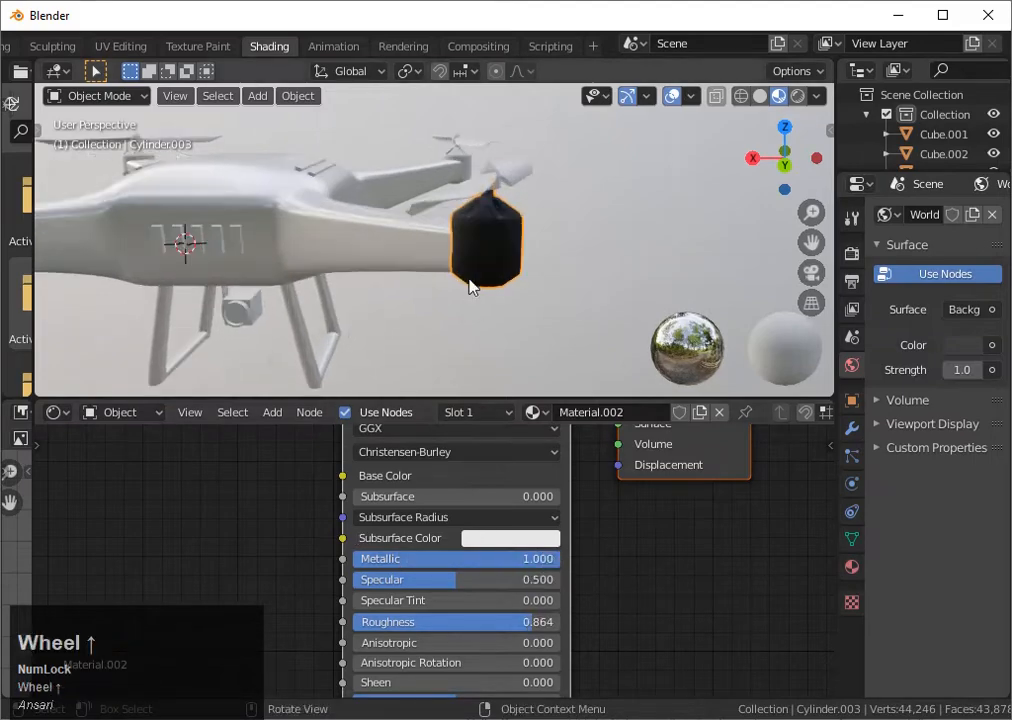
pyautogui.moveTo(500, 625); pyautogui.dragTo(446, 625)
pyautogui.scroll(-4, 368, 262)
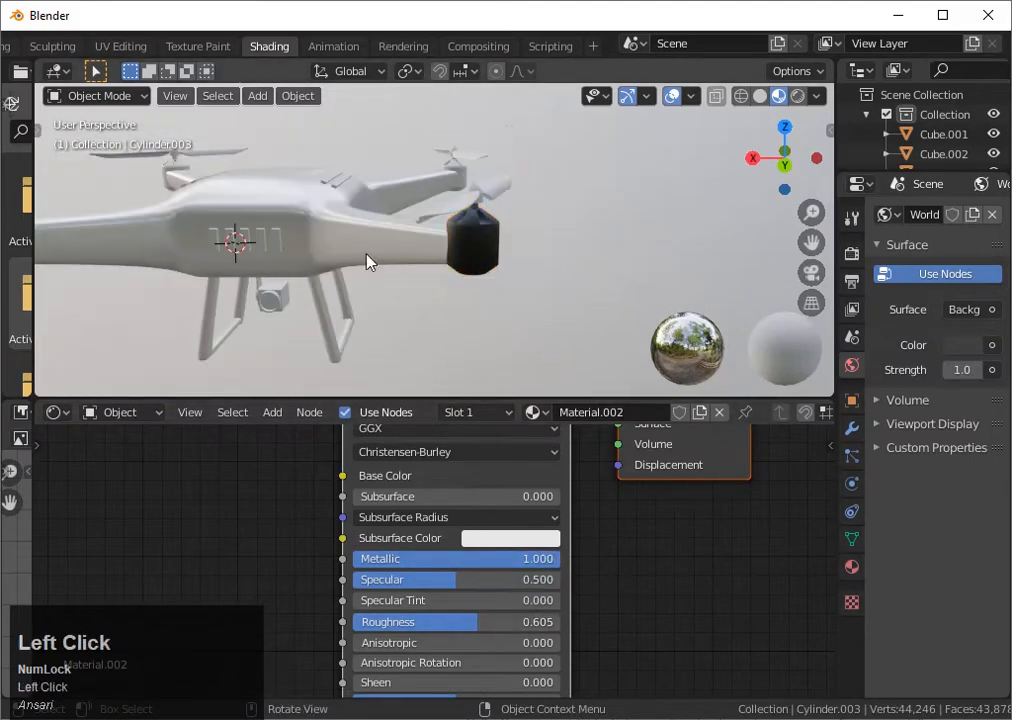
# - Lower the black housing material's Metallic to 0.009 and try different brightness levels for its subsurface color
pyautogui.moveTo(368, 262); pyautogui.dragTo(520, 290, button='middle')
pyautogui.scroll(3, 556, 248)
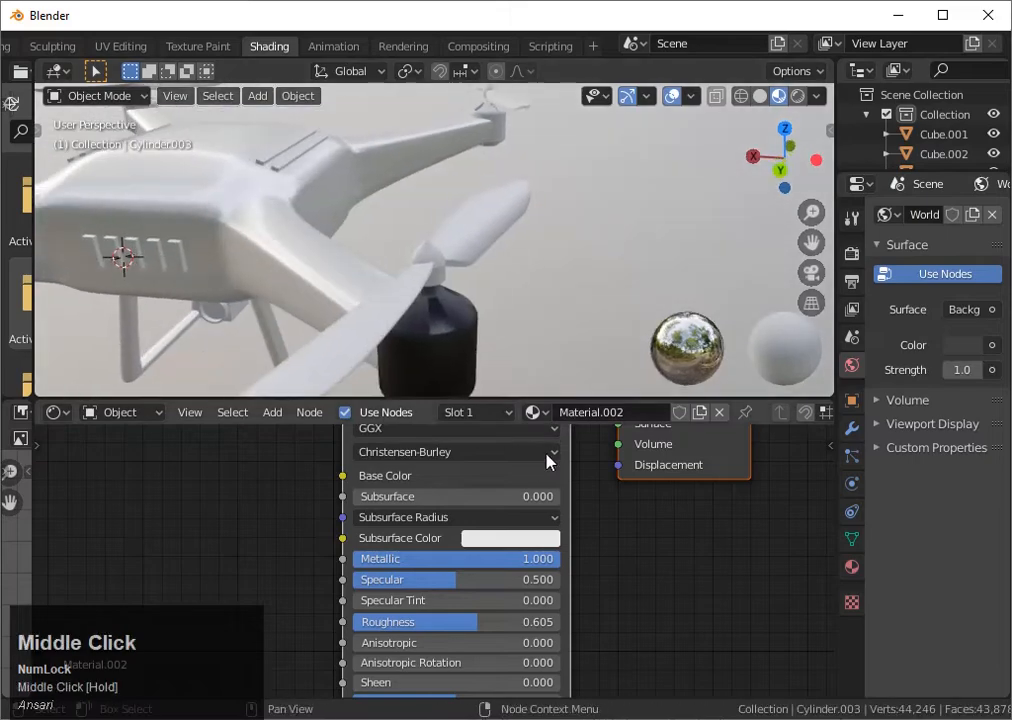
pyautogui.scroll(-3, 533, 456)
pyautogui.scroll(2, 529, 533)
pyautogui.click(460, 375)
pyautogui.scroll(-2, 526, 515)
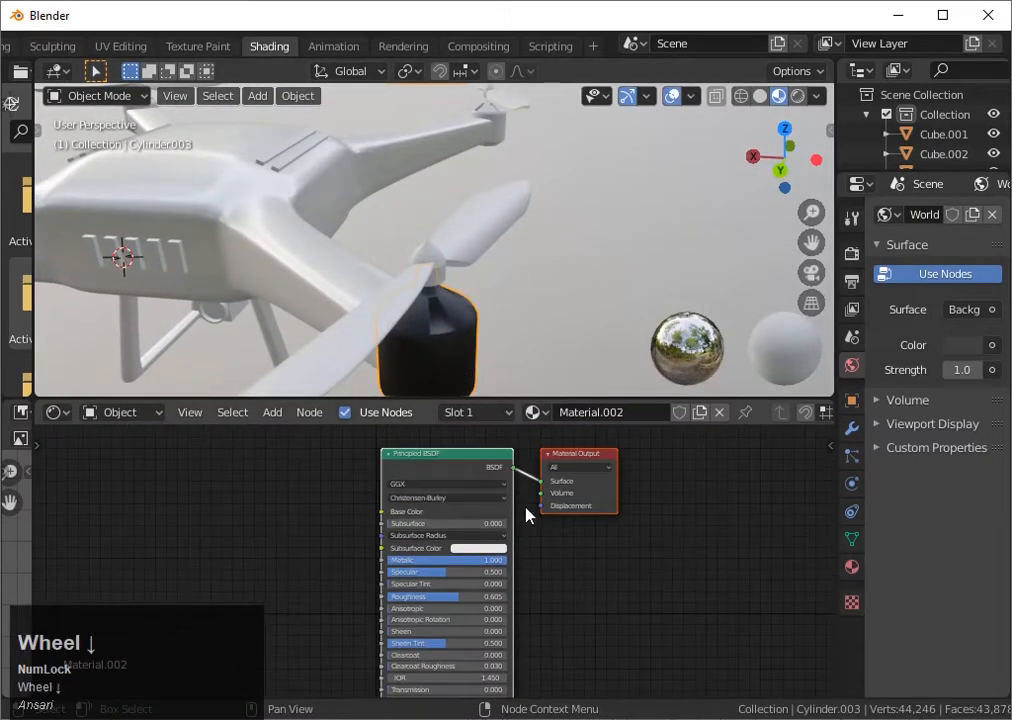
pyautogui.scroll(3, 495, 630)
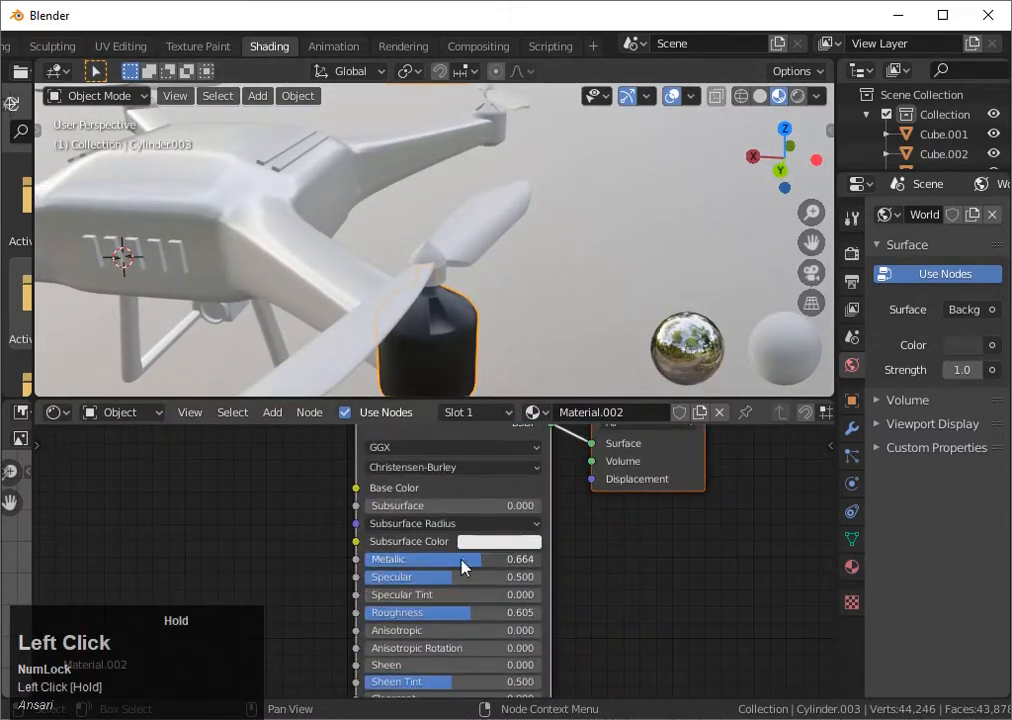
pyautogui.moveTo(461, 559); pyautogui.dragTo(372, 559)
pyautogui.click(499, 541)
pyautogui.moveTo(598, 350); pyautogui.dragTo(585, 412)
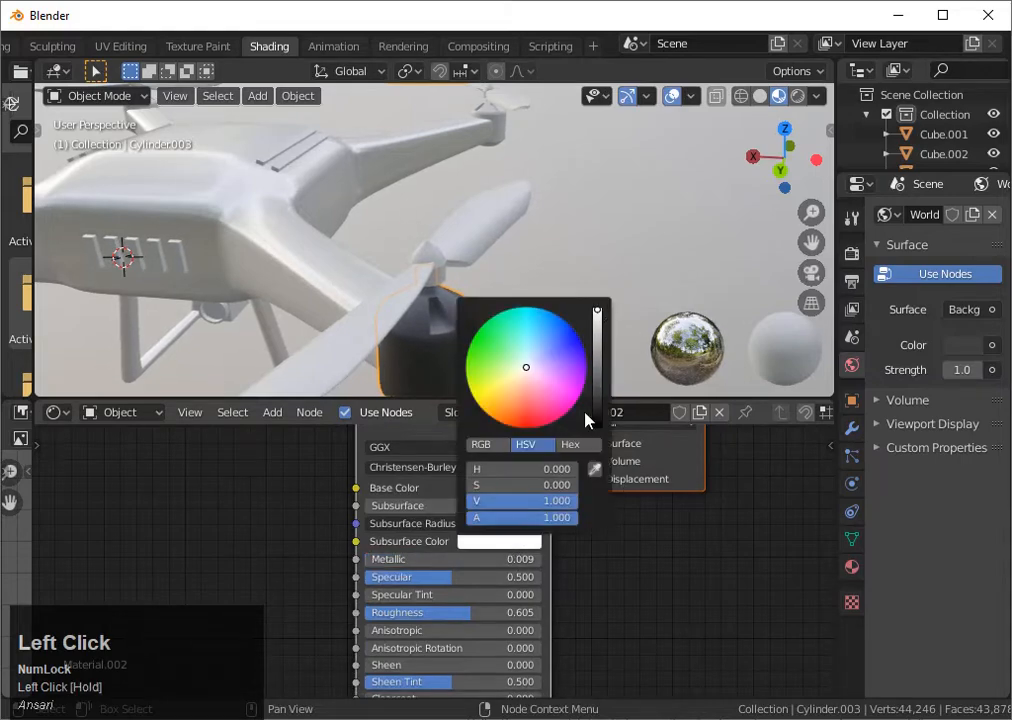
# - Replace the motor housing's material with a new one using a near-black base color and a Metallic value of 0.832
pyautogui.click(719, 412)
pyautogui.click(556, 411)
pyautogui.click(500, 489)
pyautogui.moveTo(598, 312); pyautogui.dragTo(606, 349)
pyautogui.click(530, 297)
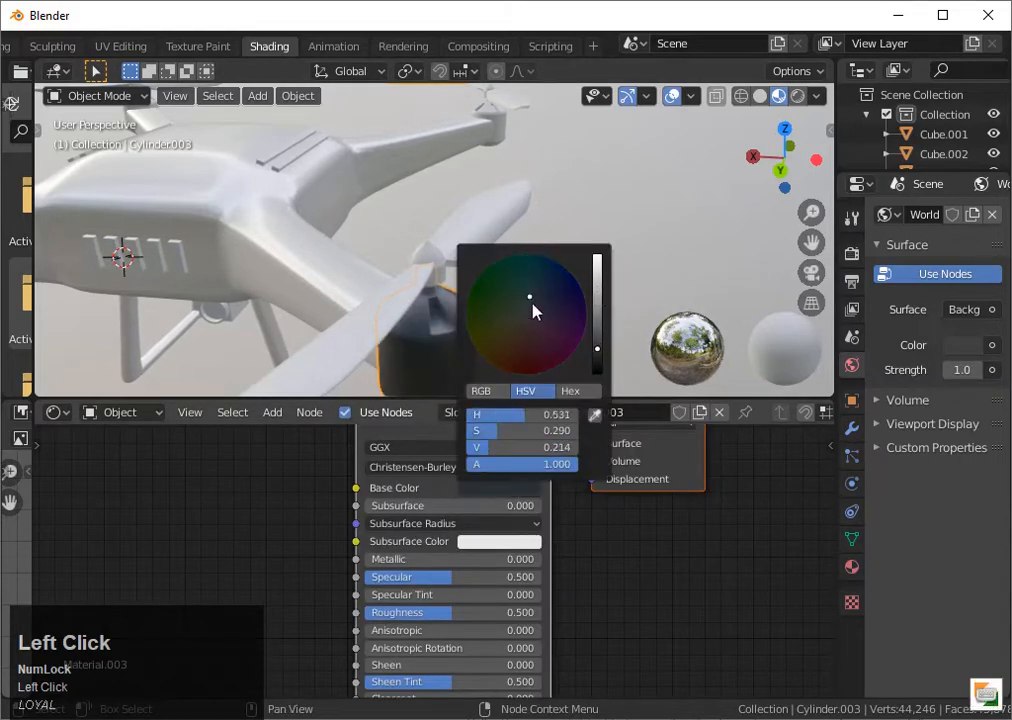
pyautogui.click(525, 489)
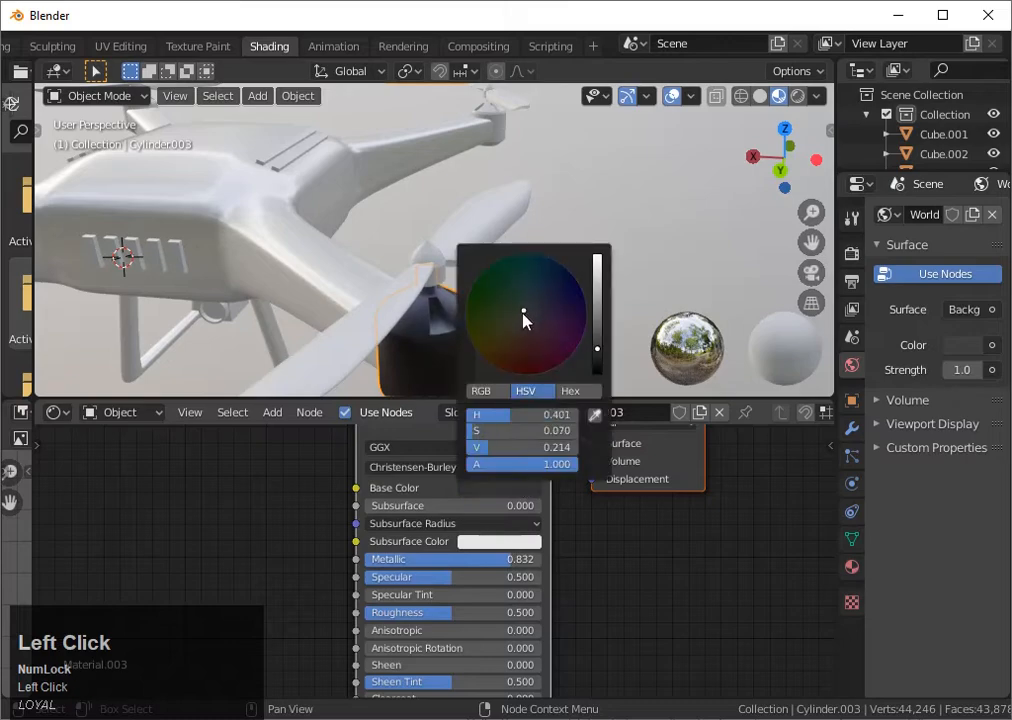
pyautogui.click(600, 370)
# - Set the new housing material's Roughness to 0.300 and its Metallic to 0.895
pyautogui.scroll(2, 476, 668)
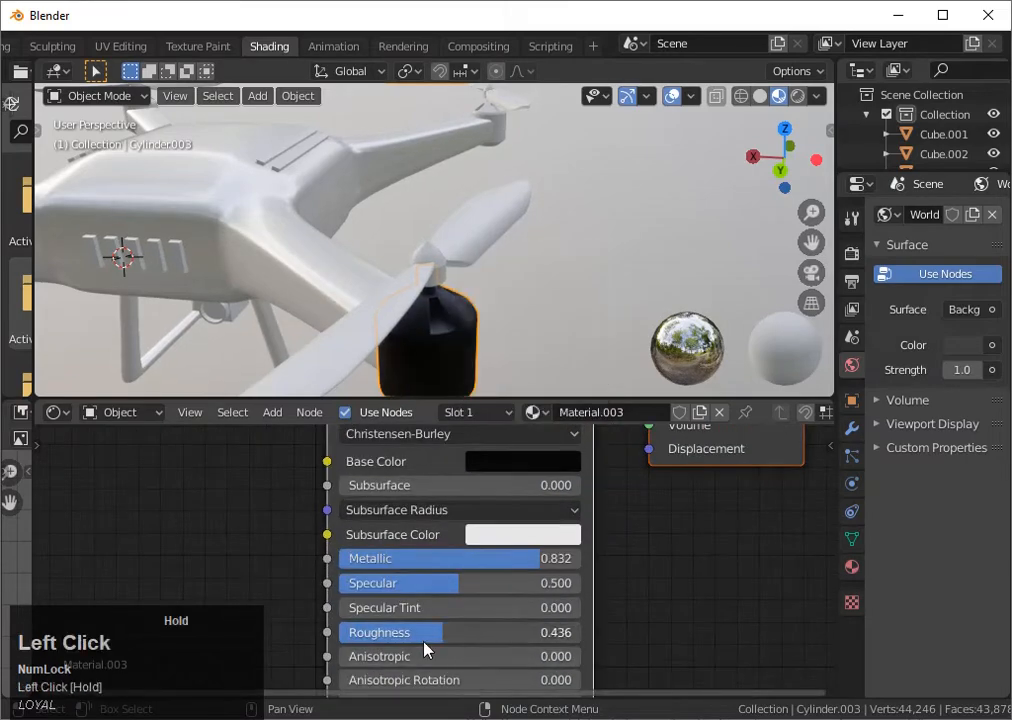
pyautogui.moveTo(418, 642); pyautogui.dragTo(391, 642)
pyautogui.scroll(-2, 513, 316)
pyautogui.moveTo(513, 316); pyautogui.dragTo(538, 220, button='middle')
pyautogui.scroll(3, 538, 220)
pyautogui.scroll(-1, 538, 220)
pyautogui.scroll(-2, 538, 220)
pyautogui.scroll(1, 515, 285)
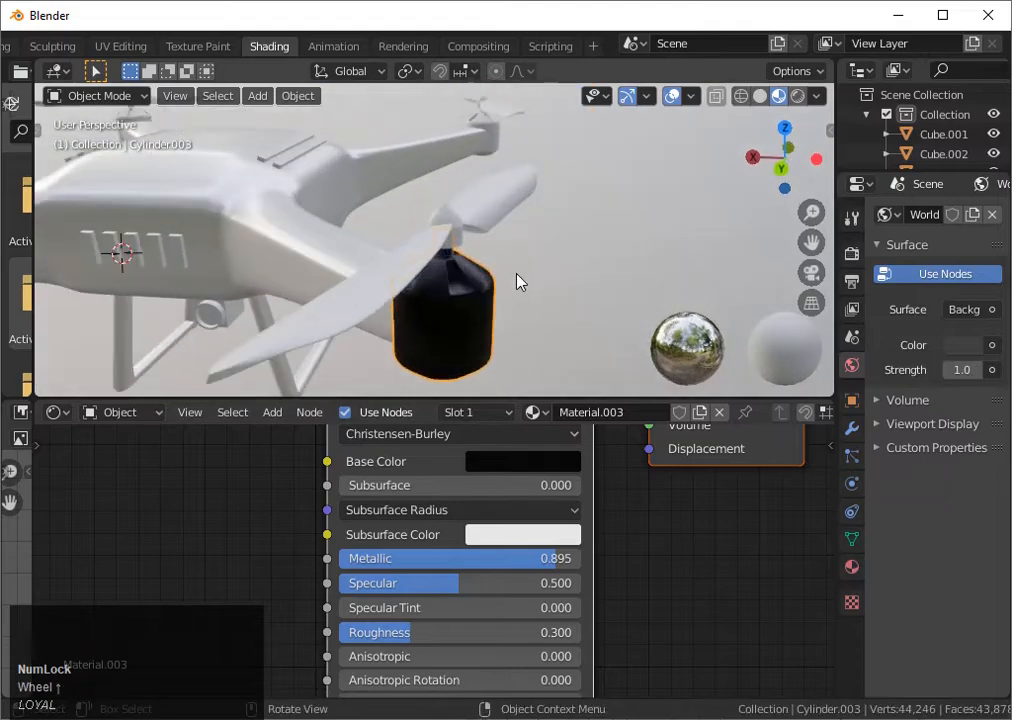
pyautogui.scroll(-3, 440, 287)
pyautogui.scroll(4, 456, 298)
# - Change the housing's base color to a dark grey with a slight purple tint, and set Metallic to 0.886 and Roughness to 0.209
pyautogui.click(533, 466)
pyautogui.click(657, 226)
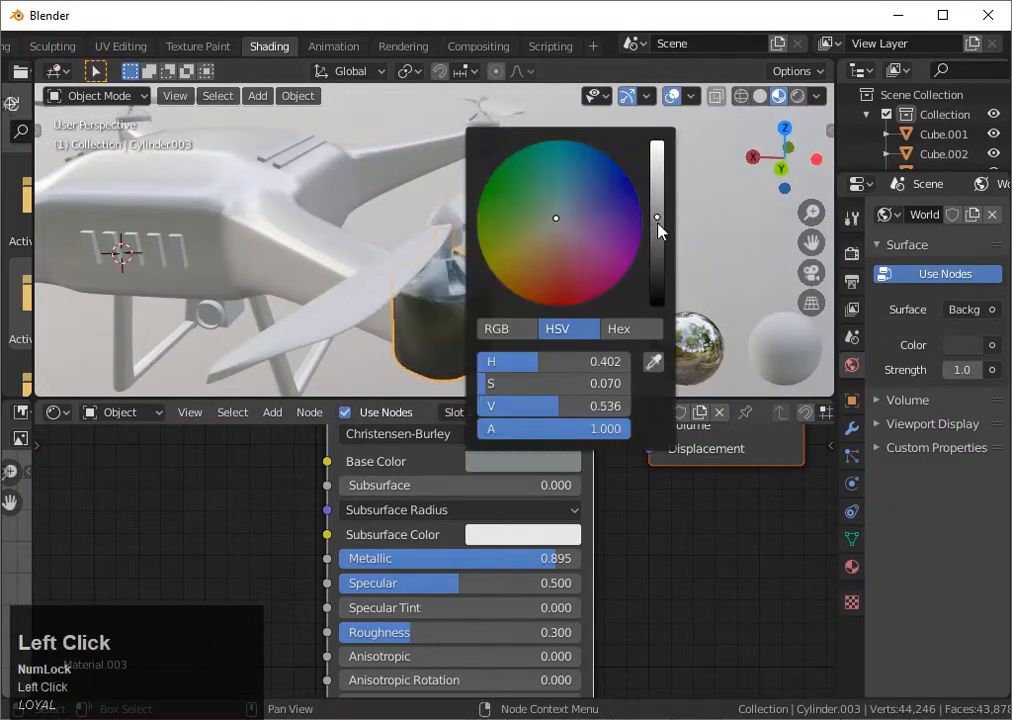
pyautogui.click(523, 461)
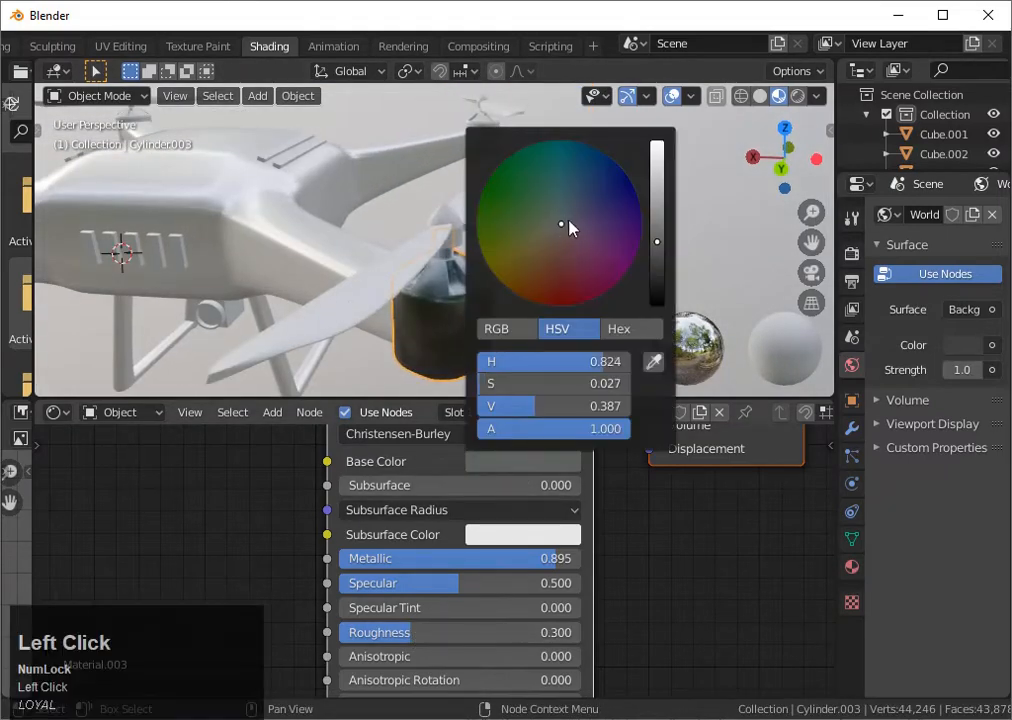
pyautogui.click(564, 223)
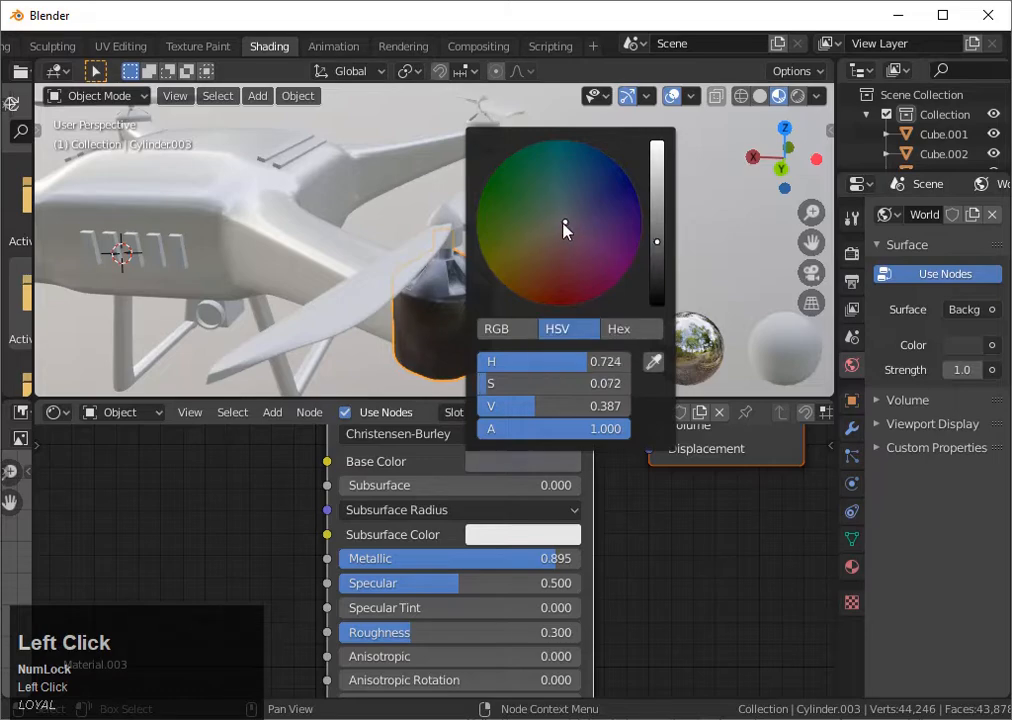
pyautogui.click(656, 253)
pyautogui.moveTo(482, 558); pyautogui.dragTo(475, 558)
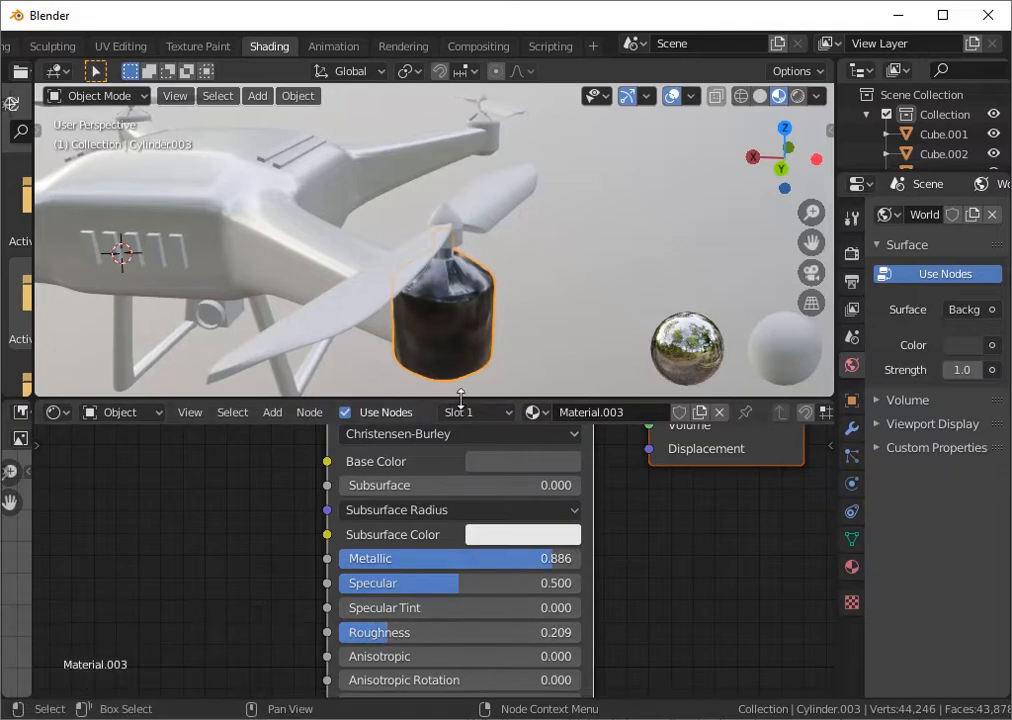
# - Enter Edit Mode on the motor housing and select three adjacent faces on its sloped top
pyautogui.moveTo(540, 320); pyautogui.dragTo(201, 282, button='middle')
pyautogui.press('Tab')
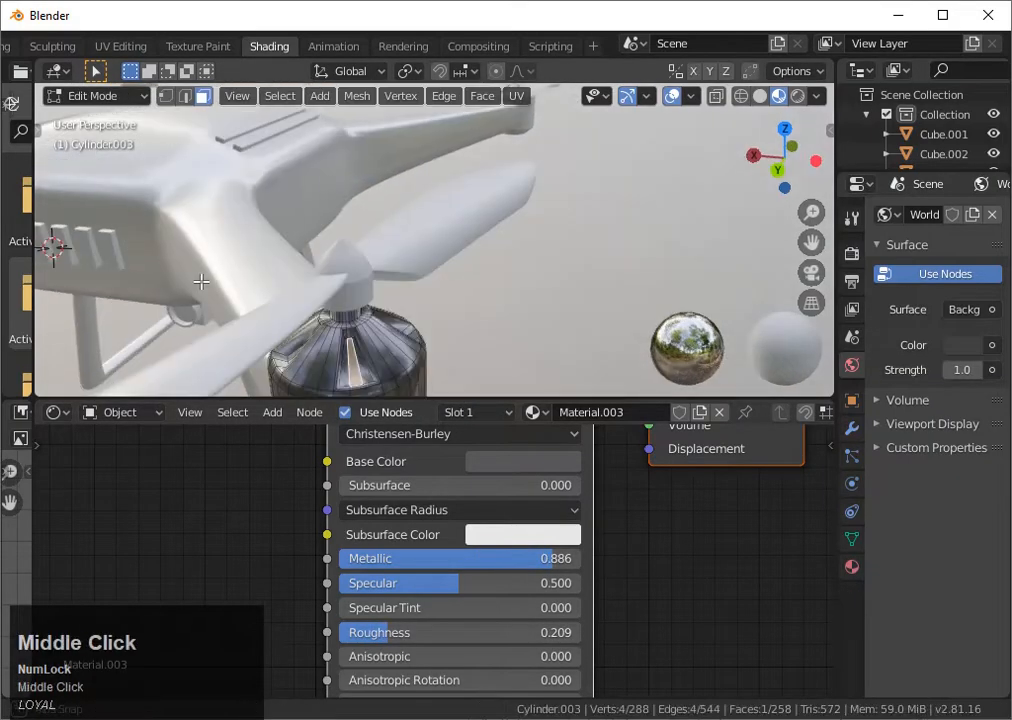
pyautogui.keyDown('shift'); pyautogui.click(346, 372); pyautogui.keyUp('shift')
pyautogui.moveTo(346, 372); pyautogui.dragTo(160, 345, button='middle')
pyautogui.scroll(-6, 361, 352)
pyautogui.moveTo(660, 300); pyautogui.dragTo(375, 308, button='middle')
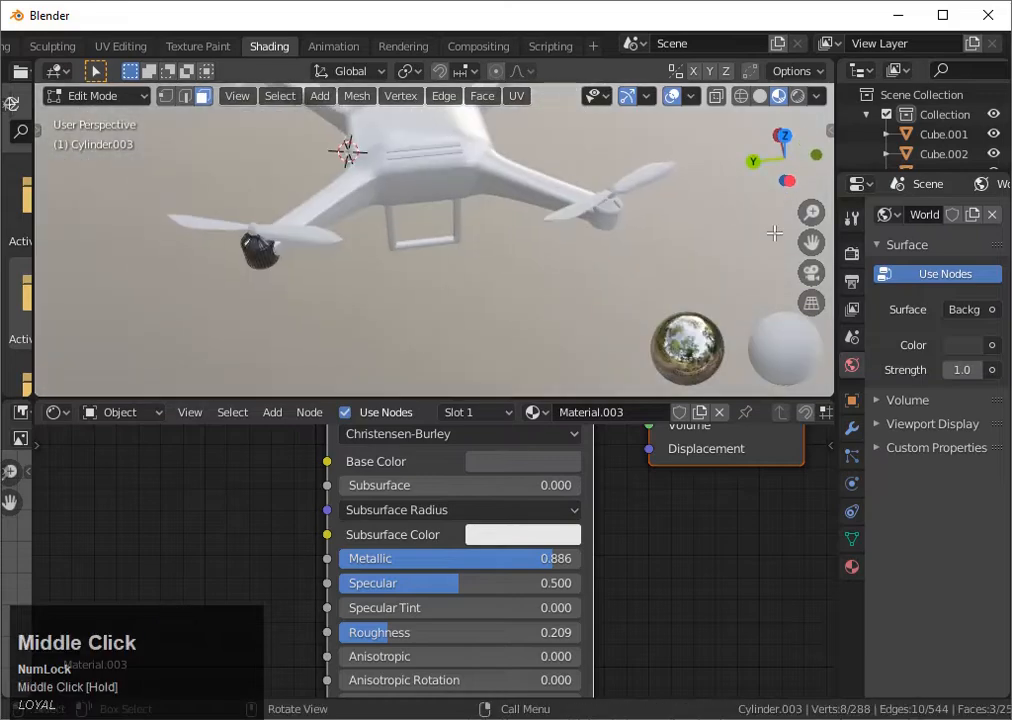
# - Add two more groups of three adjacent faces around the housing's sloped top to the selection
pyautogui.moveTo(811, 242); pyautogui.dragTo(996, 242)
pyautogui.scroll(6, 586, 248)
pyautogui.moveTo(576, 234); pyautogui.dragTo(501, 280, button='middle')
pyautogui.keyDown('shift'); pyautogui.click(428, 262); pyautogui.keyUp('shift')
pyautogui.keyDown('shift'); pyautogui.click(437, 265); pyautogui.keyUp('shift')
pyautogui.keyDown('shift'); pyautogui.click(448, 267); pyautogui.keyUp('shift')
# - Extend the selection with a fourth group of three adjacent faces on the housing's sloped top
pyautogui.scroll(4, 420, 203)
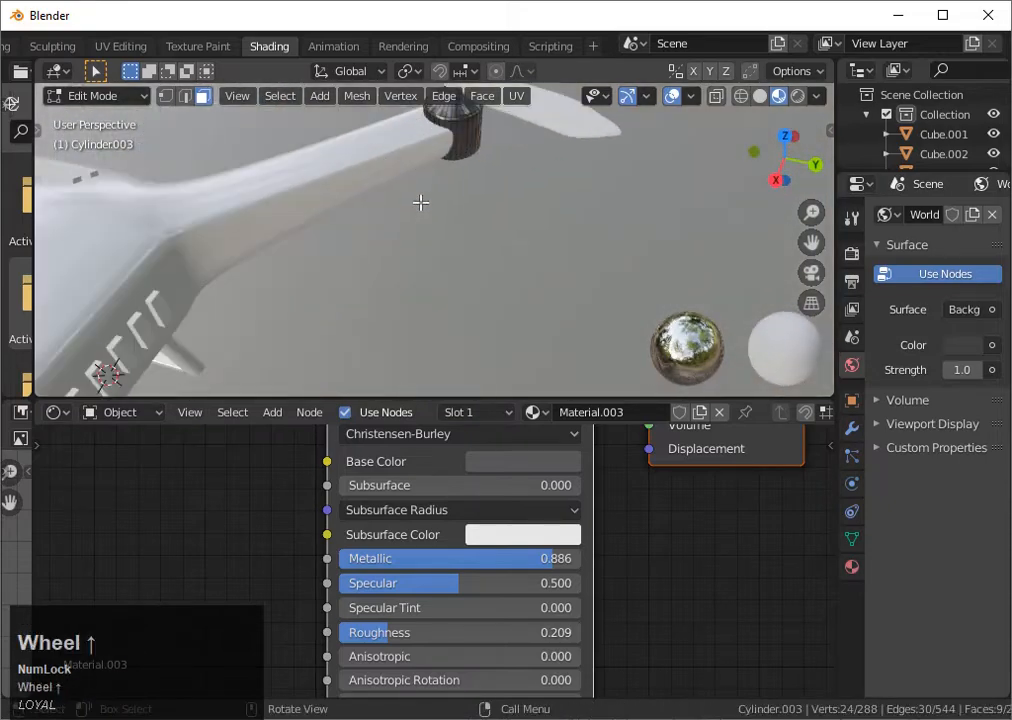
pyautogui.moveTo(812, 245); pyautogui.dragTo(768, 350)
pyautogui.scroll(5, 459, 262)
pyautogui.keyDown('shift'); pyautogui.click(375, 229); pyautogui.keyUp('shift')
pyautogui.keyDown('shift'); pyautogui.click(384, 226); pyautogui.keyUp('shift')
pyautogui.keyDown('shift'); pyautogui.click(393, 223); pyautogui.keyUp('shift')
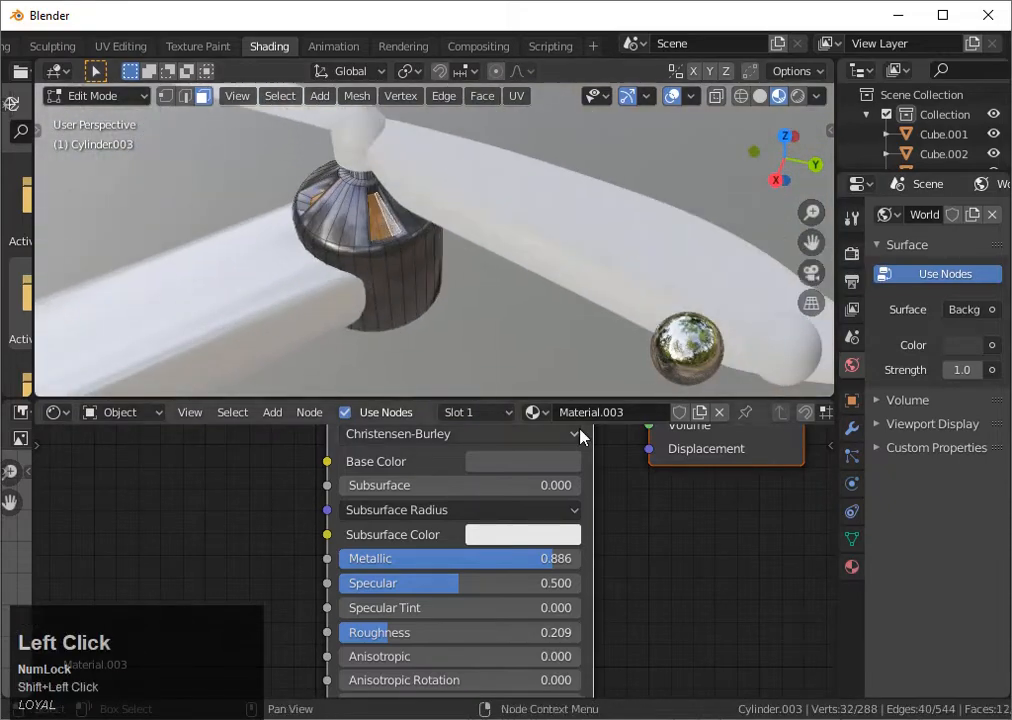
# - Add a second material slot, assign it to the selected faces and create a golden-brown material in it
pyautogui.click(852, 567)
pyautogui.click(993, 214)
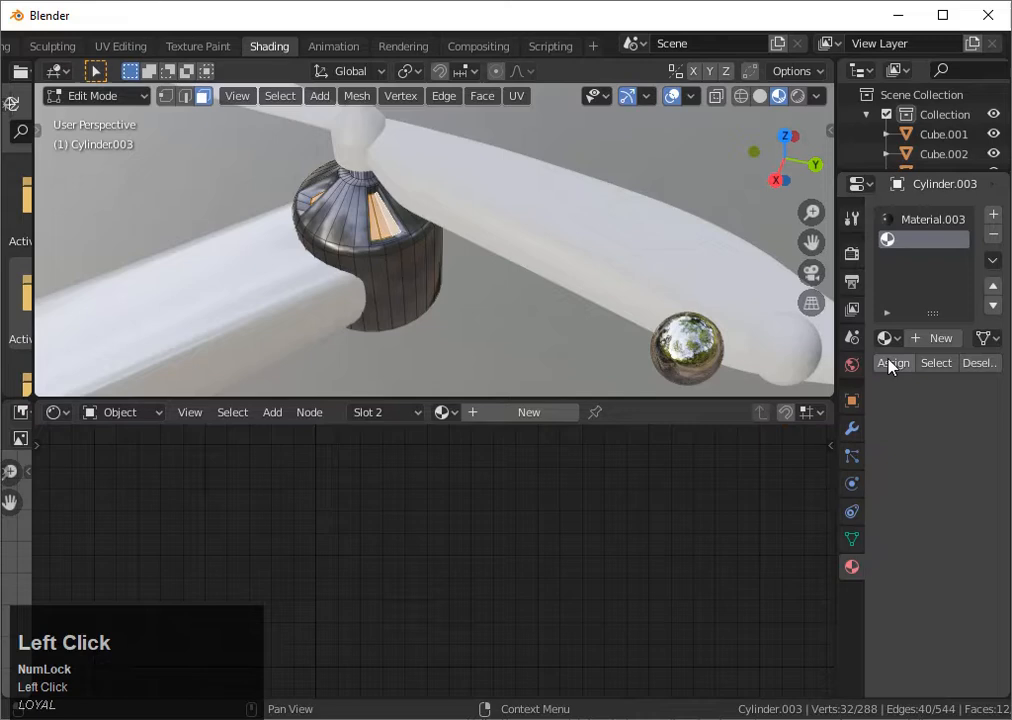
pyautogui.click(540, 415)
pyautogui.click(522, 461)
pyautogui.click(515, 260)
pyautogui.click(657, 216)
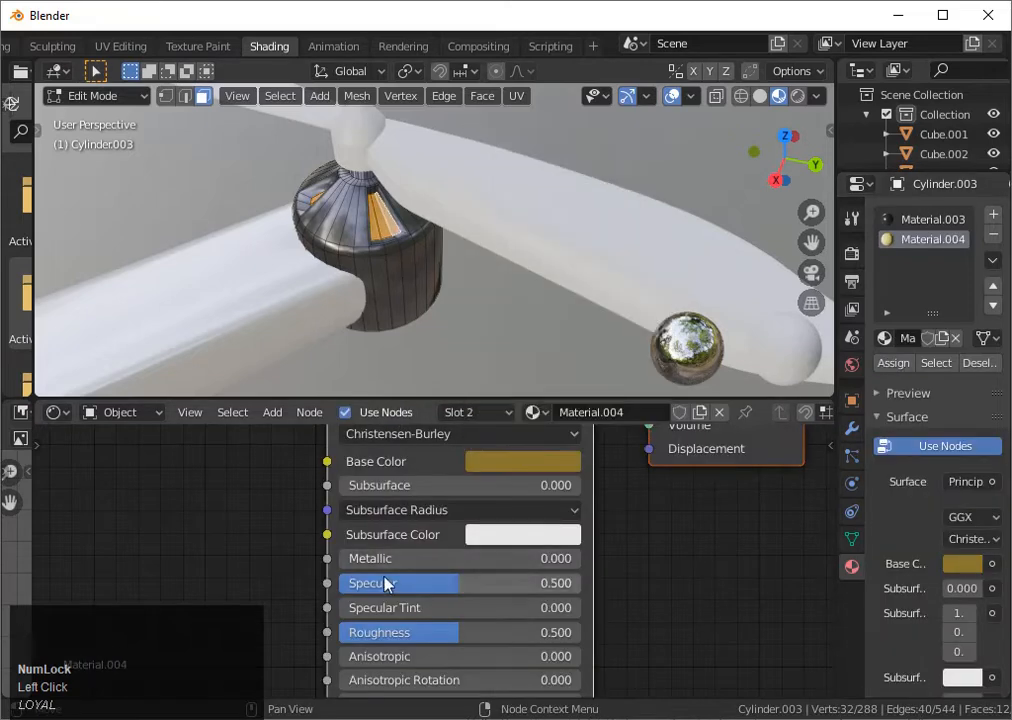
# - Brighten the gold base color to a value of 0.767, set Metallic to 0.923 and Roughness to 0.223, and return to Object Mode
pyautogui.click(556, 465)
pyautogui.click(657, 178)
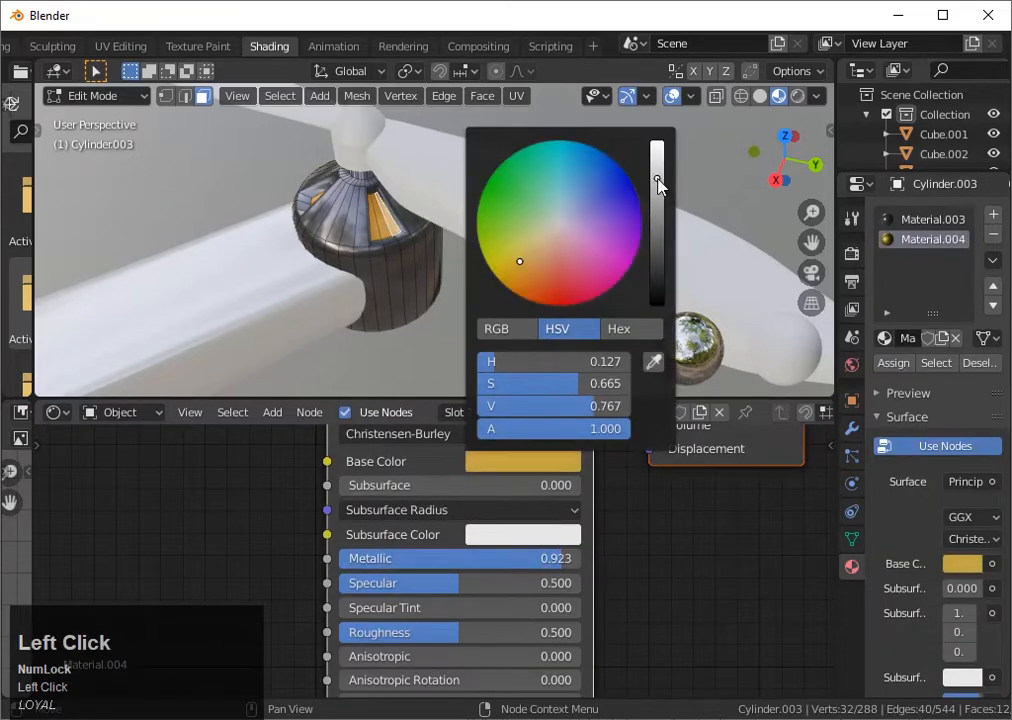
pyautogui.moveTo(446, 620); pyautogui.dragTo(426, 620)
pyautogui.moveTo(394, 633); pyautogui.dragTo(381, 633)
pyautogui.press('Tab')
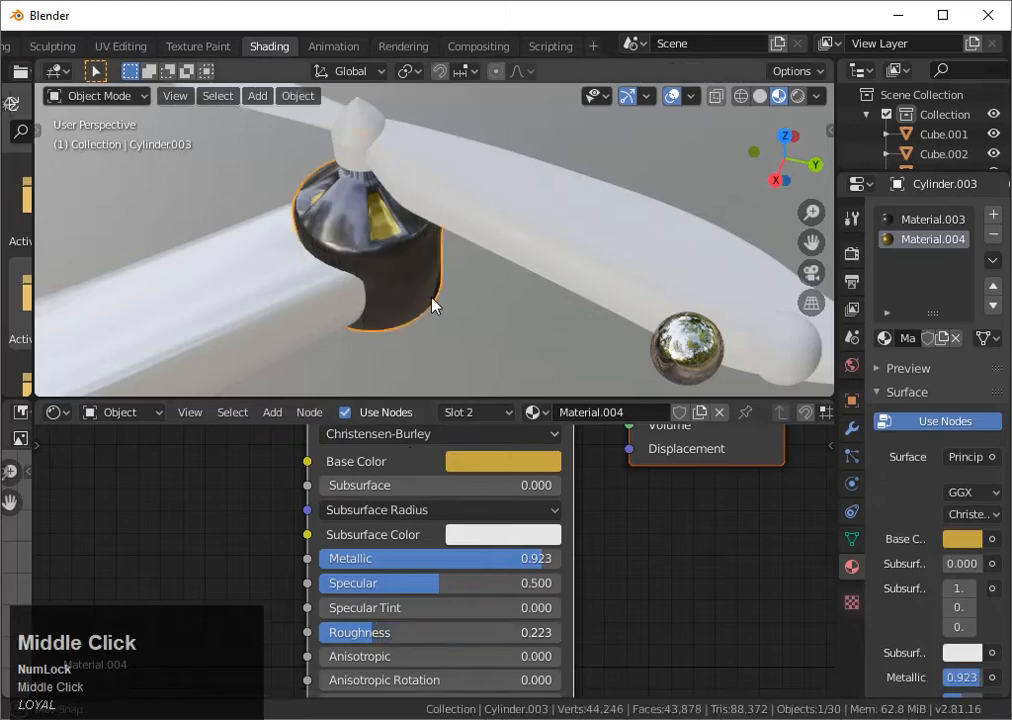
pyautogui.moveTo(432, 303); pyautogui.dragTo(440, 303, button='middle')
# - Change the accent material's base color to dark orange, with Metallic 0.745 and Roughness 0.186
pyautogui.click(484, 462)
pyautogui.click(509, 294)
pyautogui.click(637, 153)
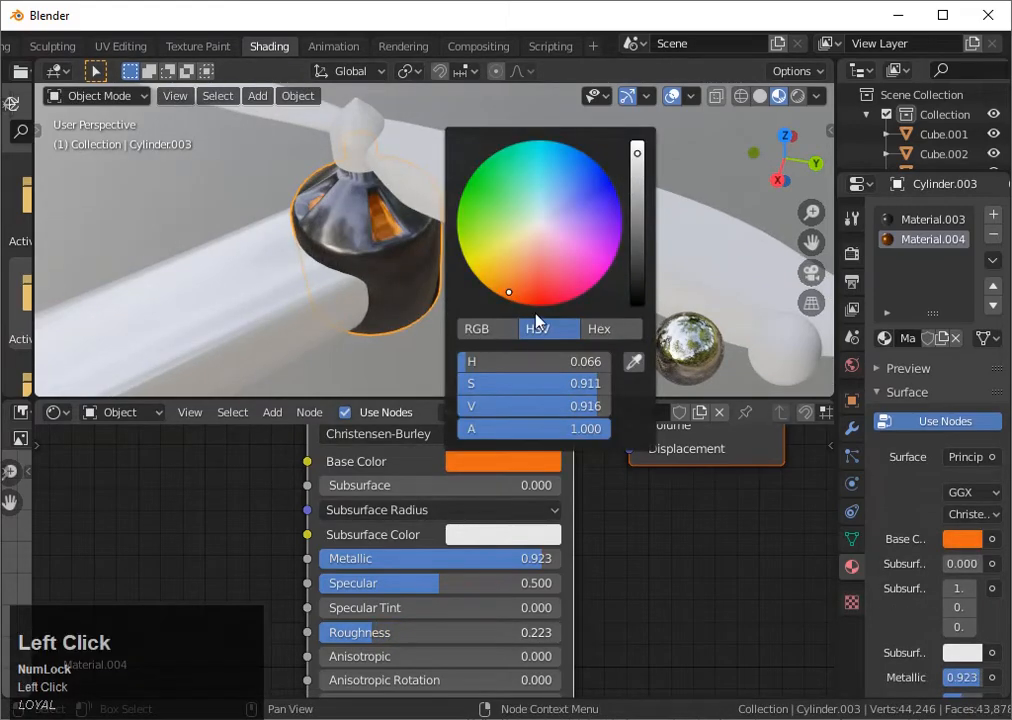
pyautogui.moveTo(635, 185); pyautogui.dragTo(637, 199)
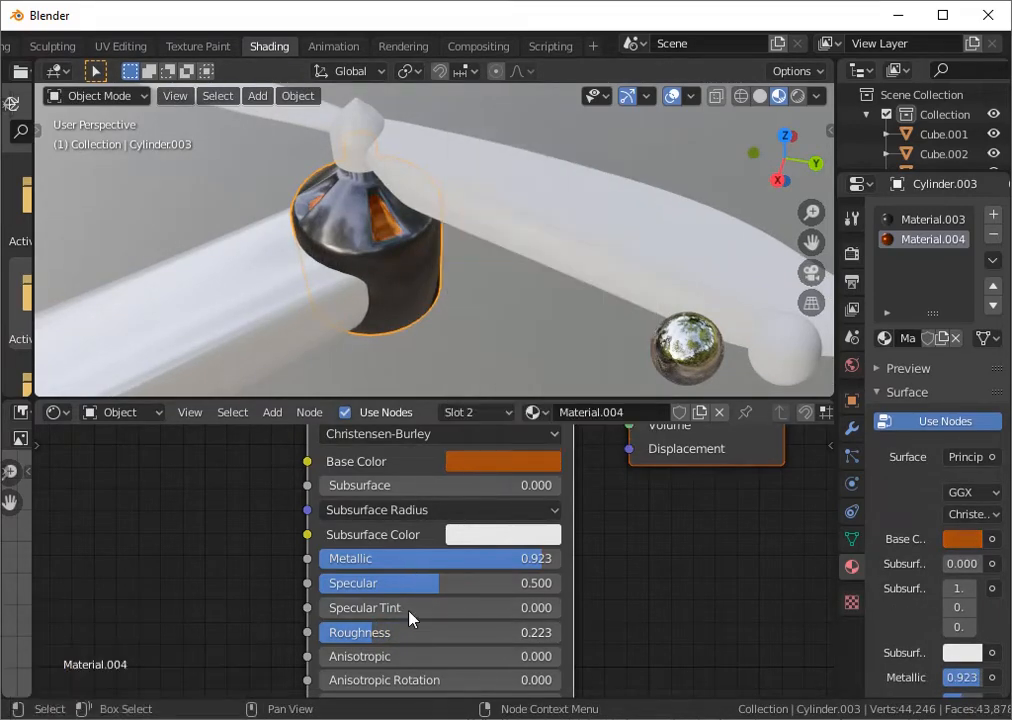
pyautogui.moveTo(450, 558); pyautogui.dragTo(407, 558)
pyautogui.click(402, 350)
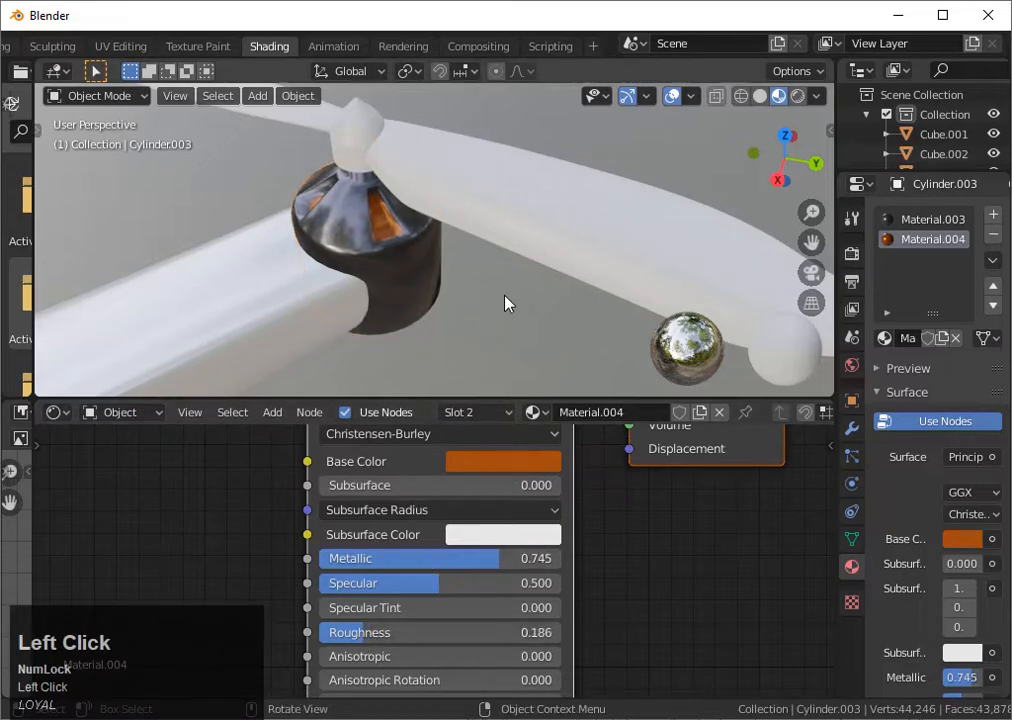
# - Raise the accent material's base color to full brightness and fine-tune its hue to a vivid orange
pyautogui.click(500, 461)
pyautogui.click(506, 295)
pyautogui.moveTo(636, 201); pyautogui.dragTo(634, 122)
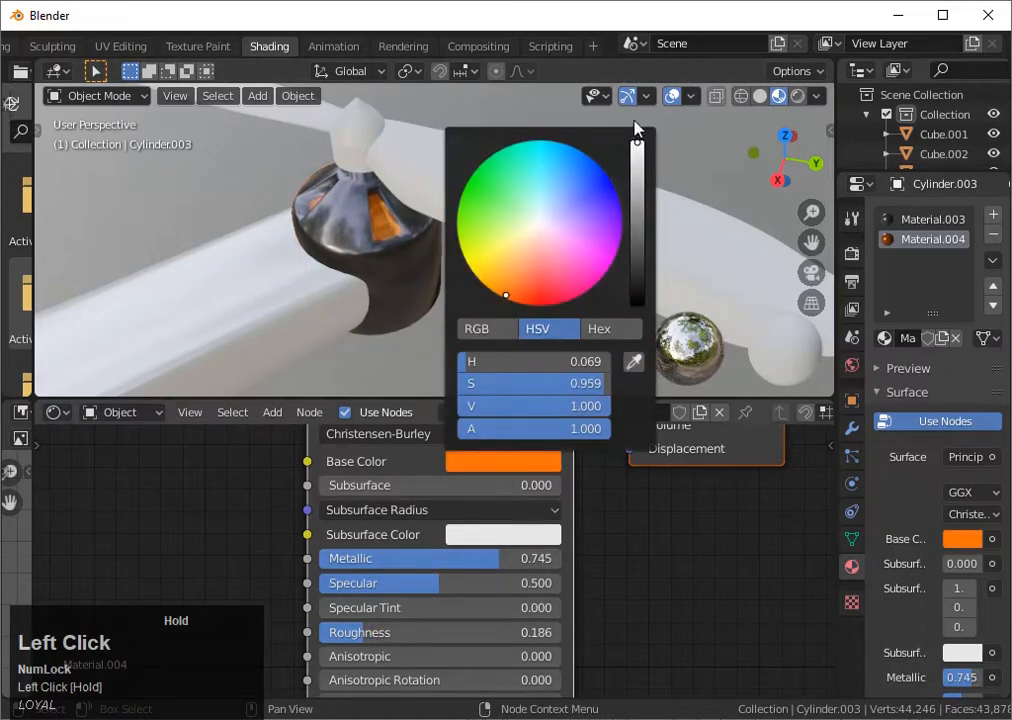
pyautogui.click(557, 467)
pyautogui.click(512, 292)
pyautogui.scroll(2, 436, 687)
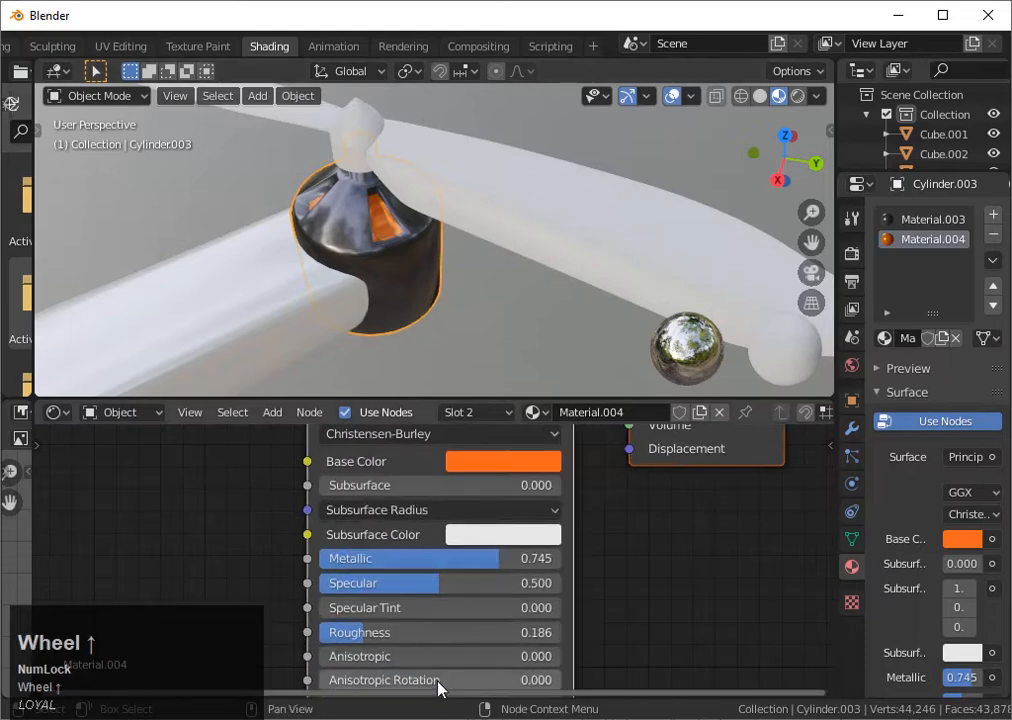
# - Adjust the orange accent material to Metallic 0.986 and Roughness 0.359
pyautogui.middleClick(283, 604)
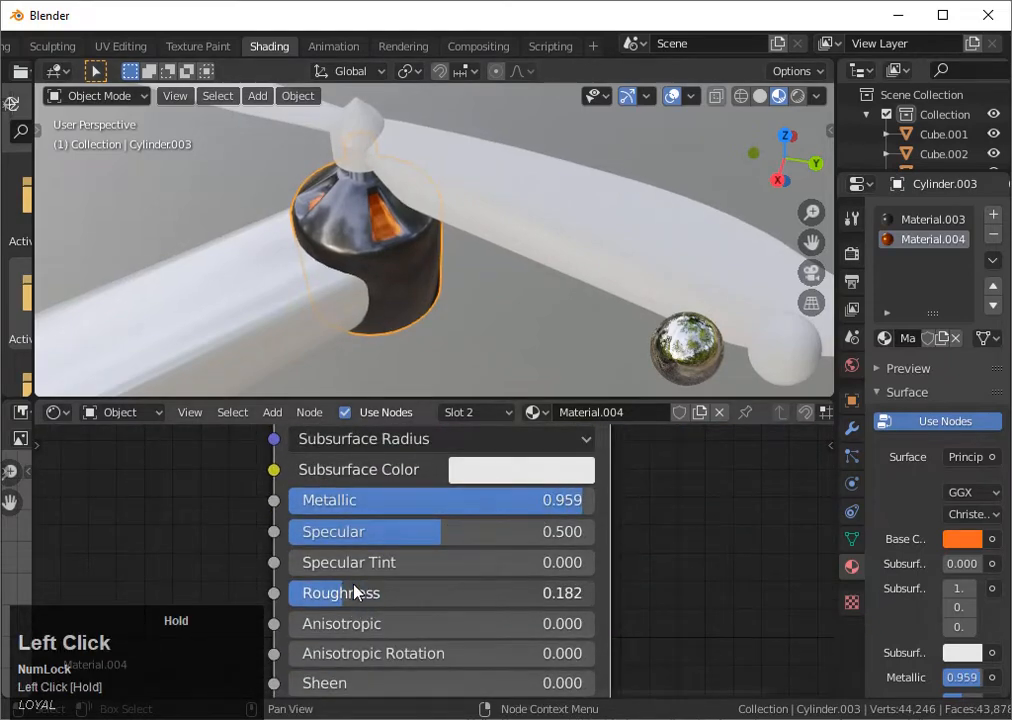
pyautogui.moveTo(355, 592); pyautogui.dragTo(352, 592)
pyautogui.moveTo(434, 348); pyautogui.dragTo(488, 267, button='middle')
pyautogui.scroll(4, 488, 267)
pyautogui.click(488, 267)
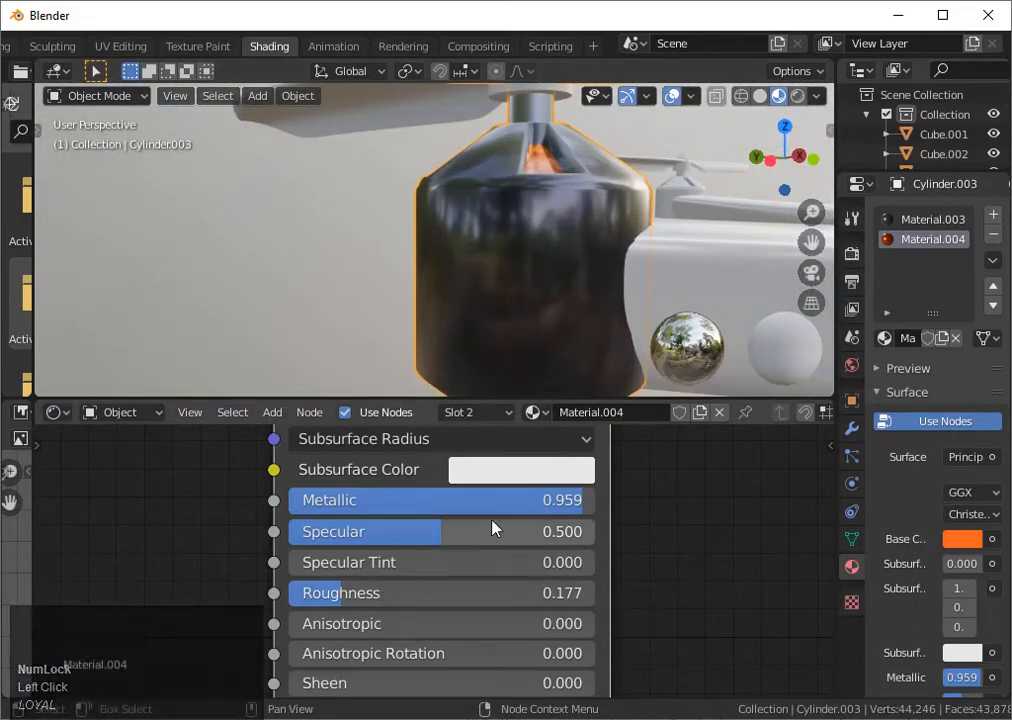
pyautogui.moveTo(390, 594); pyautogui.dragTo(453, 598)
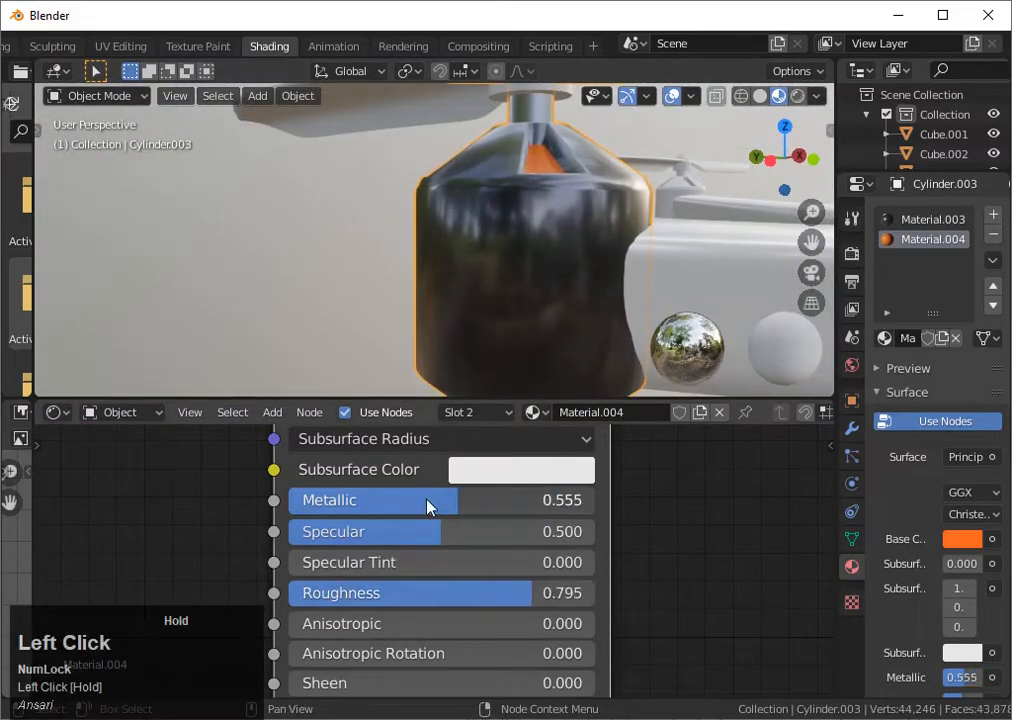
pyautogui.moveTo(427, 505); pyautogui.dragTo(562, 512)
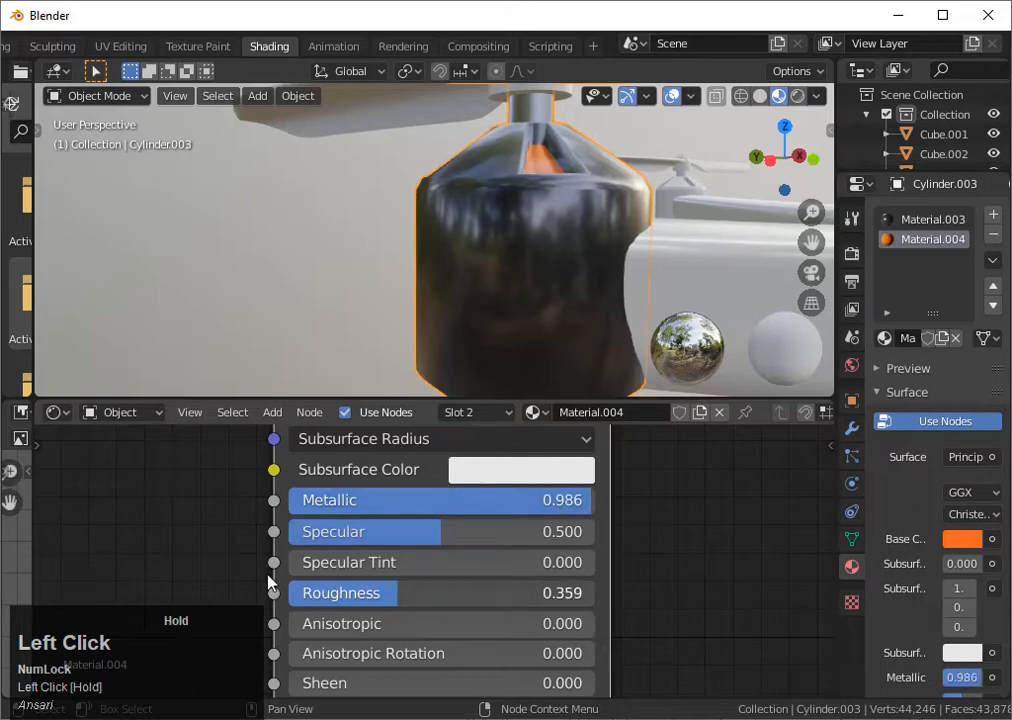
pyautogui.click(538, 305)
pyautogui.click(558, 264)
pyautogui.scroll(-3, 553, 535)
pyautogui.click(590, 412)
pyautogui.click(543, 413)
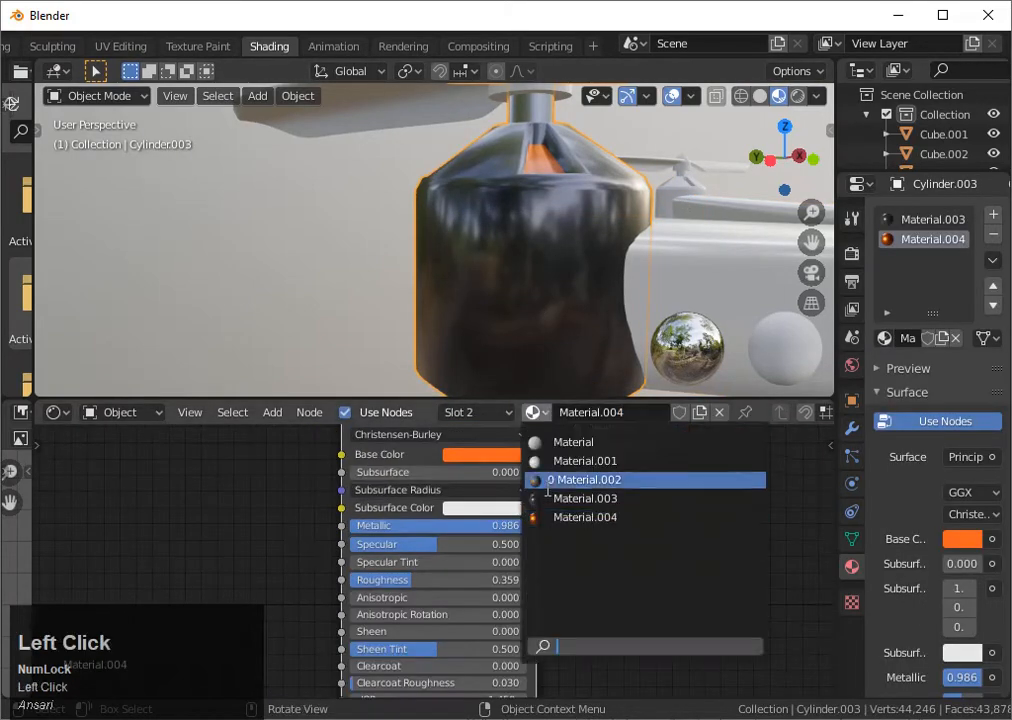
pyautogui.click(548, 499)
pyautogui.hotkey('ctrl', 'z')
pyautogui.click(550, 503)
pyautogui.press('Tab')
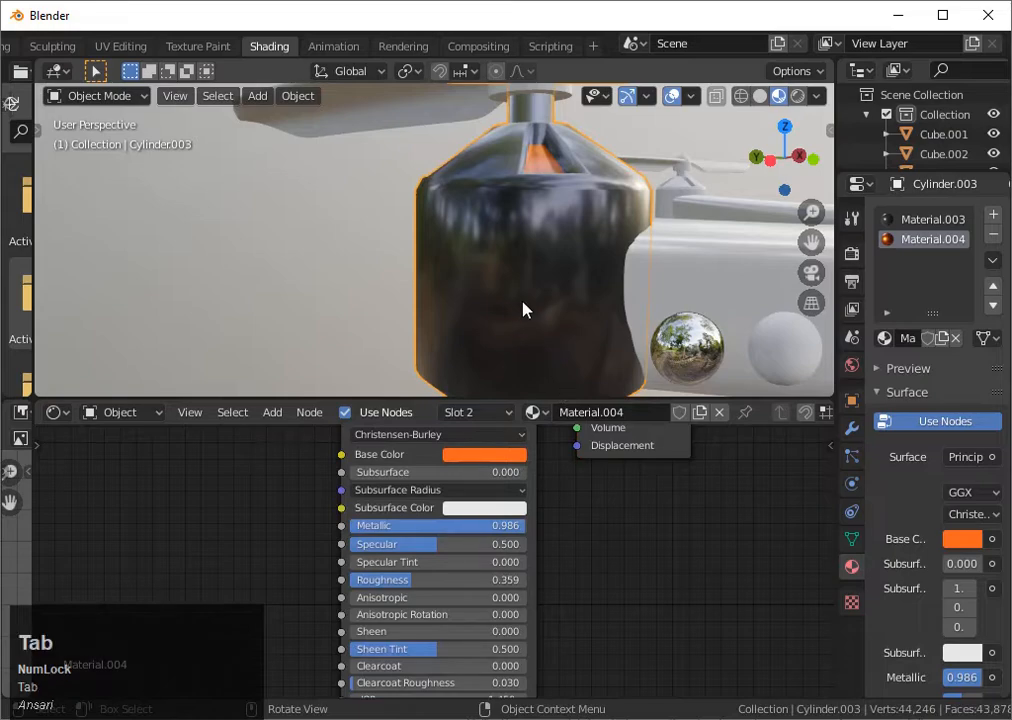
# - Assign the existing dark Material.003 to the motor housing on the more distant arm
pyautogui.scroll(-2, 530, 312)
pyautogui.click(653, 217)
pyautogui.click(655, 196)
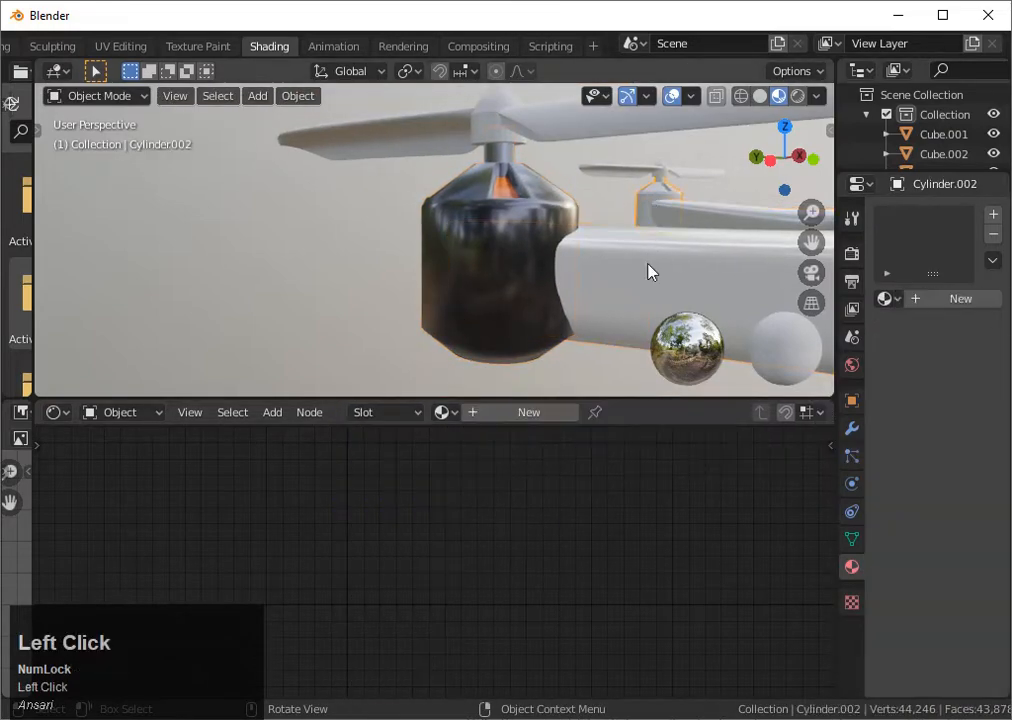
pyautogui.click(445, 412)
pyautogui.click(497, 497)
# - Set Material.003 on the motor housings to Metallic 0.936 and Roughness 0.523
pyautogui.scroll(1, 519, 551)
pyautogui.scroll(1, 440, 565)
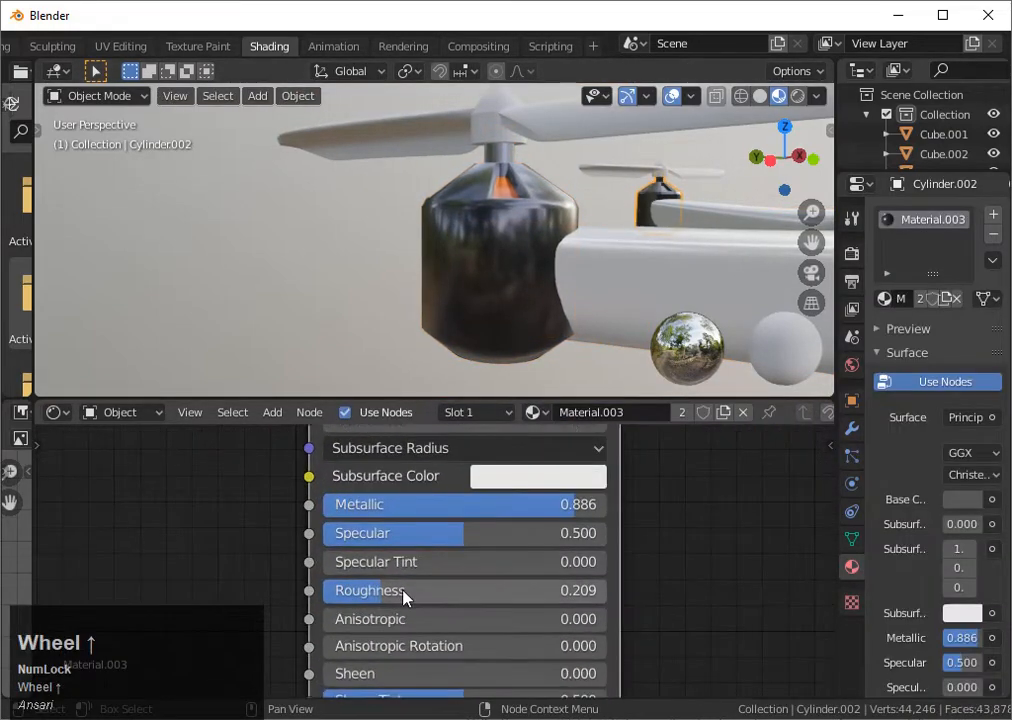
pyautogui.moveTo(398, 598); pyautogui.dragTo(476, 607)
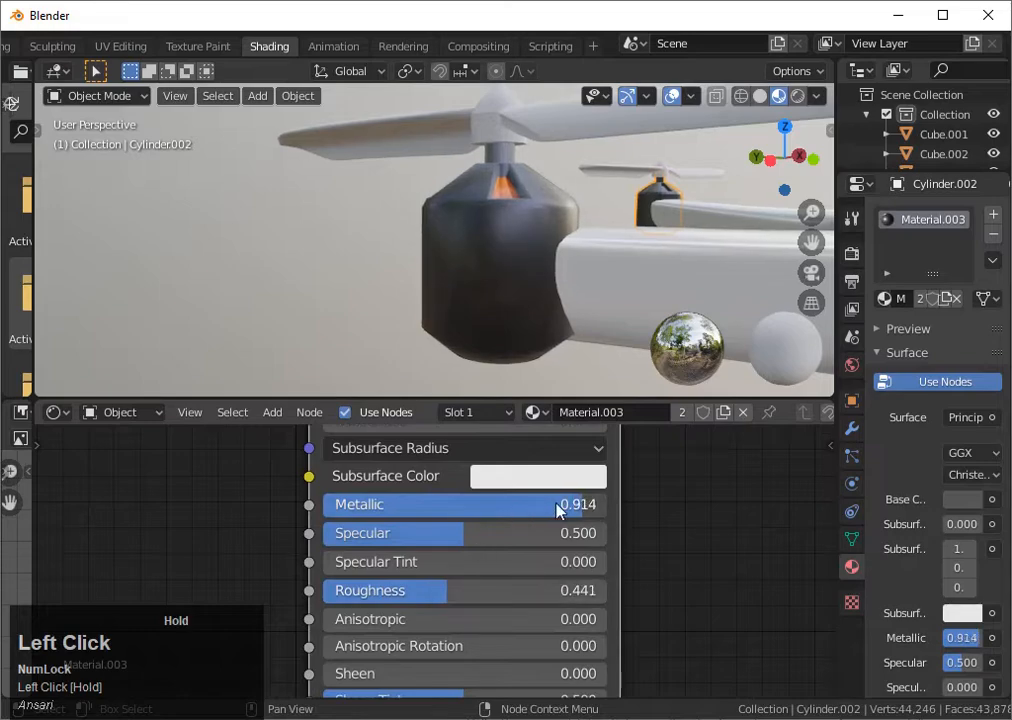
pyautogui.moveTo(542, 597); pyautogui.dragTo(448, 592)
pyautogui.scroll(-1, 475, 611)
pyautogui.scroll(-3, 639, 538)
pyautogui.scroll(-3, 684, 235)
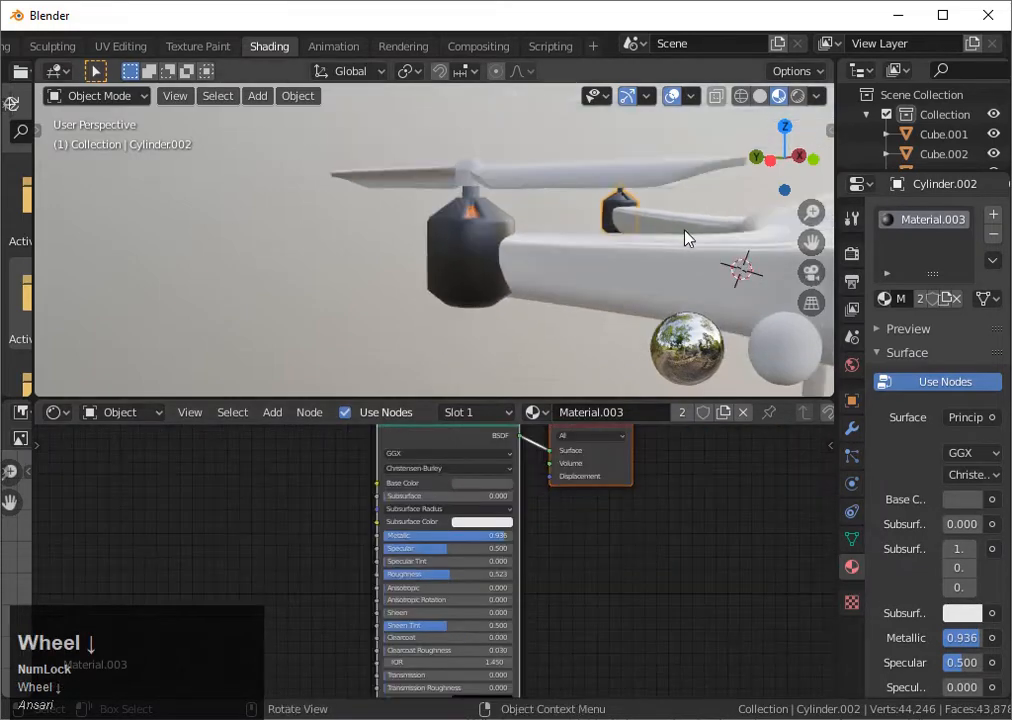
# - Lighten the motor housing material's base color to a medium grey
pyautogui.moveTo(684, 235); pyautogui.dragTo(310, 270, button='middle')
pyautogui.click(482, 483)
pyautogui.click(551, 335)
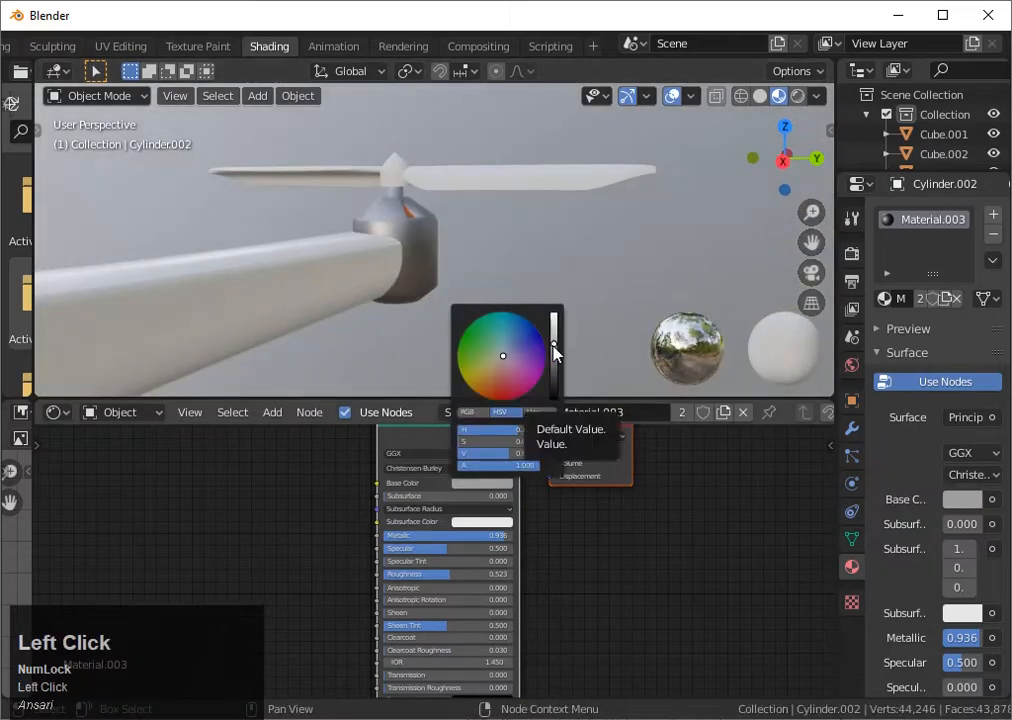
pyautogui.click(488, 490)
pyautogui.scroll(-4, 520, 321)
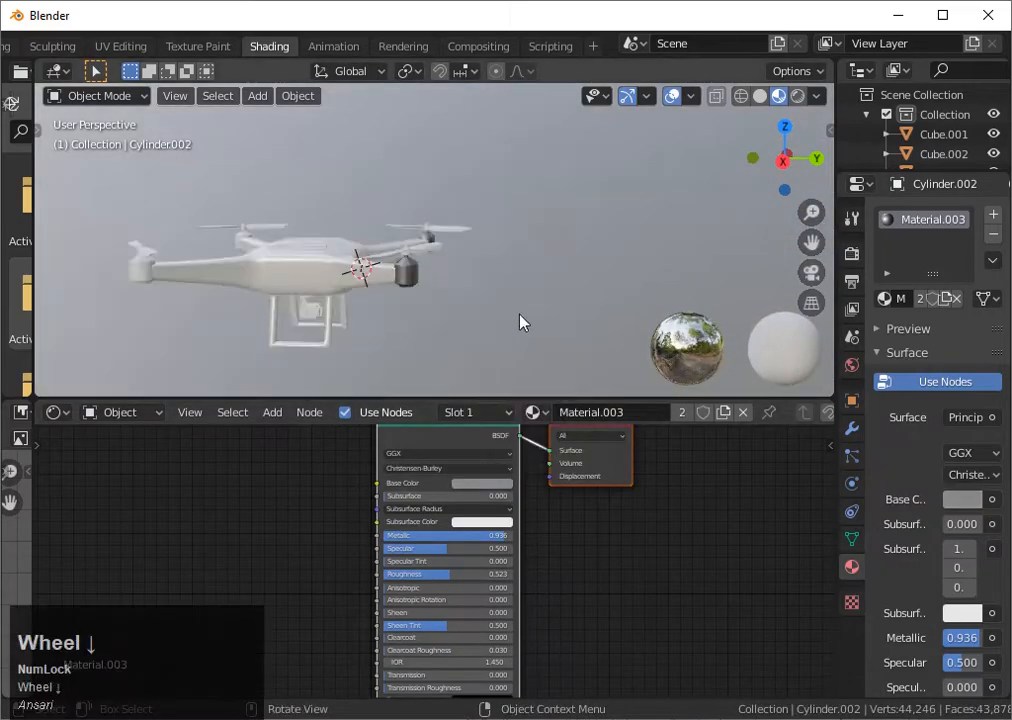
# - Assign Material.003 to the two remaining white motor housings
pyautogui.moveTo(520, 321); pyautogui.dragTo(531, 378, button='middle')
pyautogui.click(536, 345)
pyautogui.click(526, 412)
pyautogui.click(533, 412)
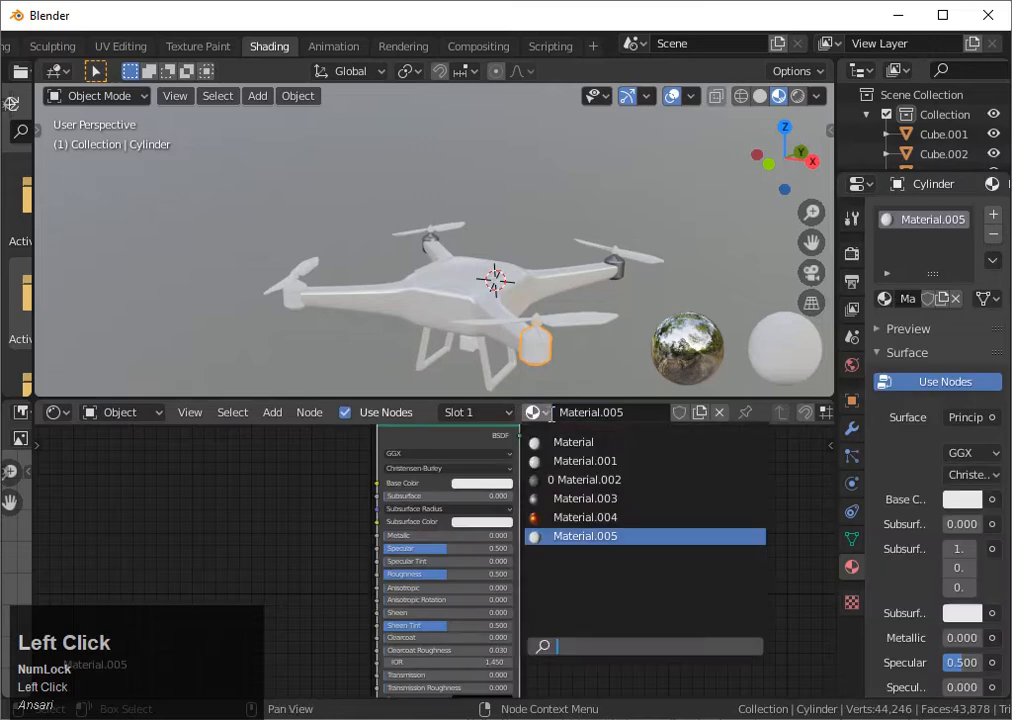
pyautogui.click(292, 293)
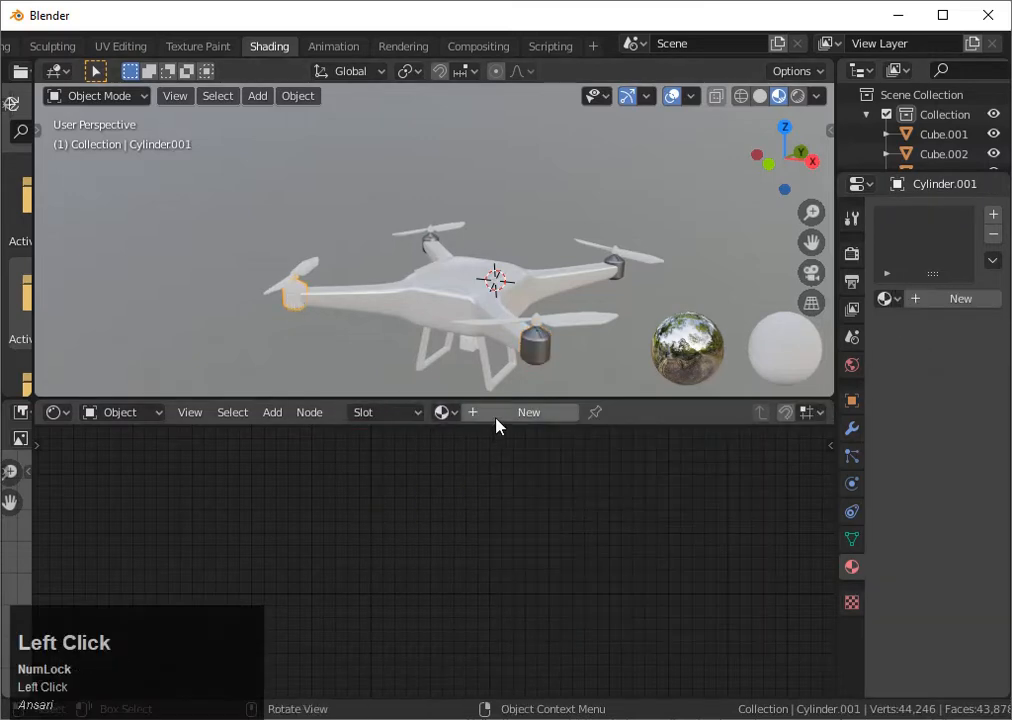
pyautogui.click(526, 412)
pyautogui.click(533, 412)
pyautogui.click(562, 498)
pyautogui.scroll(-2, 477, 361)
pyautogui.moveTo(477, 361); pyautogui.dragTo(530, 390, button='middle')
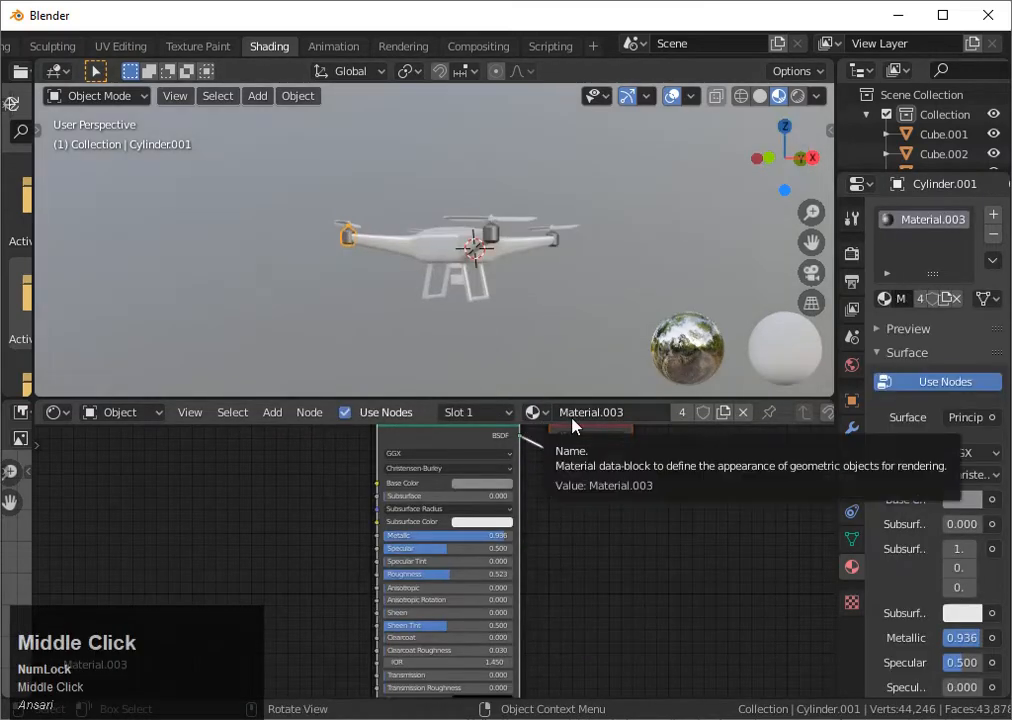
# - Create a new material on one blade of the propeller above the orange-accented motor housing
pyautogui.click(490, 234)
pyautogui.moveTo(557, 256); pyautogui.dragTo(571, 334, button='middle')
pyautogui.click(434, 246)
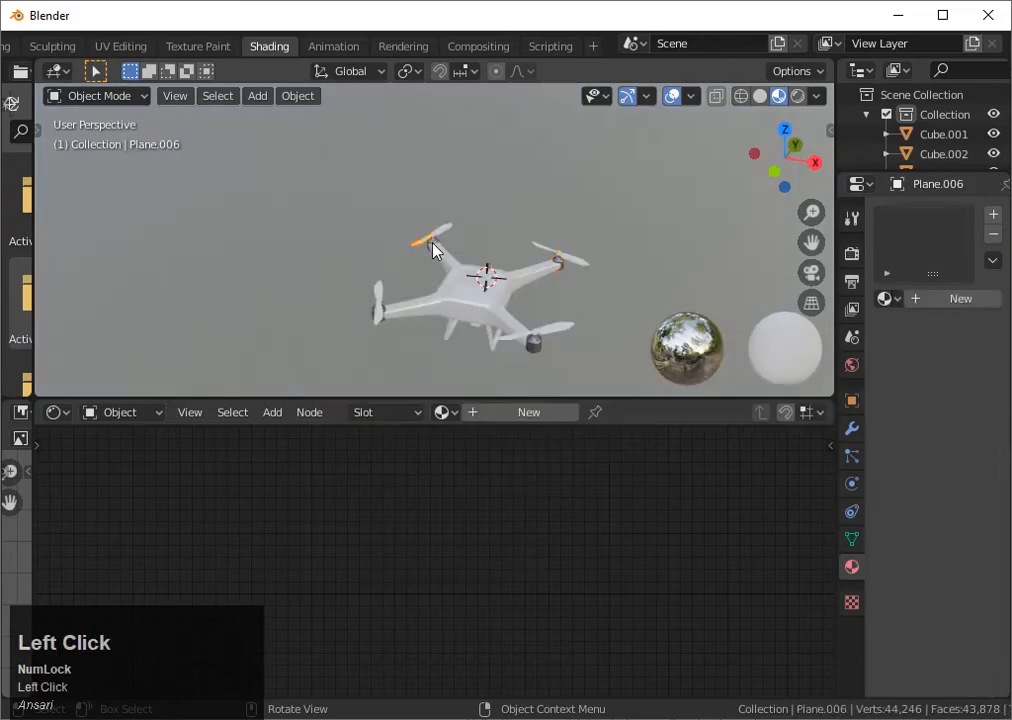
pyautogui.click(434, 246)
pyautogui.scroll(4, 480, 293)
pyautogui.click(475, 192)
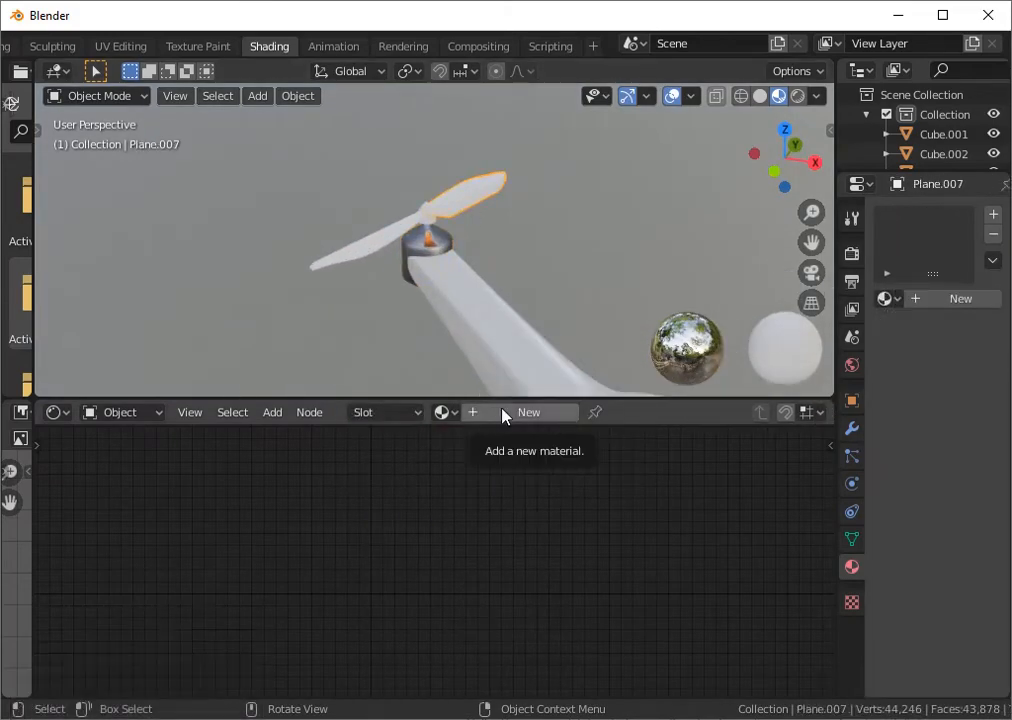
pyautogui.click(501, 413)
pyautogui.scroll(-1, 540, 517)
pyautogui.scroll(1, 560, 594)
pyautogui.click(480, 490)
pyautogui.scroll(2, 477, 481)
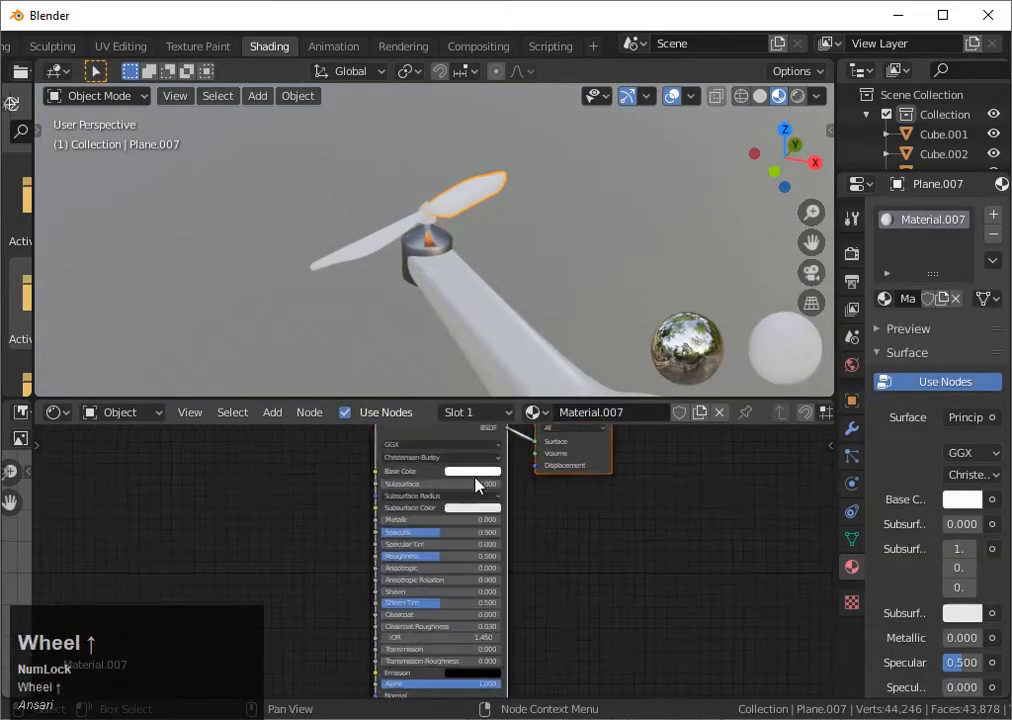
# - Change the propeller blade material's base color to black and set its Metallic to 0.709
pyautogui.click(488, 459)
pyautogui.moveTo(567, 264); pyautogui.dragTo(577, 312)
pyautogui.scroll(2, 539, 425)
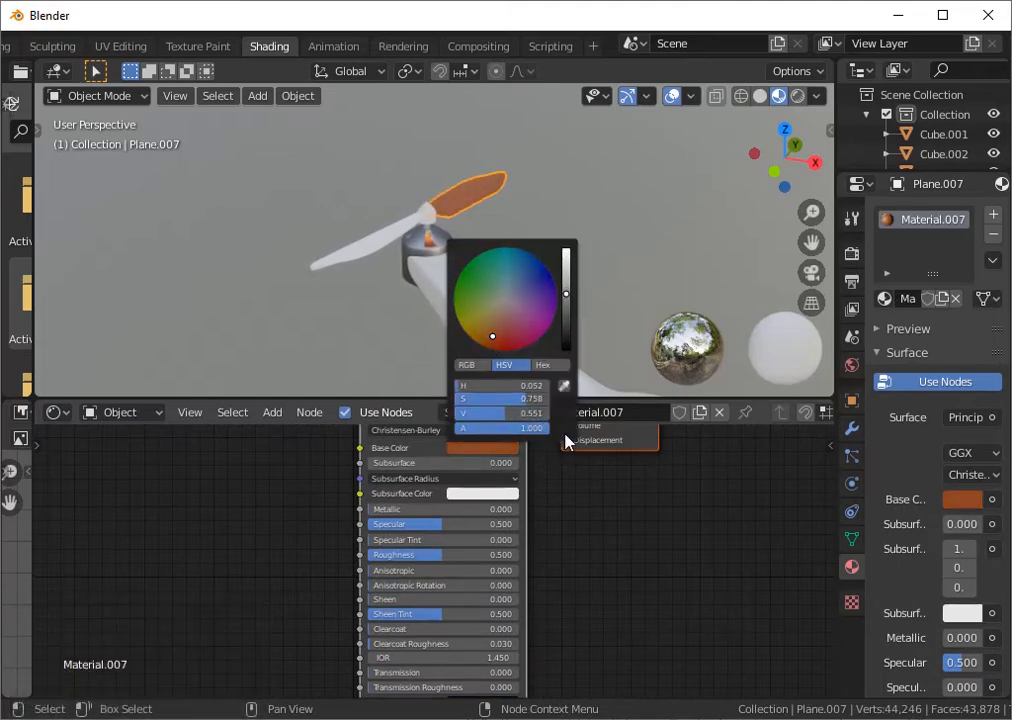
pyautogui.click(567, 333)
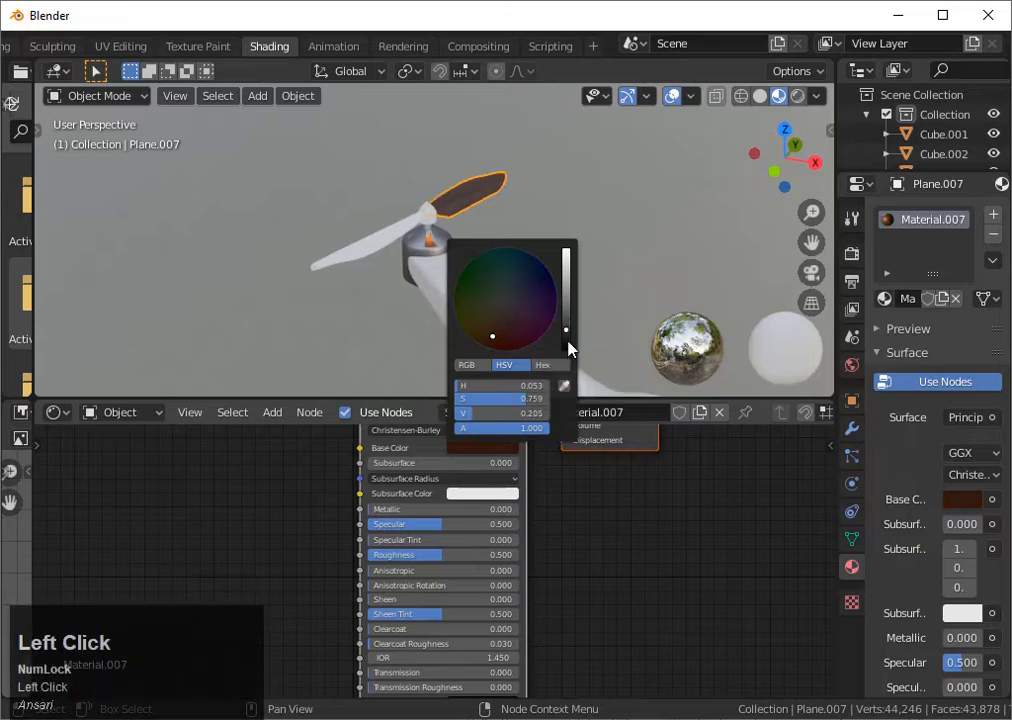
pyautogui.click(567, 347)
pyautogui.scroll(5, 429, 522)
pyautogui.moveTo(385, 456); pyautogui.dragTo(473, 470)
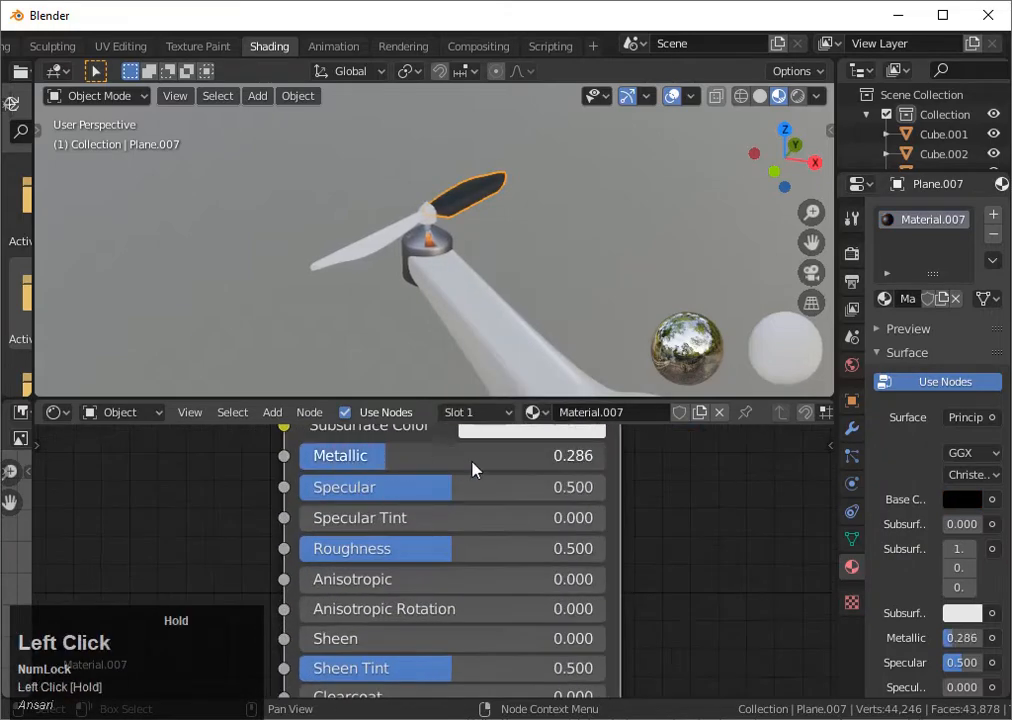
pyautogui.moveTo(565, 463); pyautogui.dragTo(579, 463)
# - Assign the black Material.007 to the same propeller's other blade and to both blades of a neighbouring propeller
pyautogui.scroll(-7, 560, 264)
pyautogui.moveTo(495, 309); pyautogui.dragTo(630, 305, button='middle')
pyautogui.scroll(5, 483, 296)
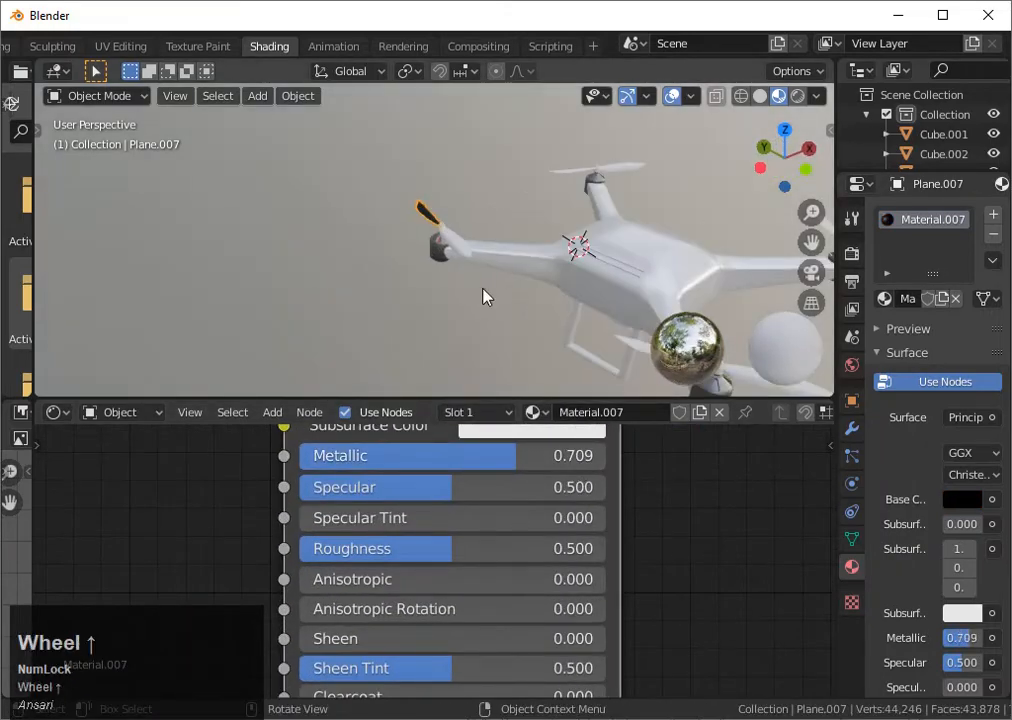
pyautogui.click(454, 242)
pyautogui.click(441, 412)
pyautogui.click(490, 574)
pyautogui.click(581, 172)
pyautogui.click(441, 412)
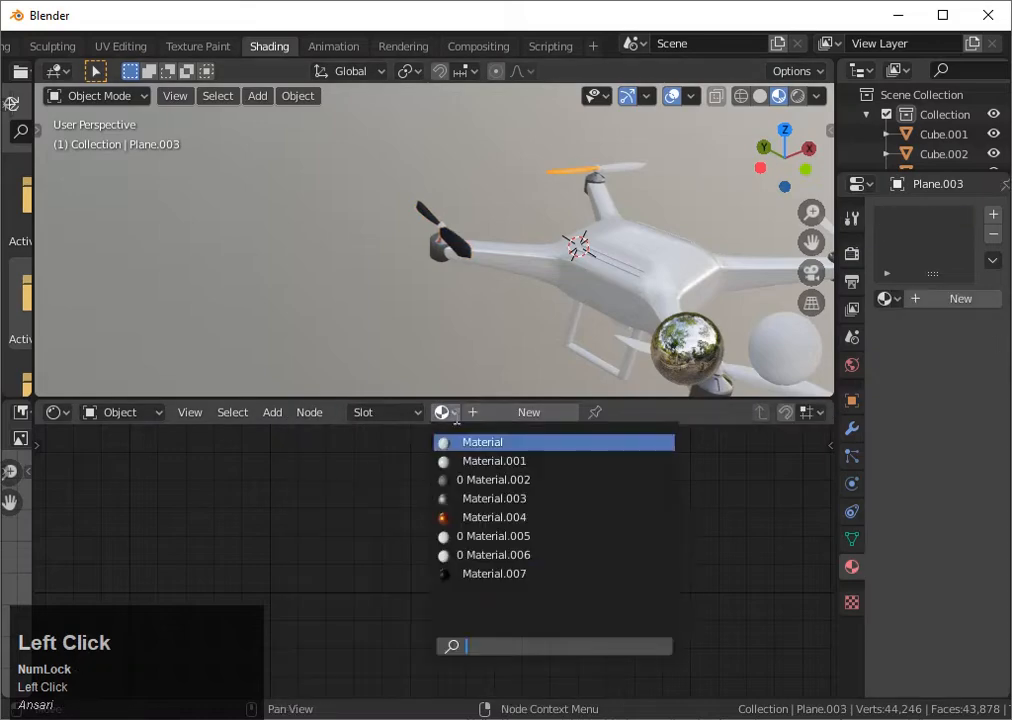
pyautogui.click(490, 574)
pyautogui.click(616, 168)
pyautogui.click(443, 412)
pyautogui.click(478, 573)
# - Assign Material.007 to both blades of the nearest propeller and to one blade of the last white propeller
pyautogui.scroll(-2, 626, 319)
pyautogui.moveTo(626, 319); pyautogui.dragTo(622, 286, button='middle')
pyautogui.click(620, 294)
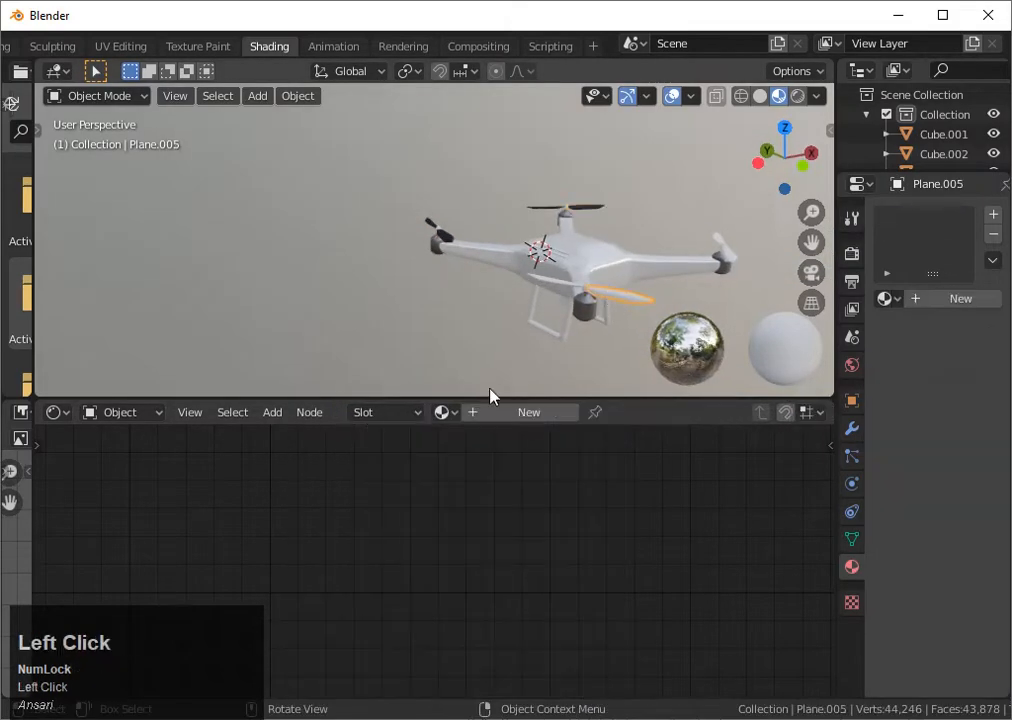
pyautogui.click(443, 412)
pyautogui.click(478, 573)
pyautogui.click(552, 282)
pyautogui.click(445, 412)
pyautogui.click(478, 573)
pyautogui.click(722, 254)
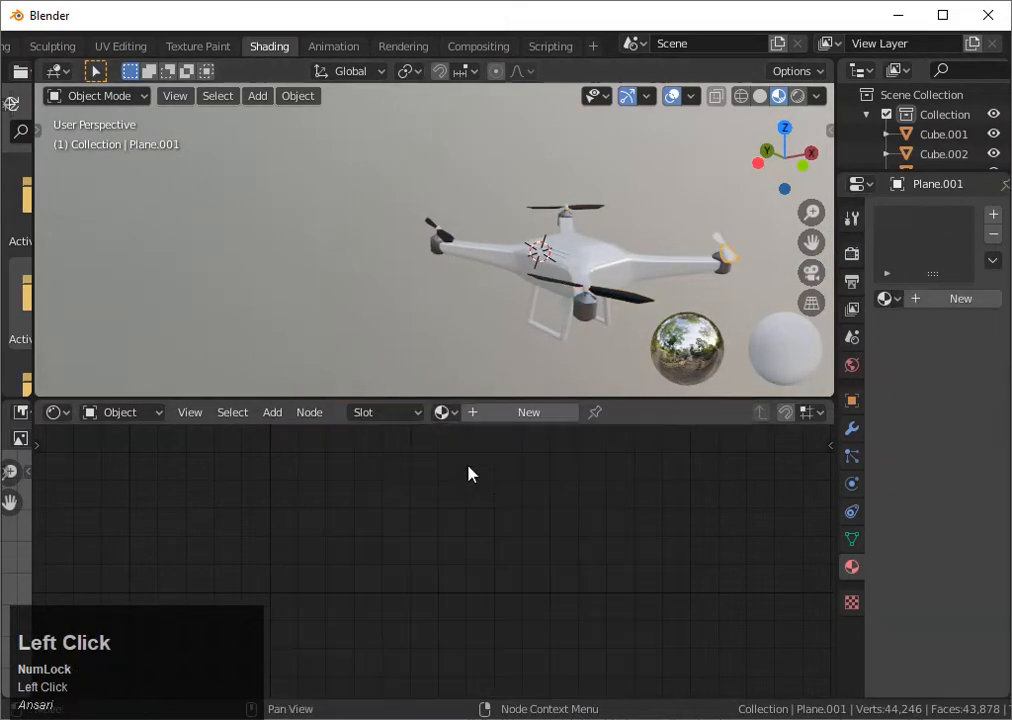
pyautogui.click(443, 412)
pyautogui.click(478, 573)
pyautogui.click(727, 248)
pyautogui.click(443, 412)
pyautogui.click(478, 573)
pyautogui.scroll(2, 648, 300)
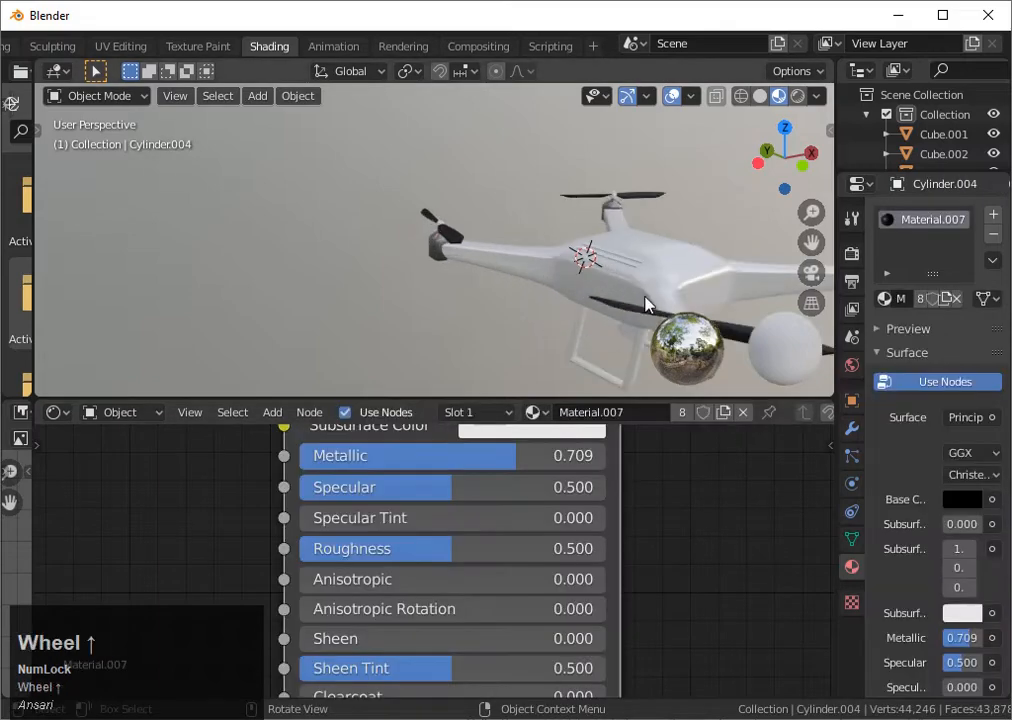
pyautogui.moveTo(648, 300); pyautogui.dragTo(514, 328, button='middle')
pyautogui.hotkey('ctrl', 'z')
# - Assign Material.007 to the last remaining white propeller blade
pyautogui.click(535, 380)
pyautogui.click(443, 412)
pyautogui.click(478, 574)
pyautogui.scroll(-2, 576, 332)
pyautogui.scroll(6, 533, 272)
pyautogui.scroll(-2, 539, 211)
# - Adjust the black blade material to Metallic 0.900 and Roughness 0.327
pyautogui.moveTo(445, 552); pyautogui.dragTo(445, 552)
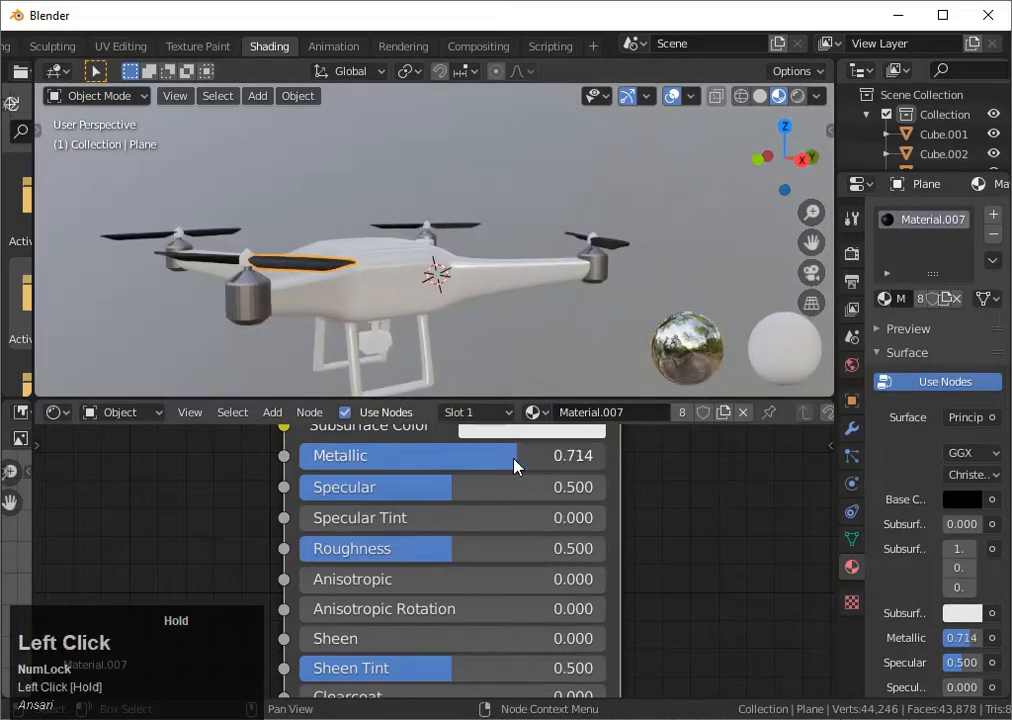
pyautogui.moveTo(570, 335); pyautogui.dragTo(574, 339, button='middle')
pyautogui.scroll(5, 594, 357)
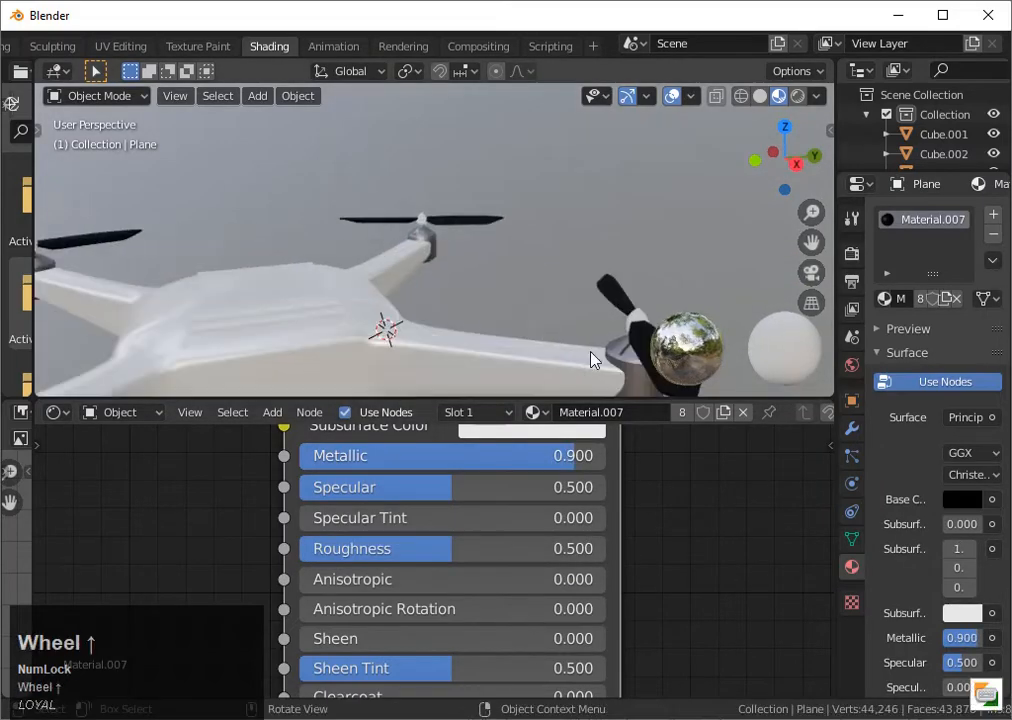
pyautogui.moveTo(433, 552); pyautogui.dragTo(372, 569)
pyautogui.scroll(2, 533, 318)
pyautogui.moveTo(533, 318); pyautogui.dragTo(511, 300, button='middle')
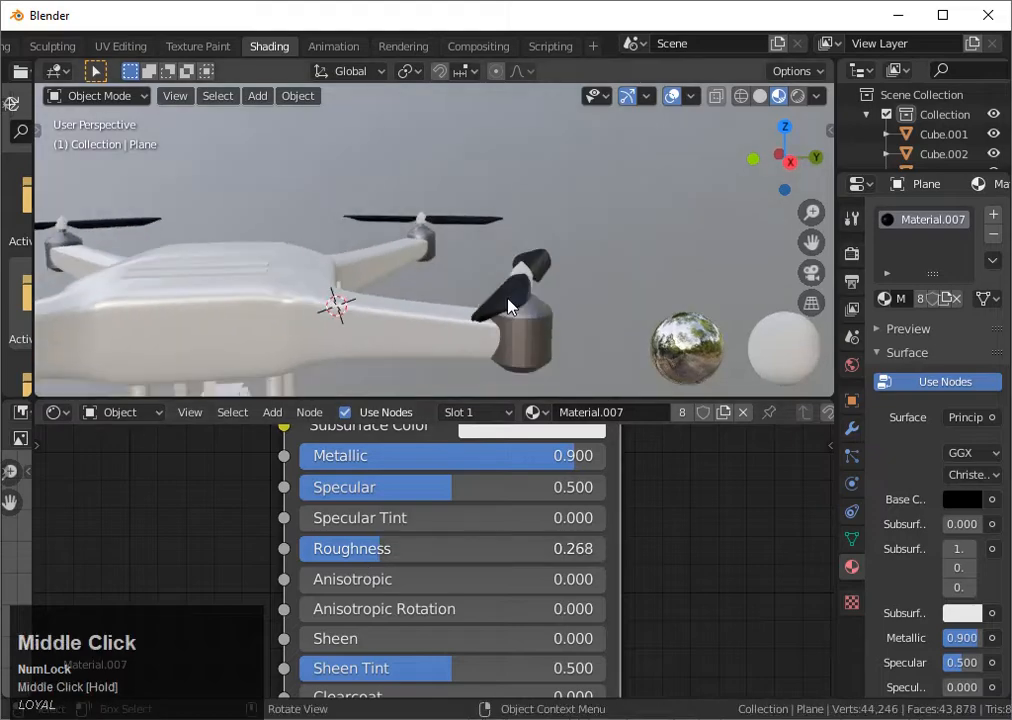
pyautogui.moveTo(396, 553); pyautogui.dragTo(416, 553)
pyautogui.scroll(-3, 450, 267)
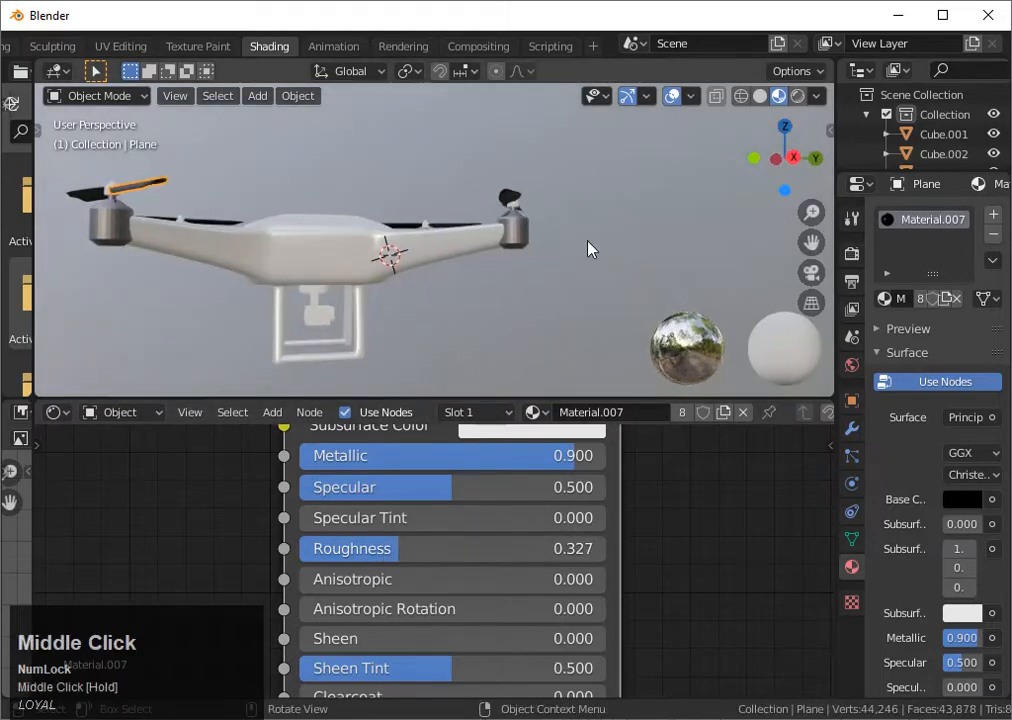
# - Select the small pointed hub at the center of a propeller and create a new material for it
pyautogui.moveTo(588, 248); pyautogui.dragTo(410, 355, button='middle')
pyautogui.click(785, 128)
pyautogui.click(656, 262)
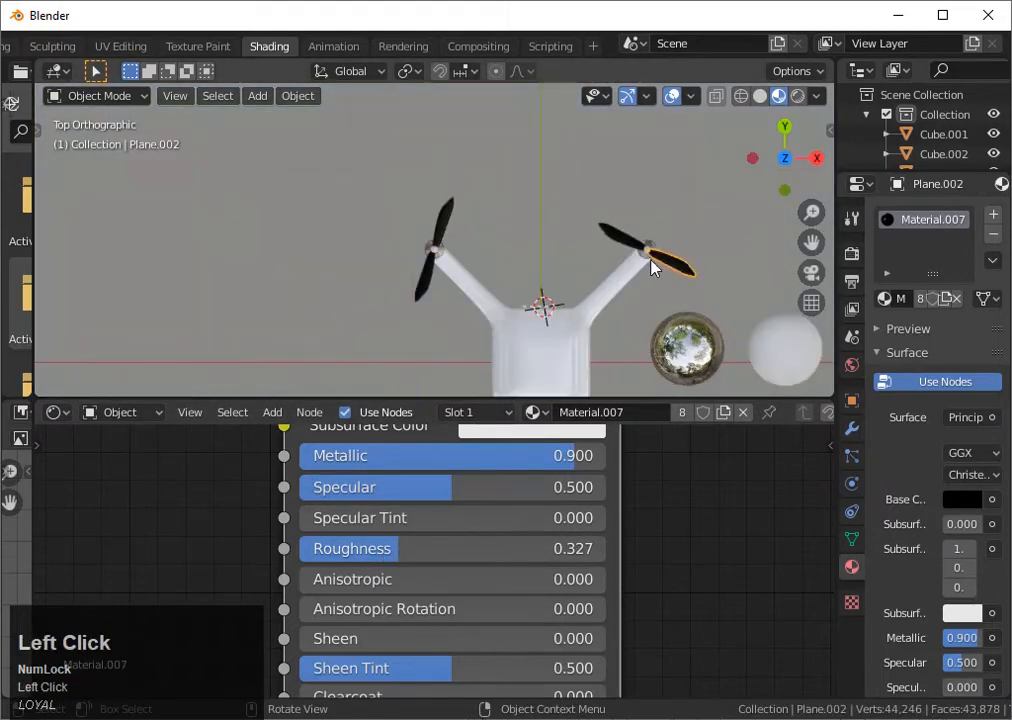
pyautogui.press('`')
pyautogui.press('3')
pyautogui.click(467, 232)
pyautogui.click(338, 196)
pyautogui.scroll(-3, 353, 219)
pyautogui.moveTo(353, 219); pyautogui.dragTo(393, 320, button='middle')
pyautogui.scroll(3, 470, 280)
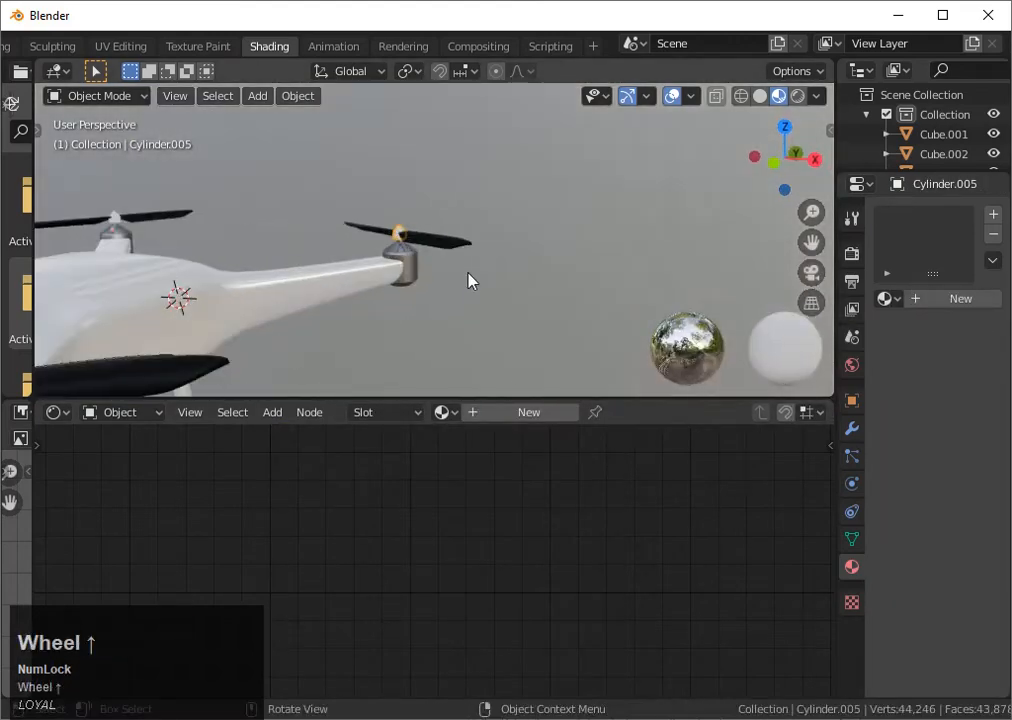
pyautogui.click(529, 412)
# - Set the propeller hub material's Metallic to 0.864
pyautogui.moveTo(529, 430); pyautogui.dragTo(531, 535, button='middle')
pyautogui.click(531, 476)
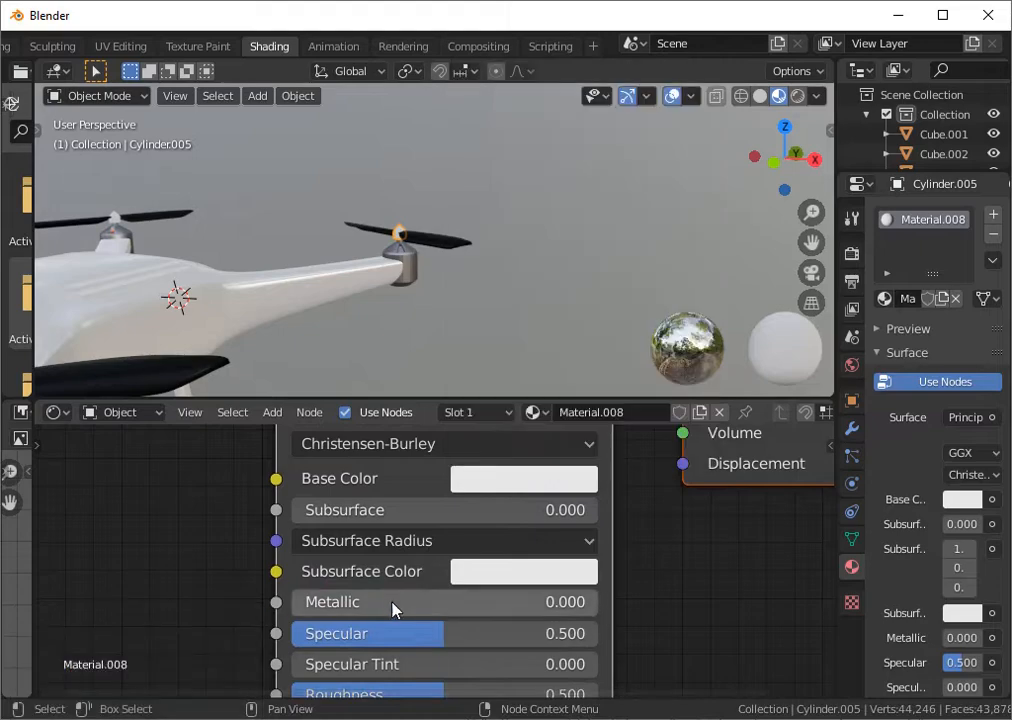
pyautogui.moveTo(392, 609); pyautogui.dragTo(690, 612)
pyautogui.scroll(3, 380, 340)
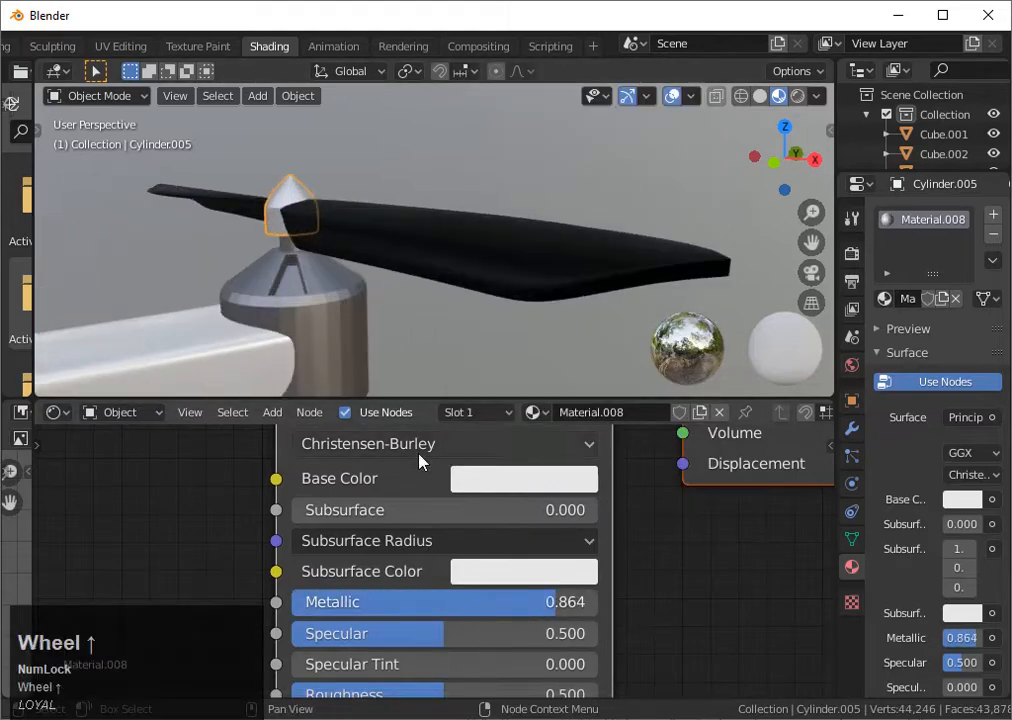
pyautogui.moveTo(436, 624); pyautogui.dragTo(436, 560, button='middle')
pyautogui.scroll(2, 445, 650)
pyautogui.rightClick(282, 200)
pyautogui.click(282, 203)
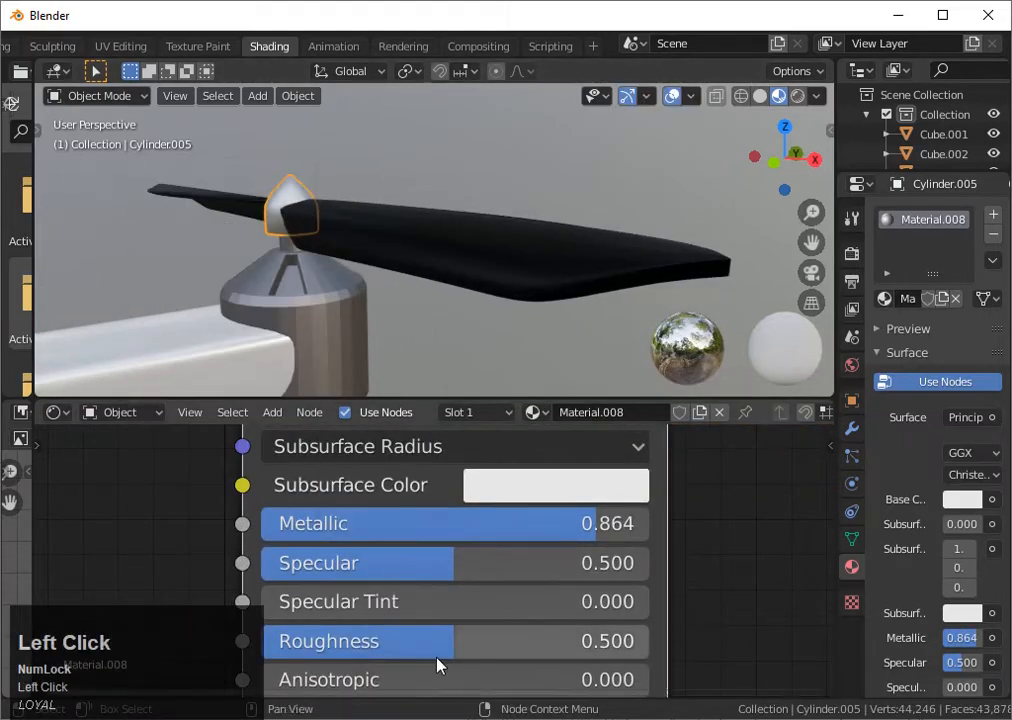
# - Set the propeller hub material's Metallic to 0.614 and Roughness to 0.273
pyautogui.moveTo(437, 665); pyautogui.dragTo(250, 641)
pyautogui.rightClick(281, 198)
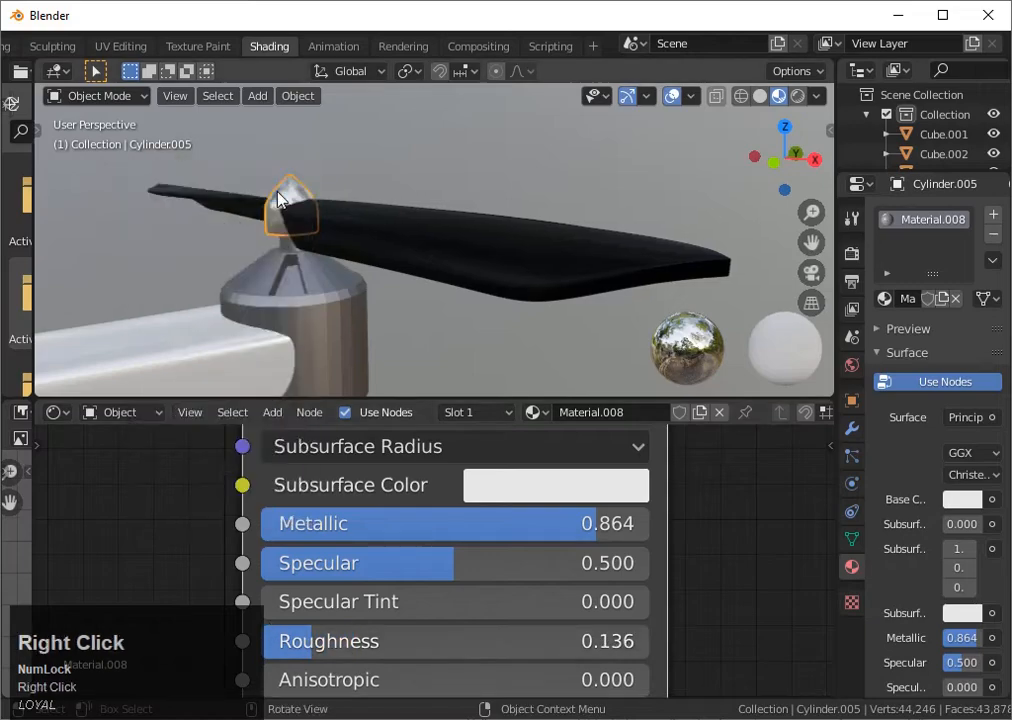
pyautogui.scroll(-2, 281, 198)
pyautogui.moveTo(285, 205); pyautogui.dragTo(547, 529, button='middle')
pyautogui.moveTo(547, 529); pyautogui.dragTo(501, 529)
pyautogui.moveTo(340, 643)
pyautogui.mouseDown()
pyautogui.moveTo(556, 644)
pyautogui.moveTo(346, 643)
pyautogui.mouseUp()
pyautogui.rightClick(190, 316)
pyautogui.click(185, 301)
# - Assign the existing Material.008 to the pointed hub of a second propeller
pyautogui.scroll(-5, 465, 379)
pyautogui.click(268, 203)
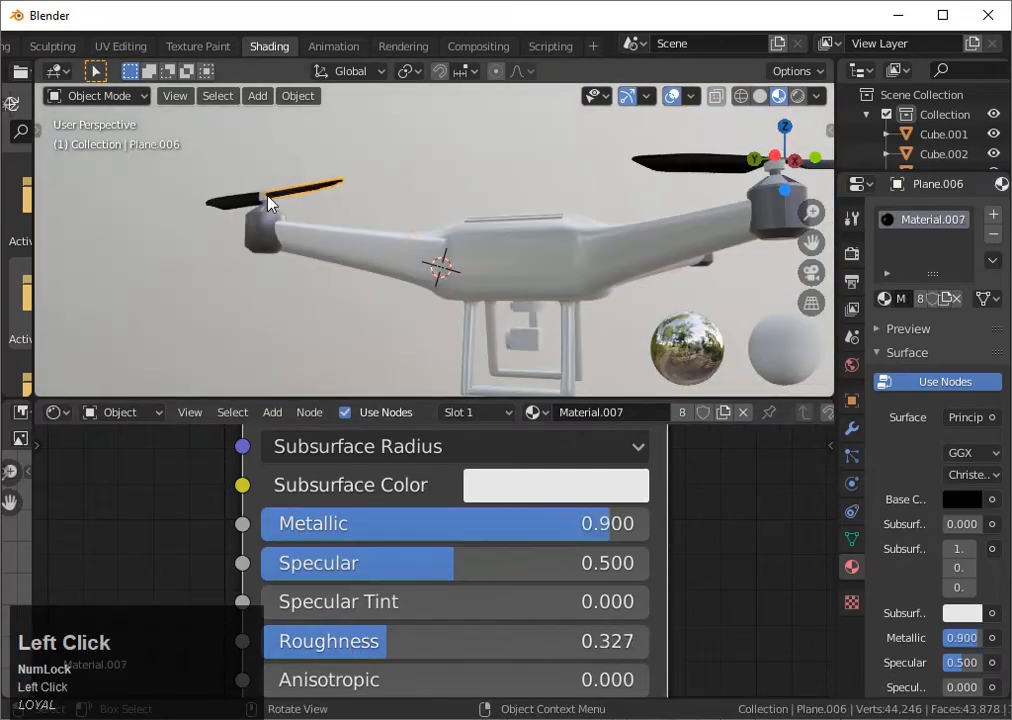
pyautogui.click(263, 197)
pyautogui.click(447, 413)
pyautogui.scroll(-3, 466, 537)
pyautogui.click(470, 592)
# - Assign Material.008 to the pointed hub of a third propeller
pyautogui.scroll(-5, 727, 191)
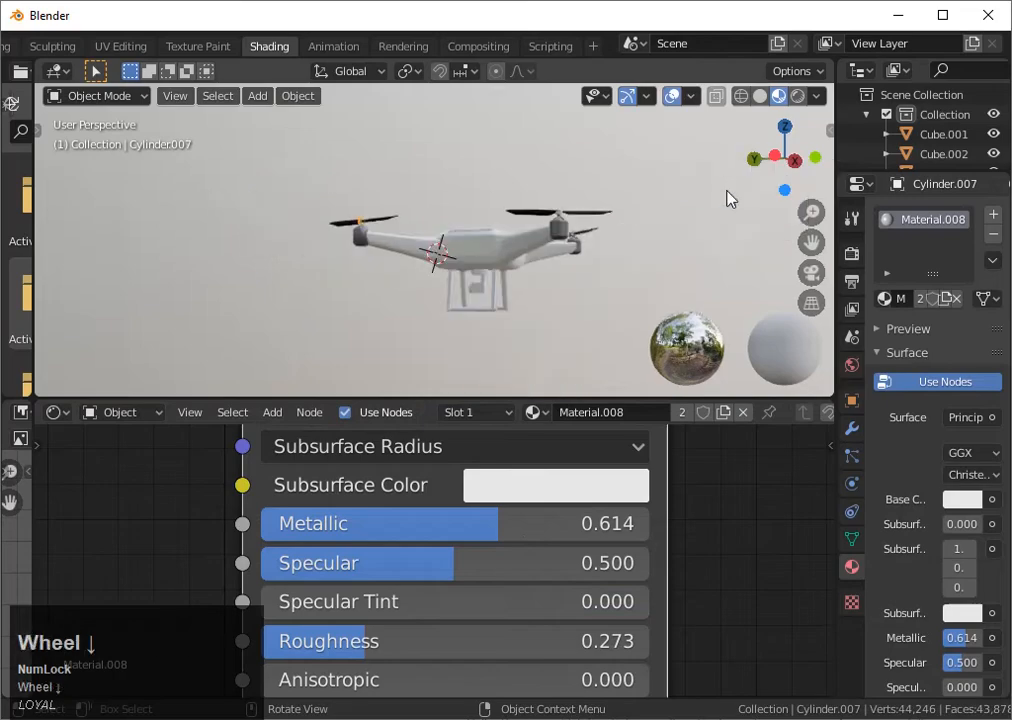
pyautogui.click(558, 212)
pyautogui.click(443, 412)
pyautogui.scroll(-3, 553, 580)
pyautogui.click(553, 591)
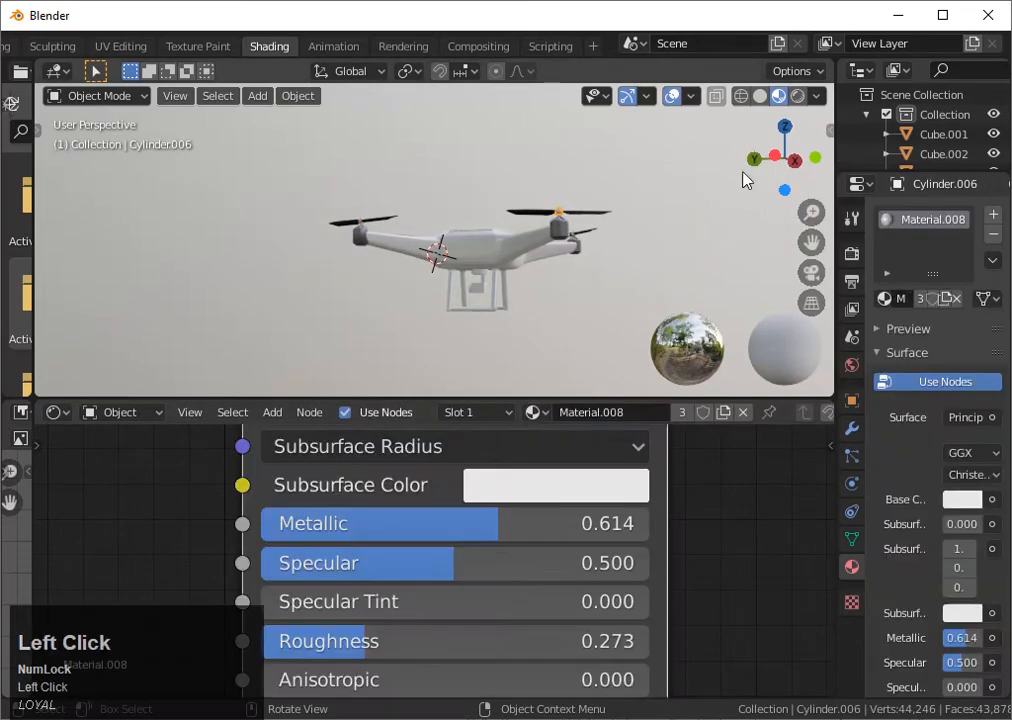
# - Assign Material.008 to the last propeller hub that has no material
pyautogui.scroll(6, 533, 264)
pyautogui.click(570, 335)
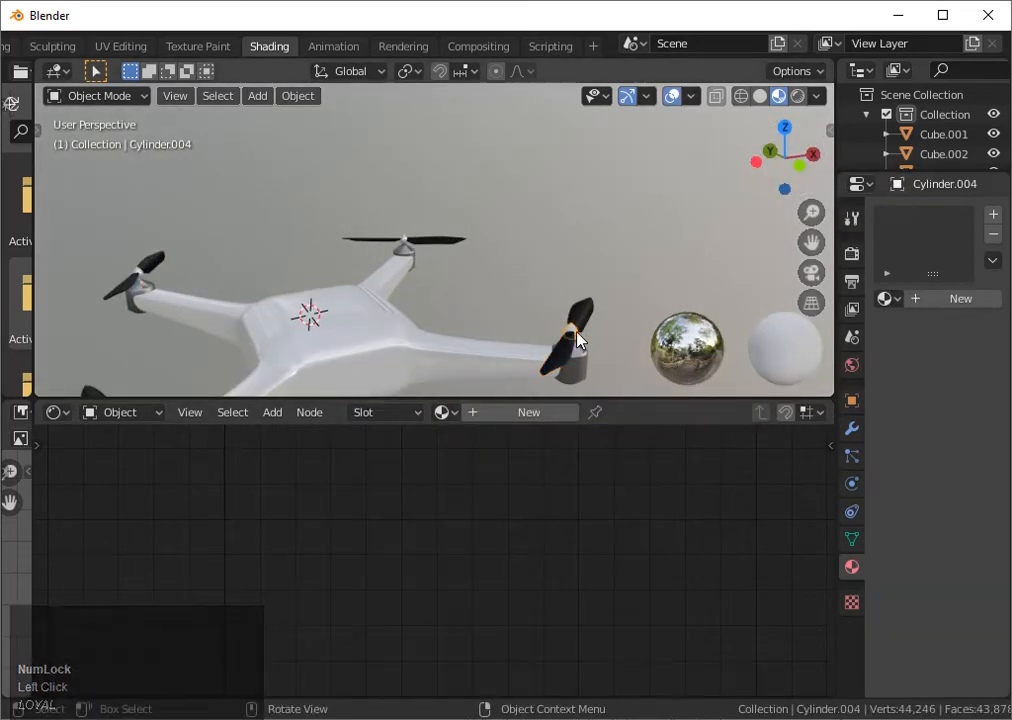
pyautogui.click(443, 412)
pyautogui.click(460, 592)
# - Inspect the propellers, hubs and motor housings from several sides of the drone
pyautogui.moveTo(560, 330); pyautogui.dragTo(420, 340, button='middle')
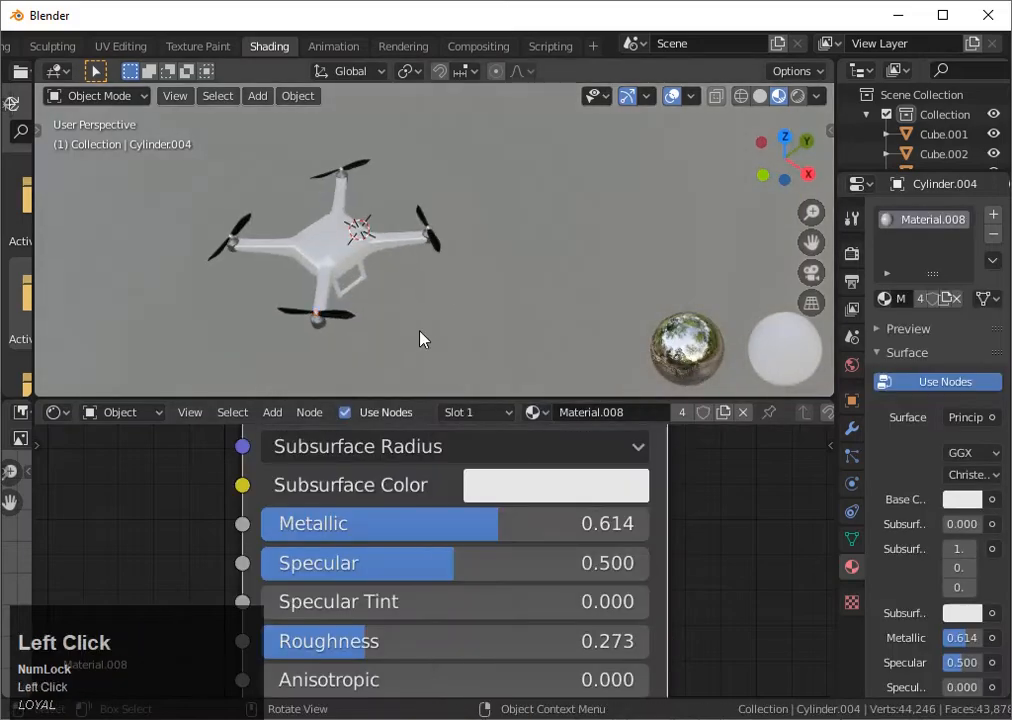
pyautogui.scroll(8, 495, 276)
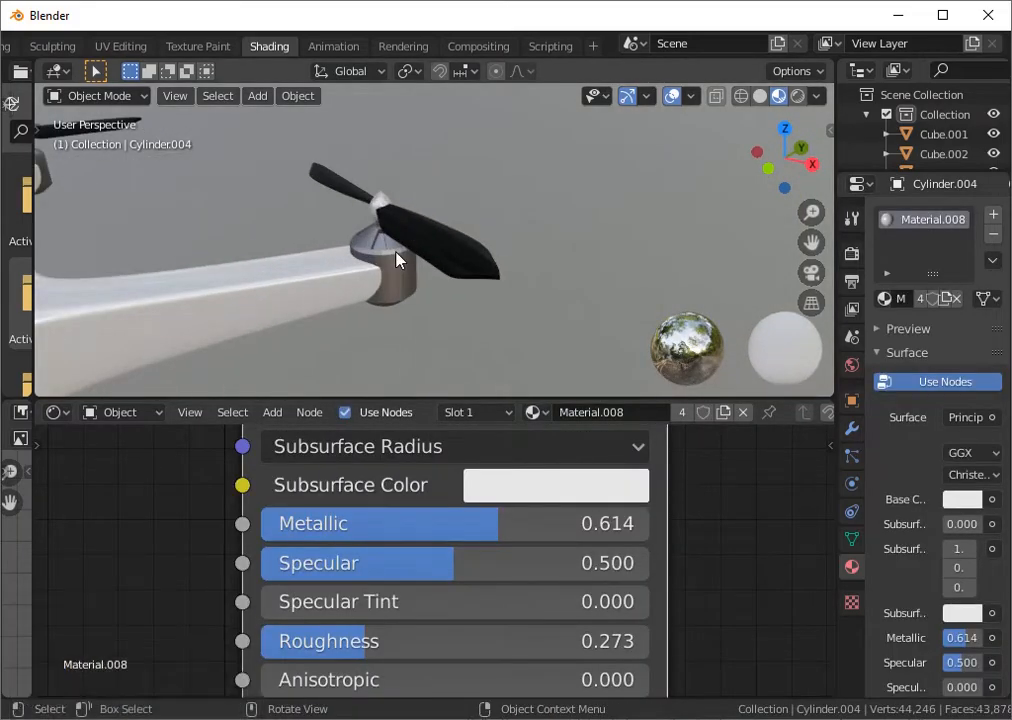
pyautogui.scroll(-5, 397, 260)
pyautogui.moveTo(402, 255); pyautogui.dragTo(433, 238, button='middle')
pyautogui.scroll(3, 517, 235)
pyautogui.moveTo(517, 235); pyautogui.dragTo(613, 216, button='middle')
pyautogui.scroll(2, 633, 291)
pyautogui.moveTo(602, 318); pyautogui.dragTo(580, 296, button='middle')
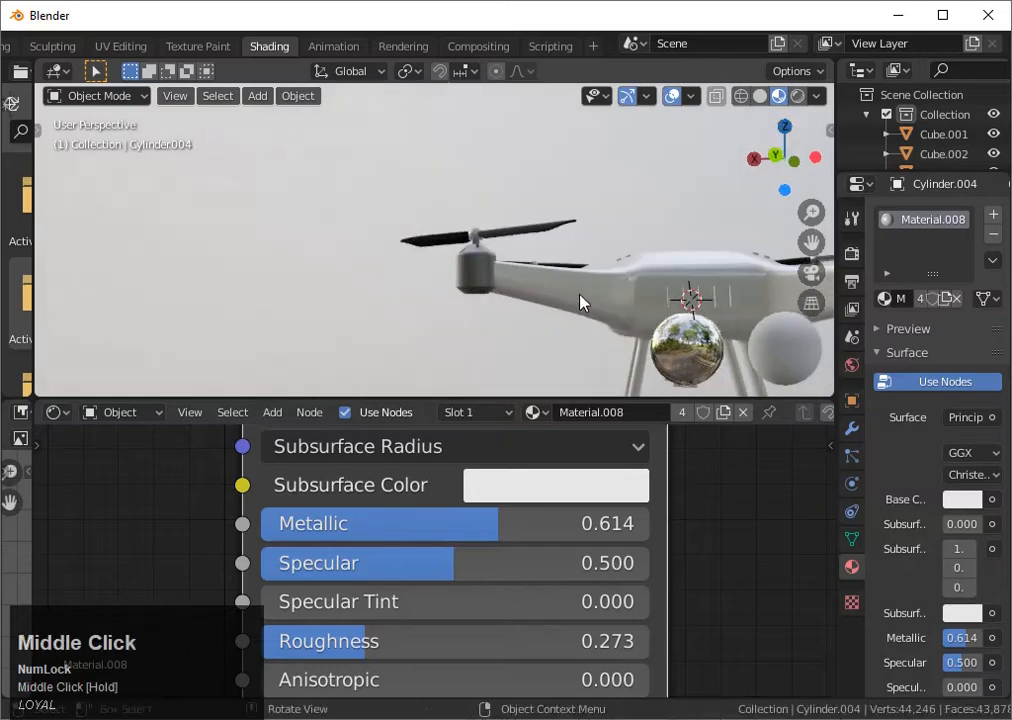
# - Create a new material for the round camera mount under the body and give it a medium grey base color
pyautogui.moveTo(811, 242); pyautogui.dragTo(539, 184)
pyautogui.scroll(3, 352, 318)
pyautogui.moveTo(476, 318); pyautogui.dragTo(485, 285, button='middle')
pyautogui.moveTo(811, 242); pyautogui.dragTo(828, 128)
pyautogui.click(465, 254)
pyautogui.click(510, 412)
pyautogui.click(492, 488)
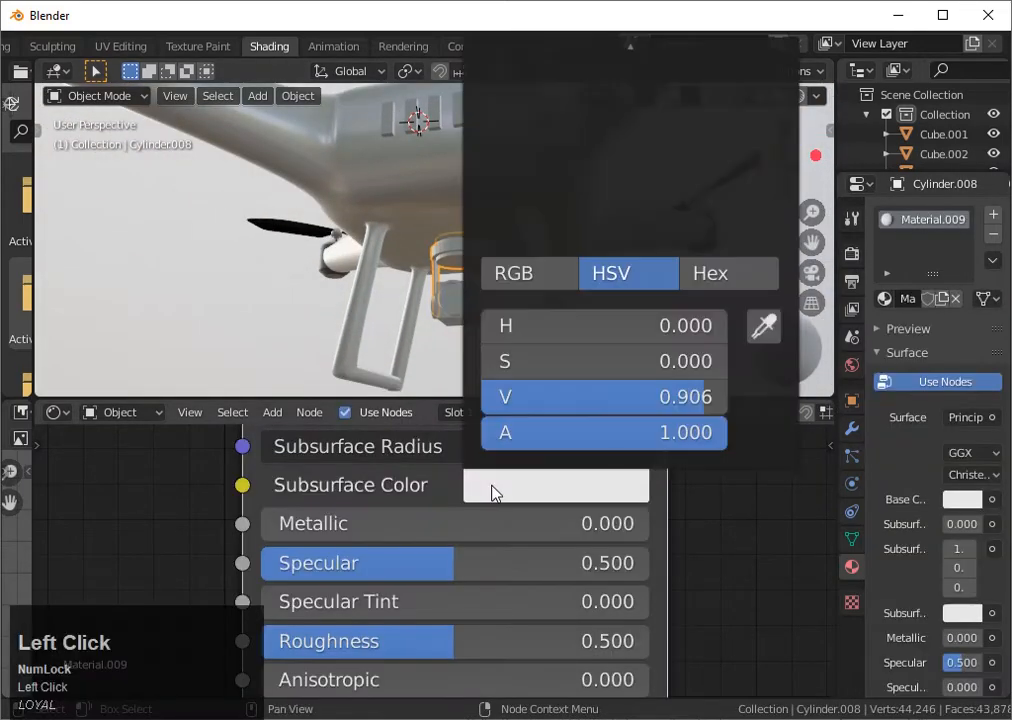
pyautogui.scroll(-3, 500, 492)
pyautogui.moveTo(508, 497); pyautogui.dragTo(491, 582, button='middle')
pyautogui.click(510, 494)
pyautogui.moveTo(676, 234); pyautogui.dragTo(686, 219)
pyautogui.moveTo(700, 250); pyautogui.dragTo(714, 296, button='middle')
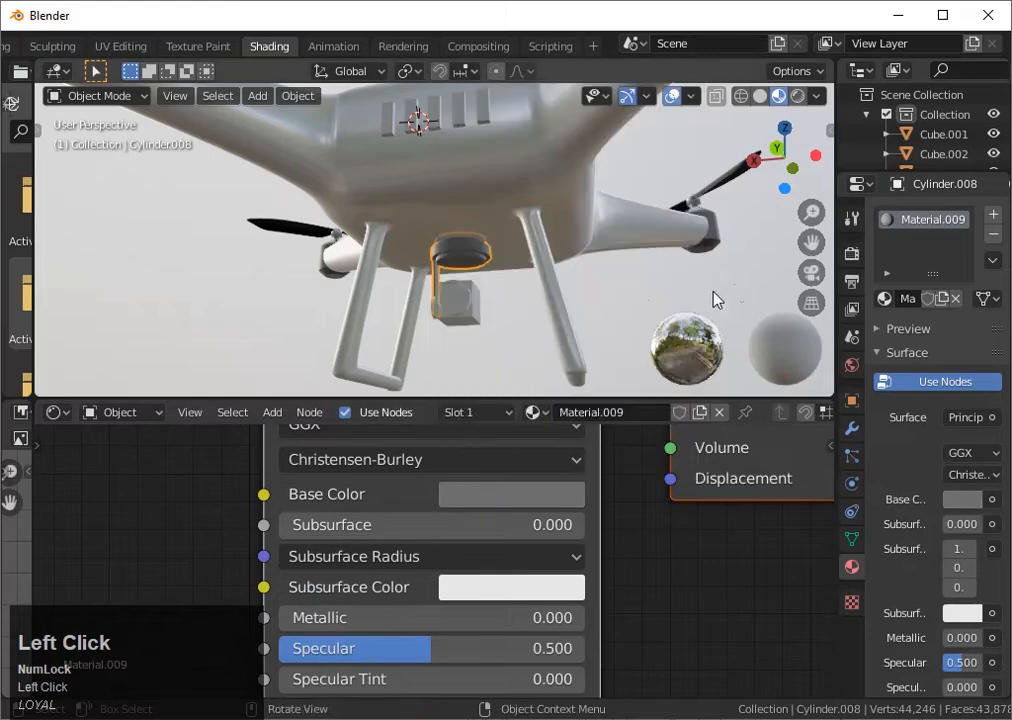
# - Set the grey camera mount material's Metallic to 0.741
pyautogui.scroll(3, 526, 307)
pyautogui.scroll(1, 408, 642)
pyautogui.moveTo(334, 621); pyautogui.dragTo(590, 657)
pyautogui.rightClick(509, 248)
pyautogui.click(509, 248)
pyautogui.scroll(-1, 509, 248)
# - In Edit Mode, select the loop of side faces around the camera mount's widest band
pyautogui.moveTo(509, 256); pyautogui.dragTo(492, 219, button='middle')
pyautogui.scroll(5, 481, 228)
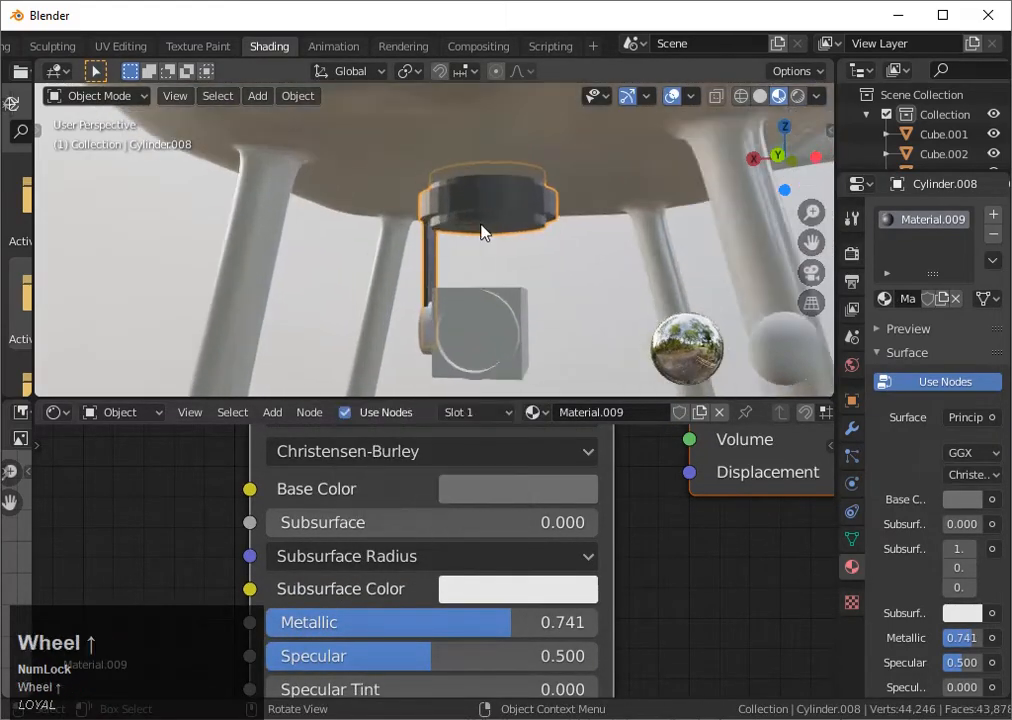
pyautogui.press('Tab')
pyautogui.click(542, 161)
pyautogui.press('space')
pyautogui.keyDown('shift'); pyautogui.click(542, 161); pyautogui.keyUp('shift')
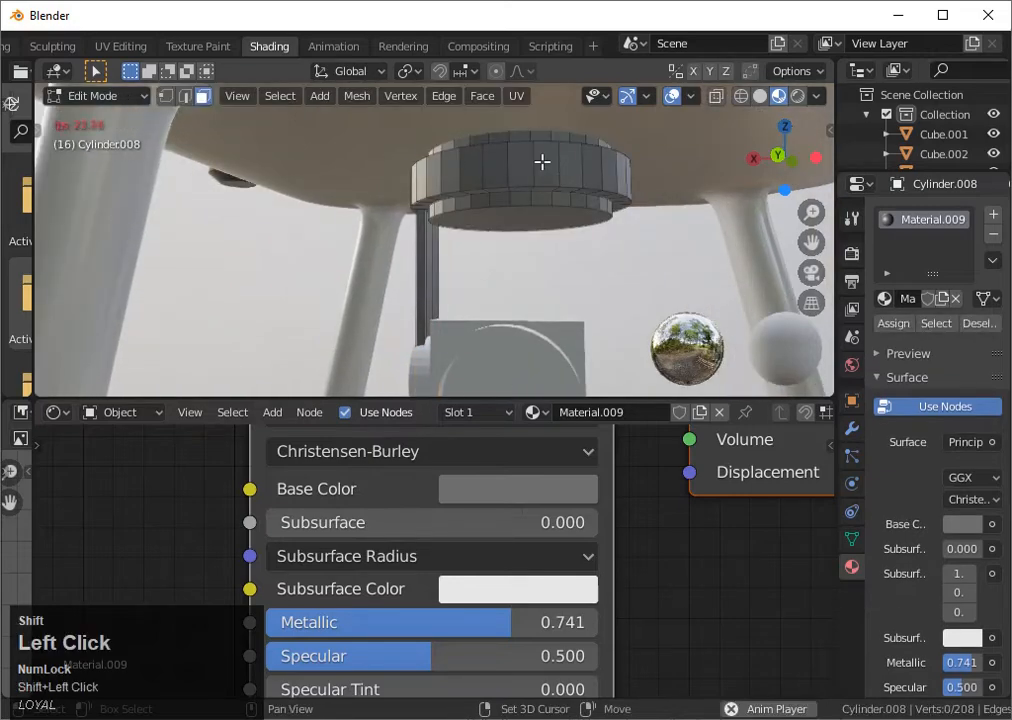
pyautogui.keyDown('shift'); pyautogui.click(542, 161); pyautogui.keyUp('shift')
pyautogui.keyDown('shift'); pyautogui.click(549, 170); pyautogui.keyUp('shift')
pyautogui.keyDown('alt'); pyautogui.keyDown('shift'); pyautogui.click(550, 170); pyautogui.keyUp('shift'); pyautogui.keyUp('alt')
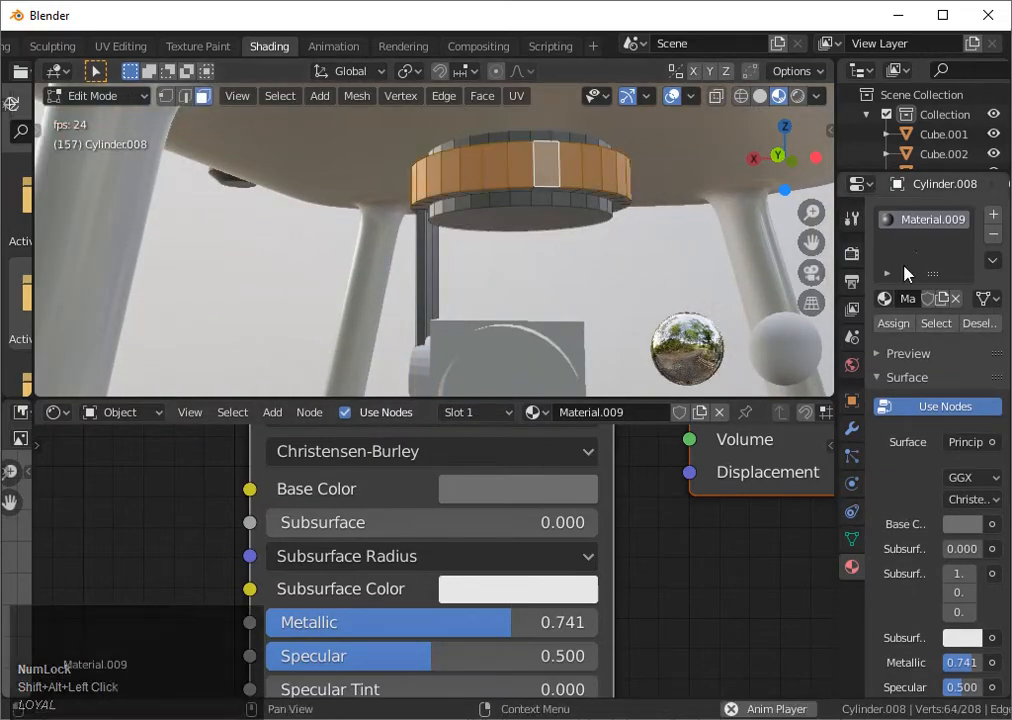
# - Add a second material slot for the selected band faces with a new material in a dark orange-brown base color
pyautogui.click(993, 214)
pyautogui.click(497, 420)
pyautogui.click(513, 489)
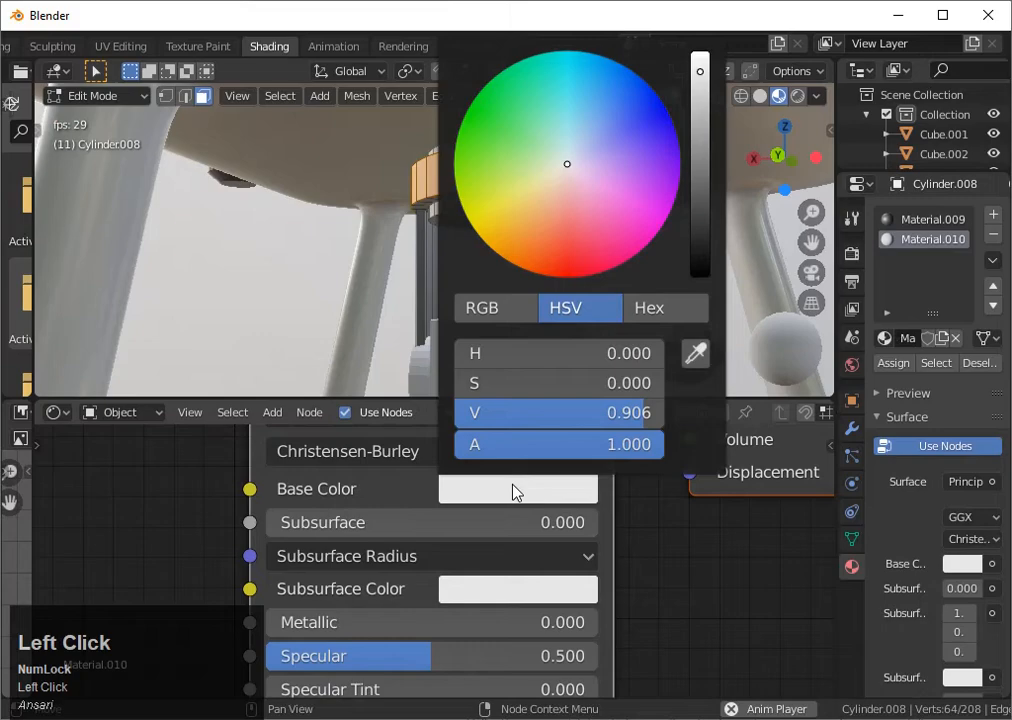
pyautogui.click(533, 250)
pyautogui.click(700, 136)
pyautogui.click(527, 252)
pyautogui.click(533, 248)
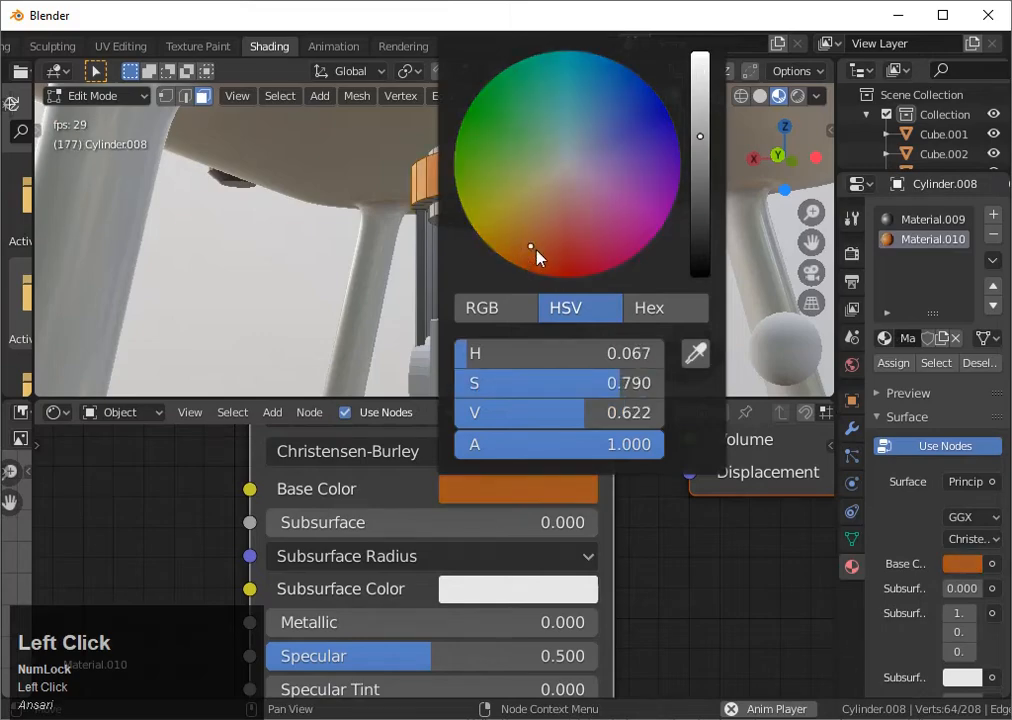
pyautogui.click(535, 251)
pyautogui.click(542, 253)
pyautogui.click(698, 192)
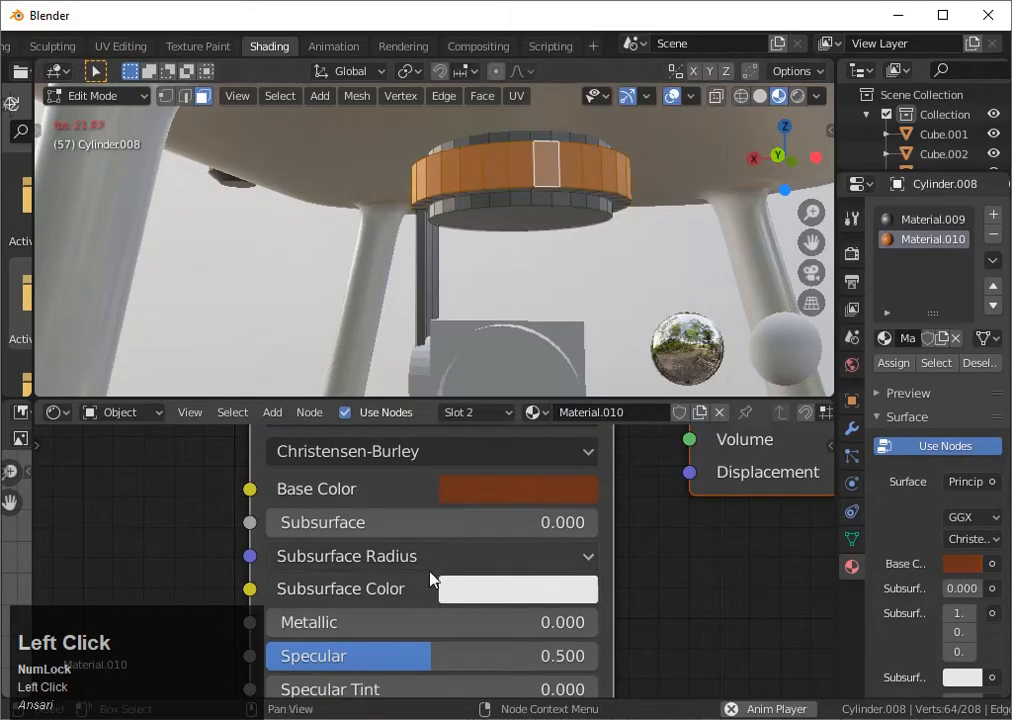
# - Set the band material's Roughness to 0.323 and Metallic to 0.877
pyautogui.scroll(-2, 432, 578)
pyautogui.moveTo(443, 585); pyautogui.dragTo(429, 571, button='middle')
pyautogui.scroll(2, 429, 571)
pyautogui.moveTo(410, 632); pyautogui.dragTo(365, 630)
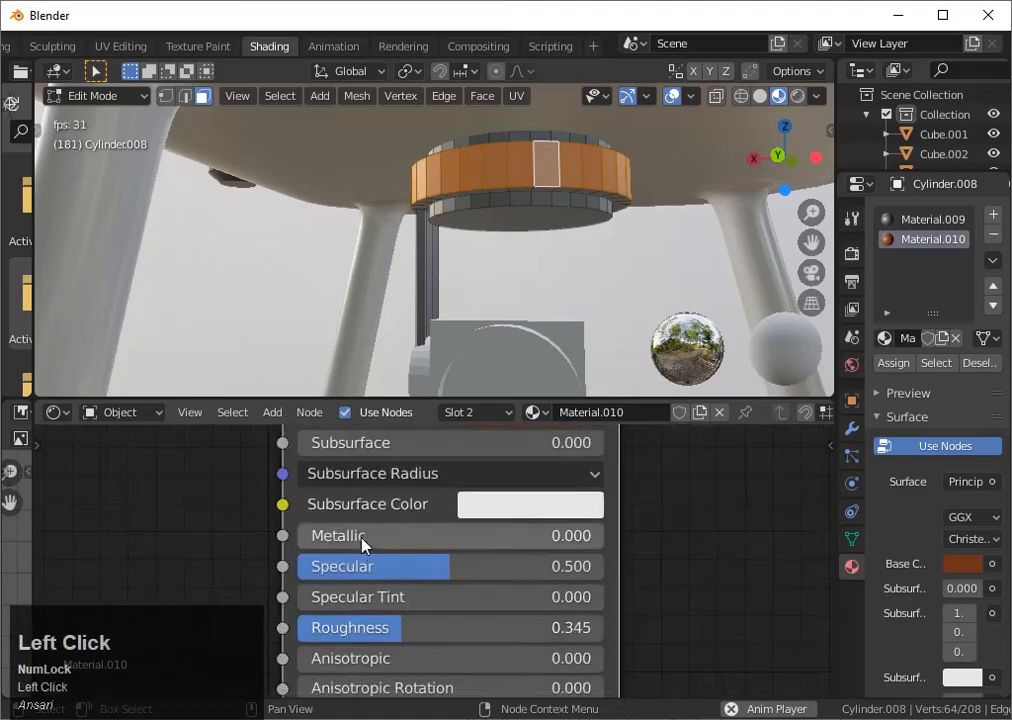
pyautogui.moveTo(363, 545); pyautogui.dragTo(560, 535)
pyautogui.press('Tab')
pyautogui.scroll(-1, 660, 291)
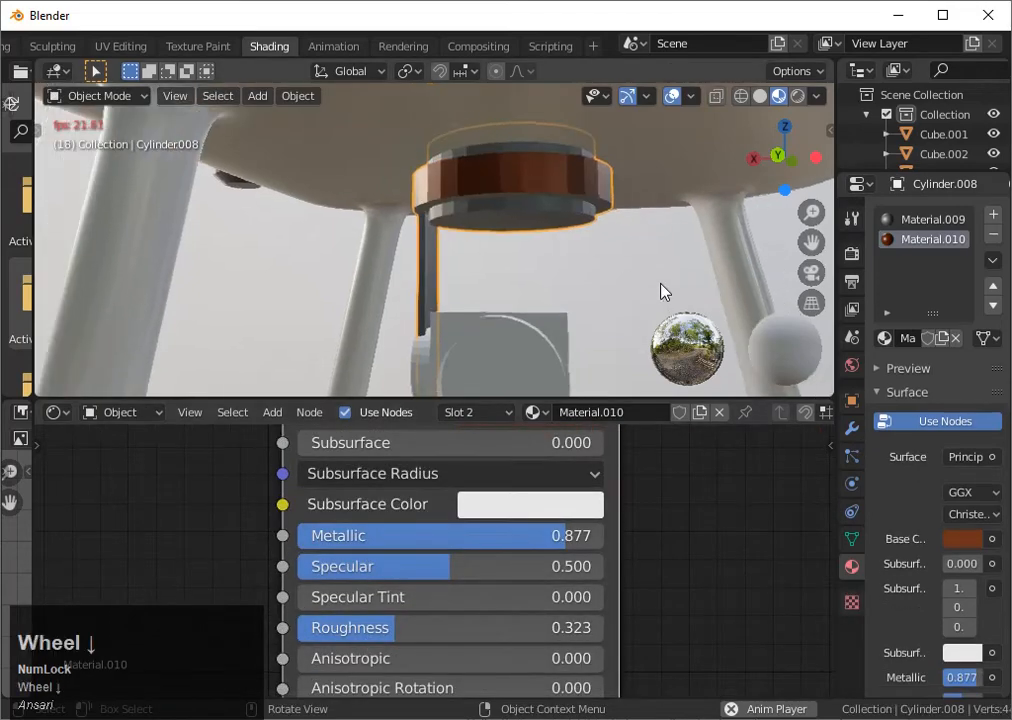
pyautogui.press('Tab')
pyautogui.press('Tab')
pyautogui.rightClick(572, 188)
pyautogui.click(569, 186)
pyautogui.moveTo(588, 190)
pyautogui.mouseDown(button='middle')
pyautogui.moveTo(595, 199)
pyautogui.moveTo(583, 215)
pyautogui.moveTo(575, 206)
pyautogui.mouseUp(button='middle')
pyautogui.scroll(-3, 583, 215)
pyautogui.rightClick(492, 157)
pyautogui.click(489, 178)
pyautogui.scroll(1, 498, 176)
pyautogui.hotkey('ctrl', 'z')
pyautogui.hotkey('ctrl', 'z')
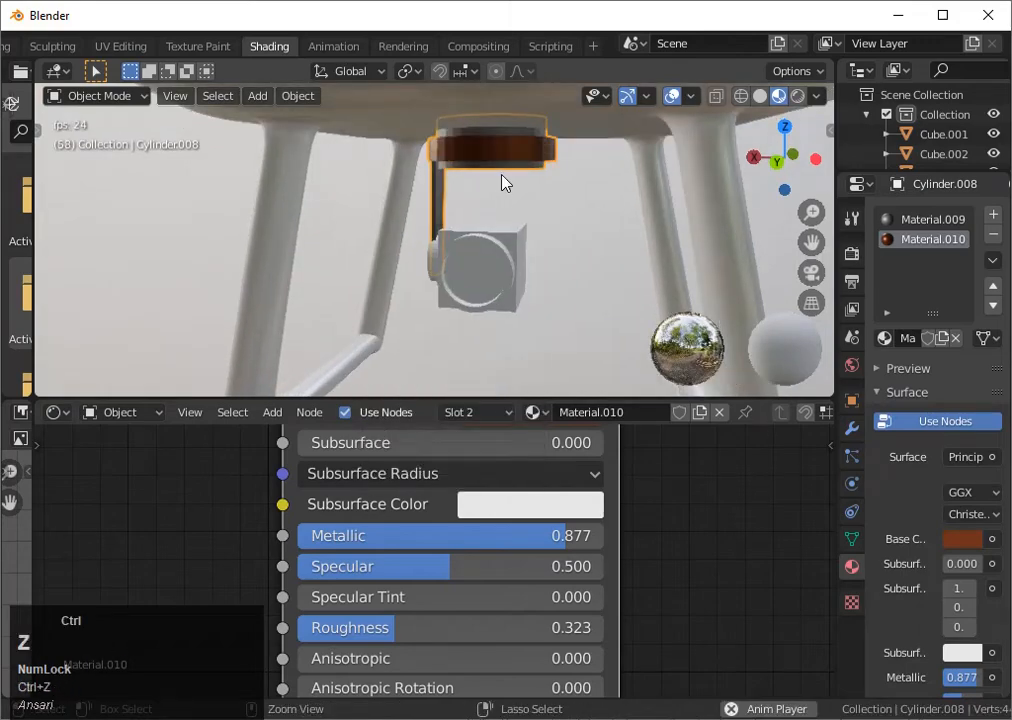
# - Change the camera mount band material's base color to a saturated red
pyautogui.press('Tab')
pyautogui.scroll(1, 508, 160)
pyautogui.scroll(-2, 571, 465)
pyautogui.moveTo(571, 465); pyautogui.dragTo(533, 497, button='middle')
pyautogui.click(530, 456)
pyautogui.moveTo(626, 262); pyautogui.dragTo(585, 11)
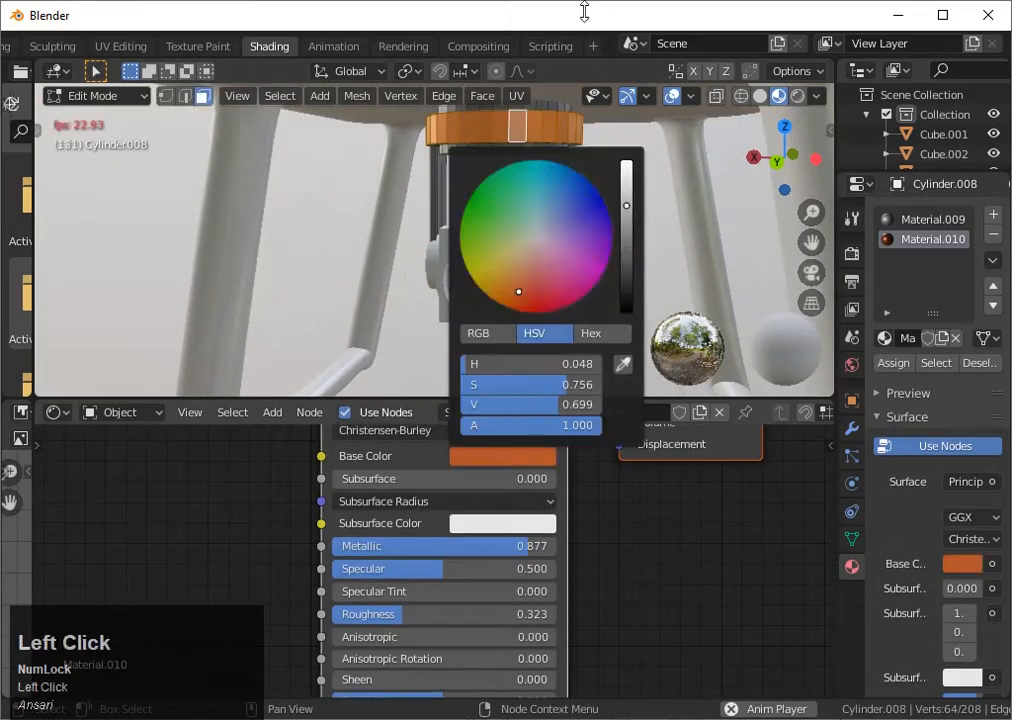
pyautogui.press('Tab')
pyautogui.press('Tab')
pyautogui.click(515, 455)
pyautogui.click(519, 266)
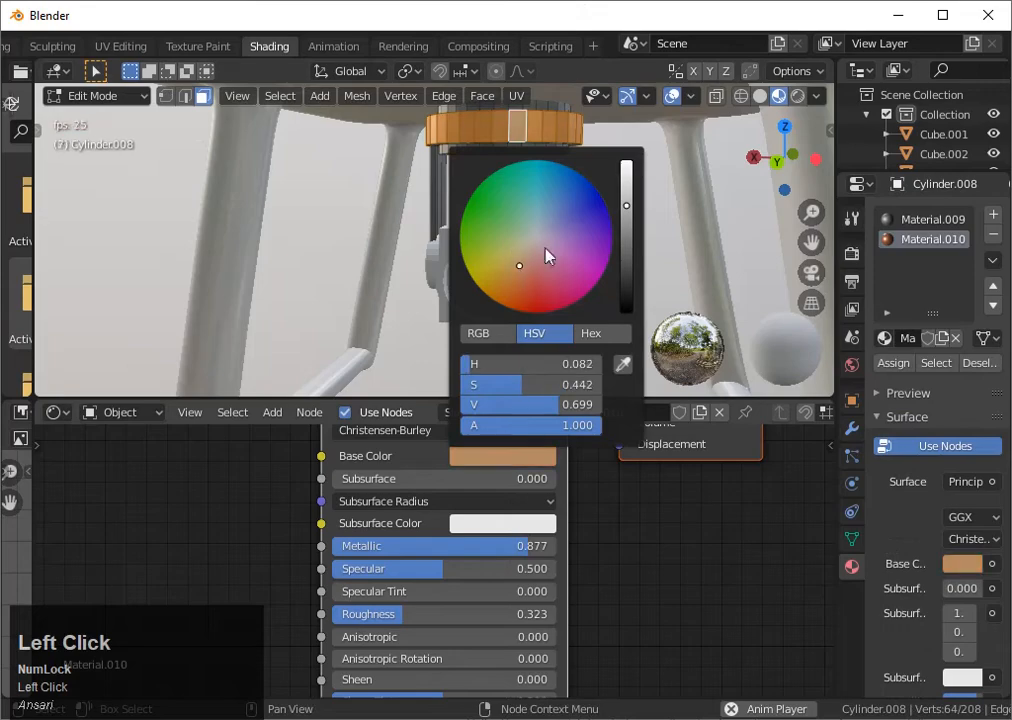
pyautogui.moveTo(545, 256); pyautogui.dragTo(541, 313)
pyautogui.press('Tab')
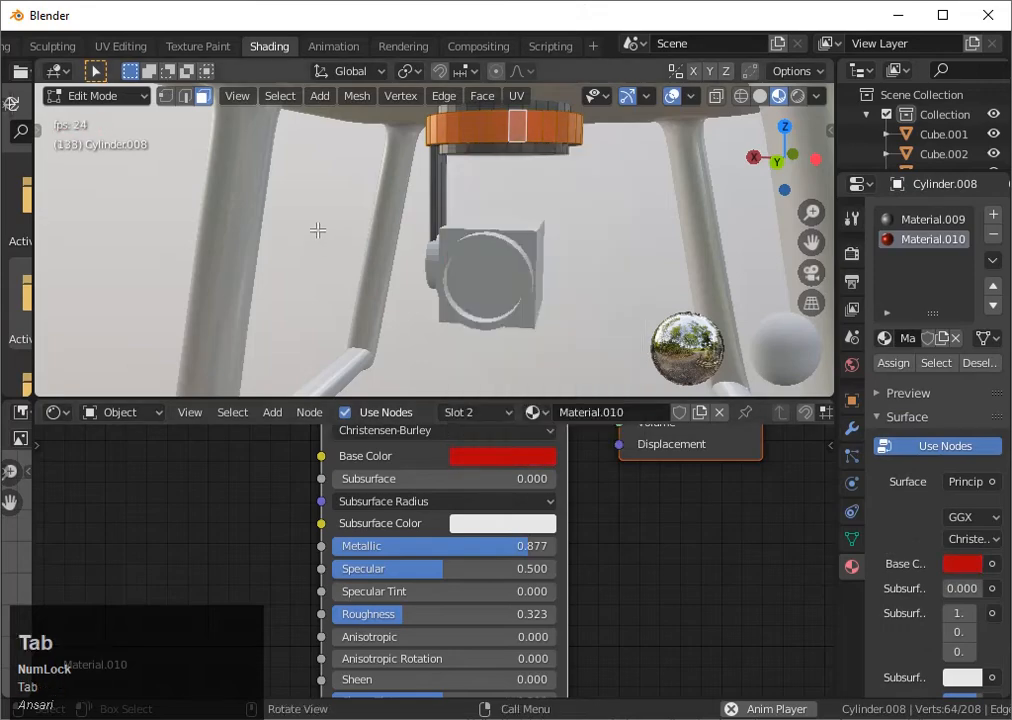
# - In Edit Mode, select the outer side faces of the vertical arm hanging from the camera mount
pyautogui.moveTo(317, 230); pyautogui.dragTo(463, 269, button='middle')
pyautogui.scroll(2, 483, 244)
pyautogui.scroll(-1, 519, 287)
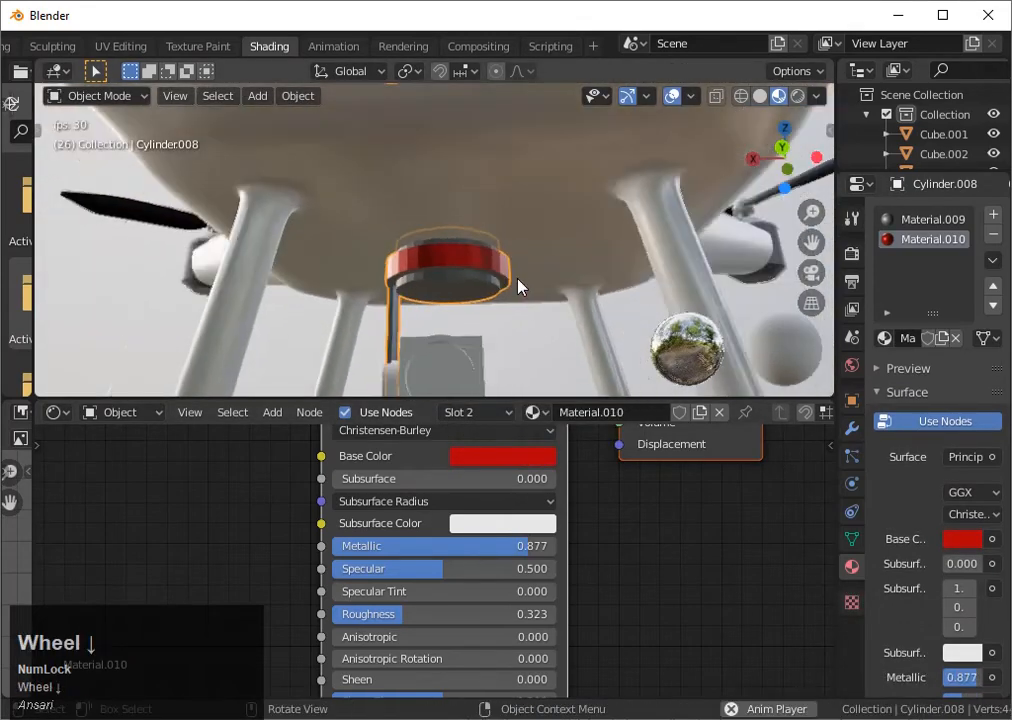
pyautogui.scroll(1, 519, 287)
pyautogui.moveTo(531, 294); pyautogui.dragTo(289, 271, button='middle')
pyautogui.press('Tab')
pyautogui.keyDown('shift'); pyautogui.click(950, 219); pyautogui.keyUp('shift')
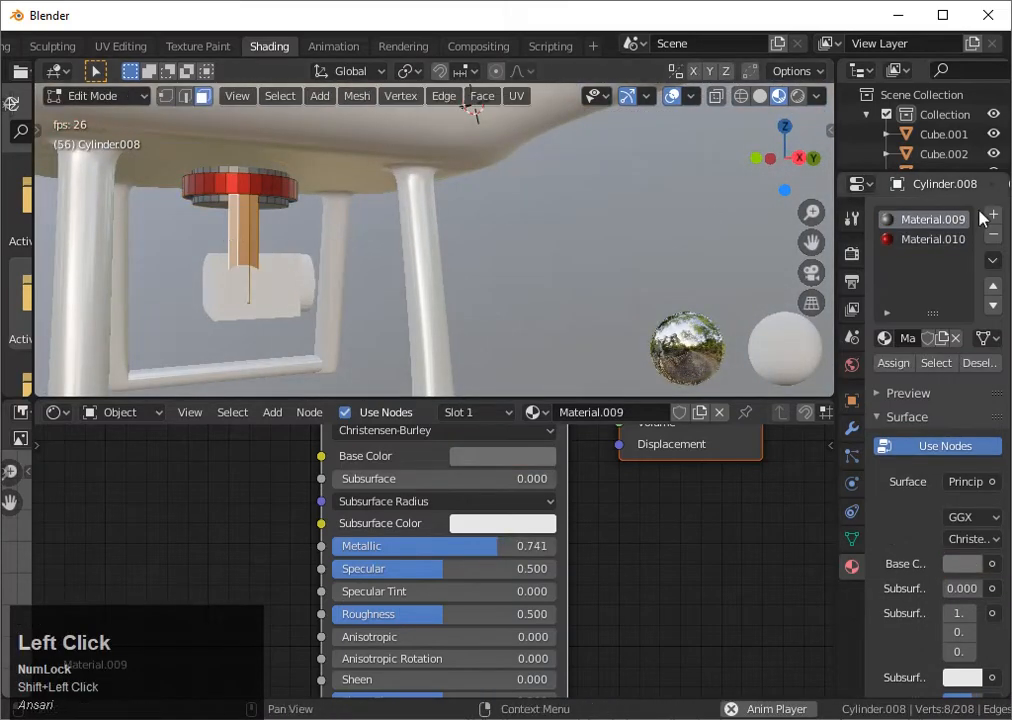
# - Add a third material slot for the selected arm faces and use the red Material.010 in it
pyautogui.click(992, 215)
pyautogui.click(933, 239)
pyautogui.click(533, 412)
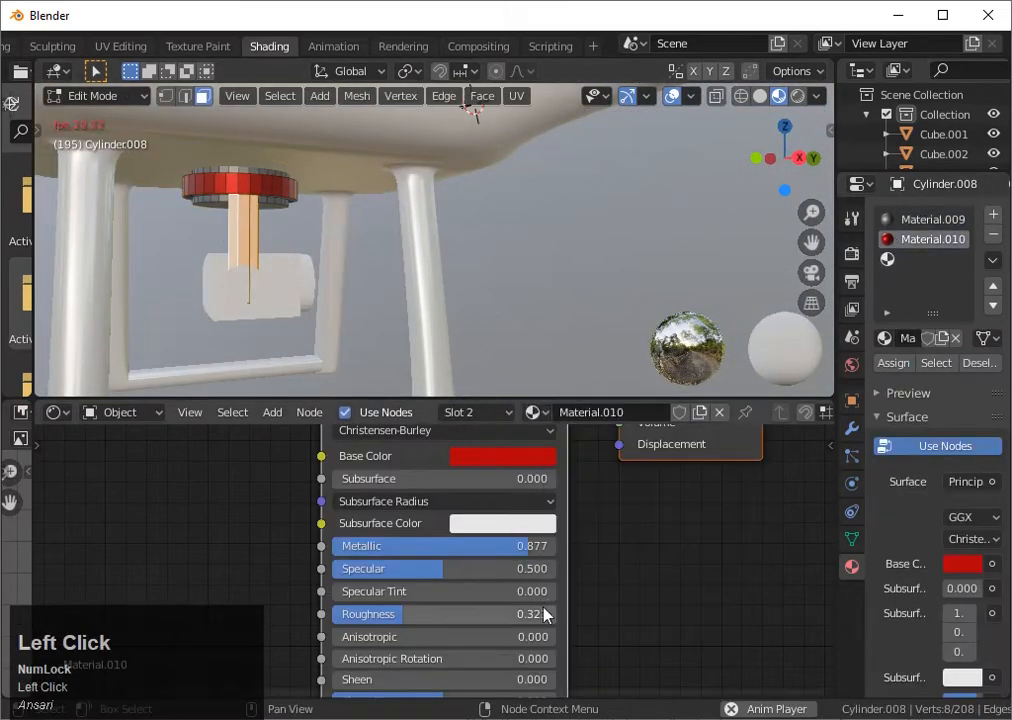
pyautogui.click(905, 259)
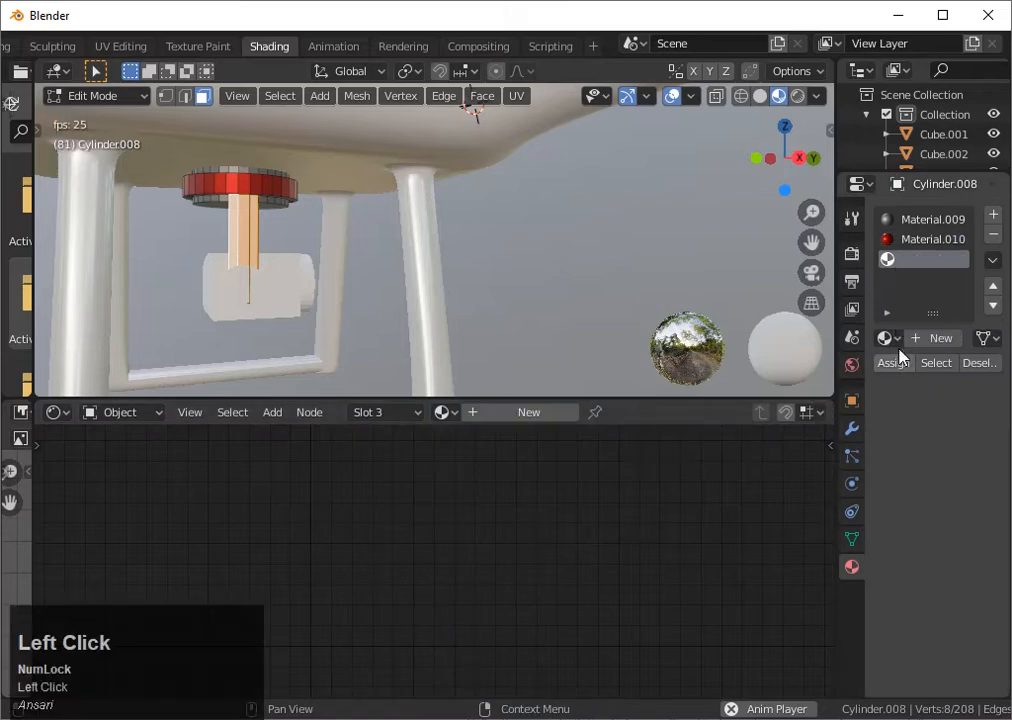
pyautogui.click(929, 338)
pyautogui.click(535, 412)
pyautogui.click(545, 591)
pyautogui.press('Tab')
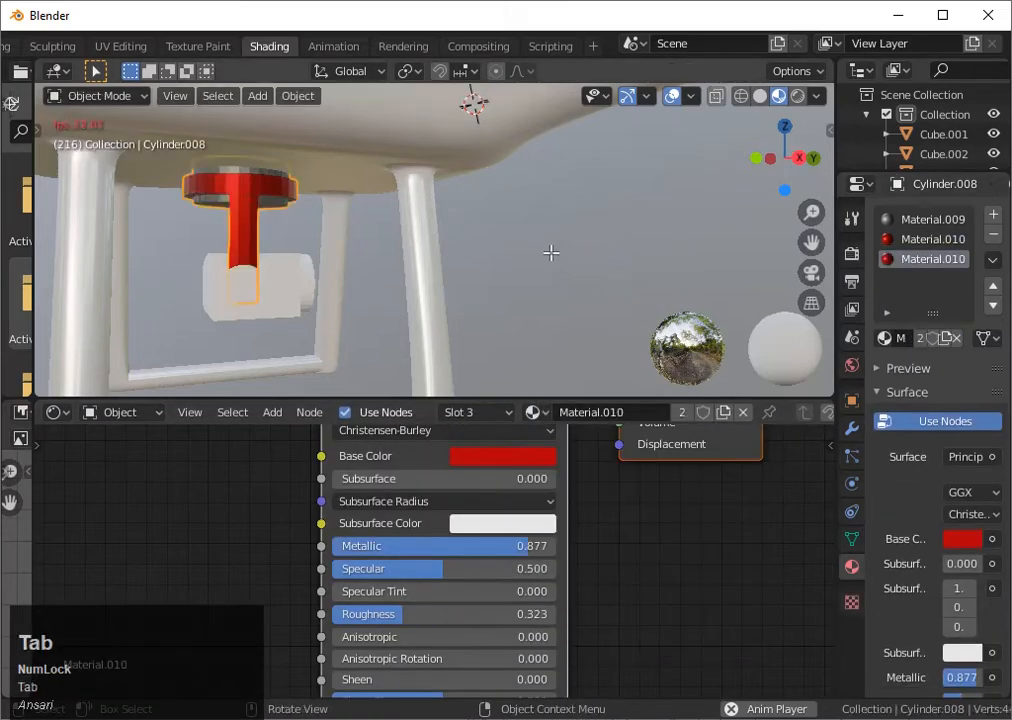
# - Select the round pivot at the lower end of the camera arm and give it the black Material.007
pyautogui.scroll(-5, 551, 252)
pyautogui.moveTo(551, 252); pyautogui.dragTo(296, 254, button='middle')
pyautogui.scroll(5, 398, 247)
pyautogui.moveTo(398, 247); pyautogui.dragTo(341, 322, button='middle')
pyautogui.click(305, 312)
pyautogui.scroll(1, 305, 312)
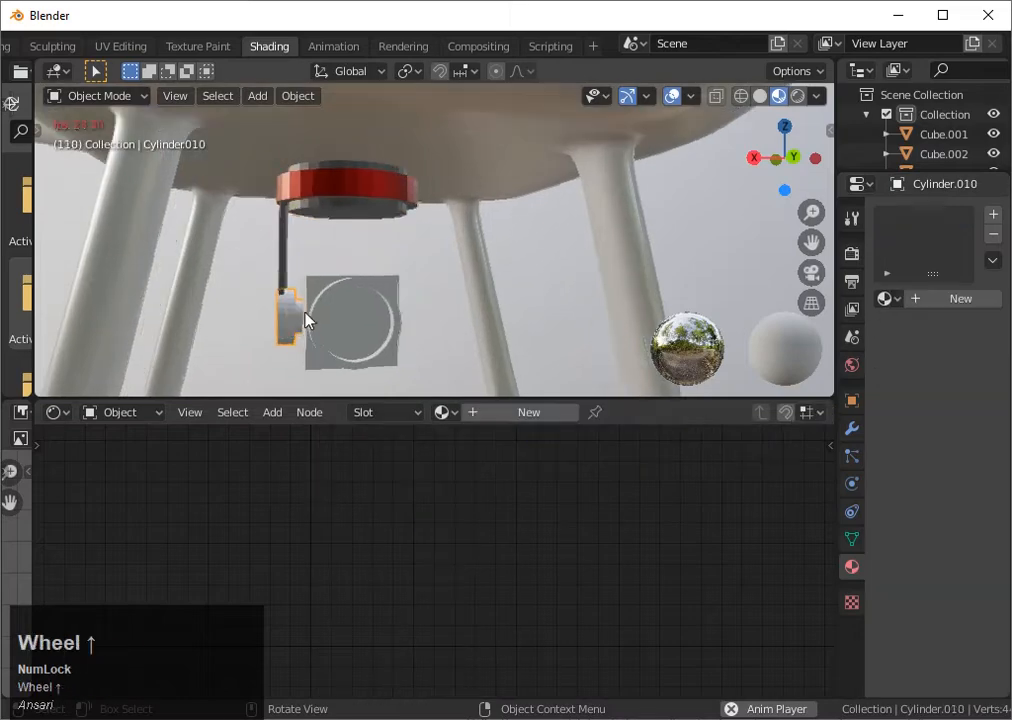
pyautogui.click(271, 350)
pyautogui.click(486, 412)
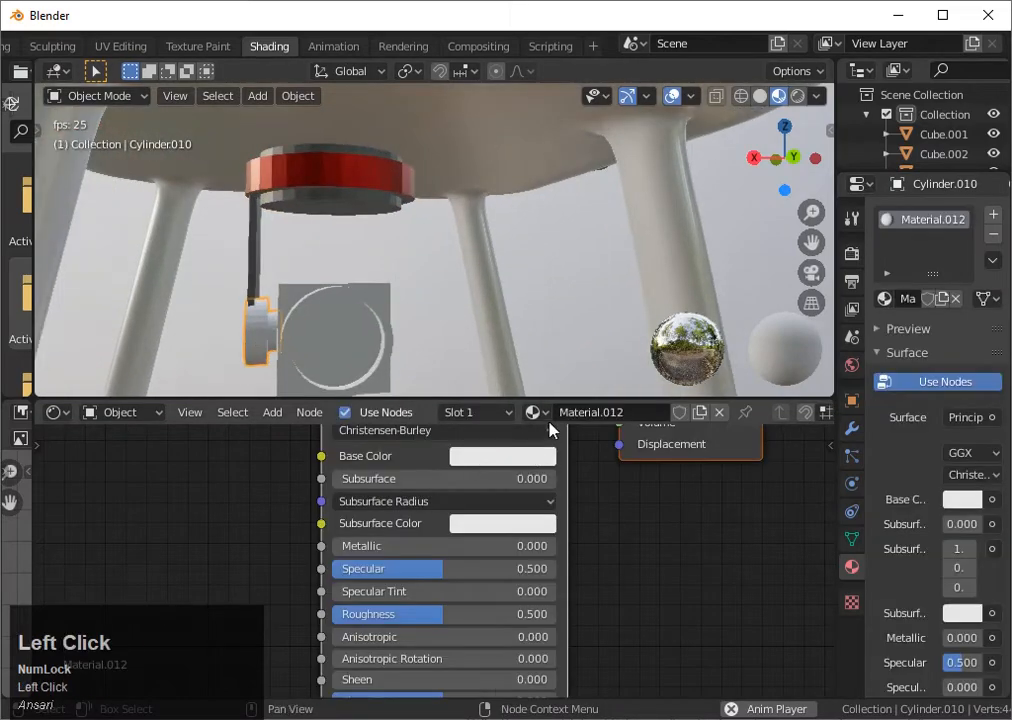
pyautogui.click(537, 412)
pyautogui.click(552, 512)
# - Create a new material for the box-shaped camera body with a light grey base color of value 0.699
pyautogui.scroll(-2, 467, 321)
pyautogui.moveTo(467, 321); pyautogui.dragTo(652, 308, button='middle')
pyautogui.scroll(-3, 427, 311)
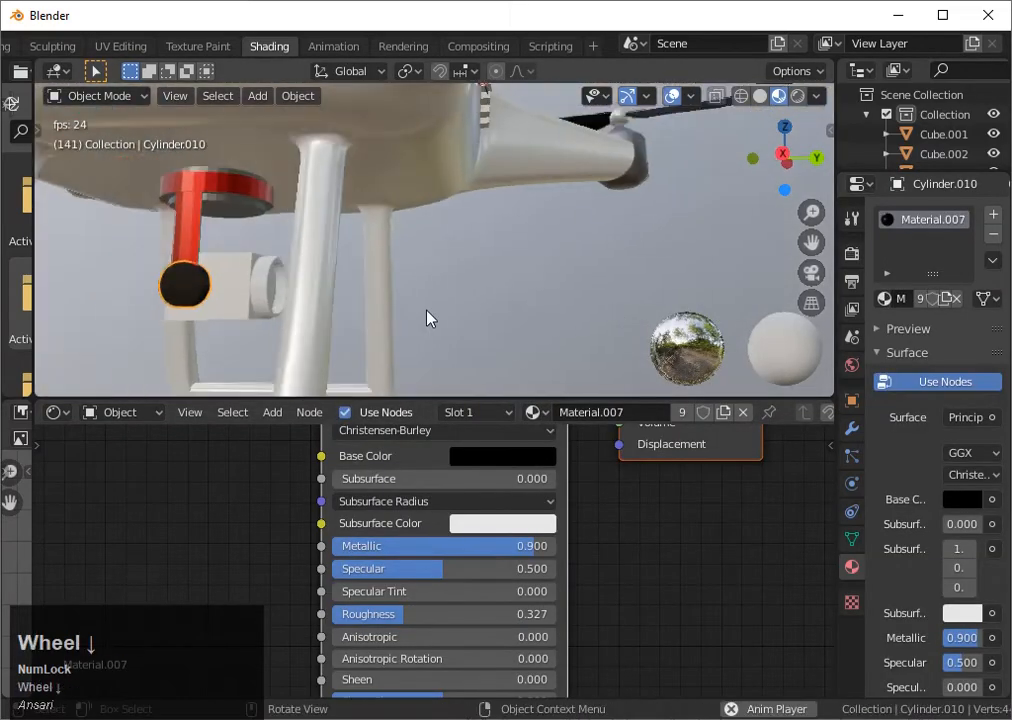
pyautogui.scroll(-3, 427, 318)
pyautogui.moveTo(492, 311); pyautogui.dragTo(365, 277, button='middle')
pyautogui.scroll(3, 431, 316)
pyautogui.click(365, 275)
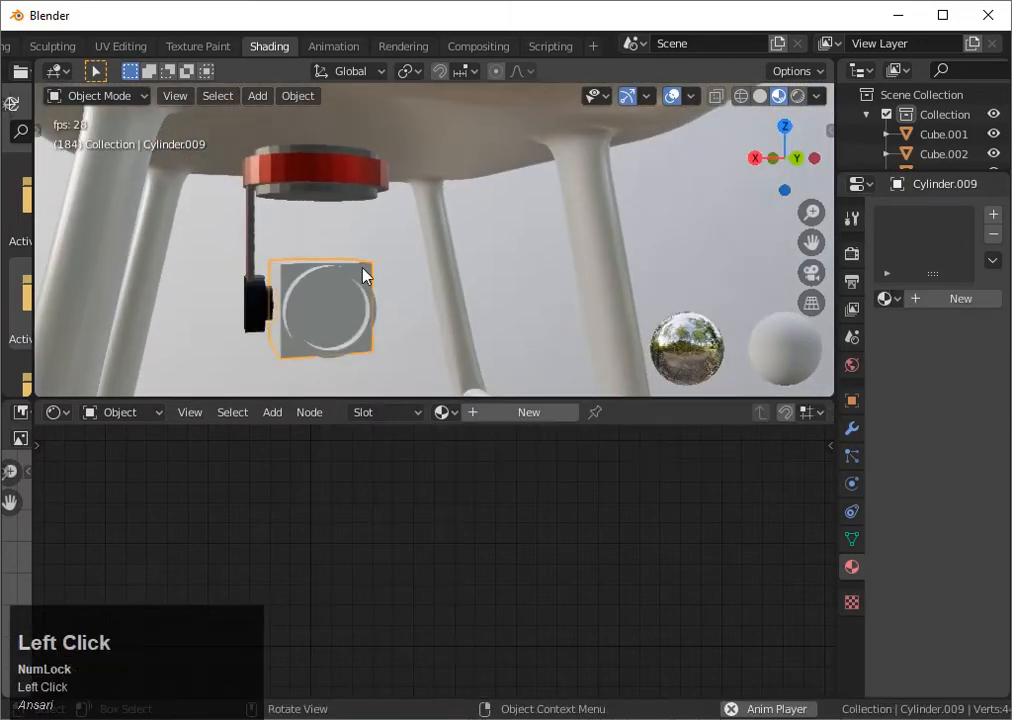
pyautogui.click(445, 412)
pyautogui.click(479, 413)
pyautogui.click(479, 413)
pyautogui.click(479, 457)
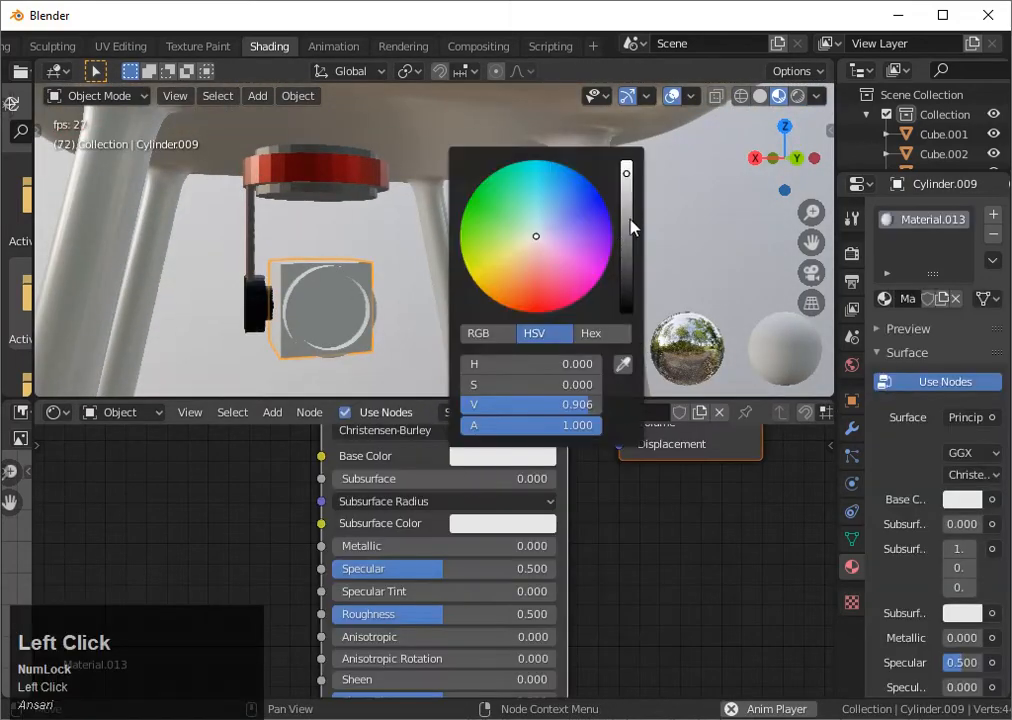
pyautogui.click(627, 206)
# - Set the camera body material's Metallic to 0.300 and Roughness to 0.173
pyautogui.moveTo(390, 548); pyautogui.dragTo(457, 548)
pyautogui.moveTo(418, 617); pyautogui.dragTo(346, 617)
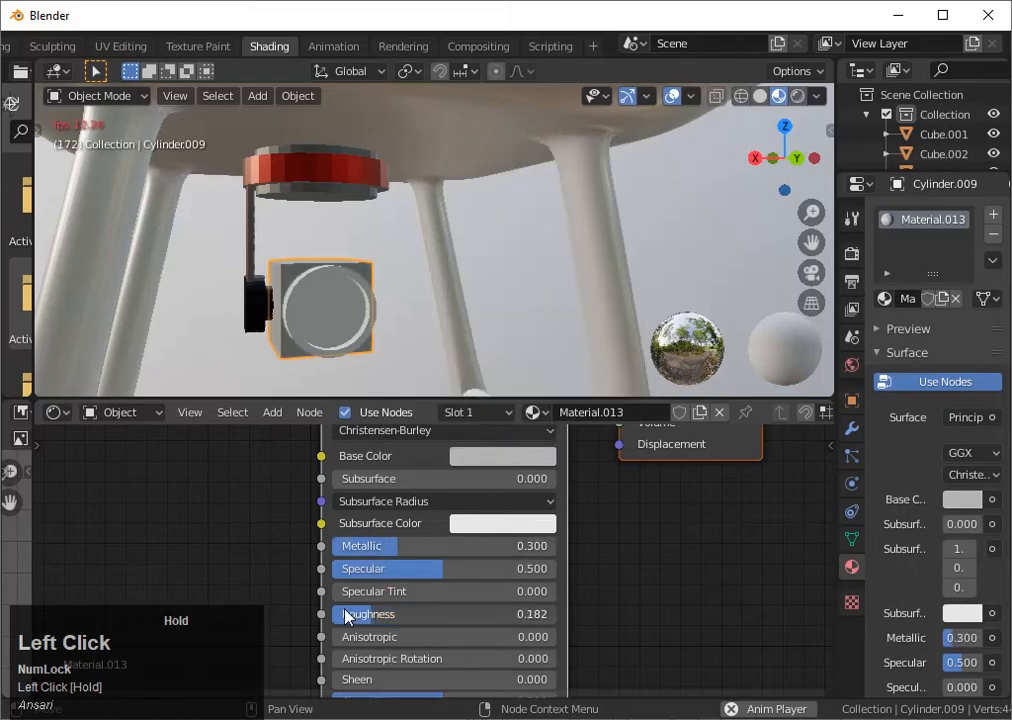
pyautogui.scroll(2, 468, 289)
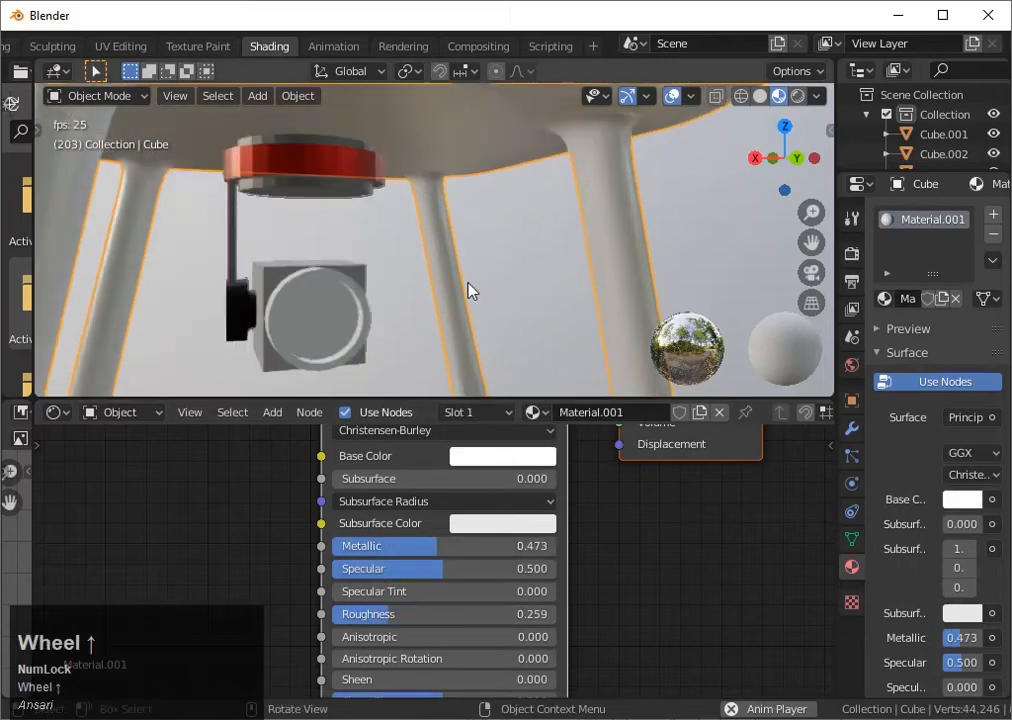
# - Lighten the camera body material's grey base color and increase its Metallic
pyautogui.moveTo(468, 289); pyautogui.dragTo(640, 385, button='middle')
pyautogui.scroll(-2, 391, 302)
pyautogui.click(440, 220)
pyautogui.click(502, 456)
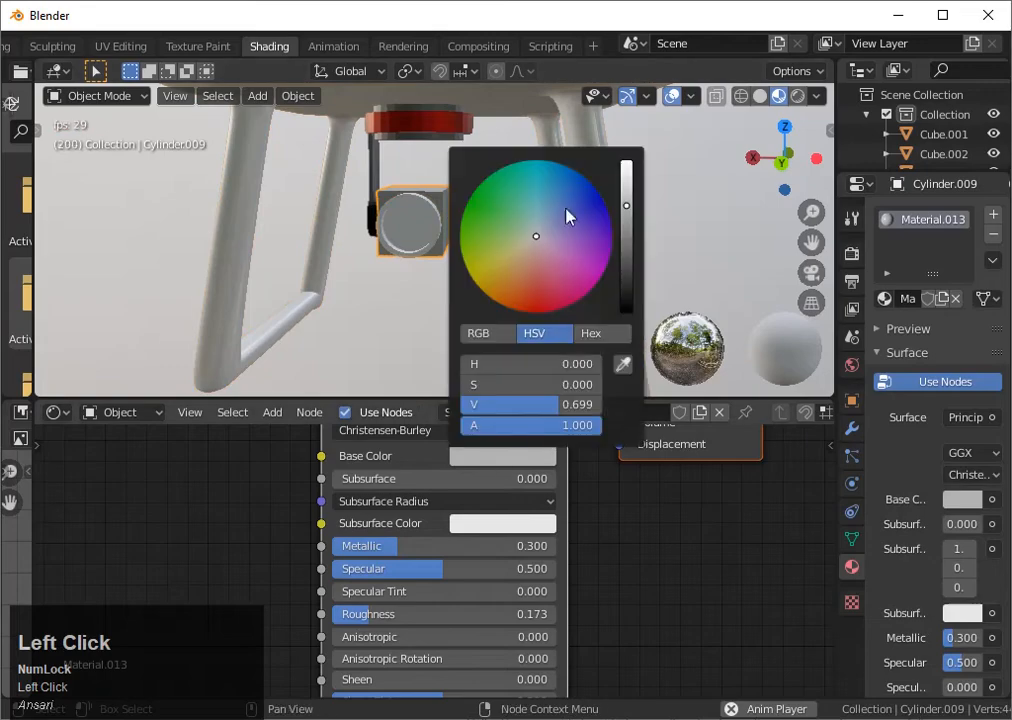
pyautogui.moveTo(627, 185)
pyautogui.mouseDown()
pyautogui.moveTo(637, 292)
pyautogui.moveTo(628, 165)
pyautogui.moveTo(630, 198)
pyautogui.mouseUp()
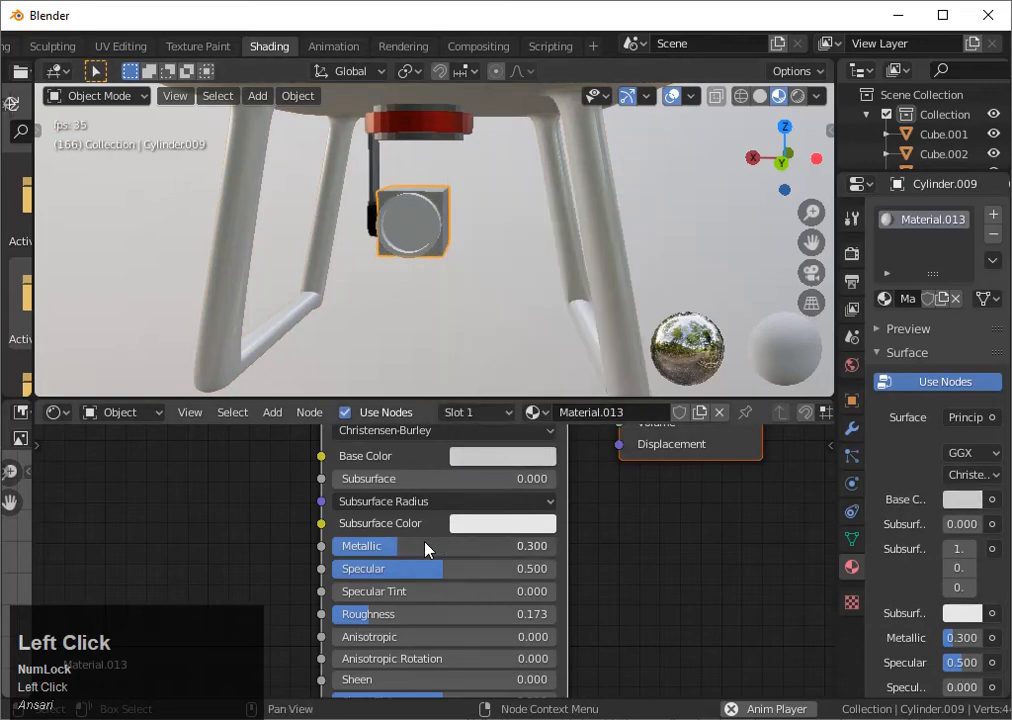
pyautogui.moveTo(425, 548); pyautogui.dragTo(482, 548)
# - Select the round lens on the front of the camera and give it the black Material.007
pyautogui.moveTo(405, 316); pyautogui.dragTo(476, 293, button='middle')
pyautogui.scroll(-1, 476, 293)
pyautogui.scroll(3, 420, 295)
pyautogui.click(285, 264)
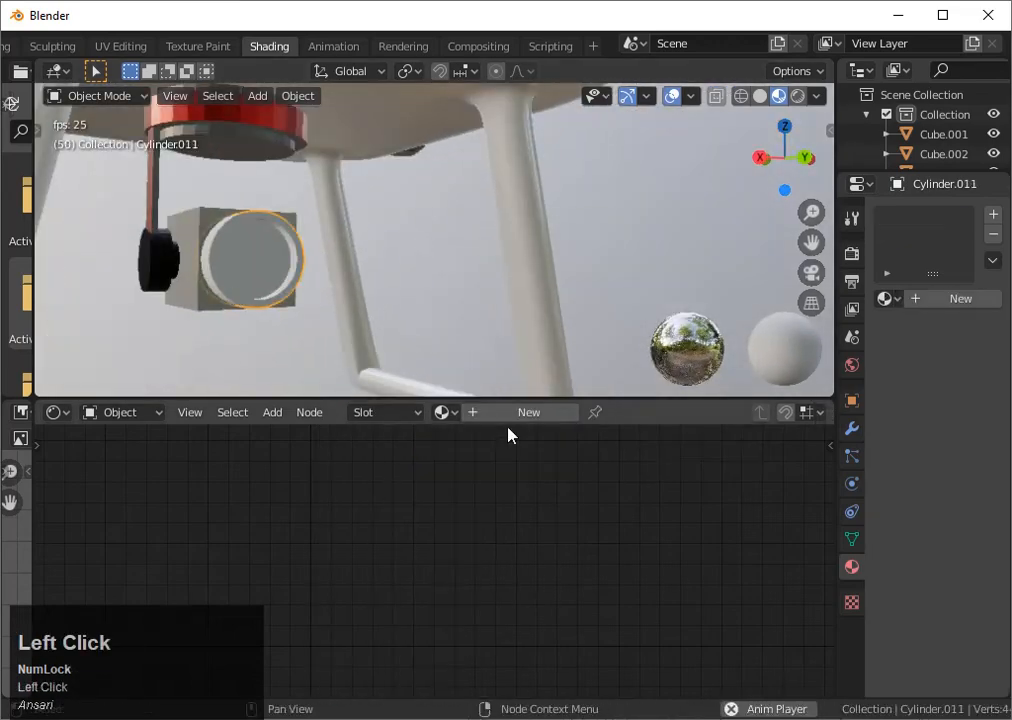
pyautogui.click(518, 412)
pyautogui.scroll(-1, 545, 333)
pyautogui.moveTo(545, 333); pyautogui.dragTo(408, 317, button='middle')
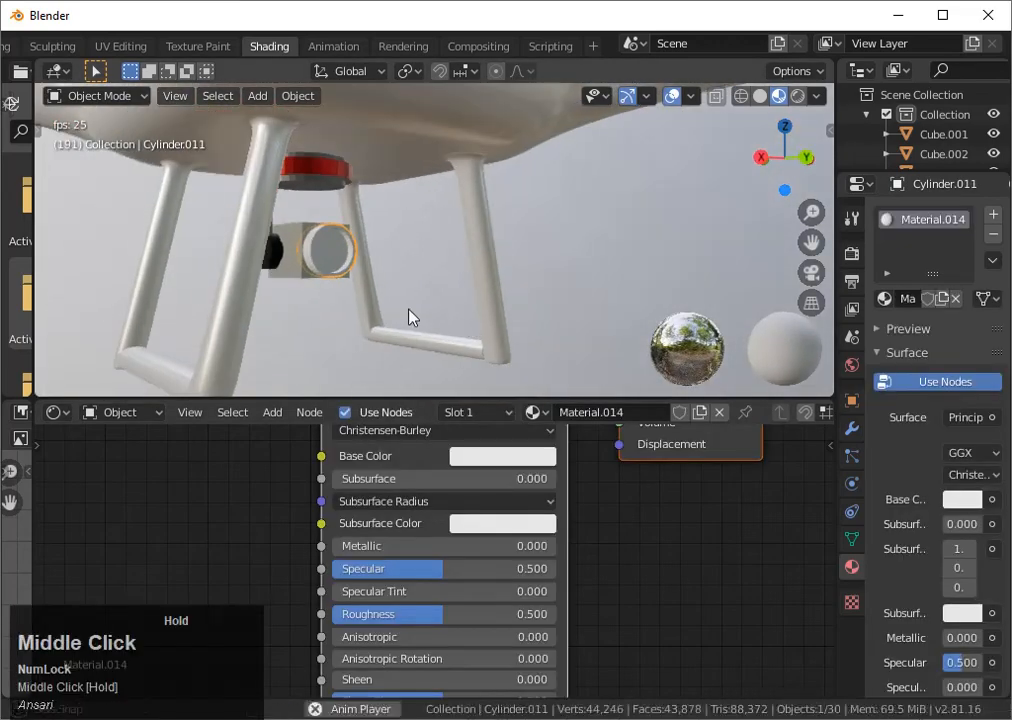
pyautogui.scroll(2, 412, 290)
pyautogui.moveTo(418, 271); pyautogui.dragTo(332, 296, button='middle')
pyautogui.click(580, 432)
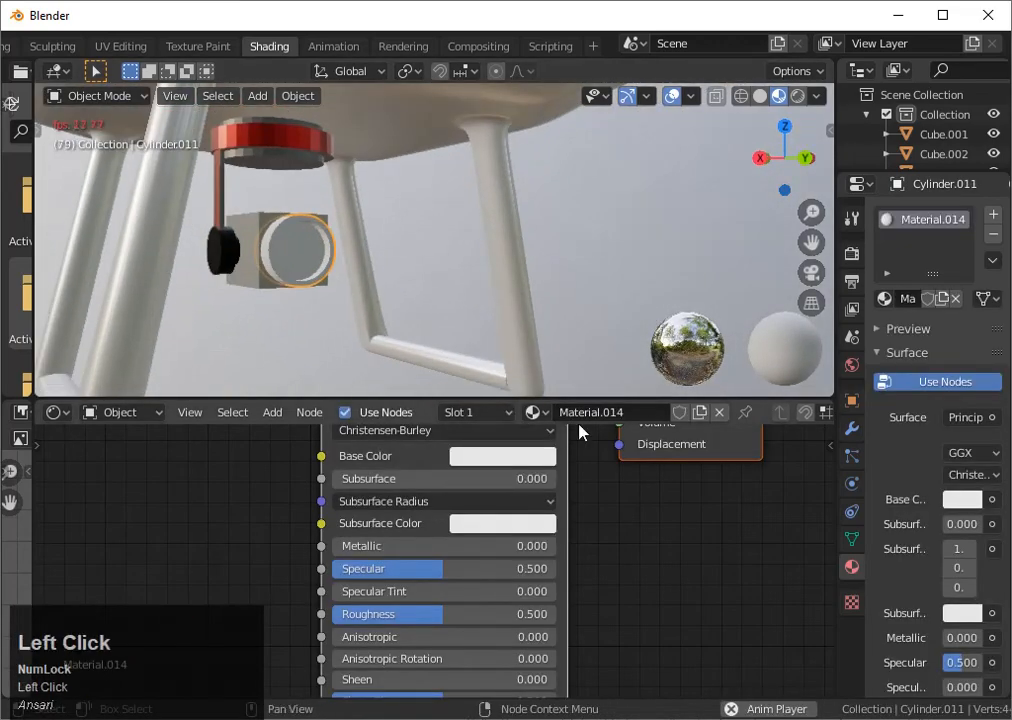
pyautogui.click(537, 412)
pyautogui.click(587, 479)
# - Enter Edit Mode on the camera lens
pyautogui.press('Tab')
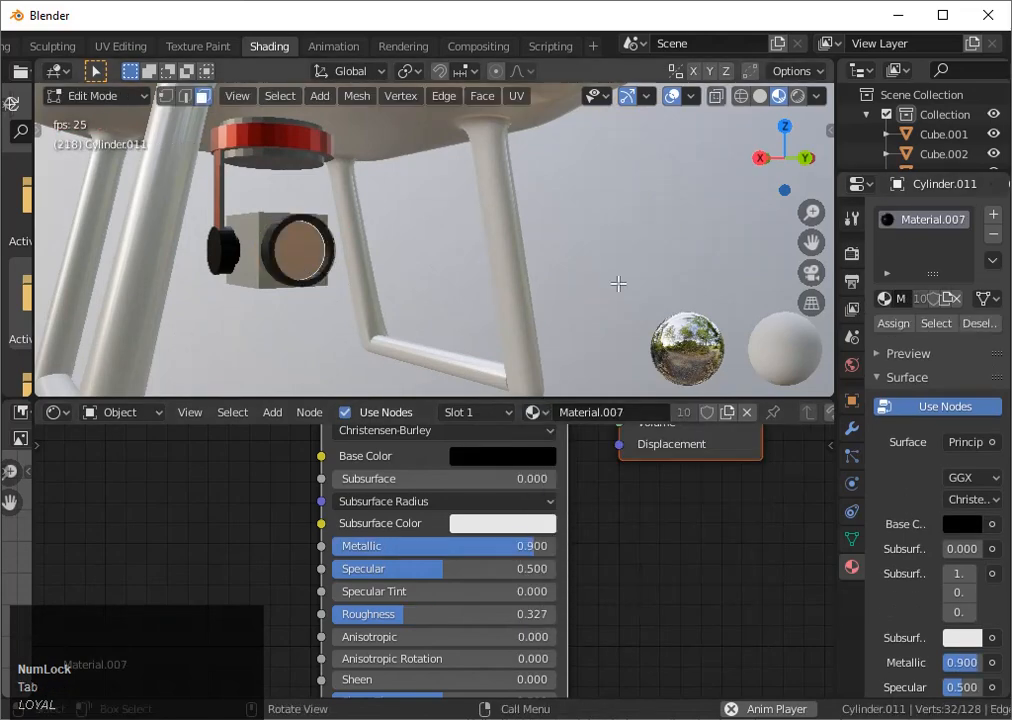